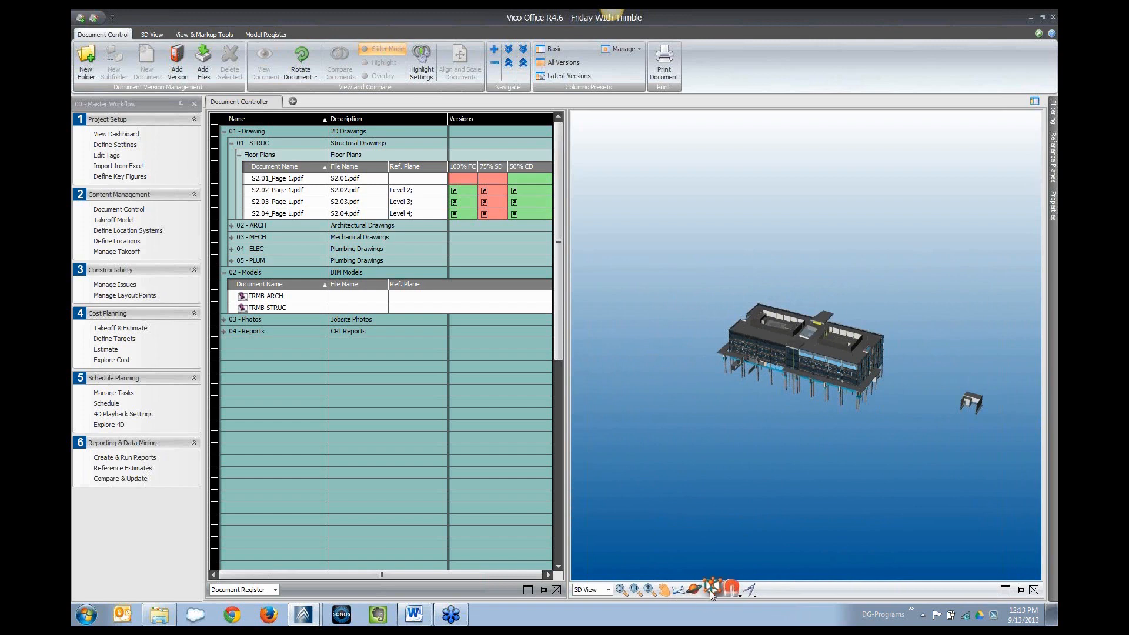
Cut into the building model by moving the section box's front plane inward, then hide the box and orbit the sectioned model.
{"action": "left_click", "coordinate": [711, 589]}
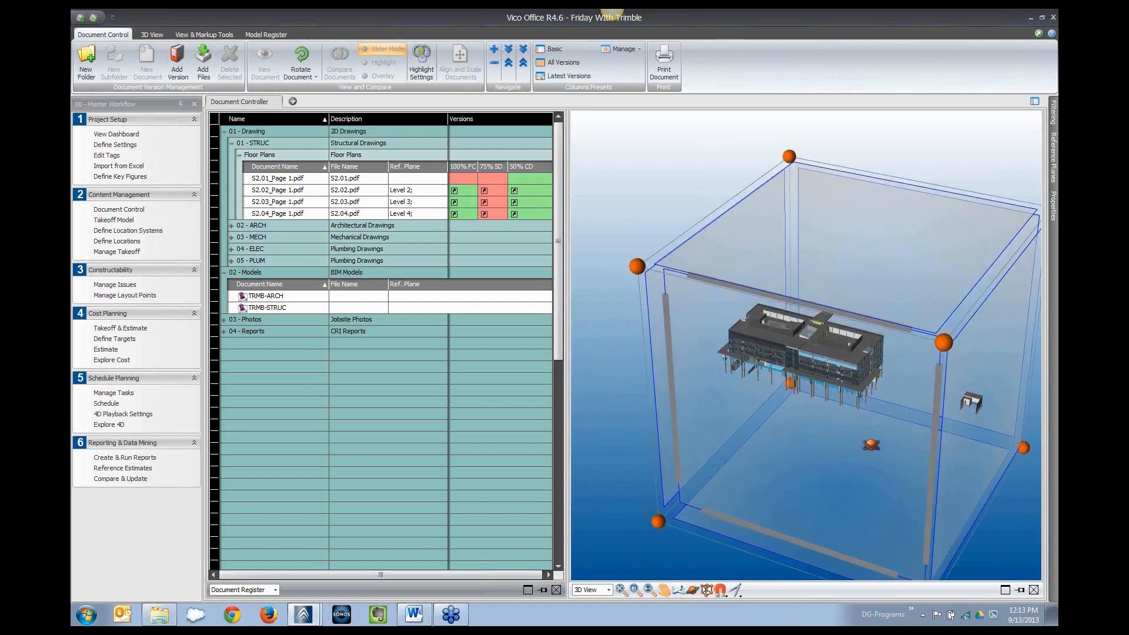
{"action": "left_click_drag", "start_coordinate": [871, 444], "coordinate": [905, 383]}
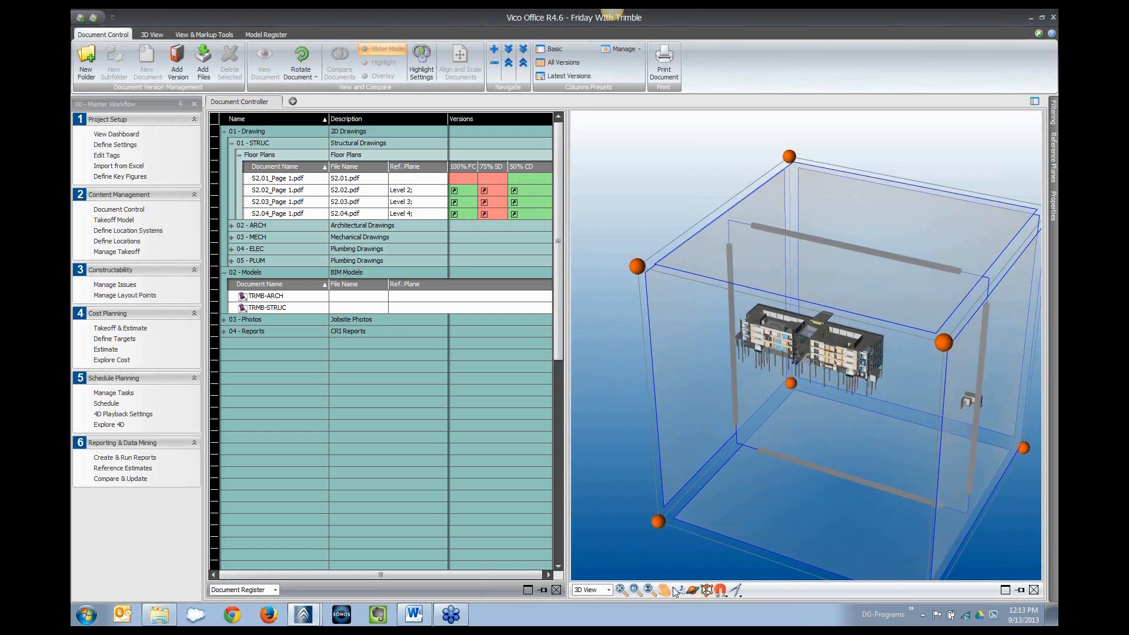
{"action": "left_click", "coordinate": [711, 589]}
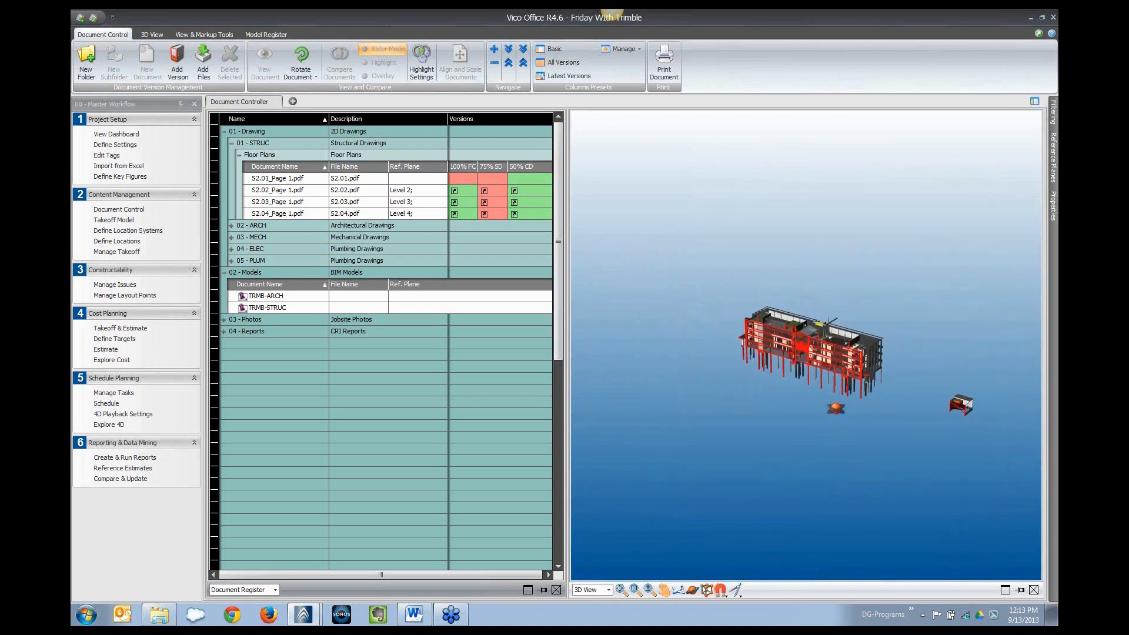
{"action": "mouse_move", "coordinate": [836, 408]}
{"action": "left_mouse_down"}
{"action": "mouse_move", "coordinate": [852, 410]}
{"action": "mouse_move", "coordinate": [844, 416]}
{"action": "left_mouse_up"}
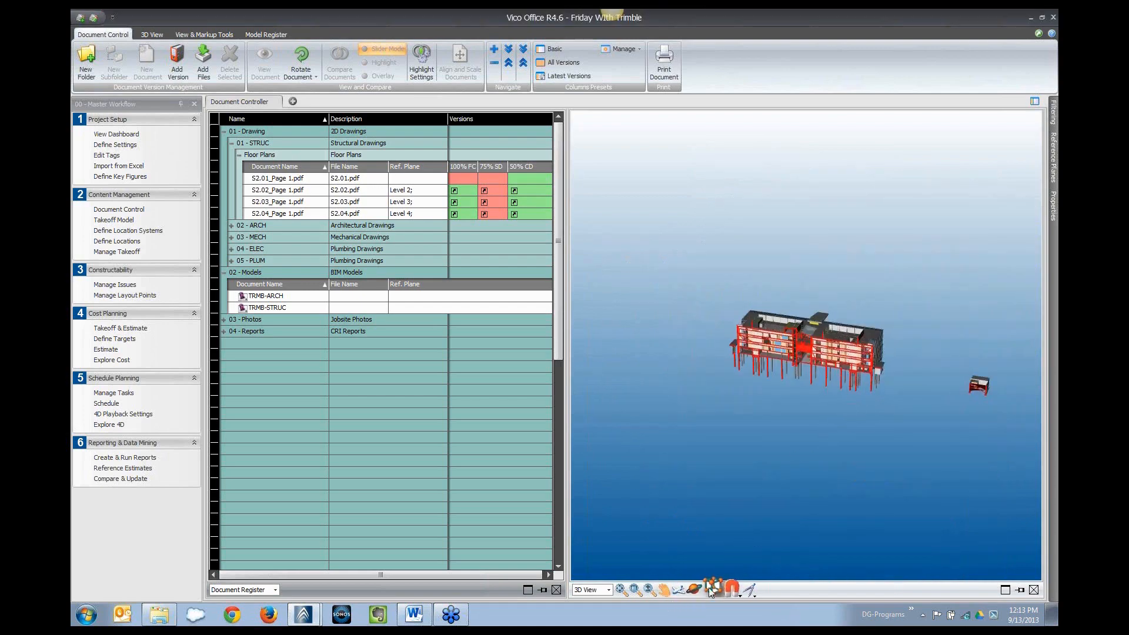
Restore the full building by moving the section box's front plane back outward, then hide the box.
{"action": "left_click", "coordinate": [711, 589]}
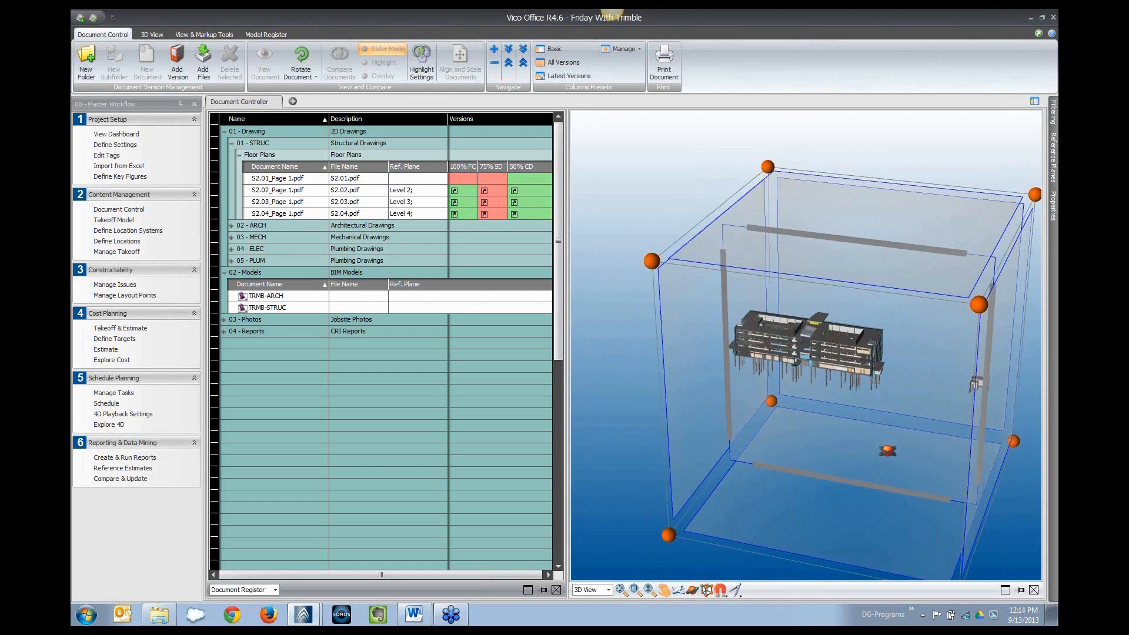
{"action": "left_click_drag", "start_coordinate": [887, 450], "coordinate": [859, 499]}
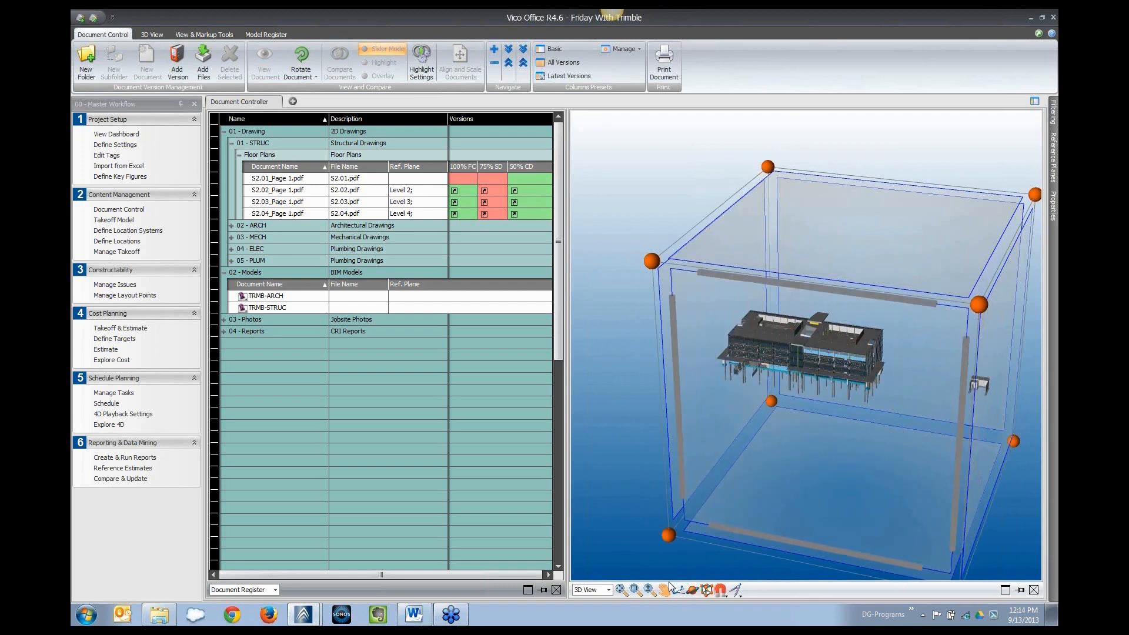
{"action": "left_click", "coordinate": [712, 587]}
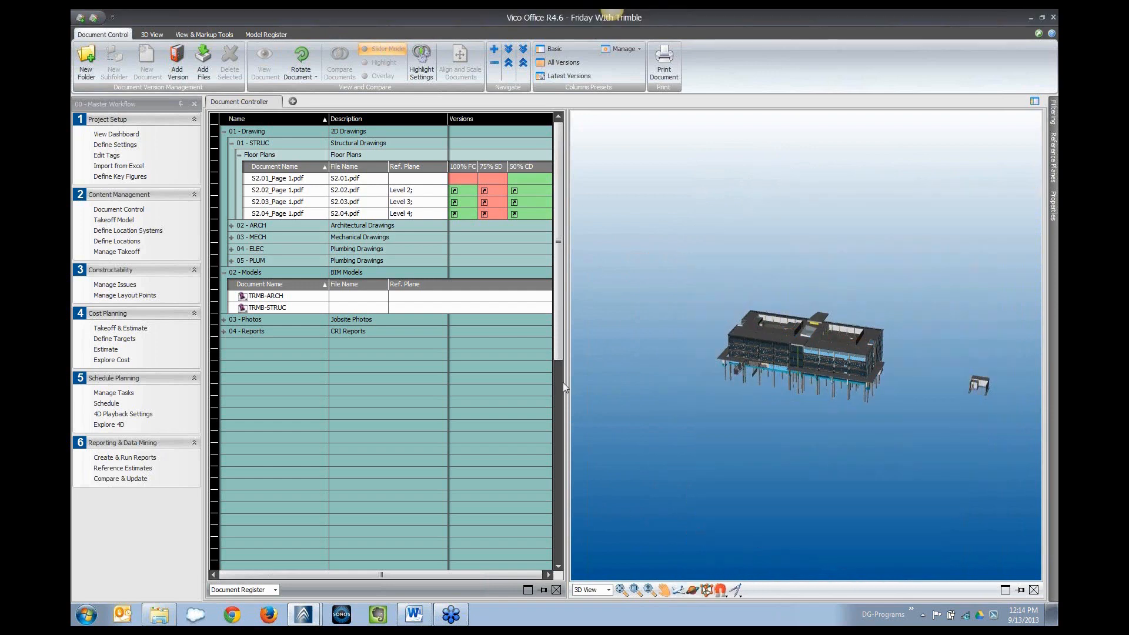
{"action": "mouse_move", "coordinate": [573, 377]}
{"action": "left_mouse_down"}
{"action": "mouse_move", "coordinate": [588, 380]}
{"action": "mouse_move", "coordinate": [567, 383]}
{"action": "left_mouse_up"}
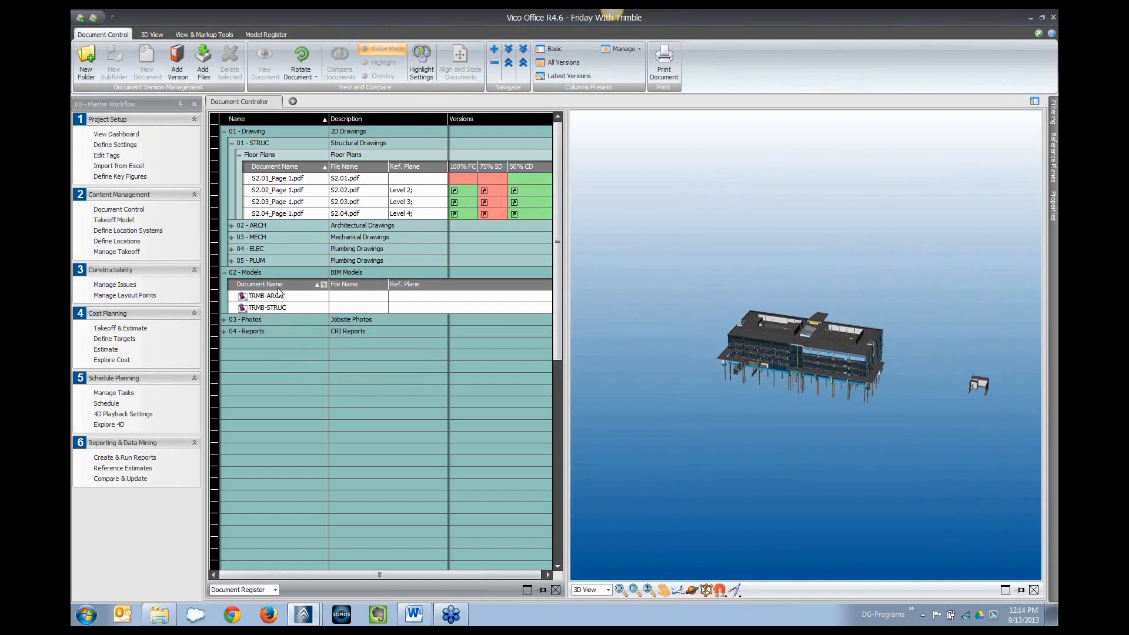
Collapse the document register to its top-level folders, closing Floor Plans, 01 - STRUC, 02 - Models and 01 - Drawing.
{"action": "left_click", "coordinate": [239, 156]}
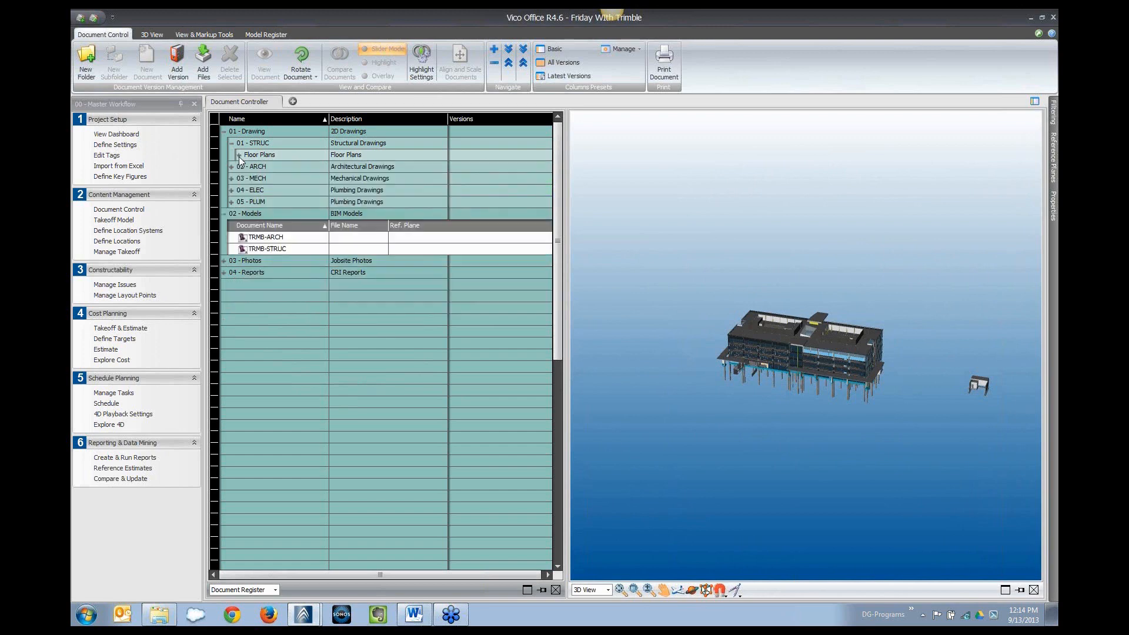
{"action": "left_click", "coordinate": [231, 143]}
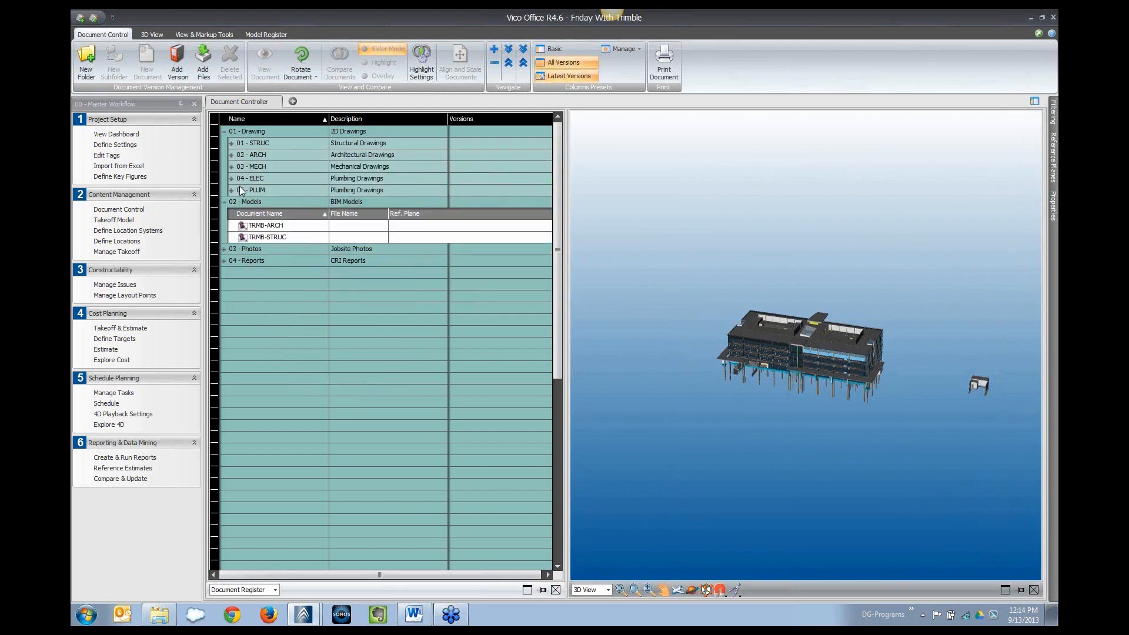
{"action": "left_click", "coordinate": [224, 202]}
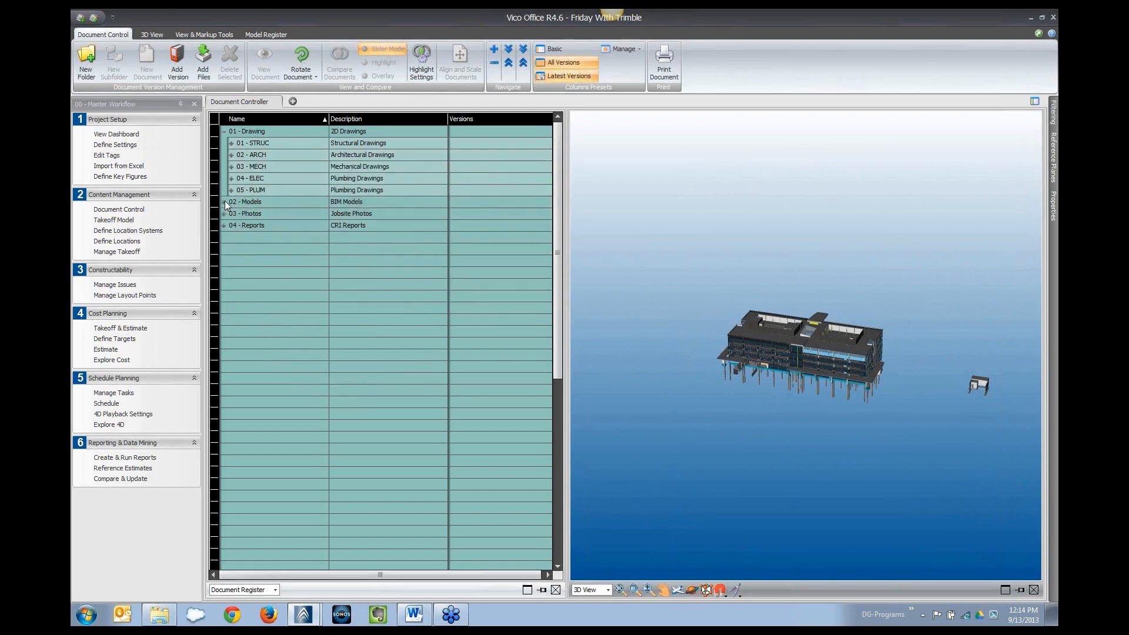
{"action": "left_click", "coordinate": [224, 132]}
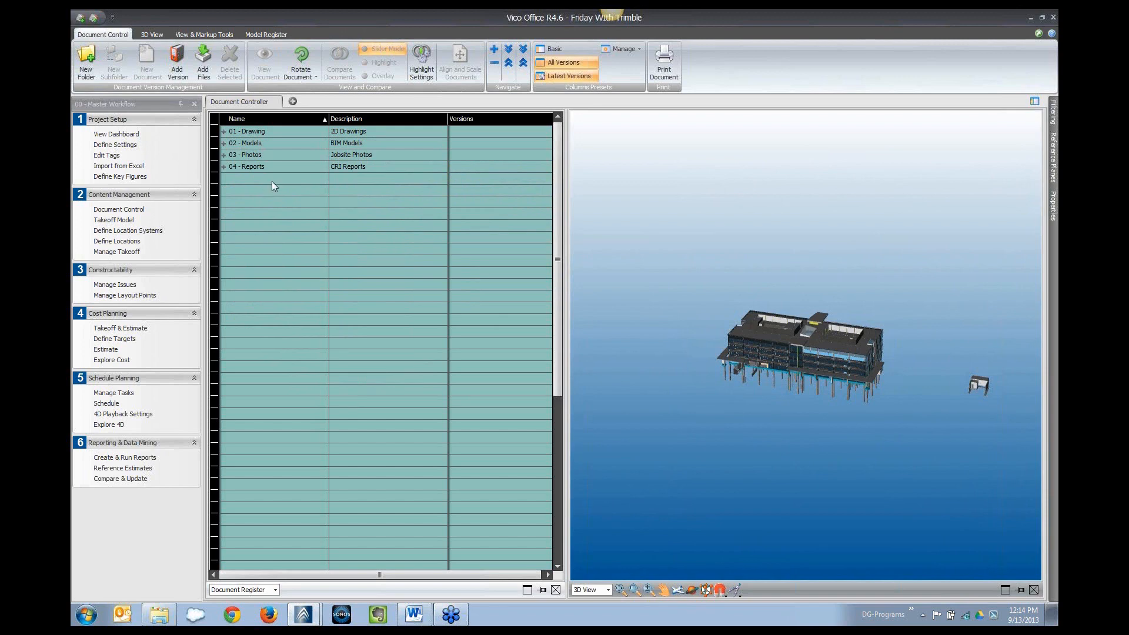
Create a new top-level folder named "05 - Change Orders" in the document register.
{"action": "left_click", "coordinate": [252, 179]}
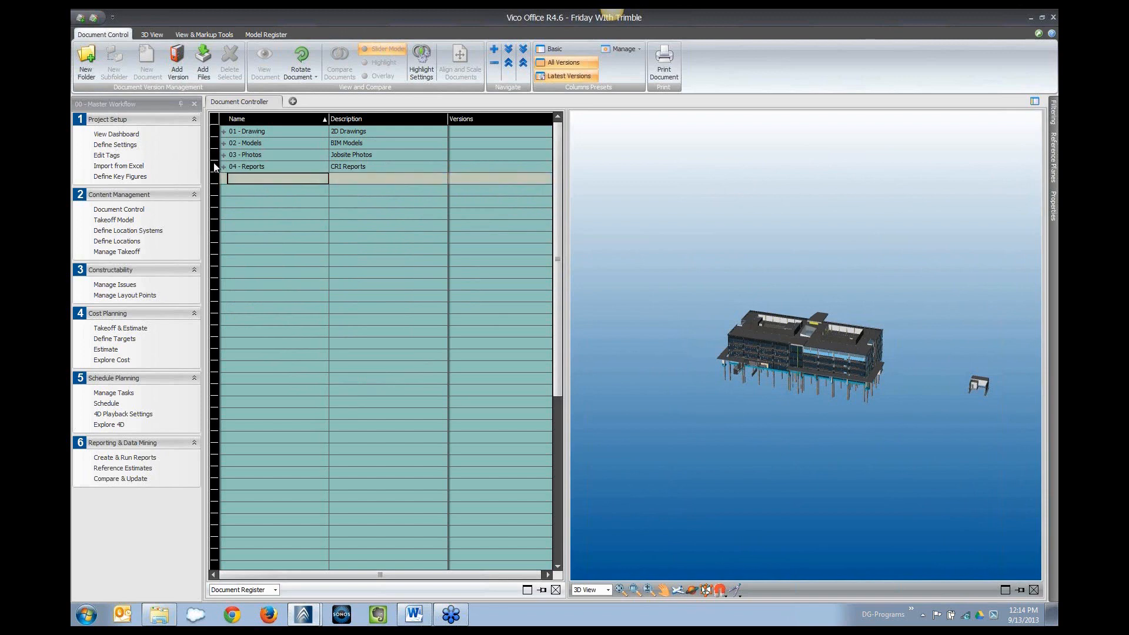
{"action": "left_click", "coordinate": [92, 66]}
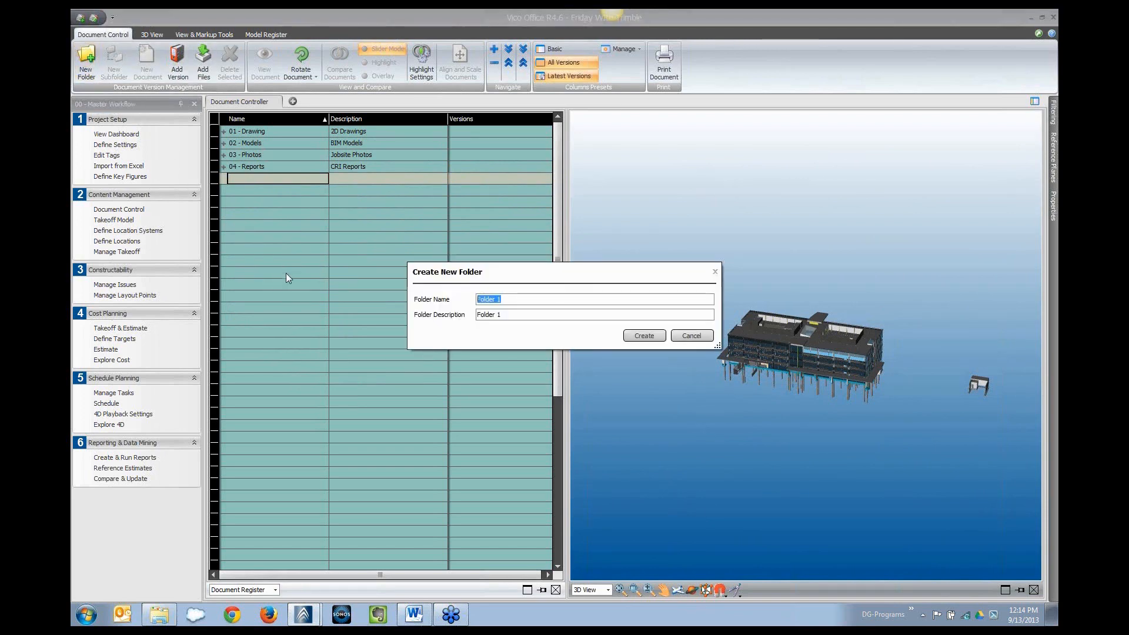
{"action": "type", "text": "05 - Change Orders"}
{"action": "left_click", "coordinate": [642, 336]}
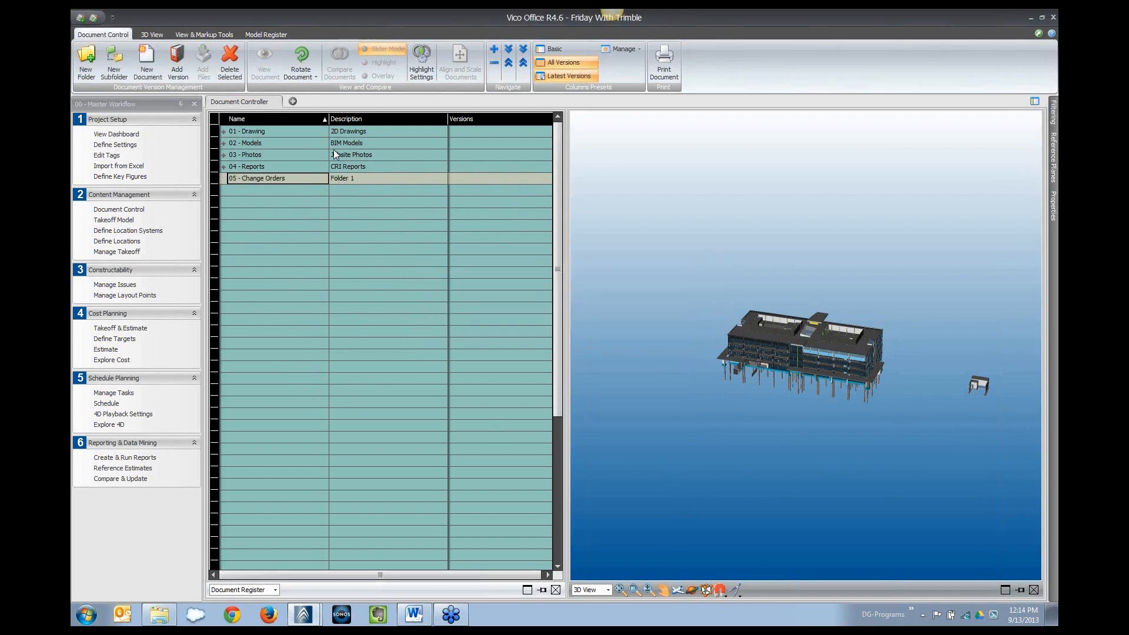
Expand 01 - Drawing, 01 - STRUC and Floor Plans to view the structural drawings and their versions.
{"action": "left_click", "coordinate": [224, 131]}
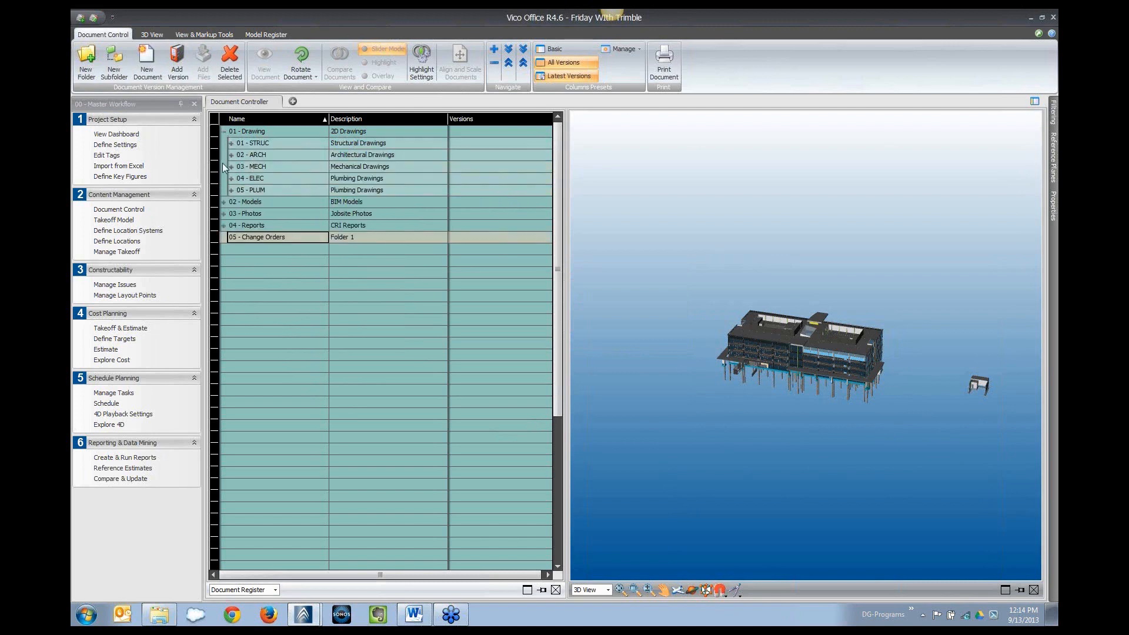
{"action": "left_click", "coordinate": [231, 143]}
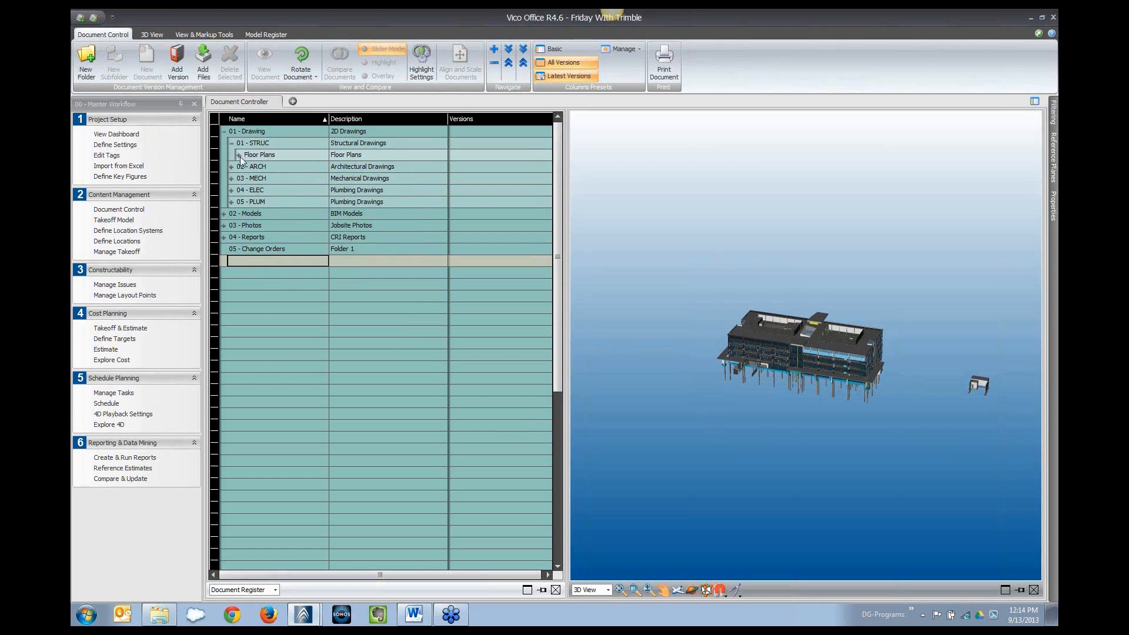
{"action": "left_click", "coordinate": [238, 155]}
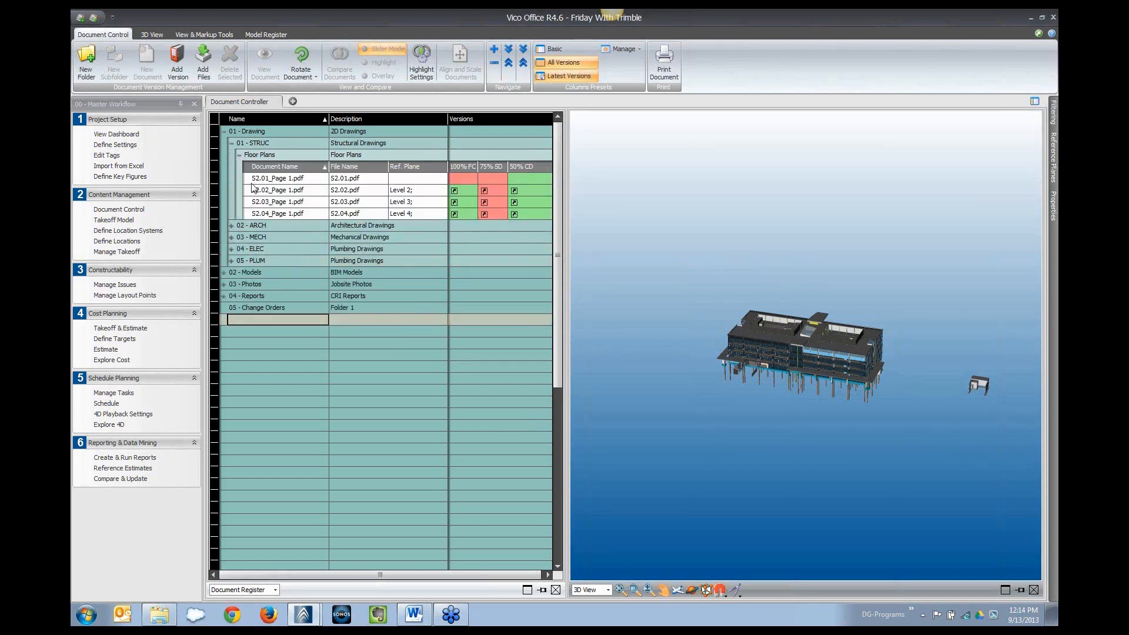
Expand 02 - ARCH, examine the version statuses of the drawings in its Notes folder, and collapse Notes again.
{"action": "left_click", "coordinate": [232, 226]}
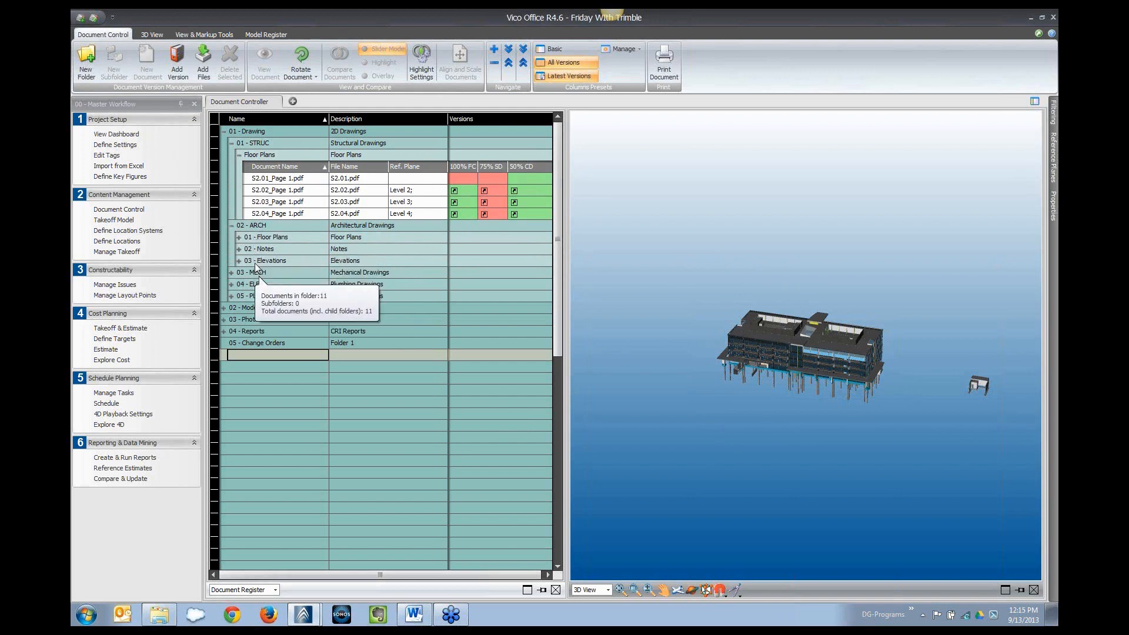
{"action": "left_click", "coordinate": [239, 249]}
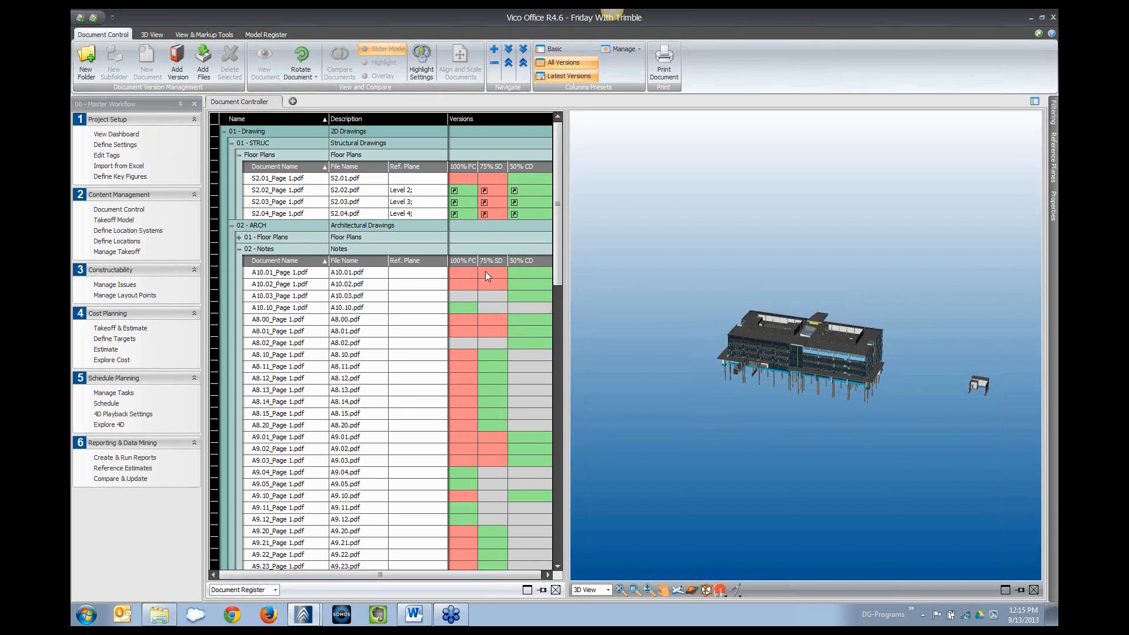
{"action": "left_click", "coordinate": [238, 249]}
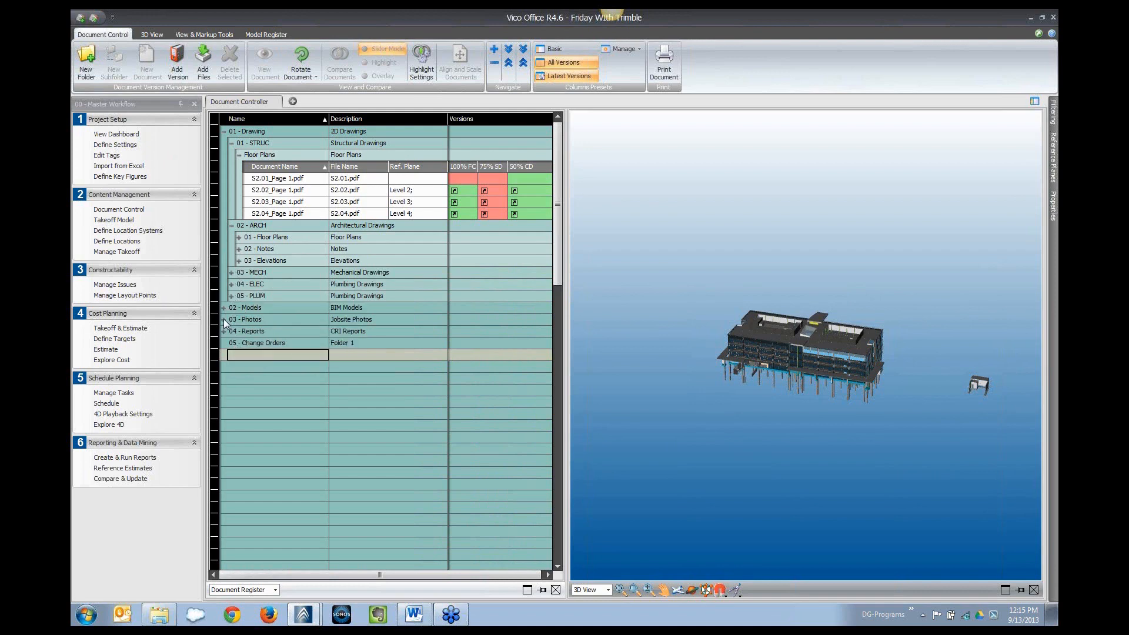
Display the floor plan documents of the 04 - ELEC and 03 - MECH folders.
{"action": "left_click", "coordinate": [231, 285]}
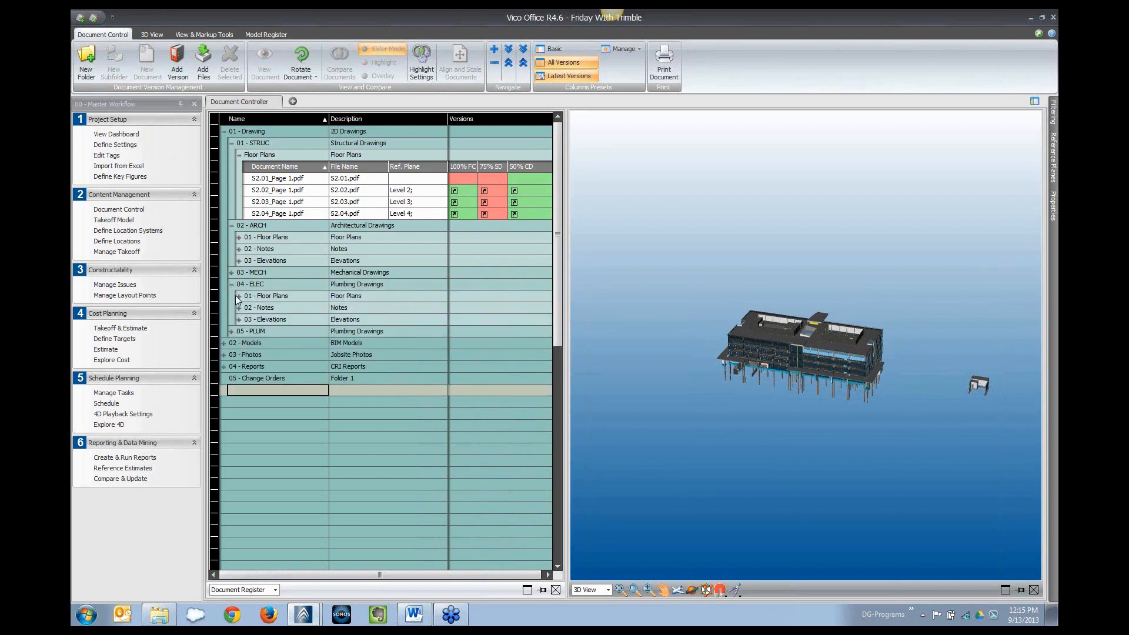
{"action": "left_click", "coordinate": [238, 296]}
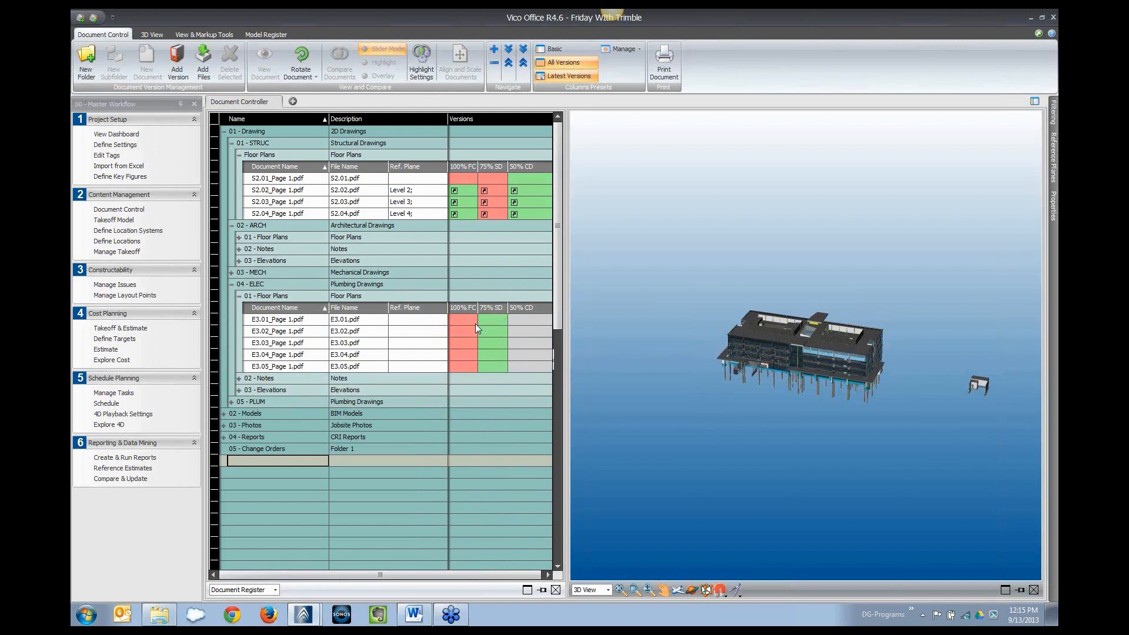
{"action": "left_click", "coordinate": [231, 273]}
{"action": "left_click", "coordinate": [239, 285]}
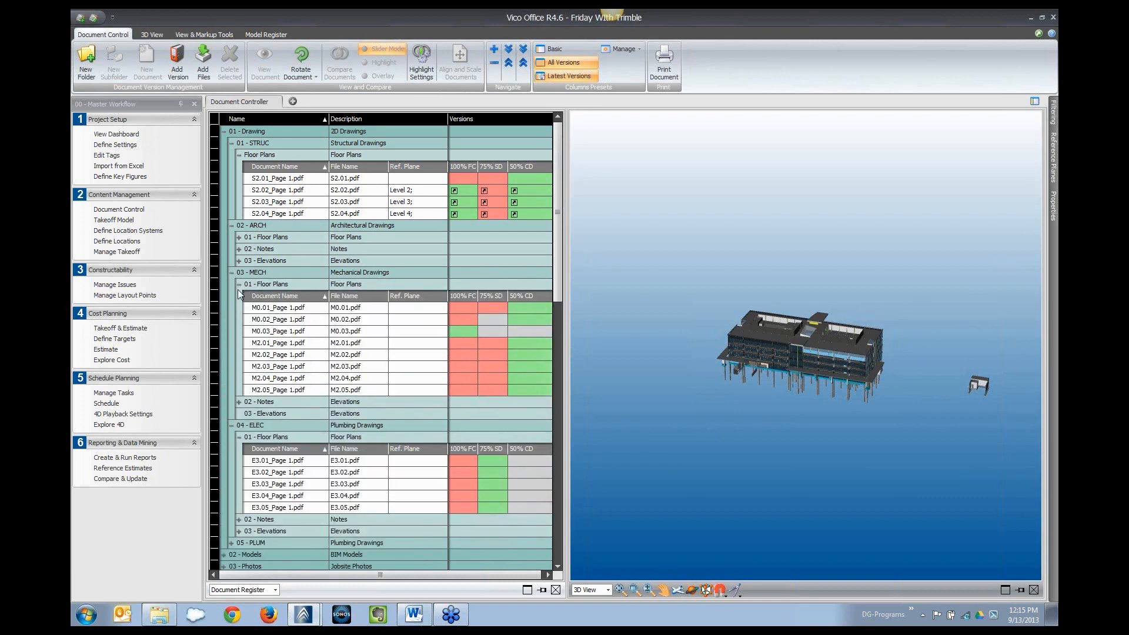
Inspect the 50% CD and 75% SD versions of mechanical drawing M0.01, then collapse the mechanical and electrical floor plan lists.
{"action": "mouse_move", "coordinate": [528, 309]}
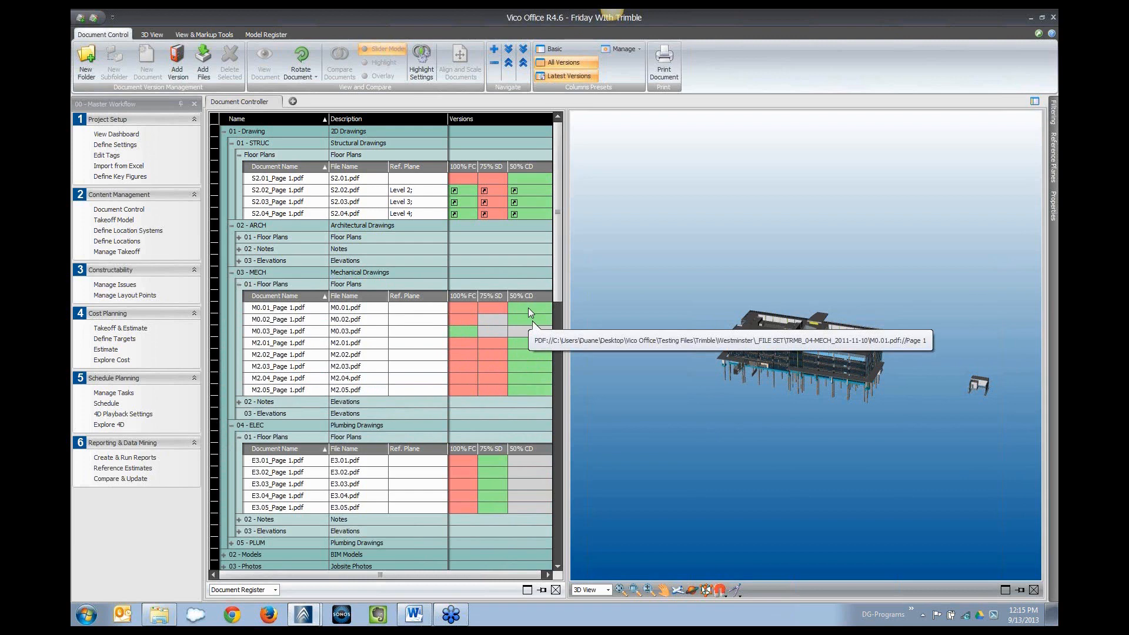
{"action": "mouse_move", "coordinate": [489, 308]}
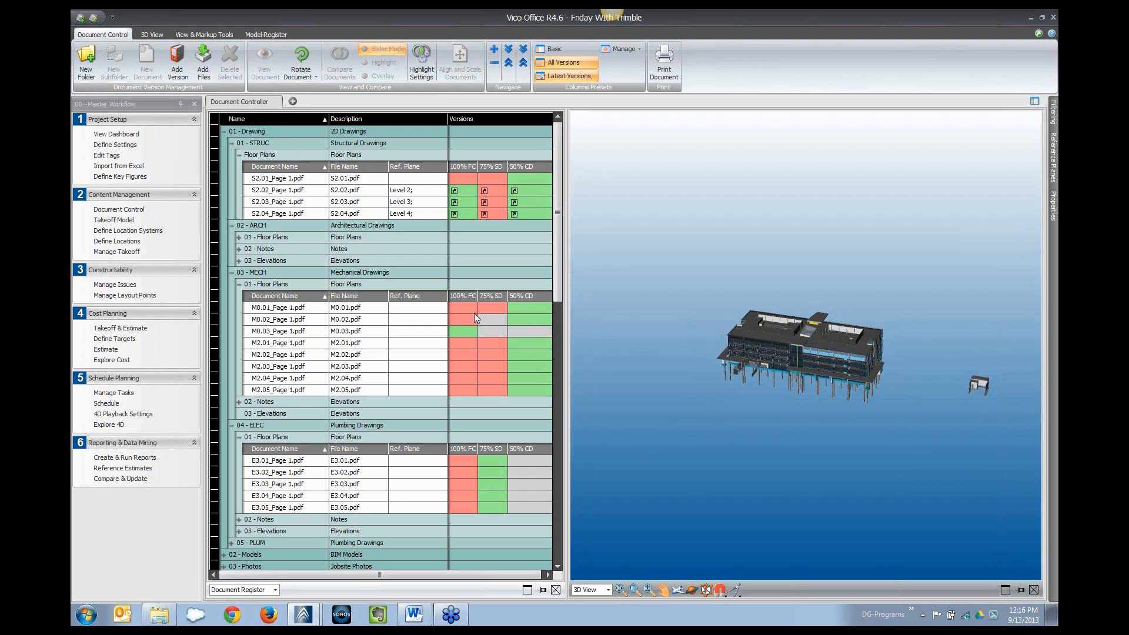
{"action": "left_click", "coordinate": [239, 284]}
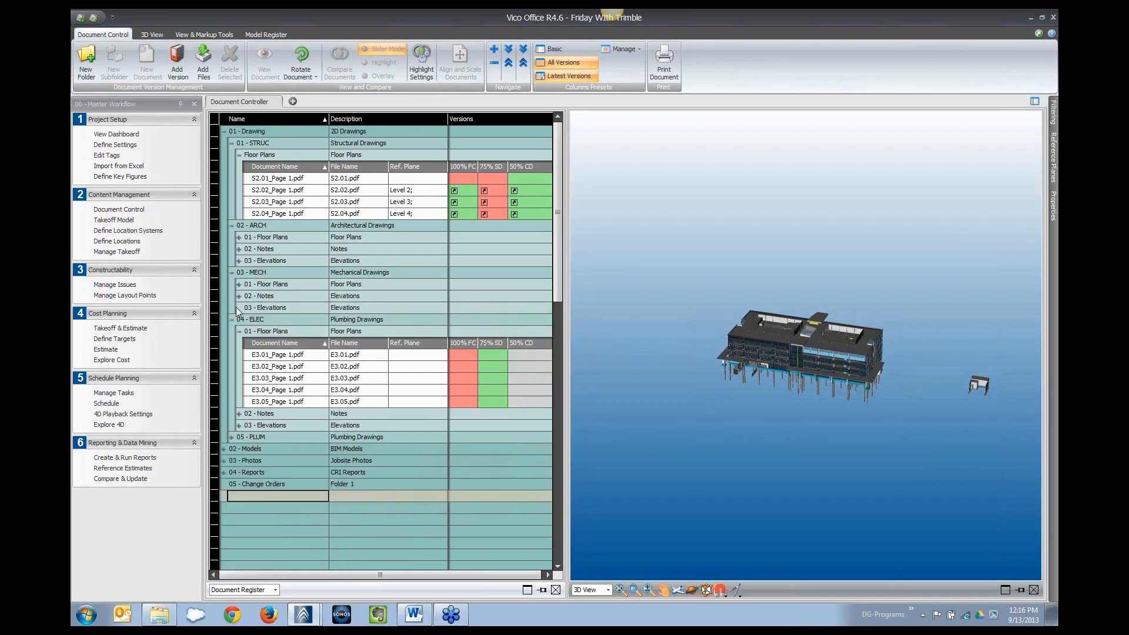
{"action": "left_click", "coordinate": [239, 333]}
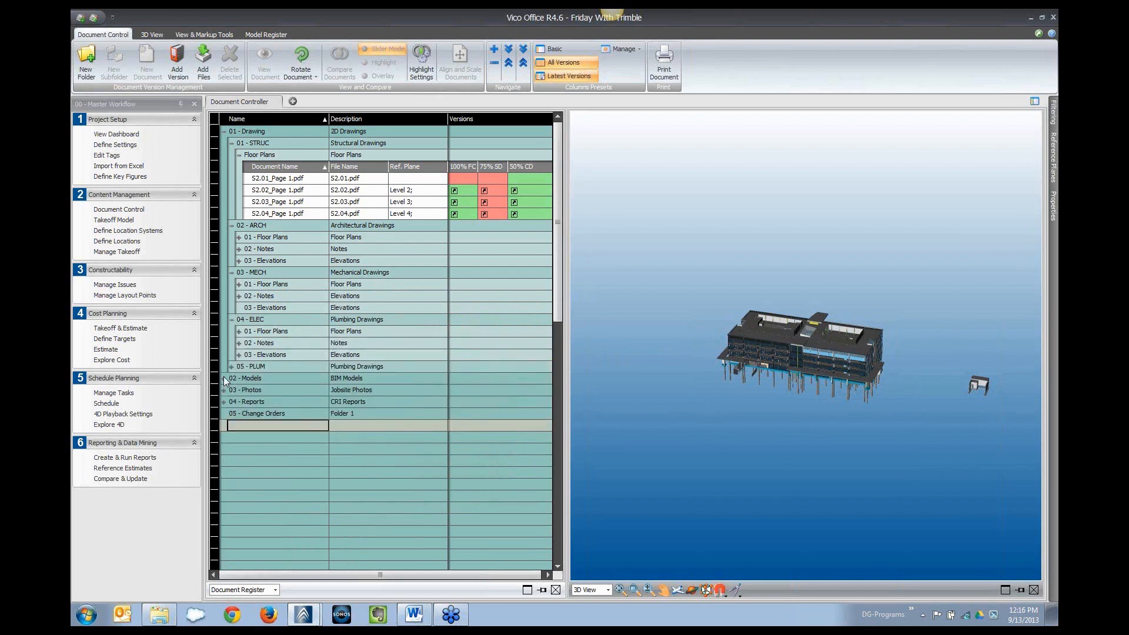
Show the documents of the 02 - Models folder in descending name order with the All Versions column preset.
{"action": "left_click", "coordinate": [224, 378]}
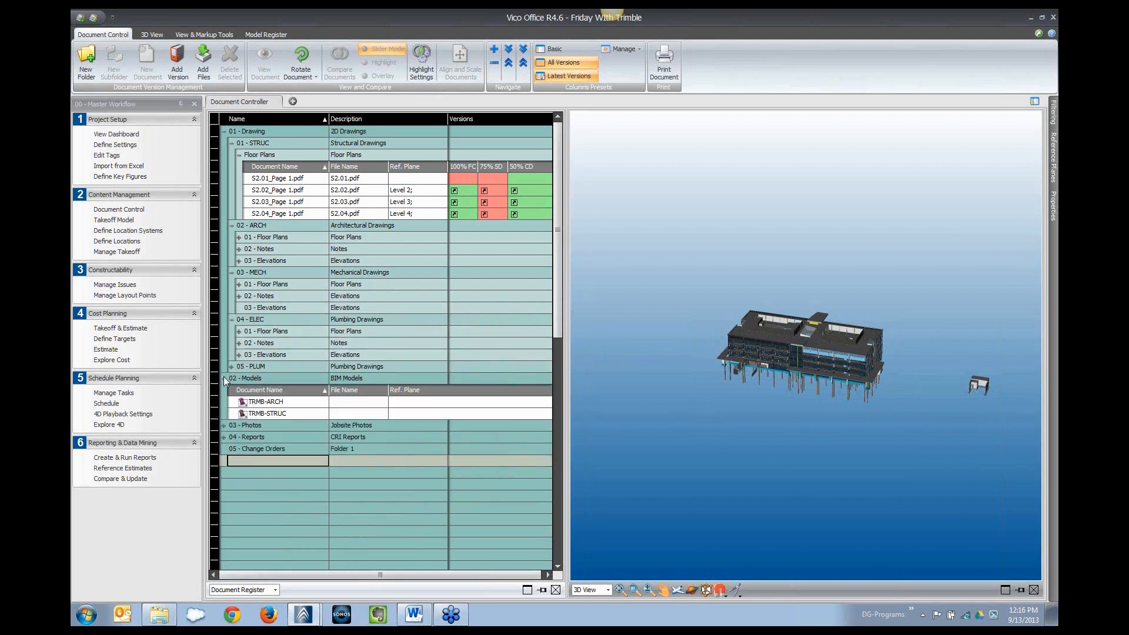
{"action": "left_click", "coordinate": [288, 390]}
{"action": "left_click", "coordinate": [284, 378]}
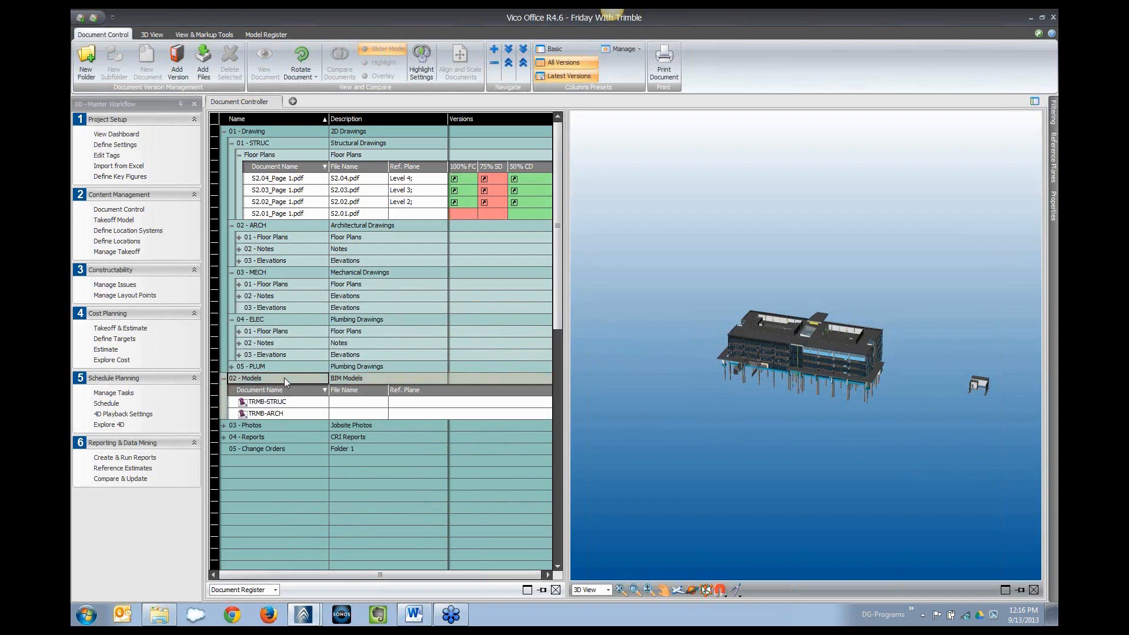
{"action": "left_click", "coordinate": [552, 48]}
{"action": "left_click", "coordinate": [555, 64]}
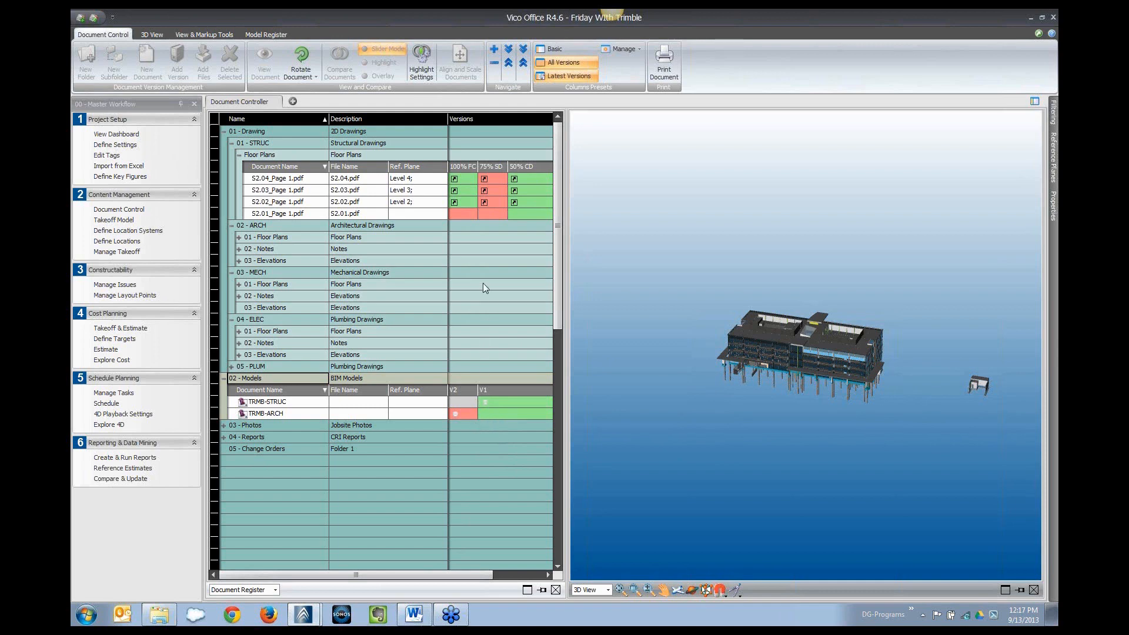
Open the photo Rack-4.jpg from the General folder under 03 - Photos in an external application.
{"action": "left_click", "coordinate": [223, 425]}
{"action": "left_click", "coordinate": [231, 437]}
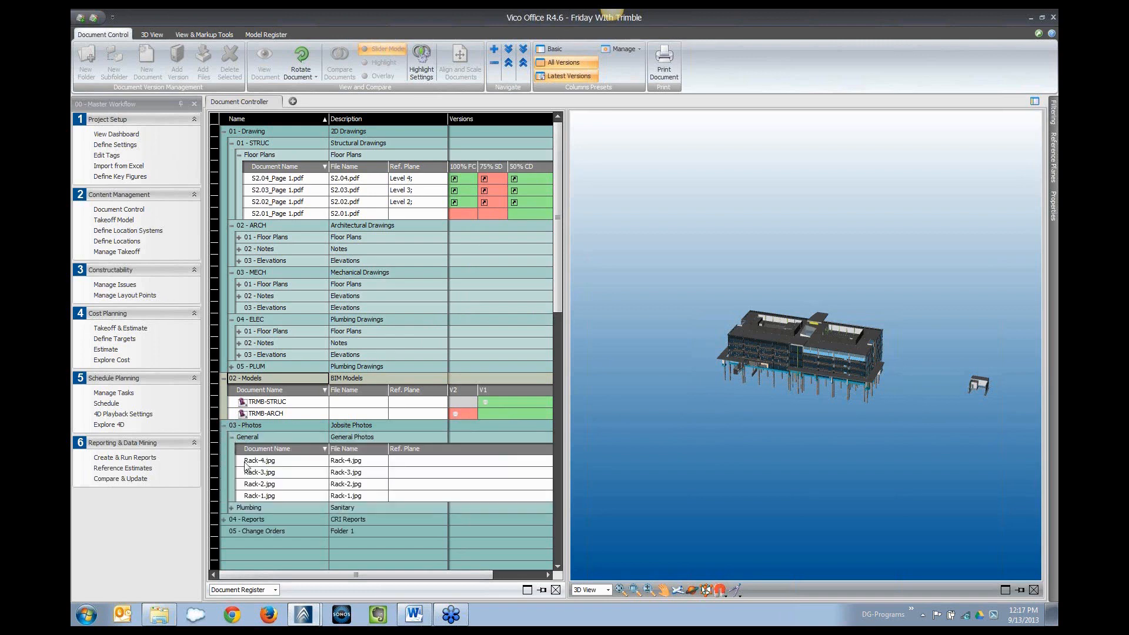
{"action": "left_click", "coordinate": [308, 461]}
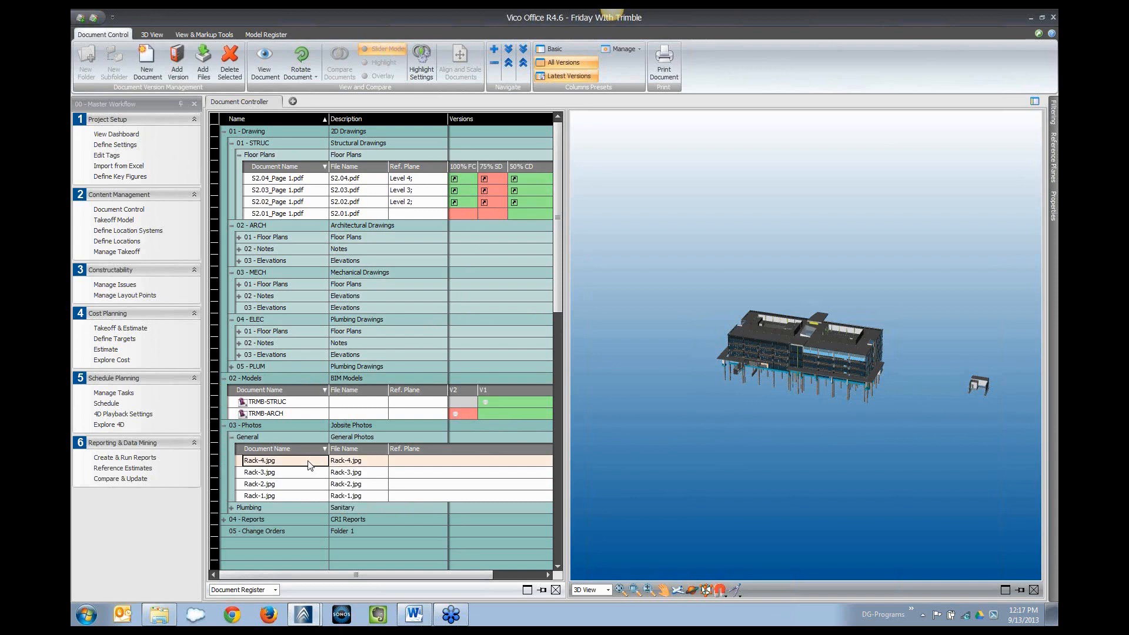
{"action": "right_click", "coordinate": [309, 465]}
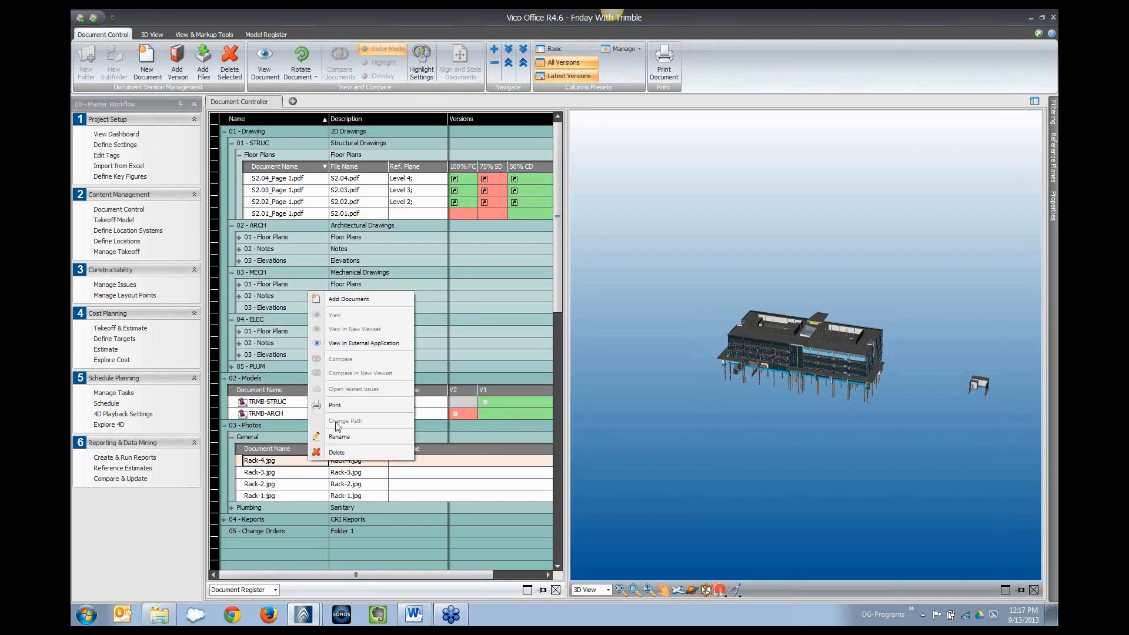
{"action": "left_click", "coordinate": [374, 343]}
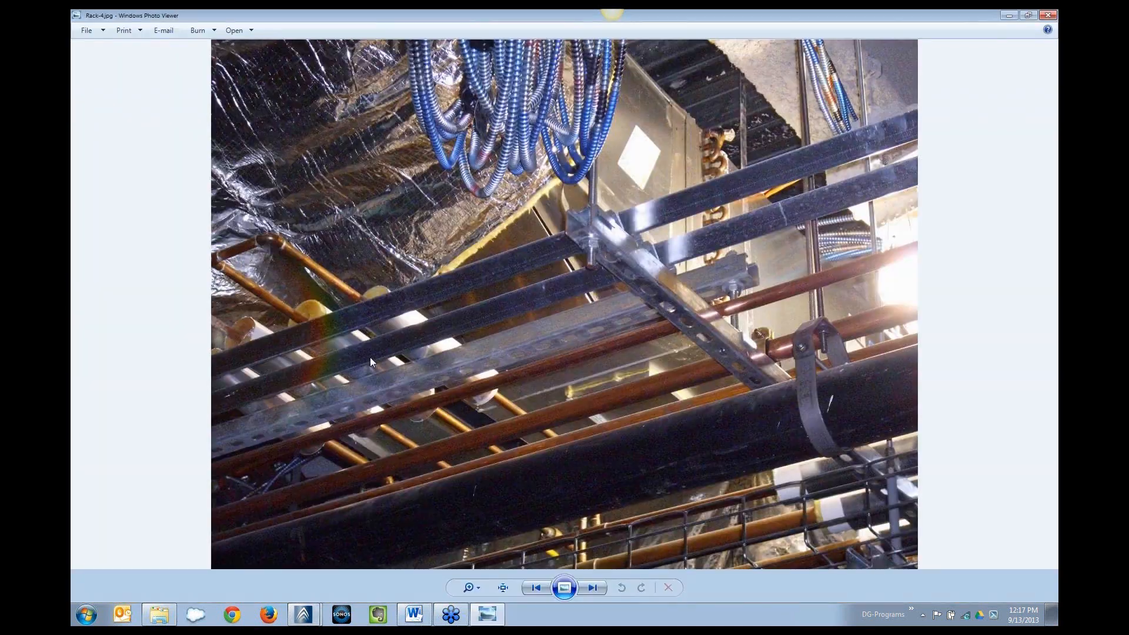
Close Rack-4.jpg and view the photo Rack-2.jpg in an external application, returning to the document register with the General photos folder collapsed.
{"action": "left_click", "coordinate": [1051, 16]}
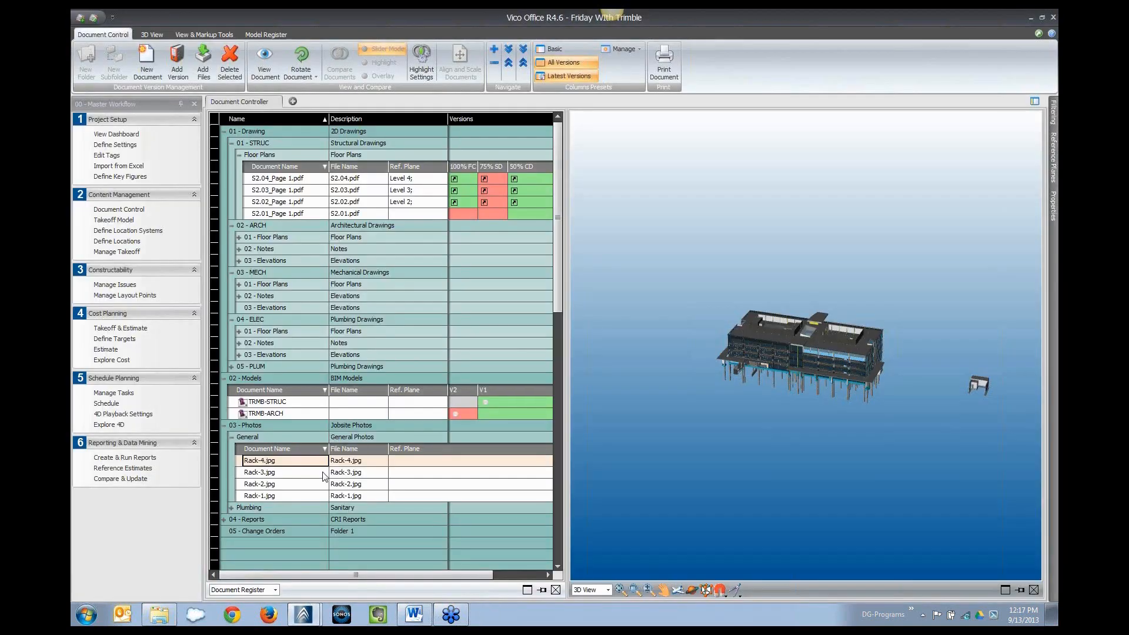
{"action": "right_click", "coordinate": [296, 486]}
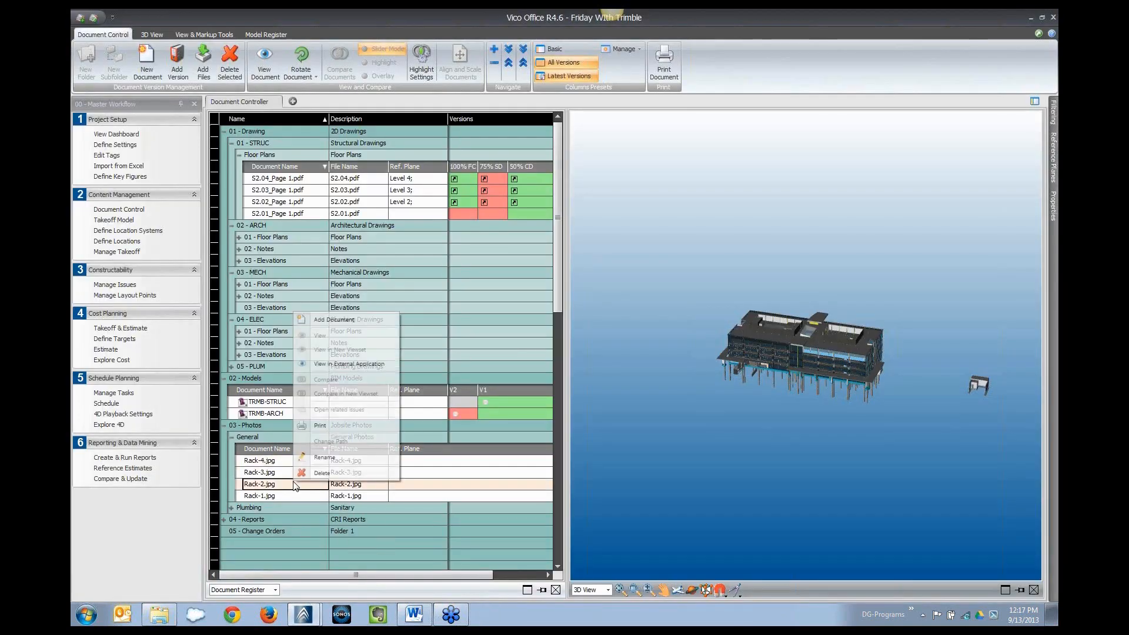
{"action": "left_click", "coordinate": [332, 369]}
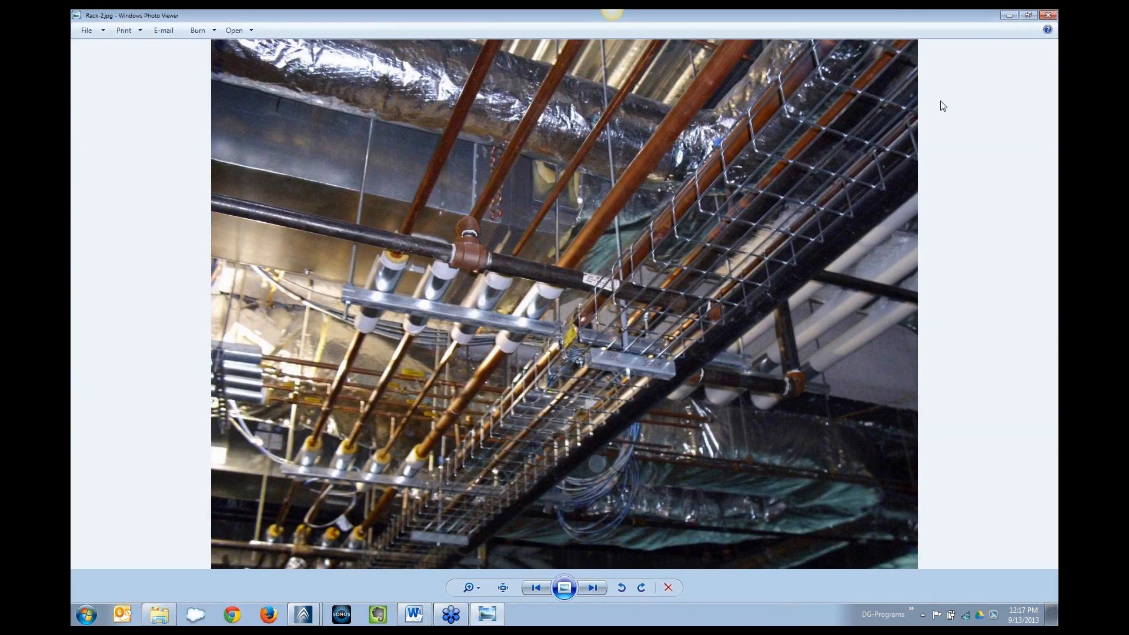
{"action": "left_click", "coordinate": [1049, 16]}
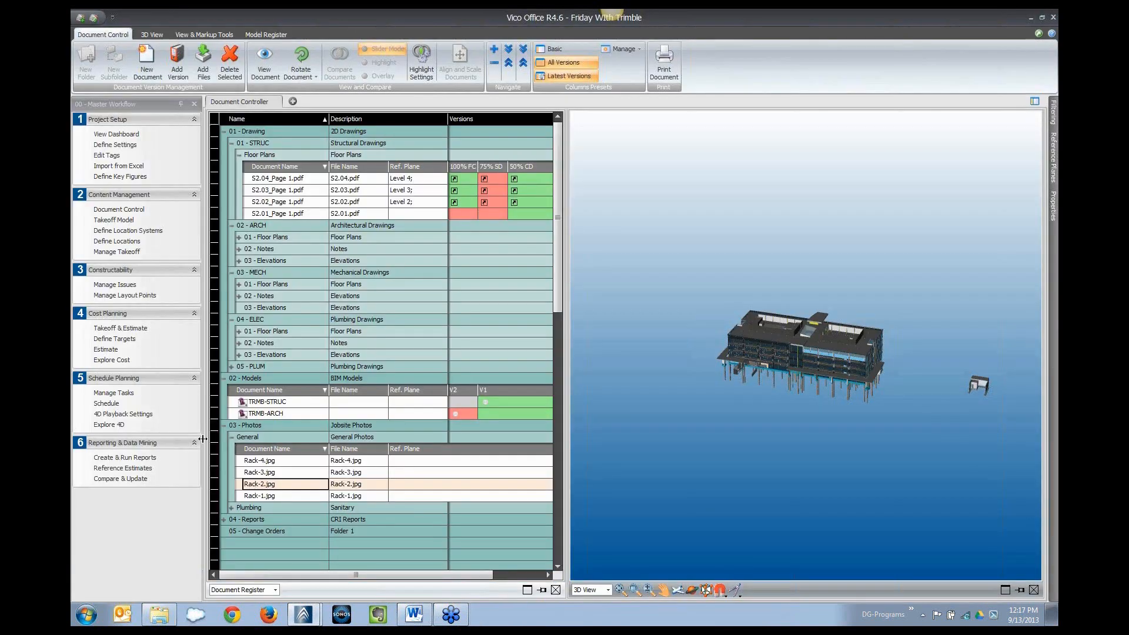
{"action": "left_click", "coordinate": [229, 449]}
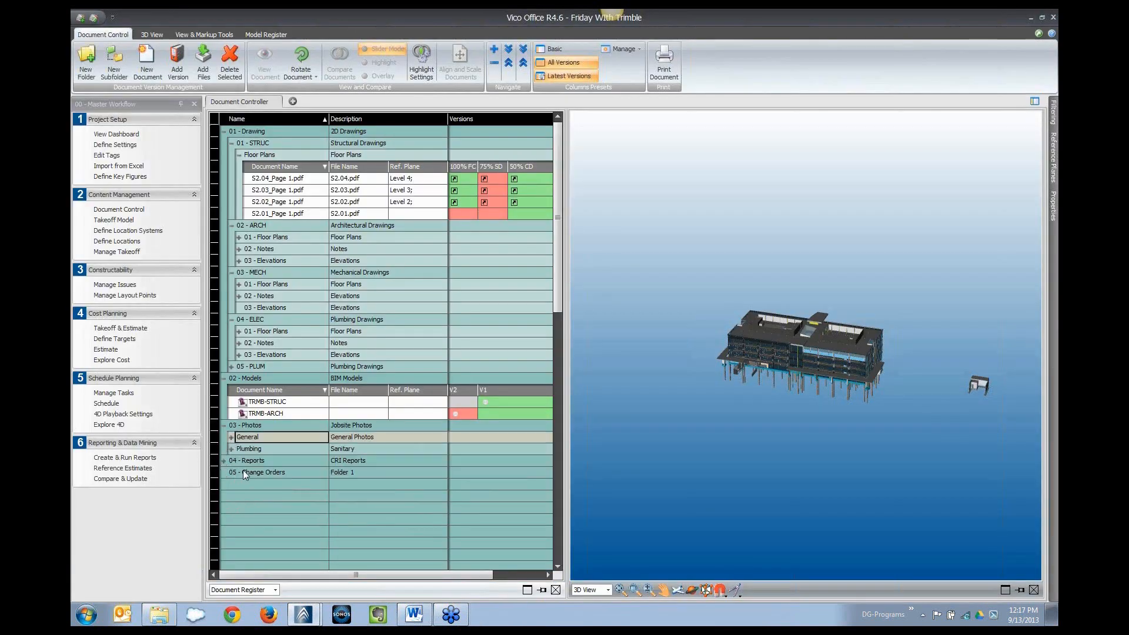
Open the report TRMB_MEP CR_Jan-15.xlsx from the 04 - Reports folder in an external application.
{"action": "left_click", "coordinate": [243, 470]}
{"action": "left_click", "coordinate": [224, 461]}
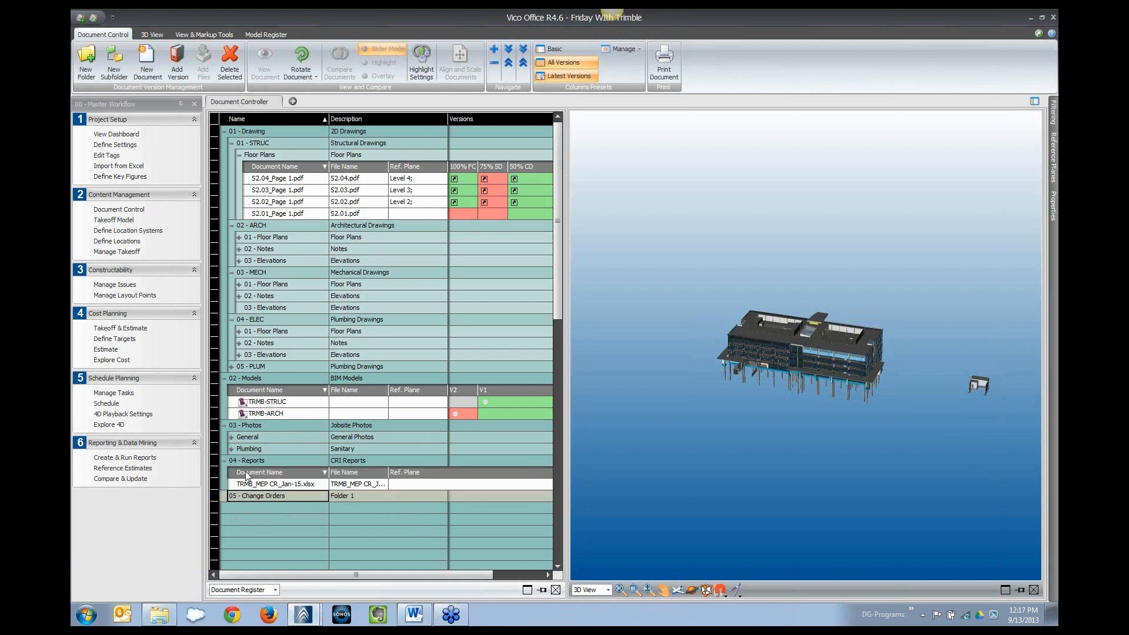
{"action": "left_click", "coordinate": [260, 483]}
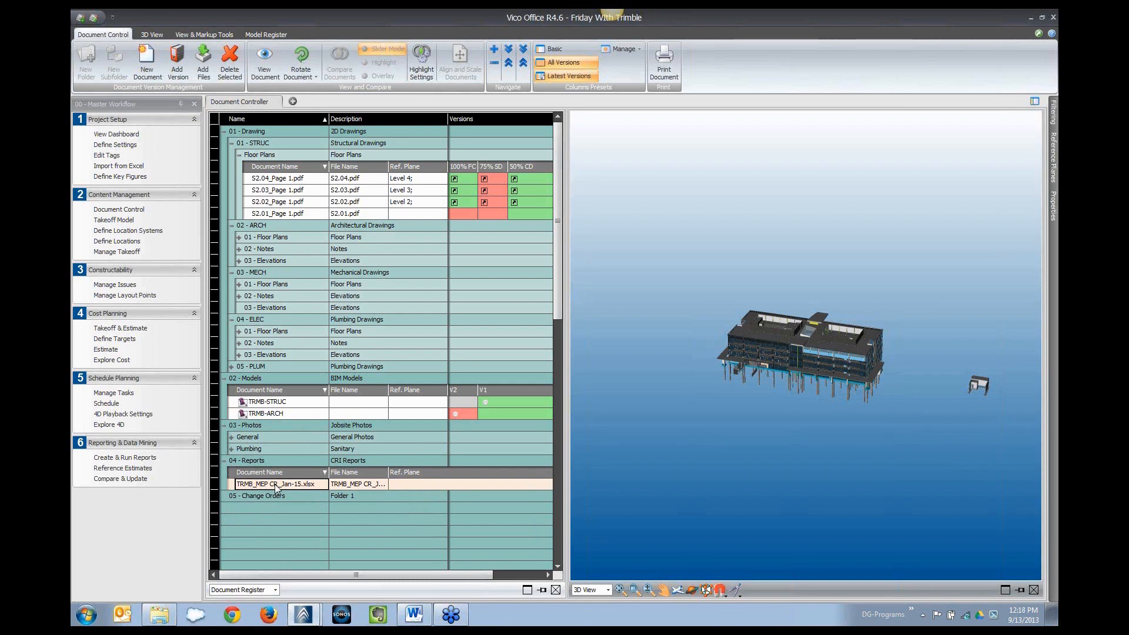
{"action": "right_click", "coordinate": [274, 485]}
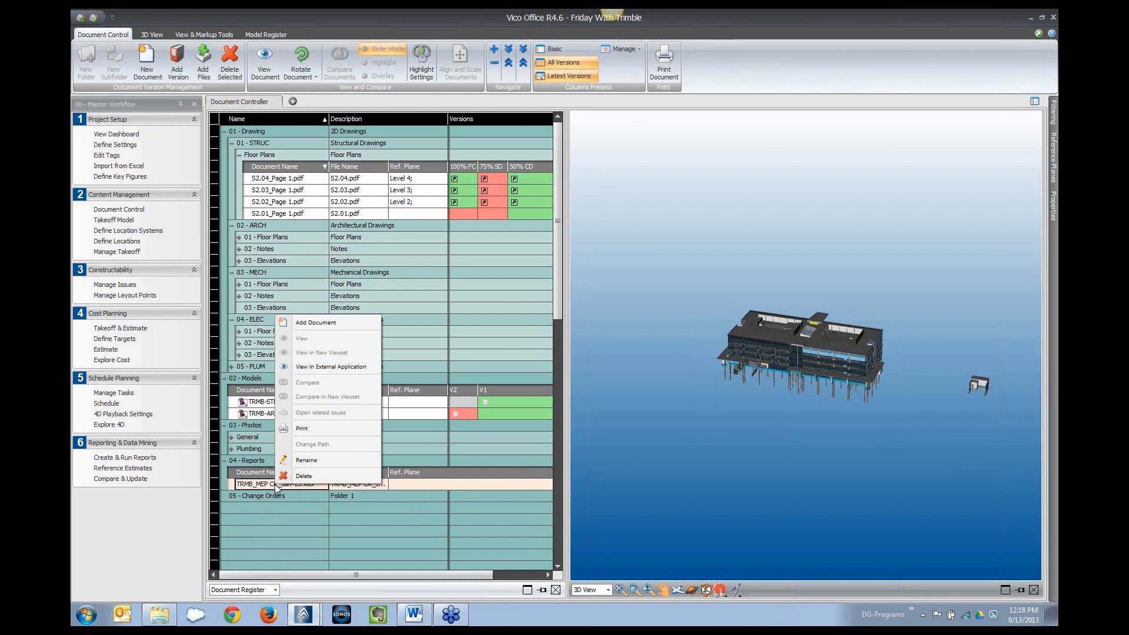
{"action": "left_click", "coordinate": [346, 368]}
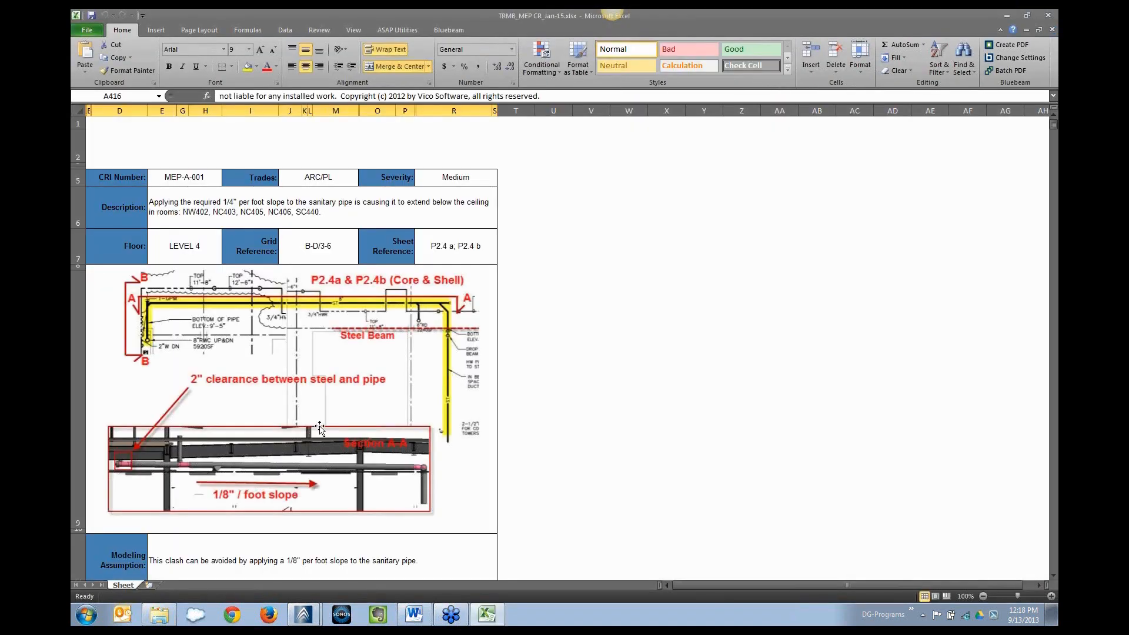
Review the issue entries in the MEP report from MEP-A-001 through MEP-D-002, then close the workbook.
{"action": "scroll", "coordinate": [320, 428], "scroll_direction": "down", "scroll_amount": 1}
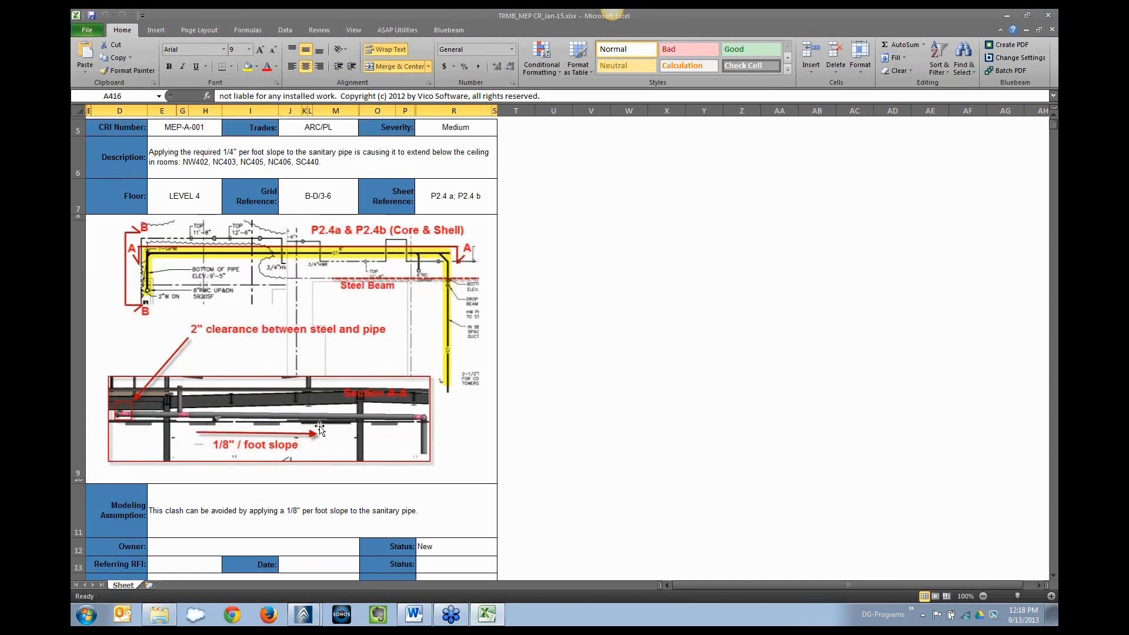
{"action": "scroll", "coordinate": [320, 427], "scroll_direction": "down", "scroll_amount": 2}
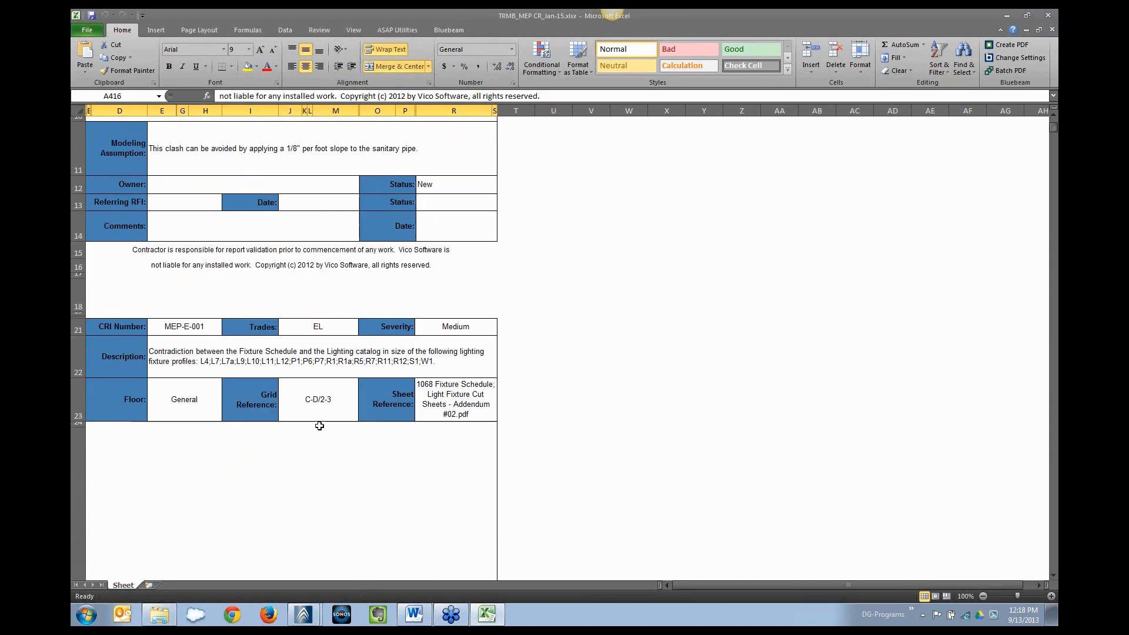
{"action": "scroll", "coordinate": [320, 428], "scroll_direction": "down", "scroll_amount": 1}
{"action": "scroll", "coordinate": [319, 428], "scroll_direction": "down", "scroll_amount": 3}
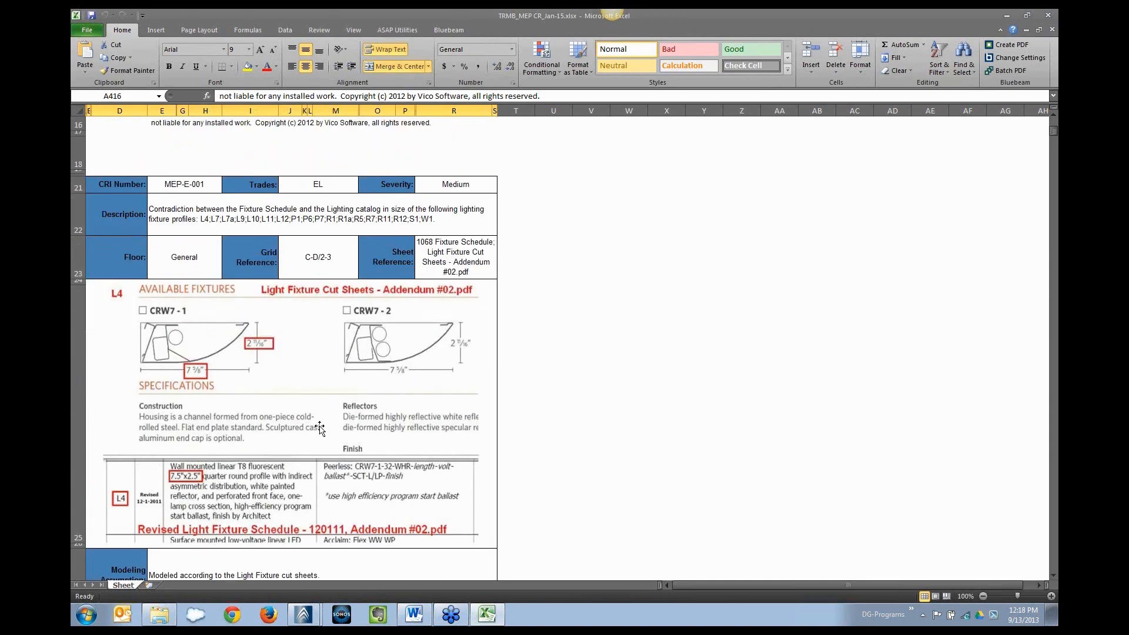
{"action": "scroll", "coordinate": [320, 428], "scroll_direction": "down", "scroll_amount": 3}
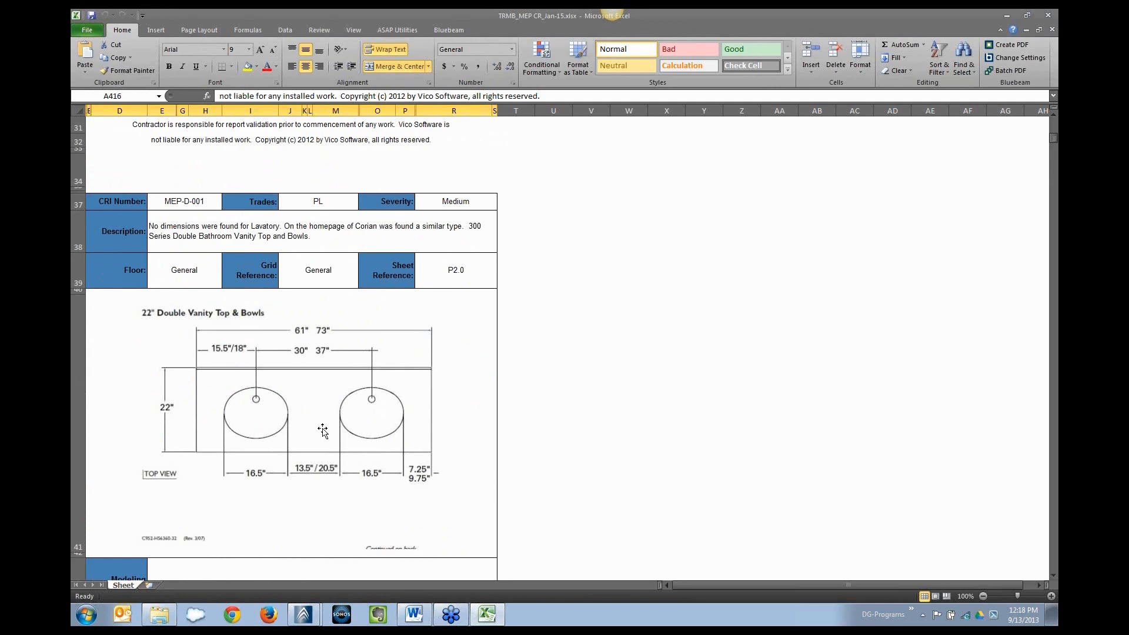
{"action": "scroll", "coordinate": [323, 431], "scroll_direction": "down", "scroll_amount": 4}
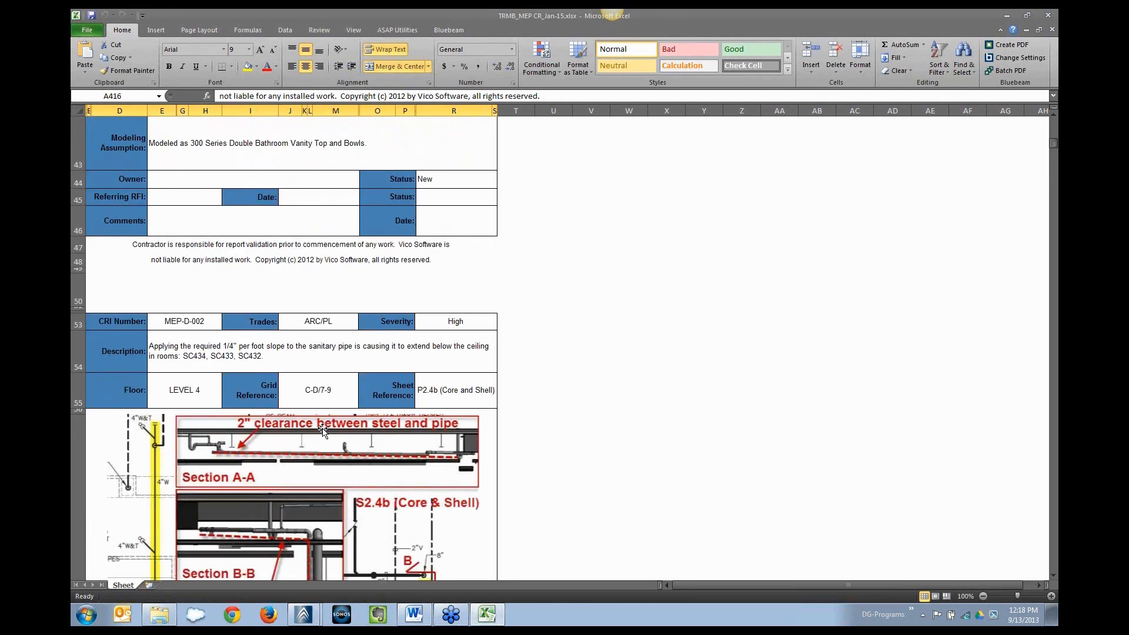
{"action": "scroll", "coordinate": [323, 431], "scroll_direction": "down", "scroll_amount": 1}
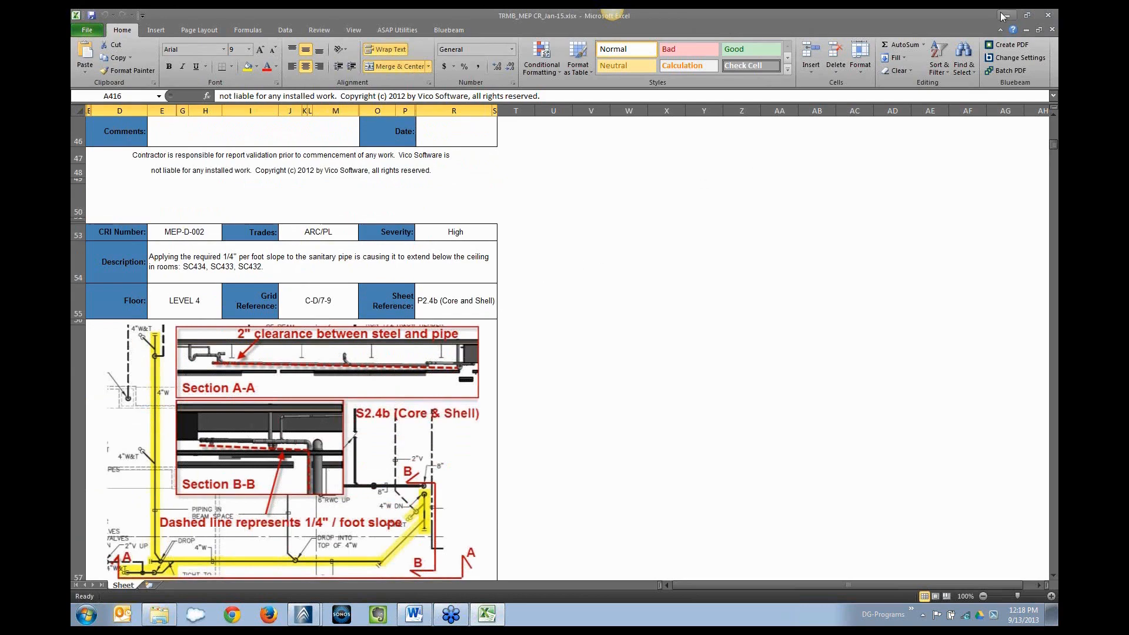
{"action": "left_click", "coordinate": [1048, 15]}
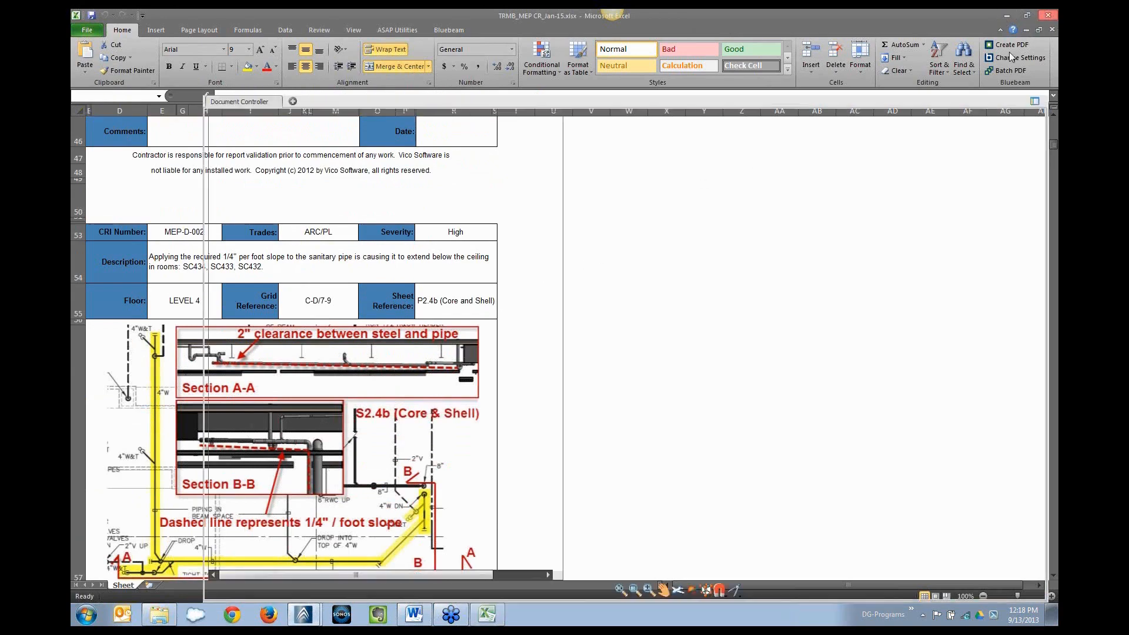
Collapse the 02 - Models, 03 - Photos and 04 - Reports folders and the expanded discipline subfolders under 01 - Drawing.
{"action": "left_click", "coordinate": [382, 414]}
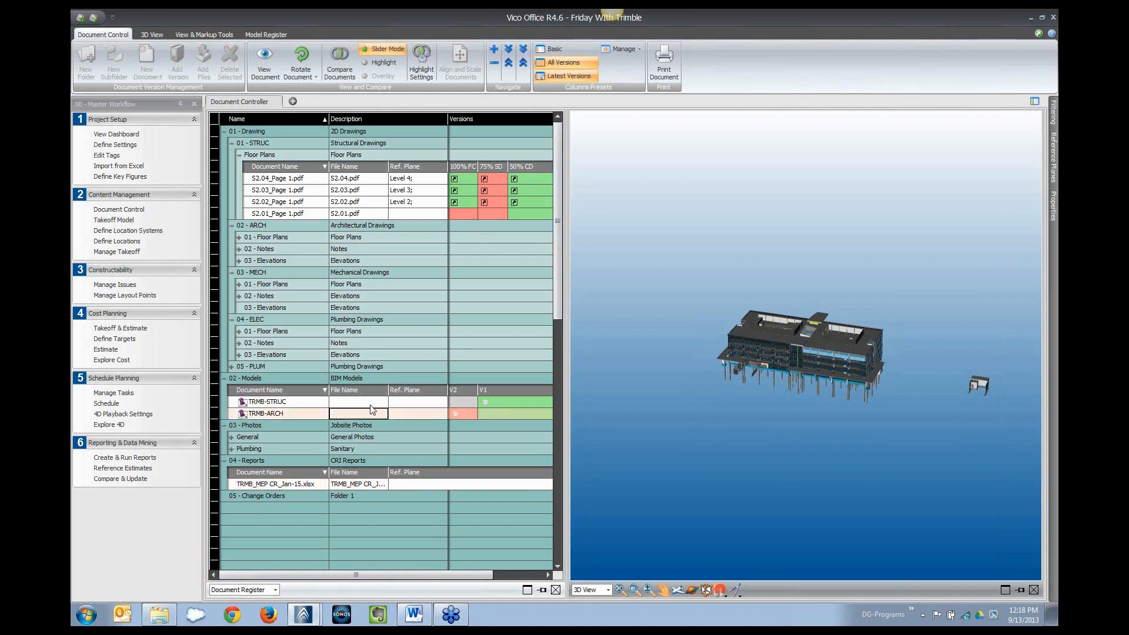
{"action": "left_click", "coordinate": [223, 379]}
{"action": "left_click", "coordinate": [223, 391]}
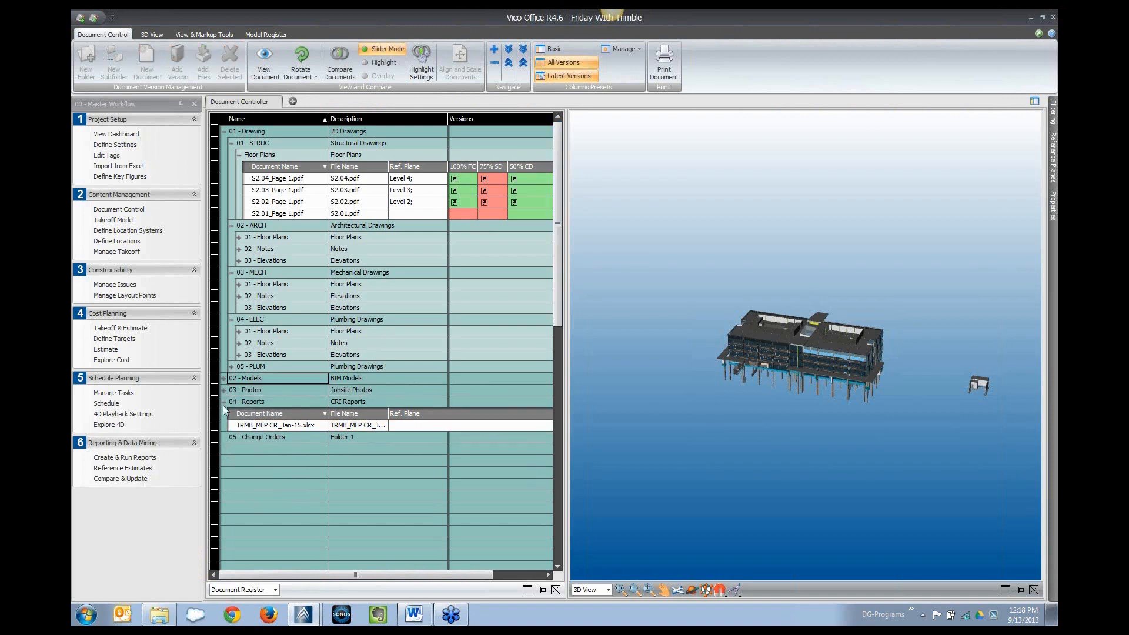
{"action": "left_click", "coordinate": [223, 403]}
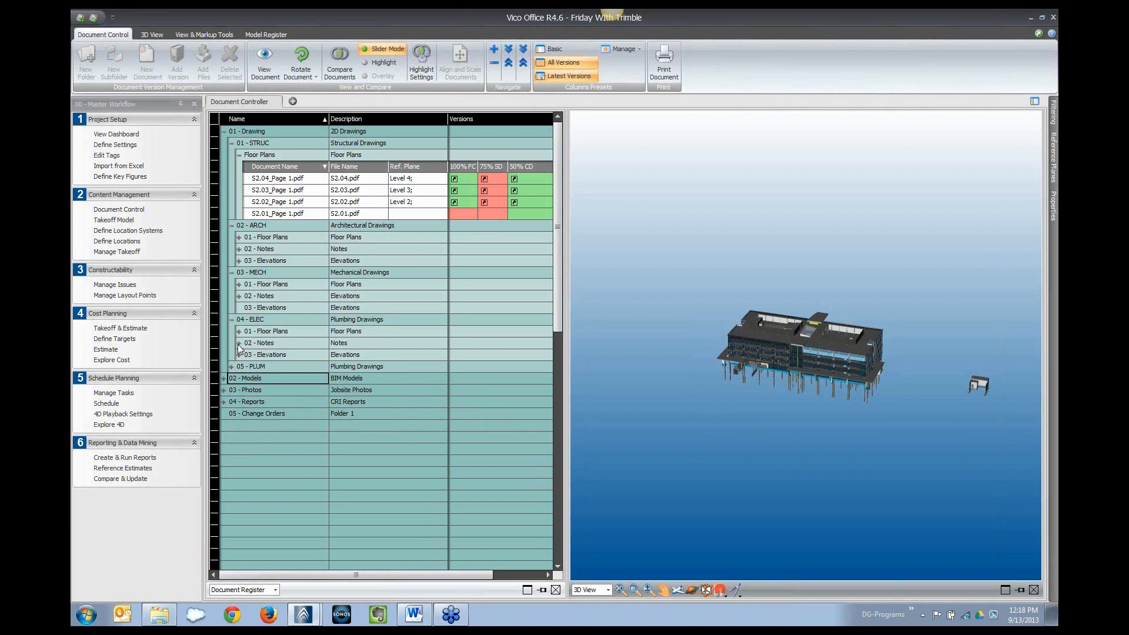
{"action": "left_click", "coordinate": [231, 320]}
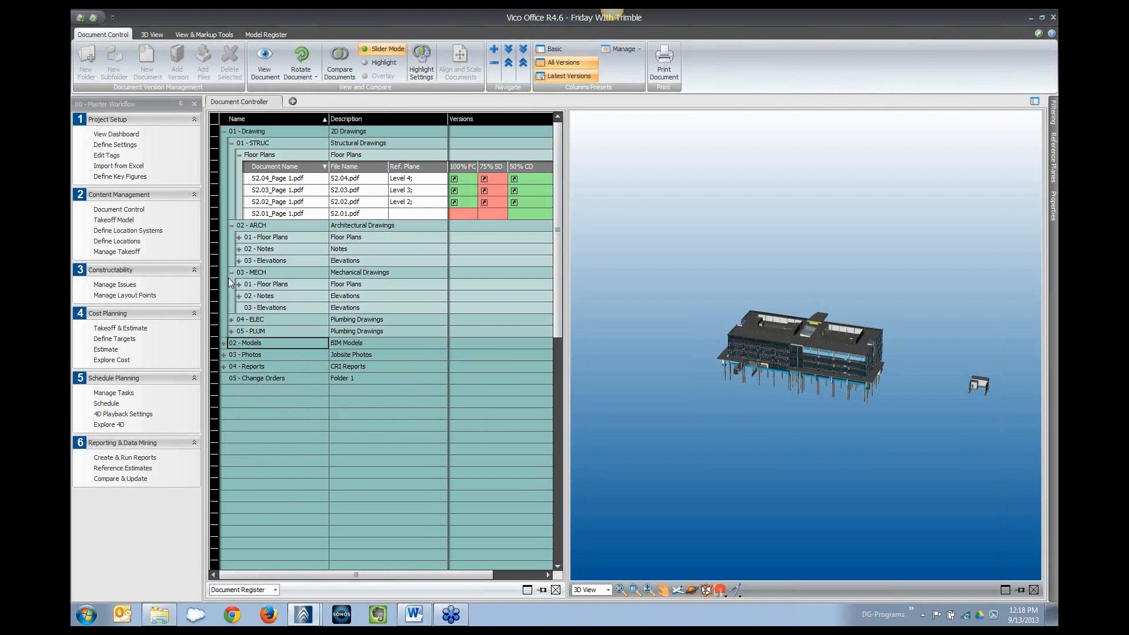
{"action": "left_click", "coordinate": [231, 272]}
{"action": "left_click", "coordinate": [232, 225]}
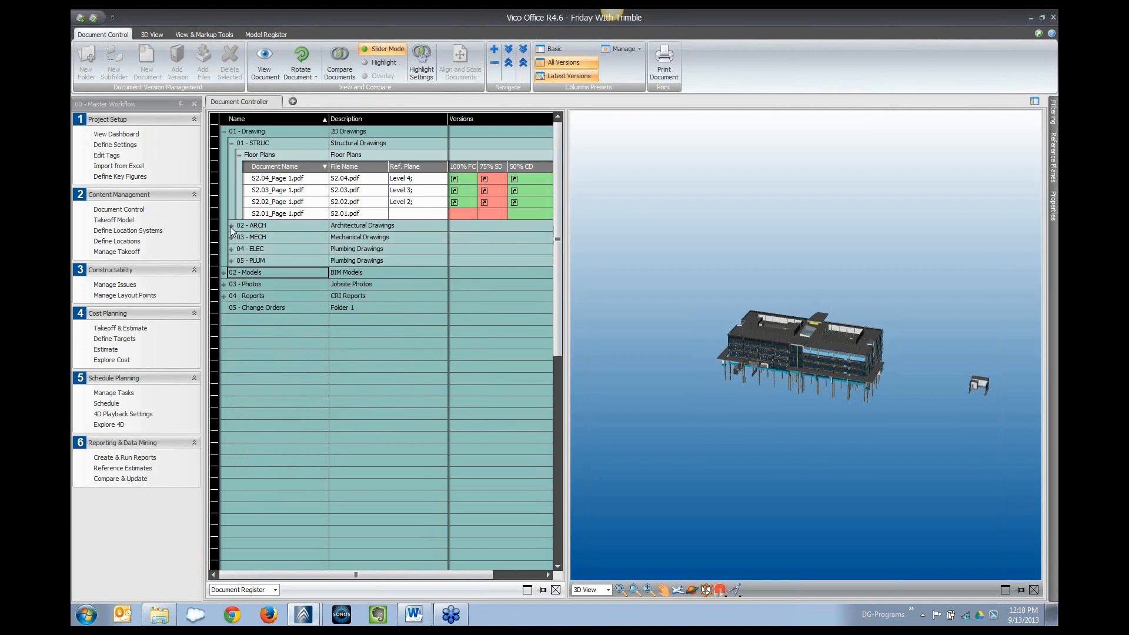
{"action": "left_click", "coordinate": [230, 146]}
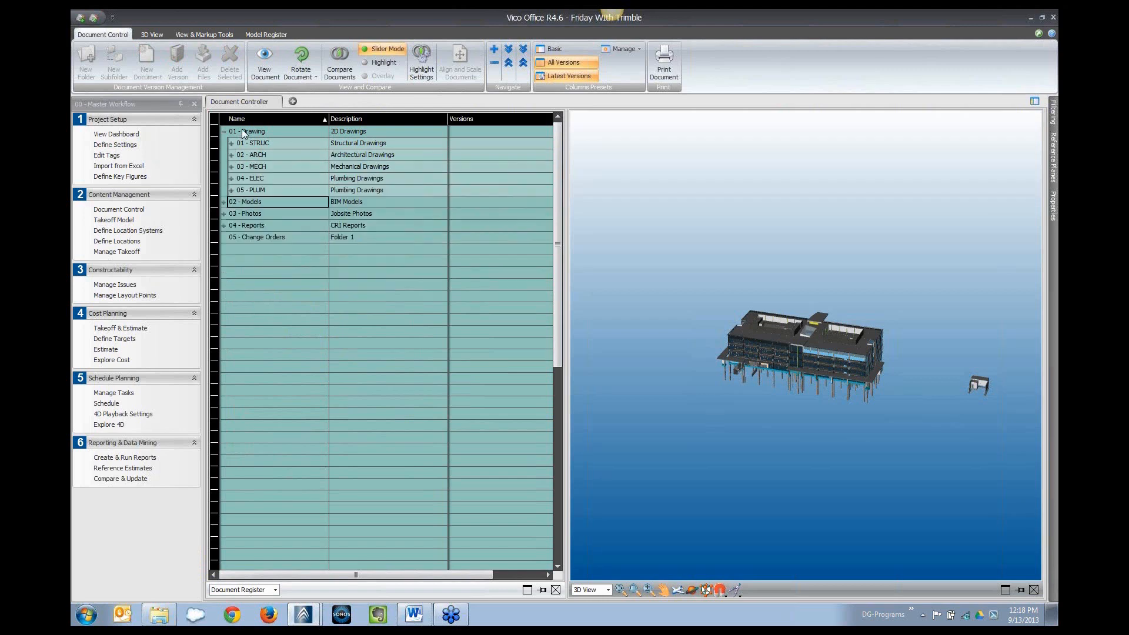
Create a subfolder named AV DWG inside the 01 - Drawing folder.
{"action": "left_click", "coordinate": [242, 129]}
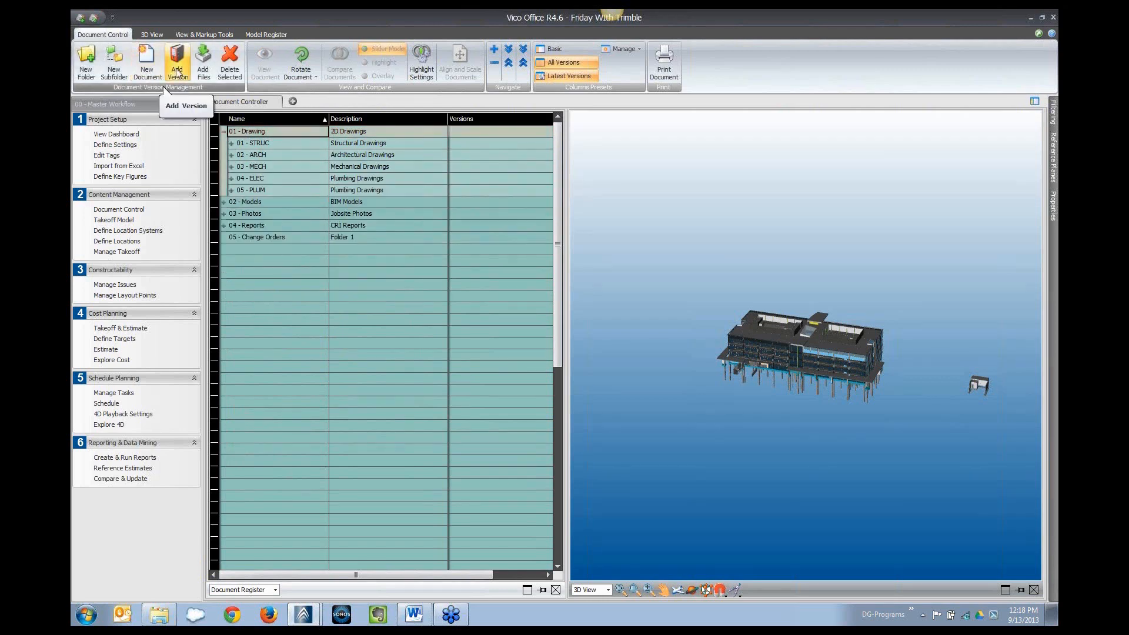
{"action": "left_click", "coordinate": [115, 73]}
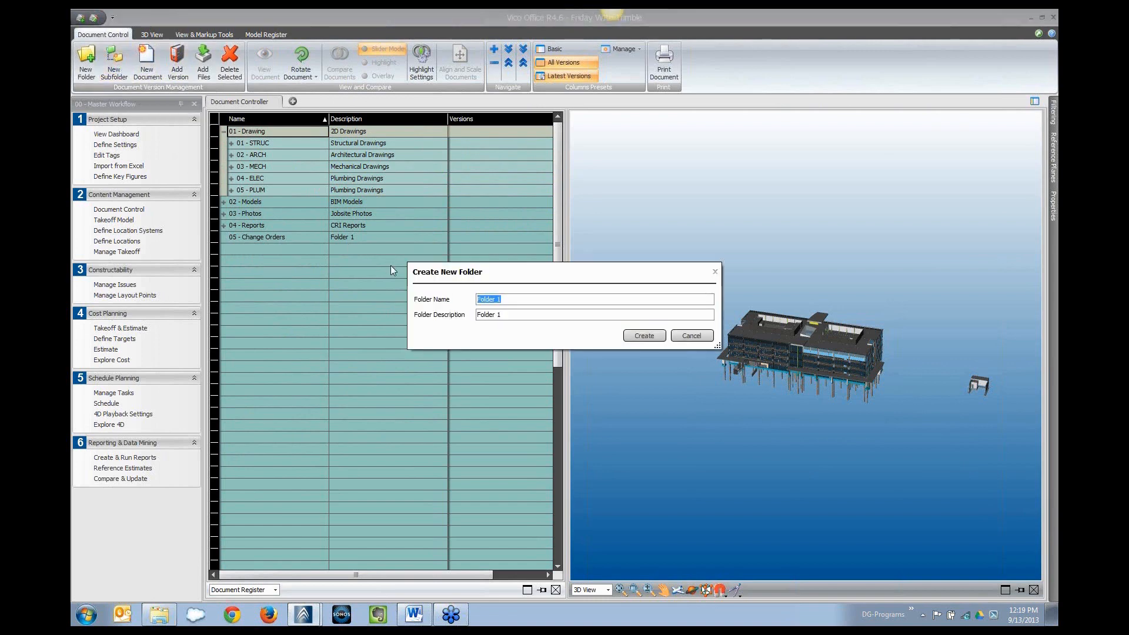
{"action": "type", "text": "AV DWG"}
{"action": "left_click", "coordinate": [645, 336]}
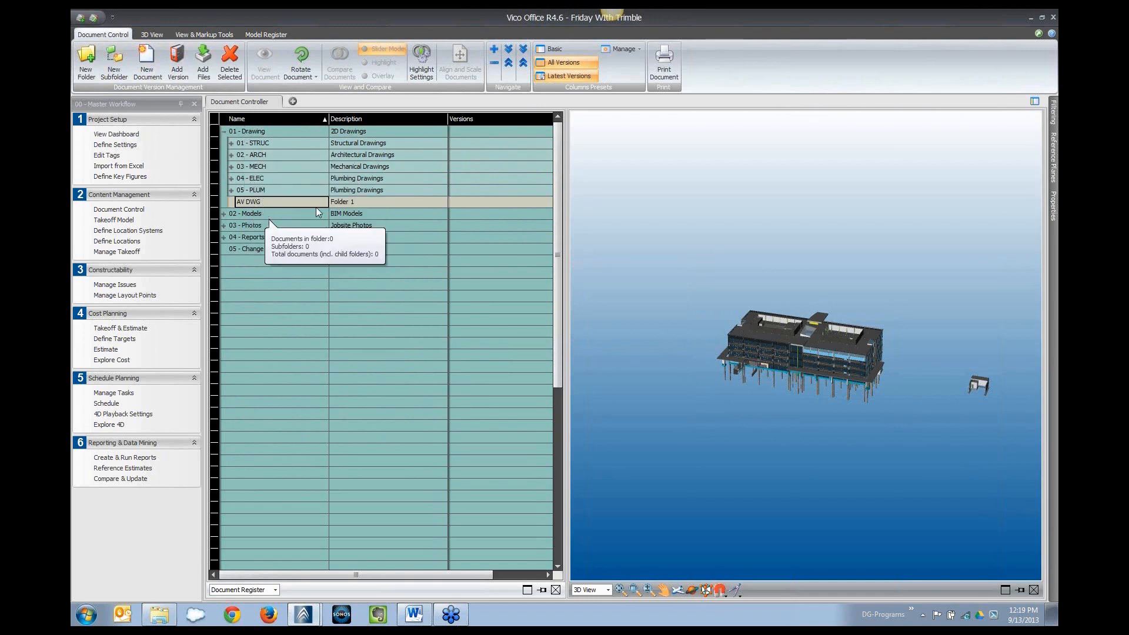
Import AV2.01.pdf through AV2.04.pdf from the TRMB_02-AV_2012-02-09 folder into AV DWG as version 50% CD.
{"action": "left_click", "coordinate": [204, 64]}
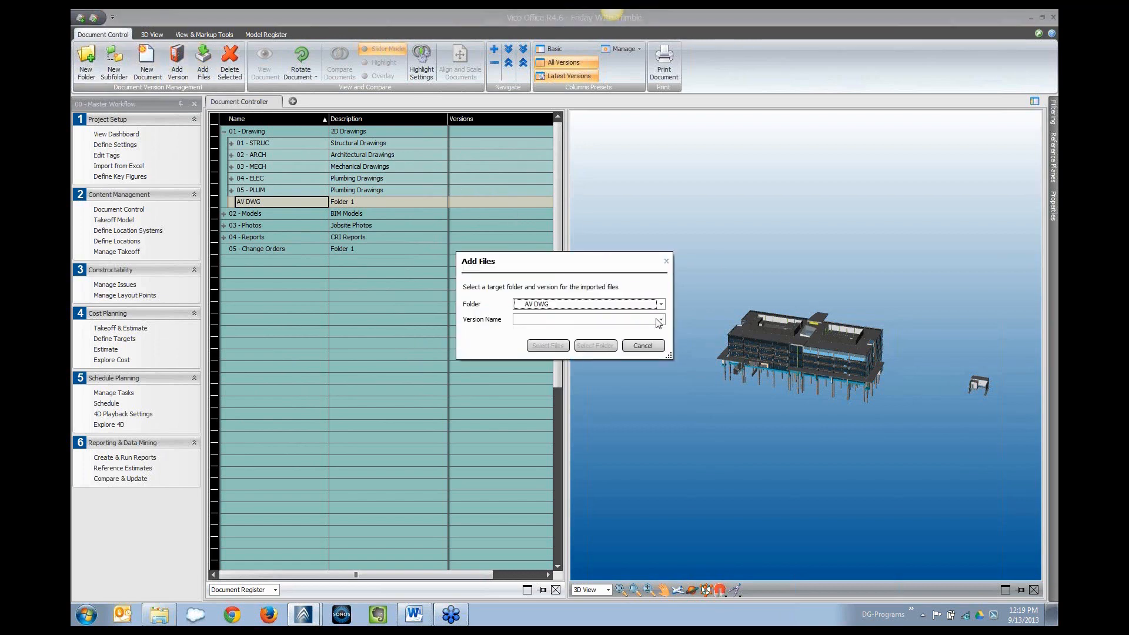
{"action": "left_click", "coordinate": [660, 320]}
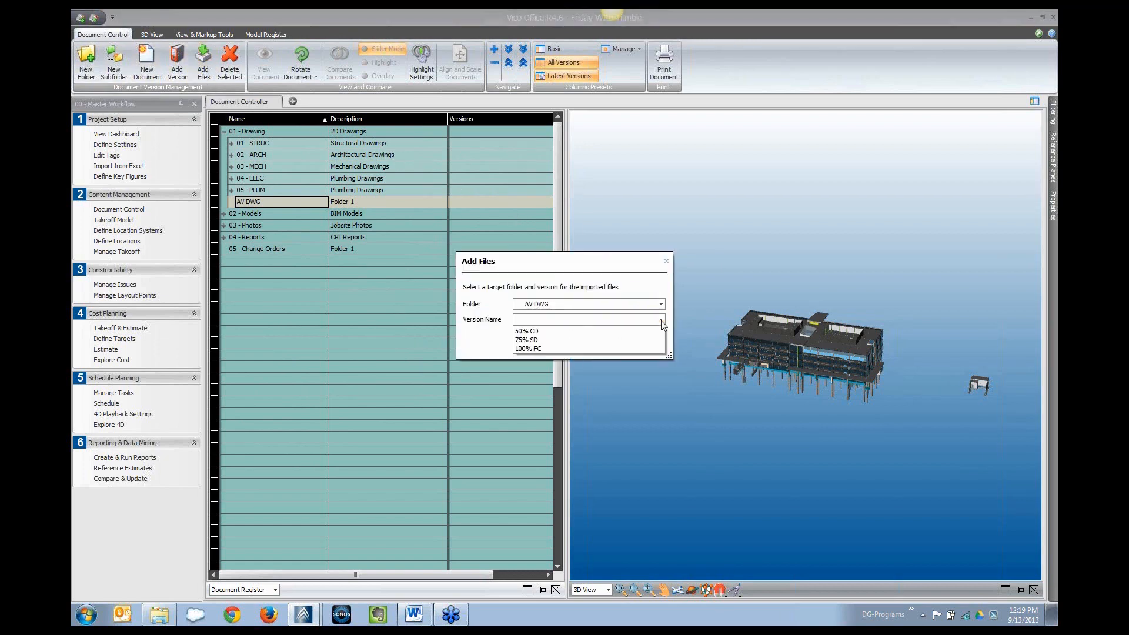
{"action": "left_click", "coordinate": [550, 332]}
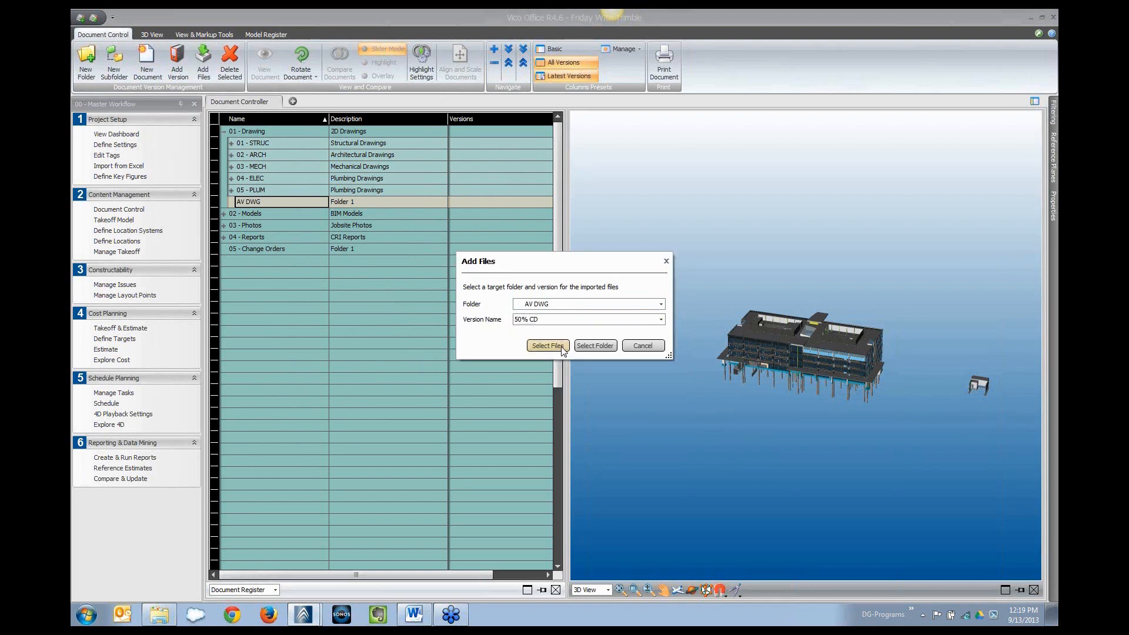
{"action": "left_click", "coordinate": [562, 347]}
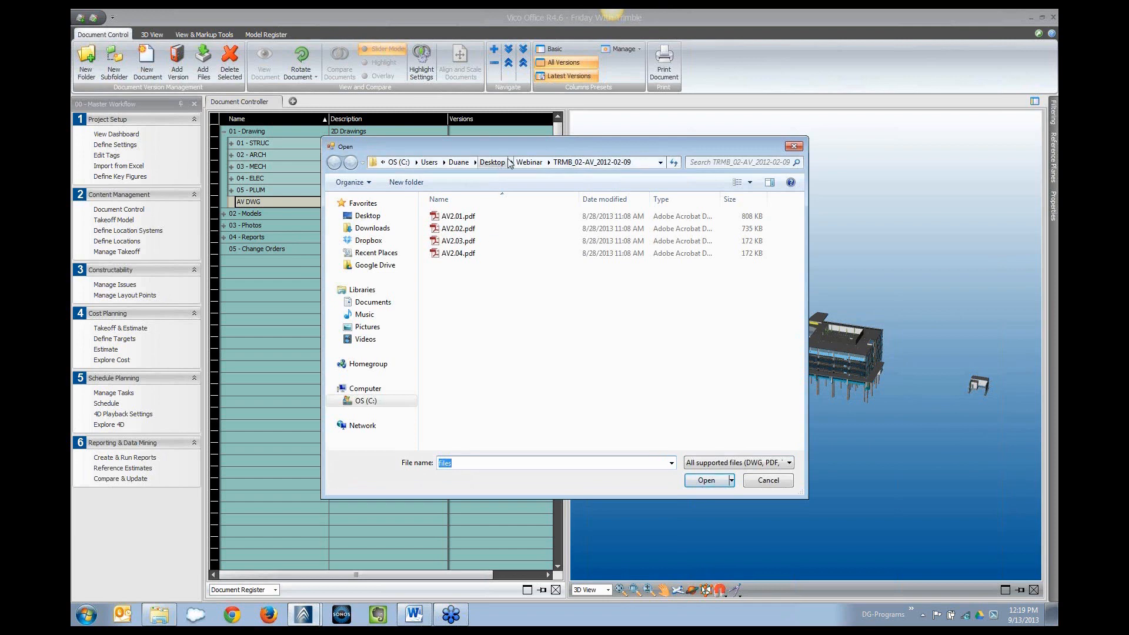
{"action": "left_click", "coordinate": [530, 162]}
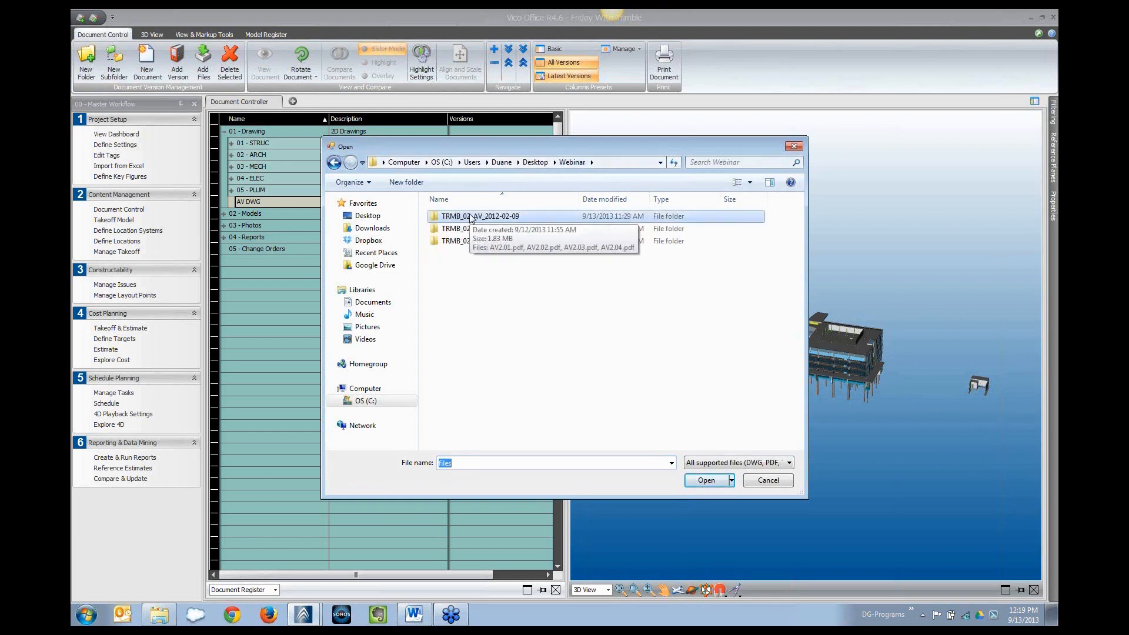
{"action": "double_click", "coordinate": [471, 216]}
{"action": "left_click_drag", "start_coordinate": [472, 217], "coordinate": [460, 253]}
{"action": "left_click", "coordinate": [700, 481]}
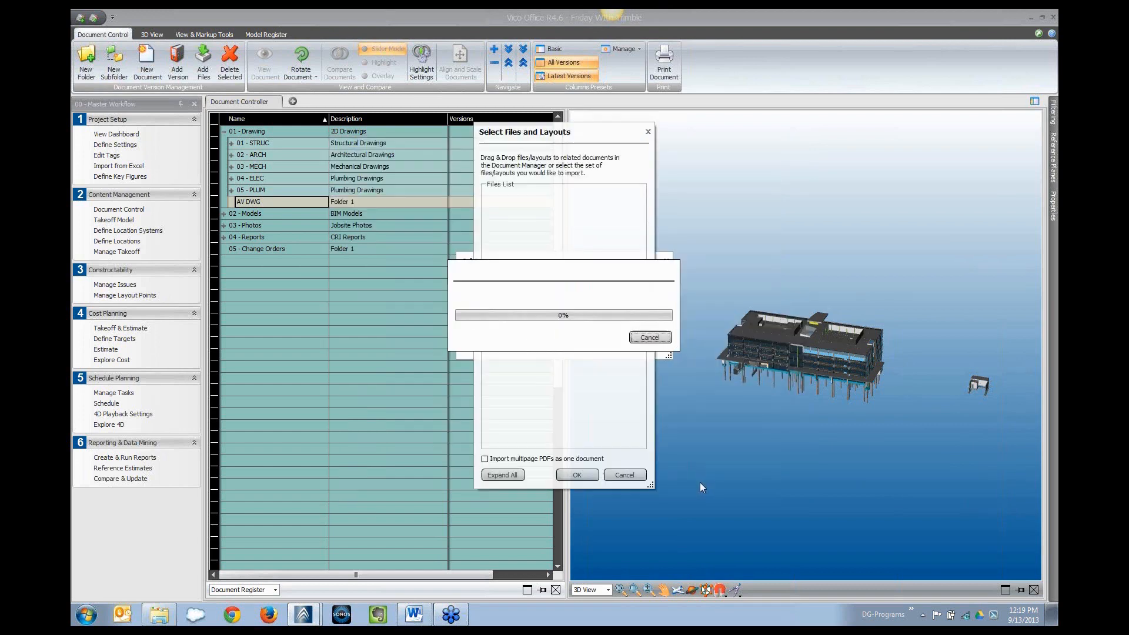
{"action": "left_click", "coordinate": [576, 475]}
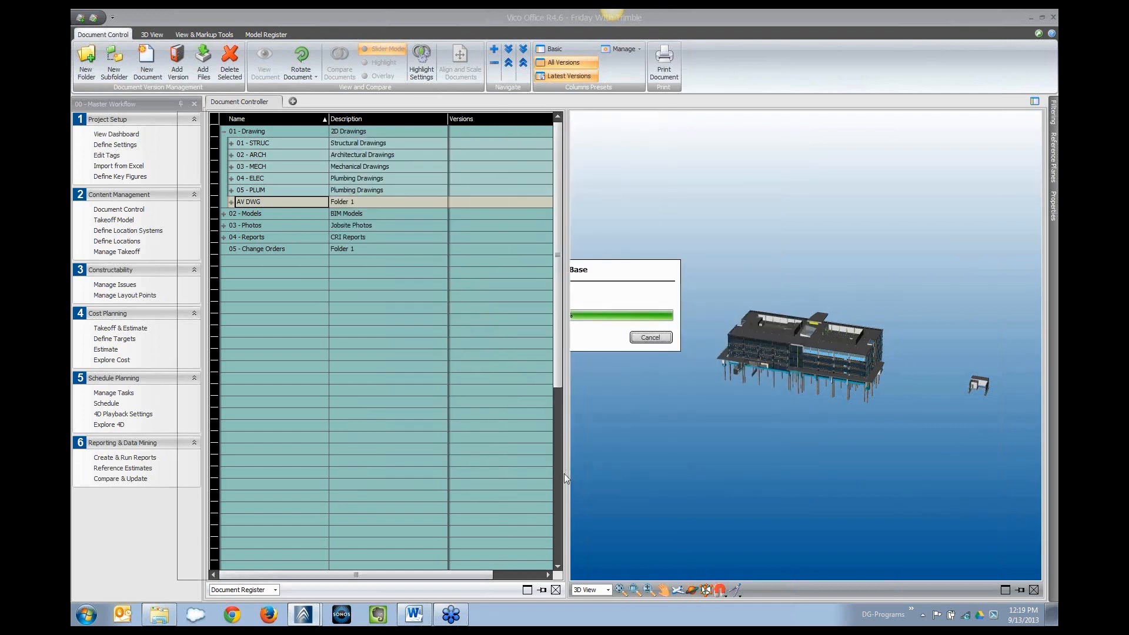
Show the documents of the AV DWG folder in a slightly wider document register and select that folder.
{"action": "left_click", "coordinate": [231, 203]}
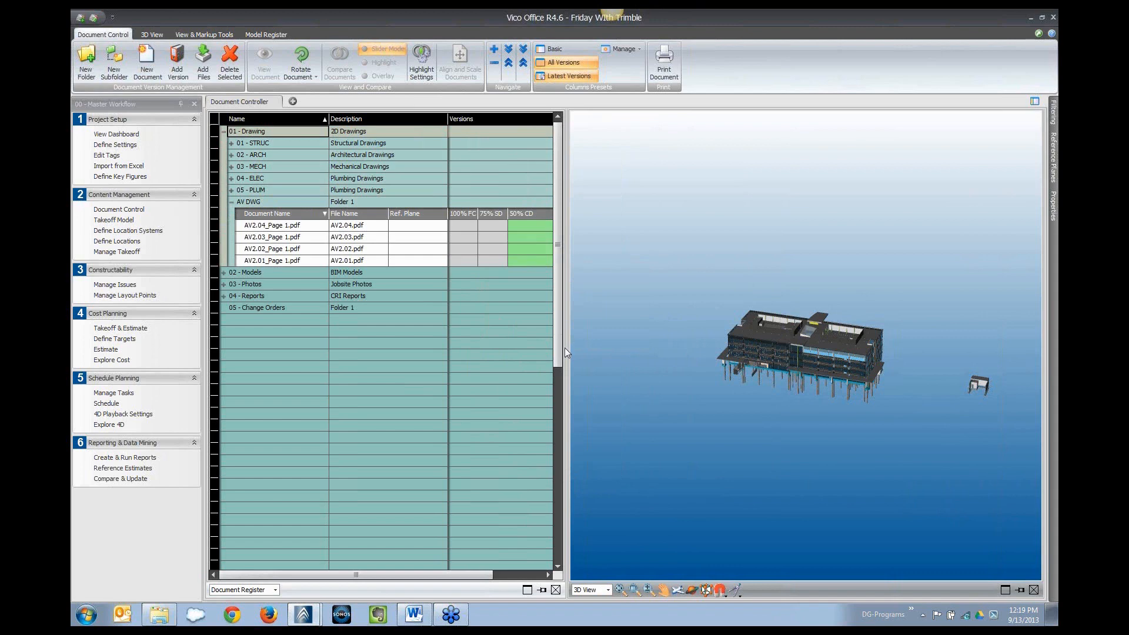
{"action": "mouse_move", "coordinate": [565, 348]}
{"action": "left_mouse_down"}
{"action": "mouse_move", "coordinate": [595, 356]}
{"action": "mouse_move", "coordinate": [574, 359]}
{"action": "left_mouse_up"}
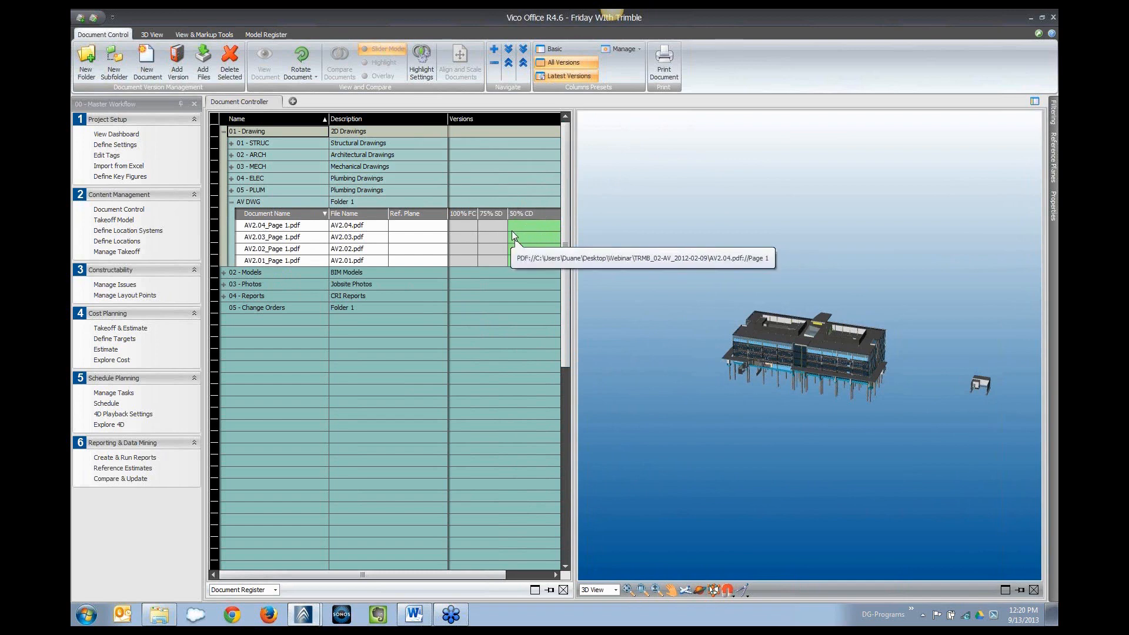
{"action": "left_click", "coordinate": [270, 204]}
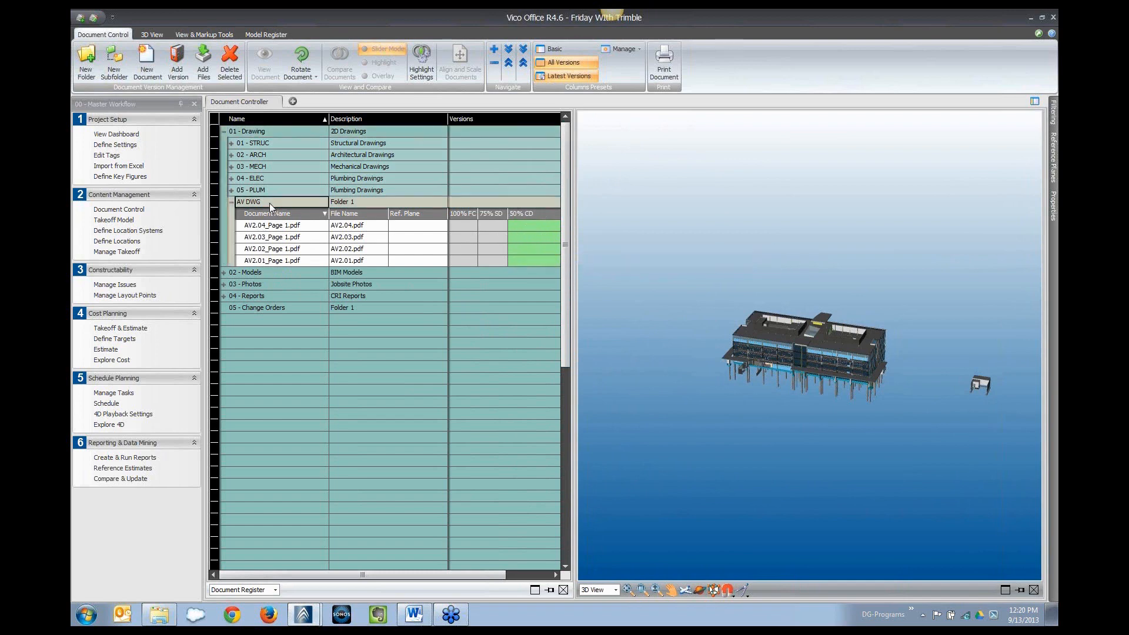
Import AV2.01.pdf through AV2.04.pdf from the TRMB_02-AV_2012-04-27 folder into AV DWG as version 75% SD.
{"action": "left_click", "coordinate": [204, 70]}
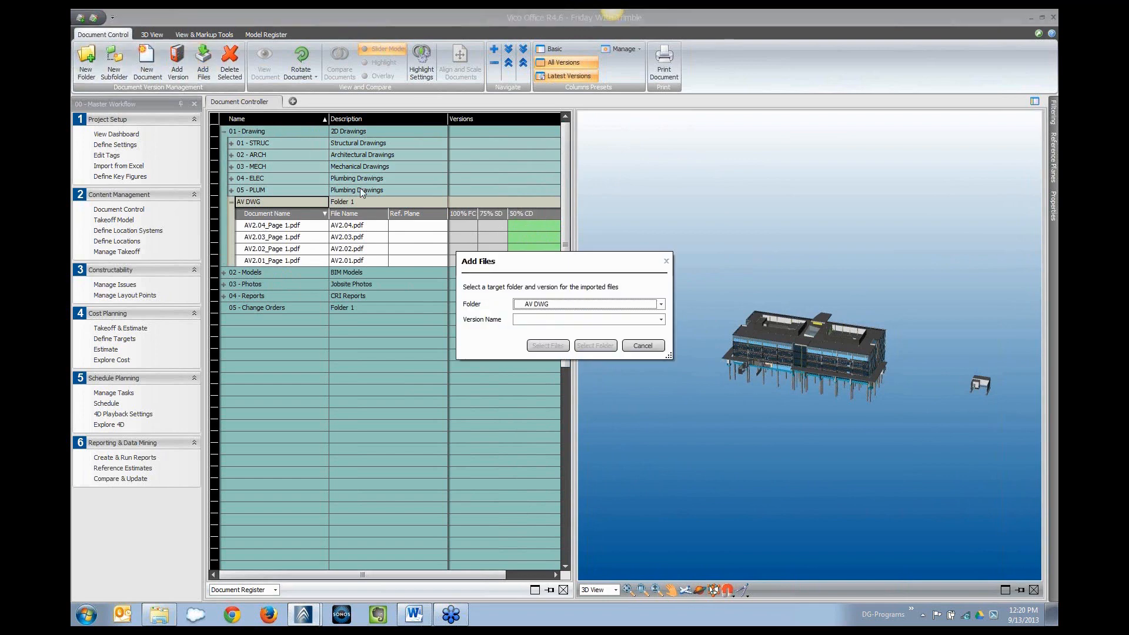
{"action": "left_click", "coordinate": [661, 319]}
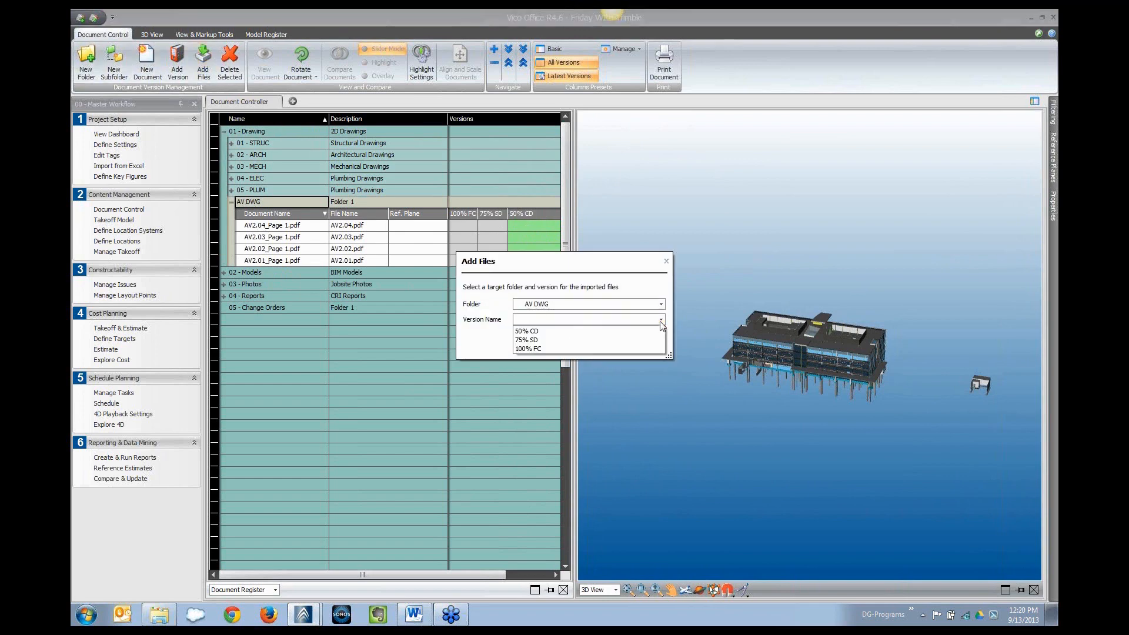
{"action": "left_click", "coordinate": [600, 340]}
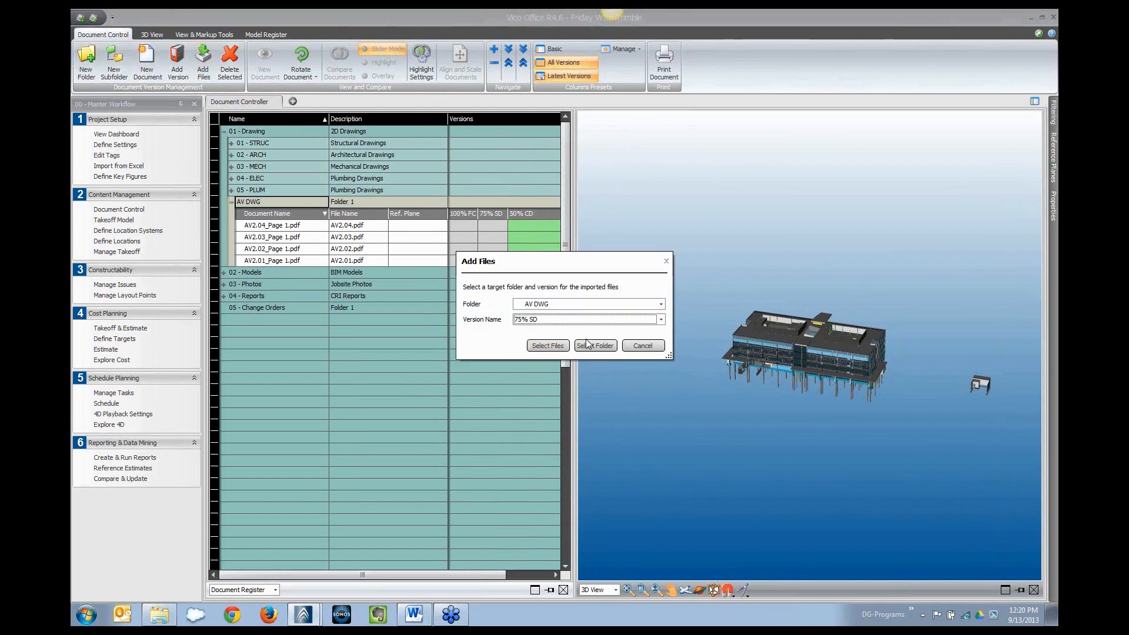
{"action": "left_click", "coordinate": [548, 346]}
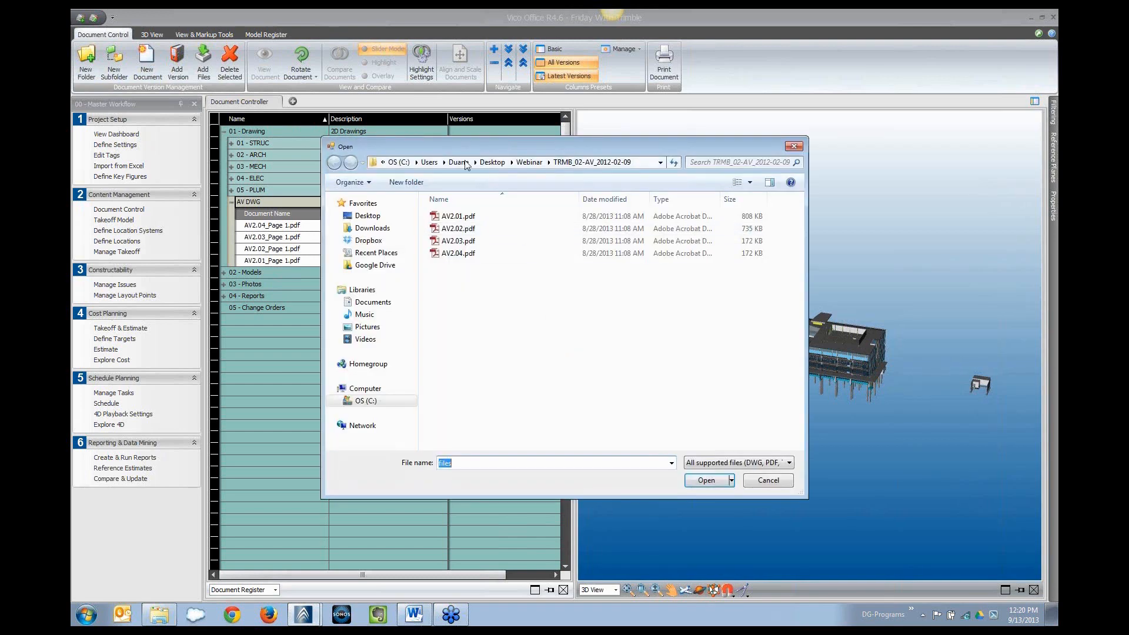
{"action": "left_click", "coordinate": [531, 162]}
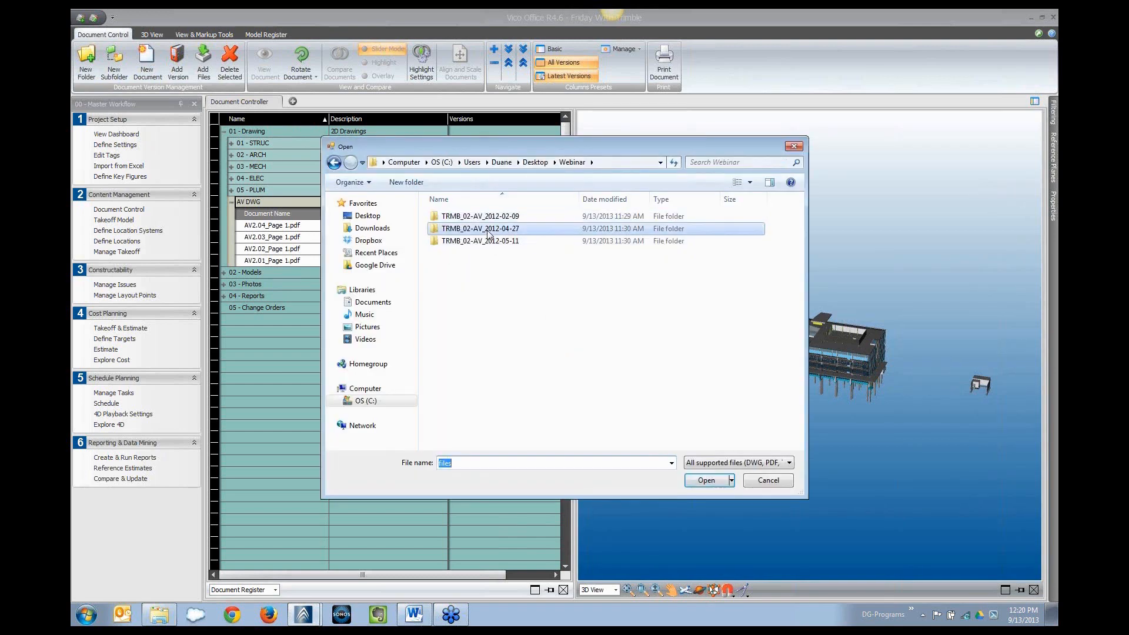
{"action": "left_click", "coordinate": [488, 234]}
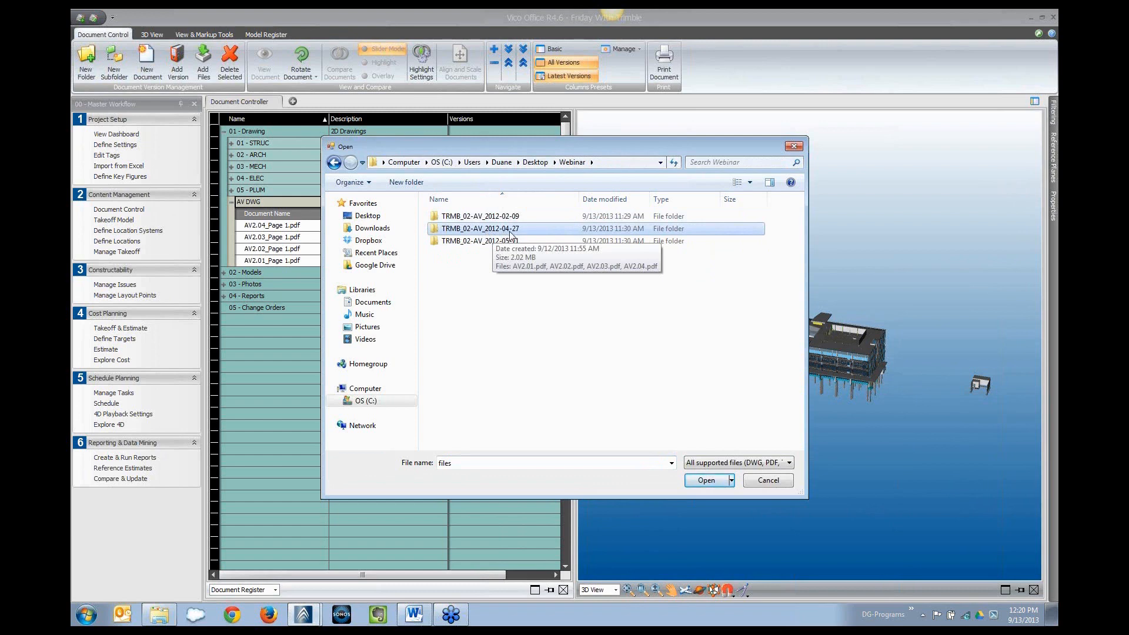
{"action": "left_click", "coordinate": [706, 480]}
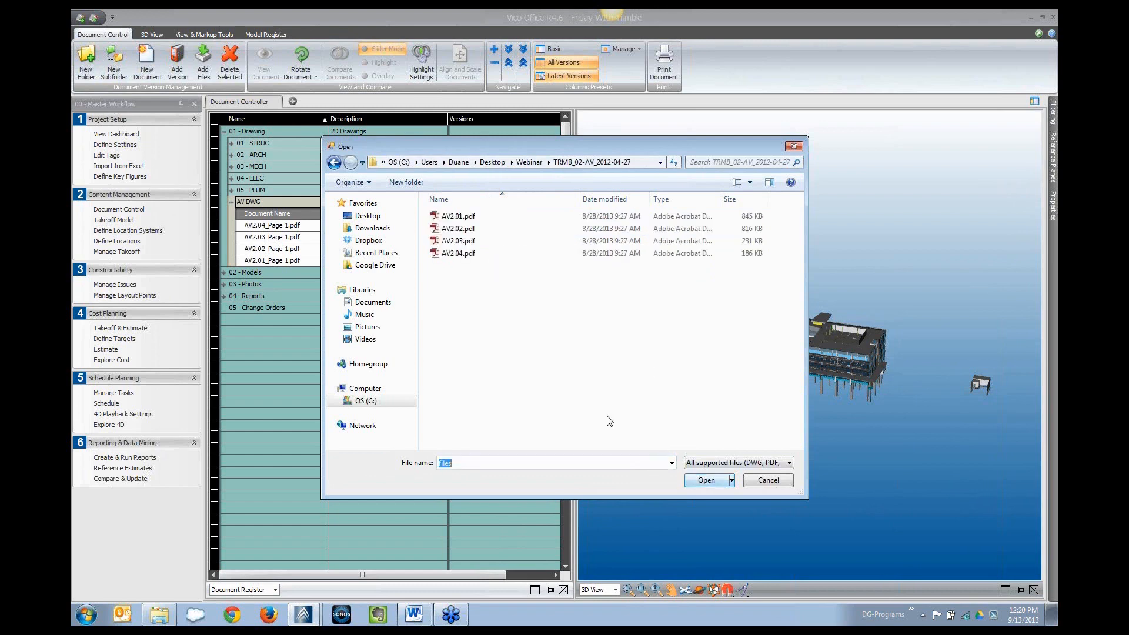
{"action": "left_click", "coordinate": [458, 254], "text": "shift"}
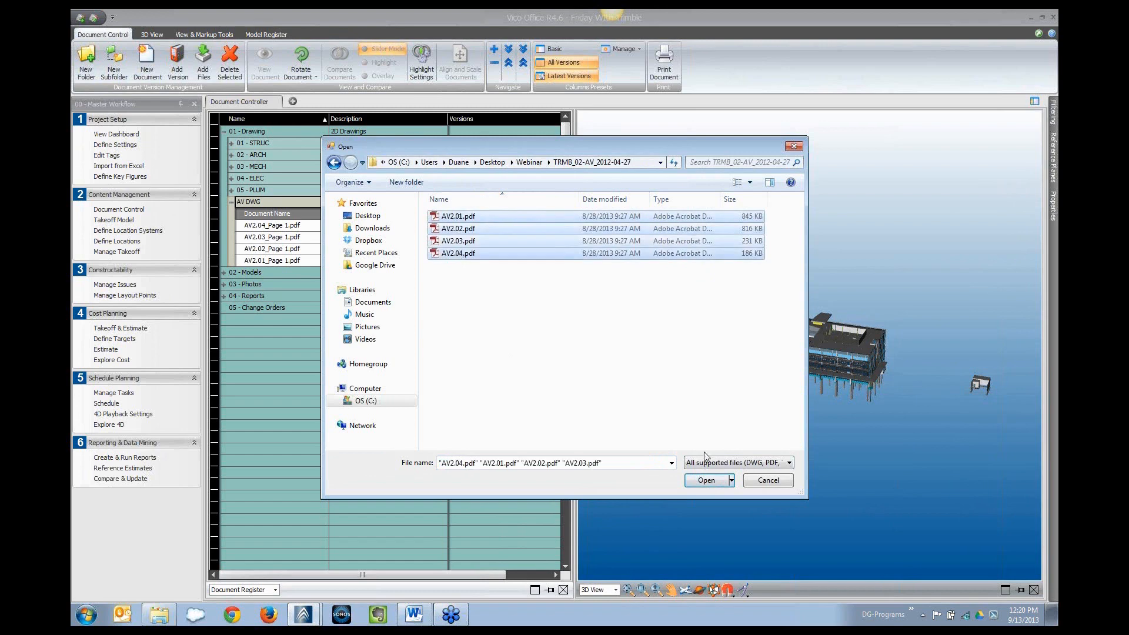
{"action": "left_click", "coordinate": [712, 481]}
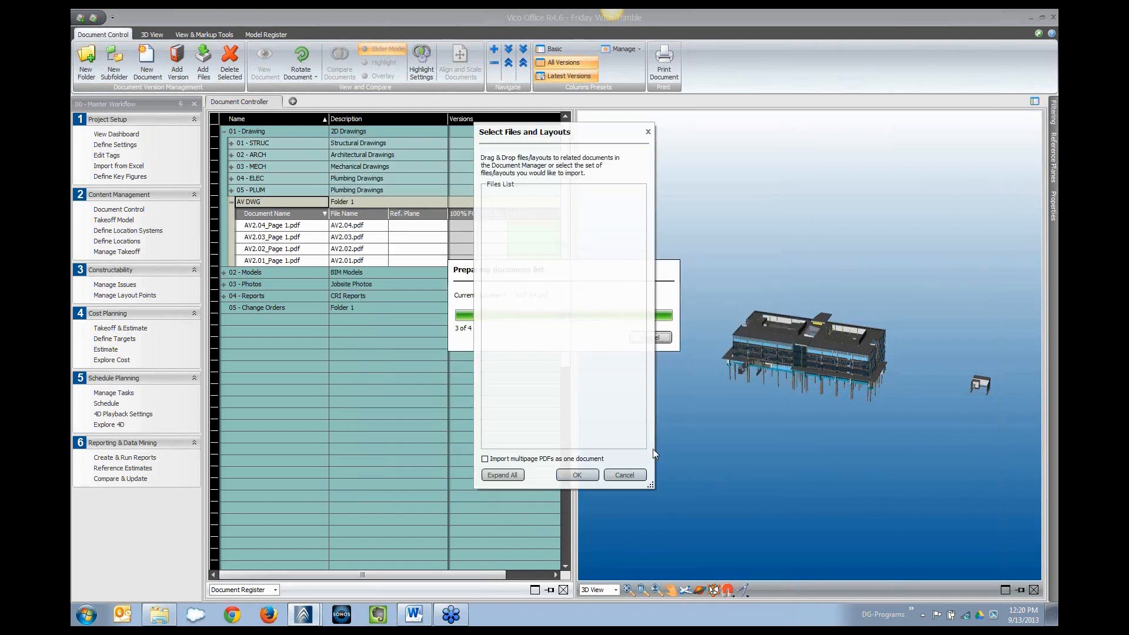
{"action": "left_click", "coordinate": [579, 476]}
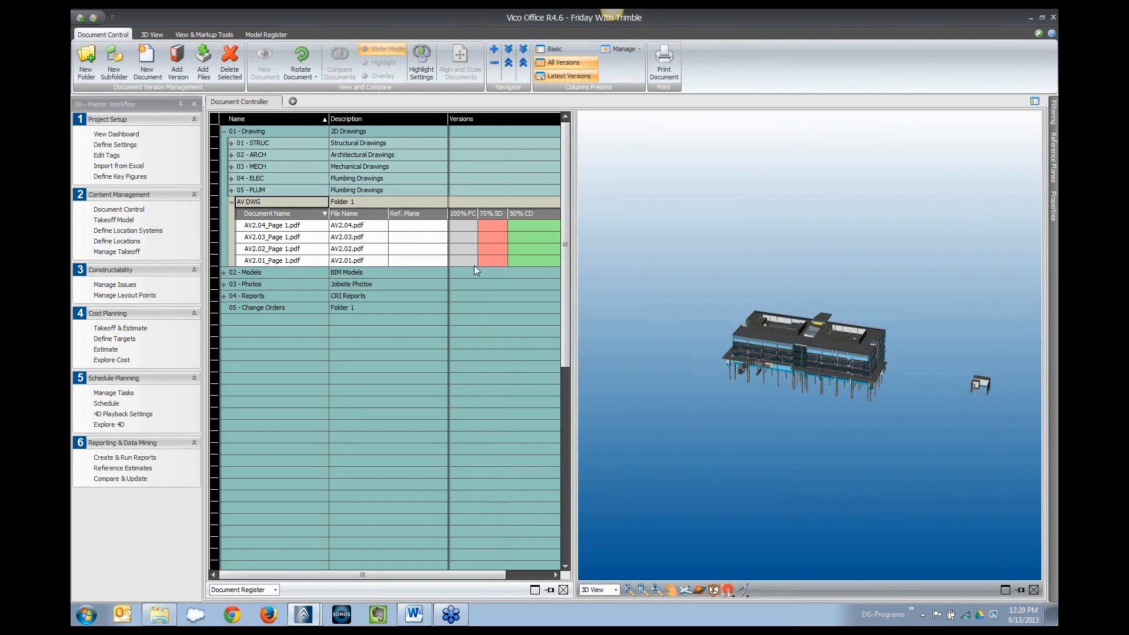
Import AV2.01.pdf through AV2.04.pdf from the TRMB_02-AV_2012-05-11 folder into AV DWG as version 100% FC.
{"action": "left_click", "coordinate": [204, 73]}
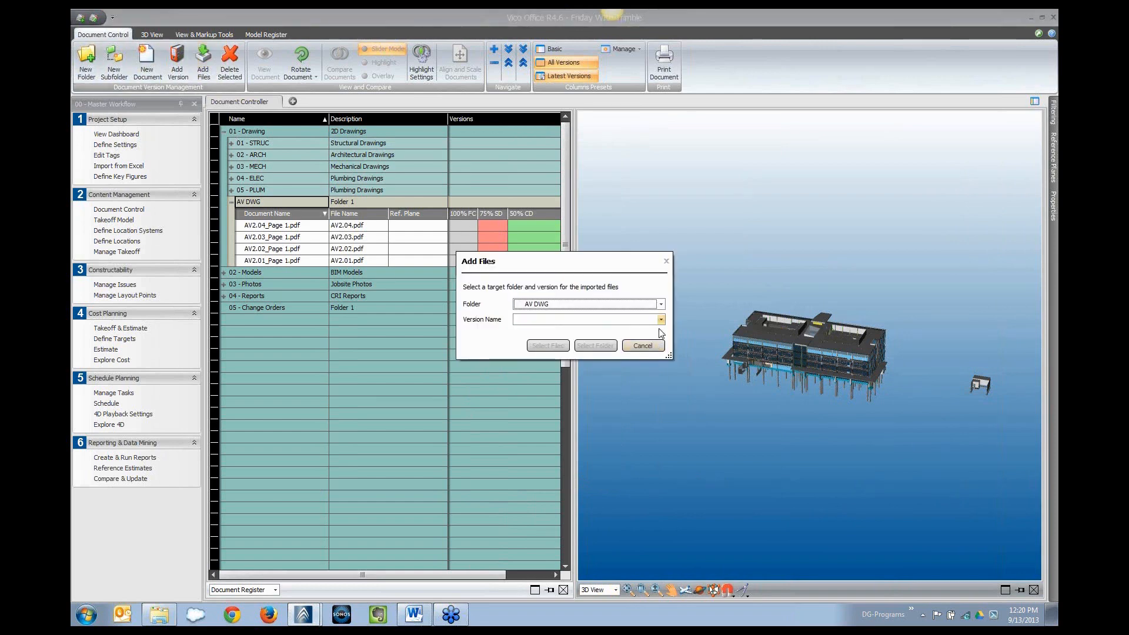
{"action": "left_click", "coordinate": [659, 320]}
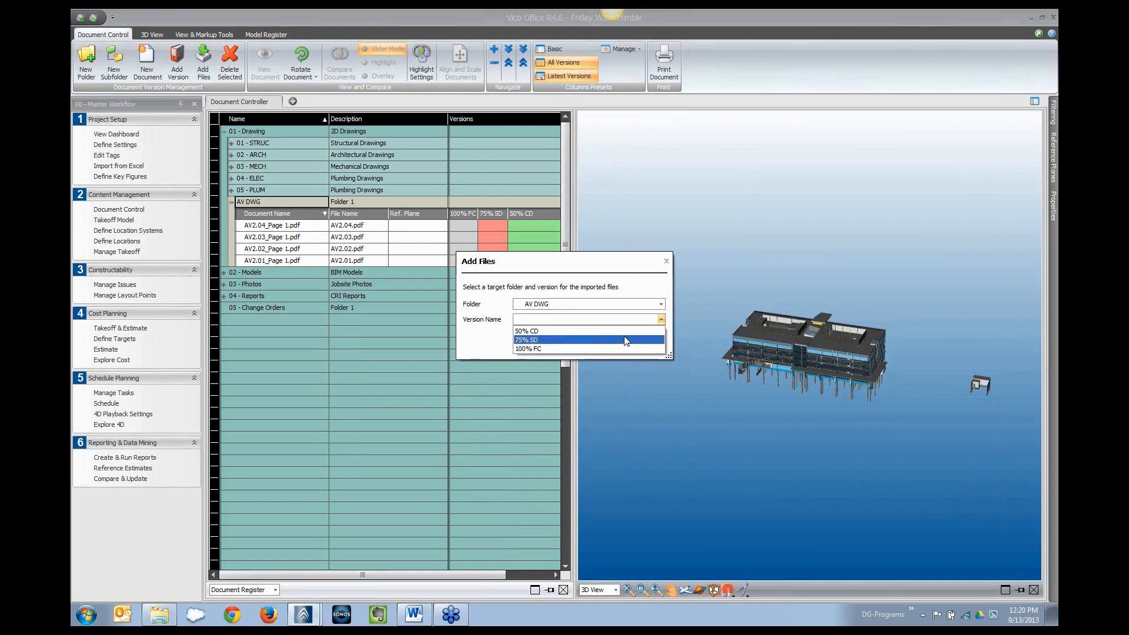
{"action": "left_click", "coordinate": [557, 348]}
{"action": "left_click", "coordinate": [544, 347]}
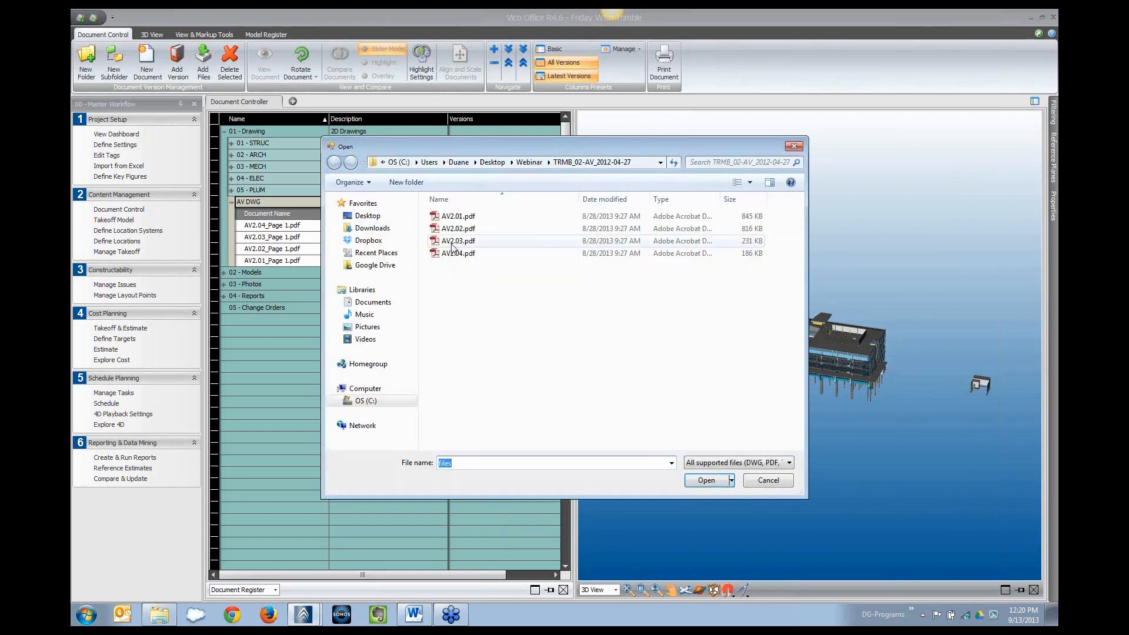
{"action": "left_click", "coordinate": [525, 164]}
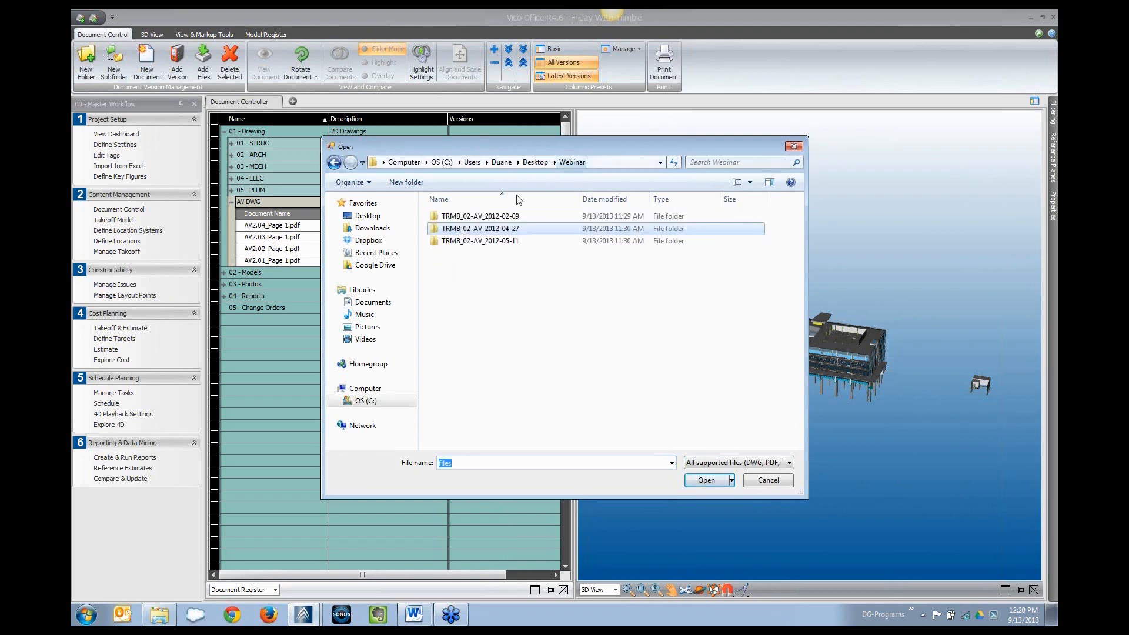
{"action": "double_click", "coordinate": [503, 242]}
{"action": "left_click_drag", "start_coordinate": [573, 212], "coordinate": [491, 274]}
{"action": "left_click", "coordinate": [707, 480]}
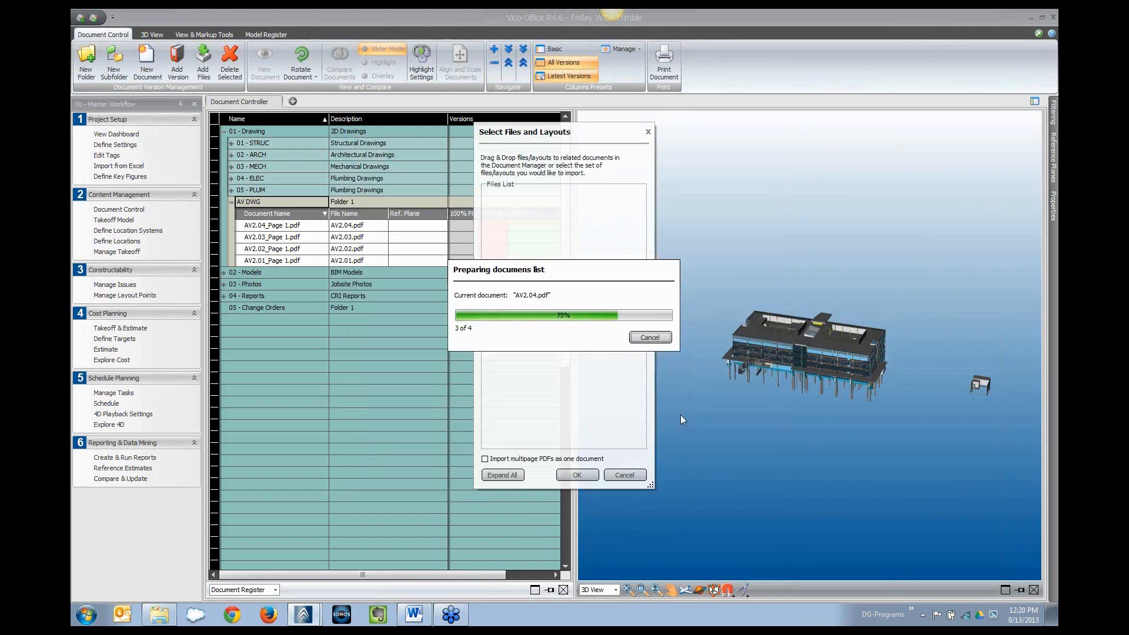
{"action": "left_click", "coordinate": [577, 476]}
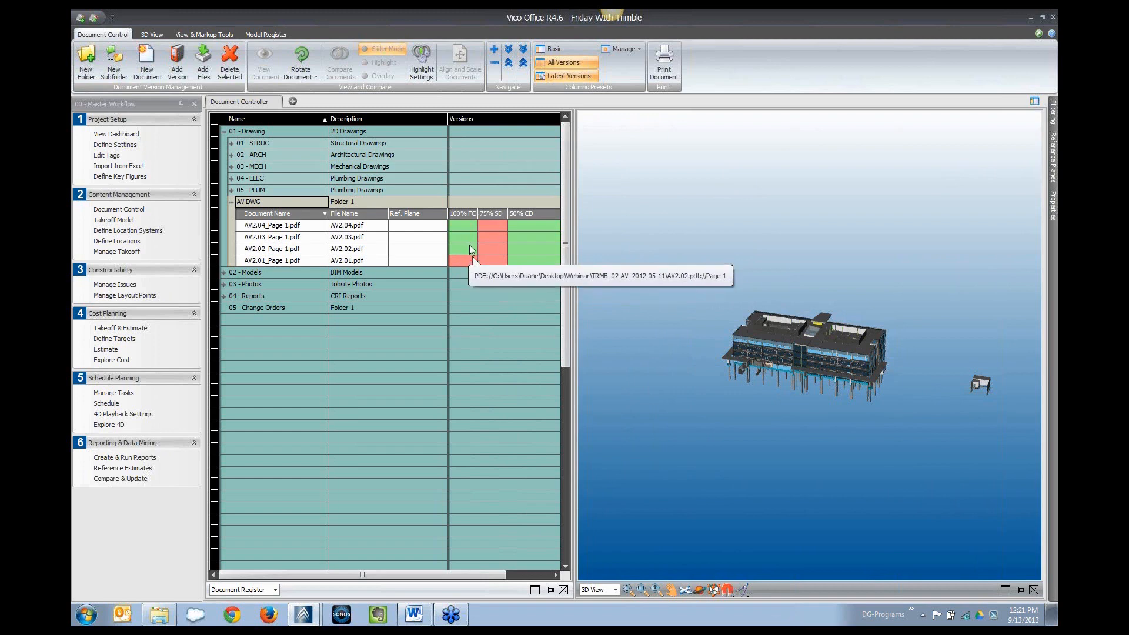
Collapse AV DWG, expand 01 - STRUC and sort its Floor Plans documents by ascending document name.
{"action": "left_click", "coordinate": [233, 202]}
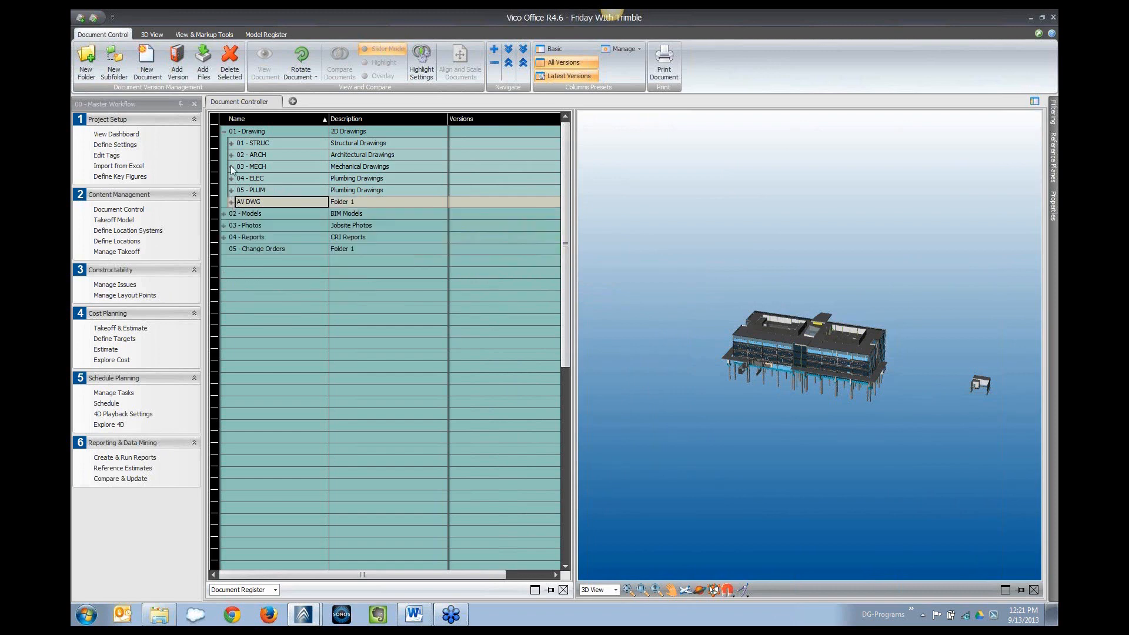
{"action": "left_click", "coordinate": [232, 143]}
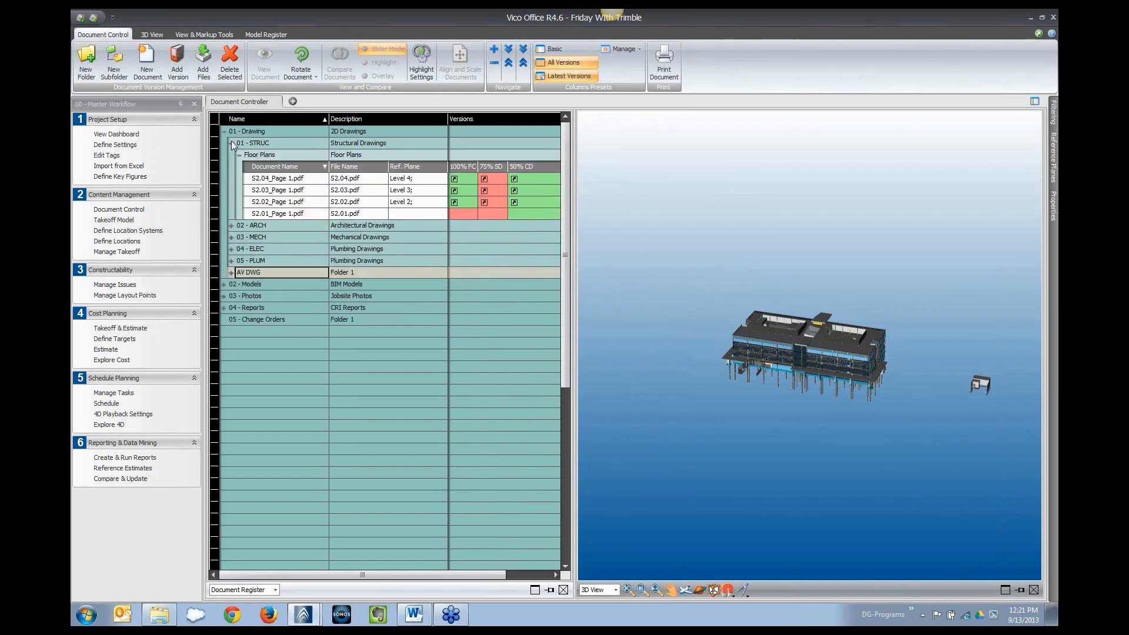
{"action": "left_click", "coordinate": [465, 193]}
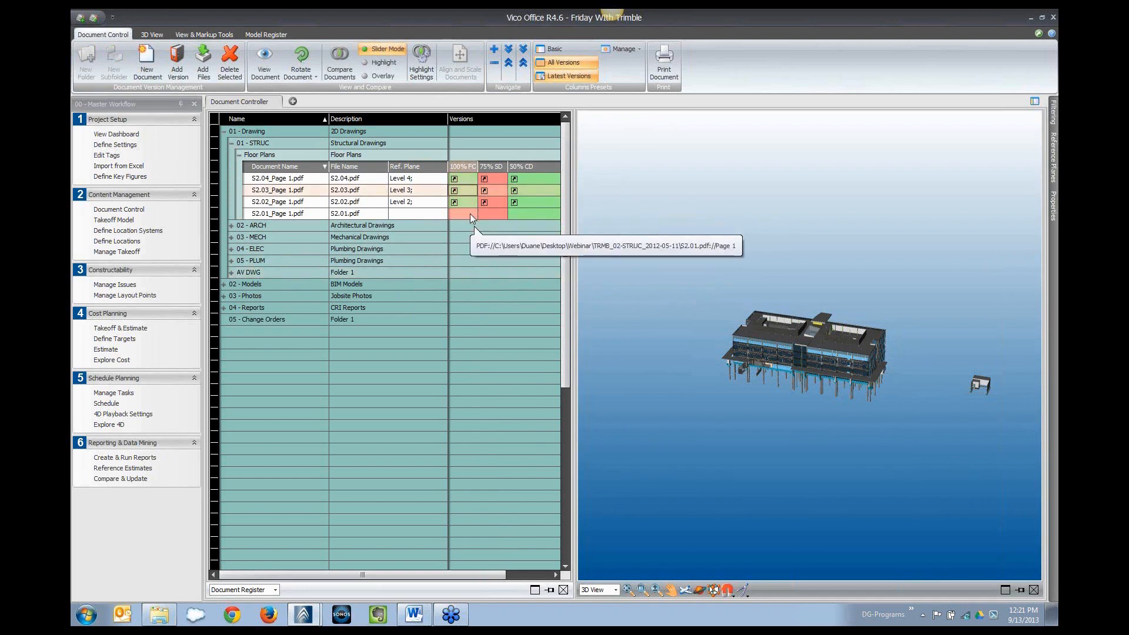
{"action": "left_click", "coordinate": [471, 213]}
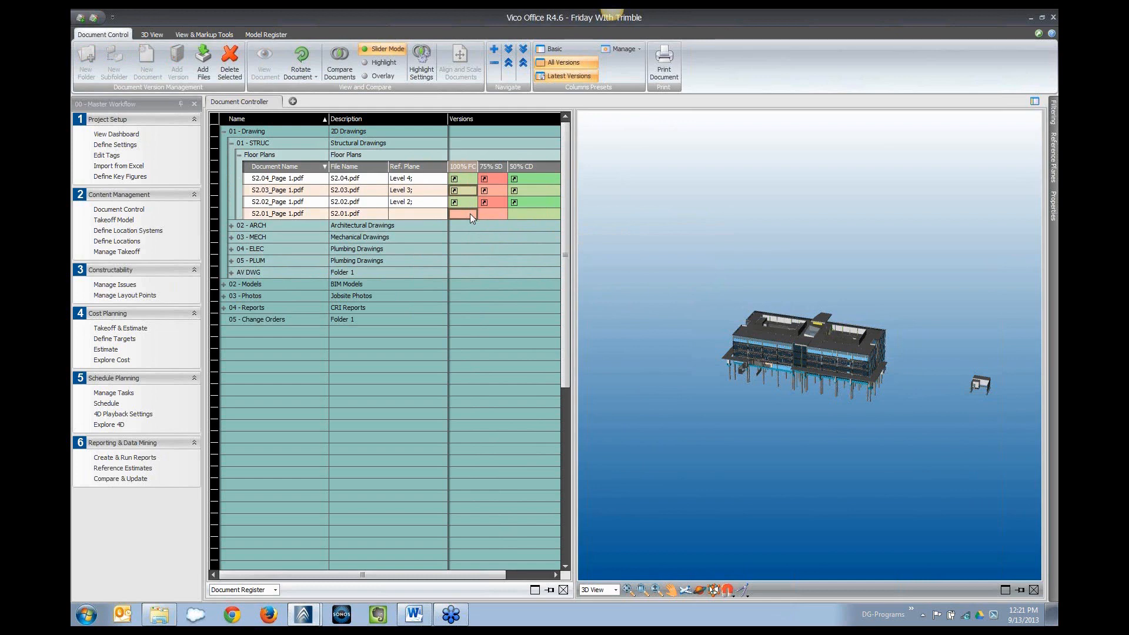
{"action": "left_click", "coordinate": [317, 169]}
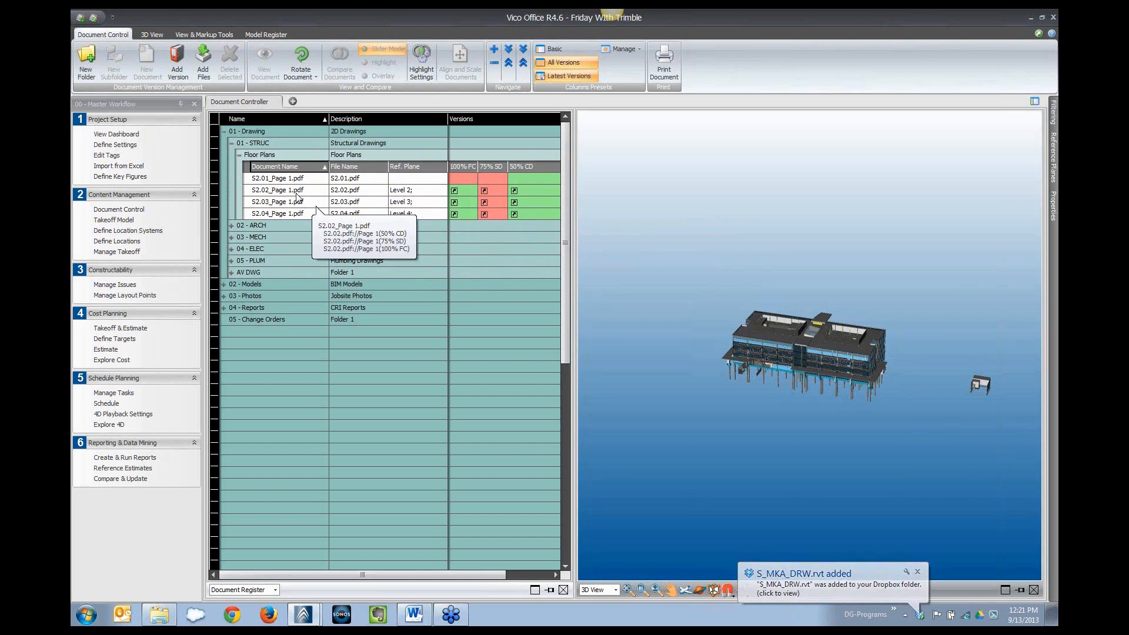
Compare the 100% FC versions of S2.02 and S2.04 in Slider Mode and move the divider to reveal more of S2.04.
{"action": "left_click", "coordinate": [297, 193]}
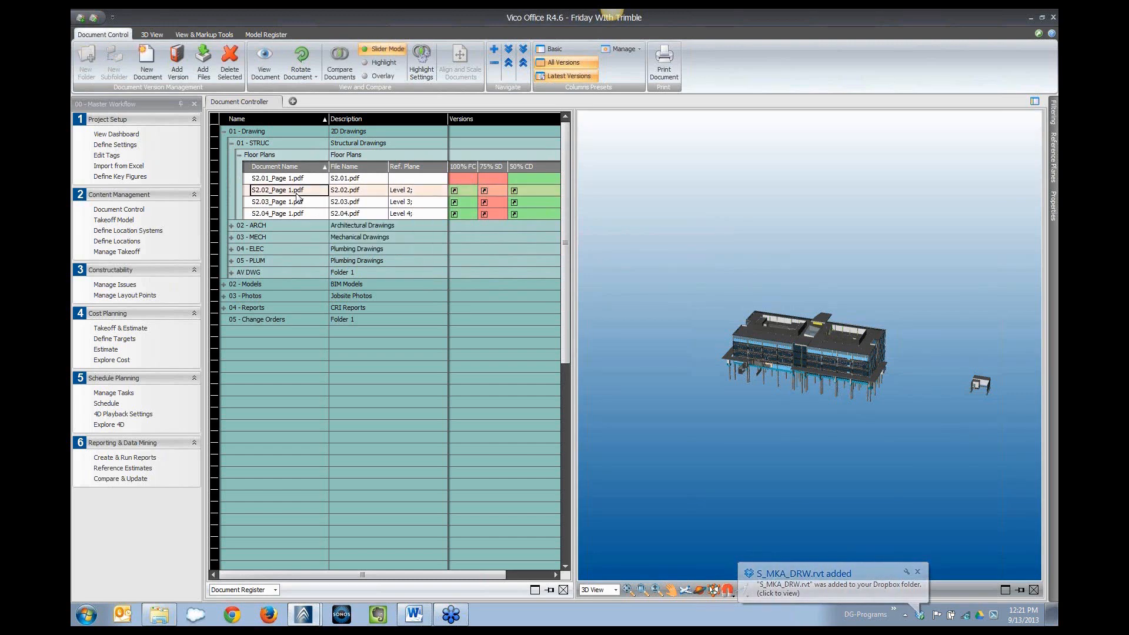
{"action": "left_click", "coordinate": [461, 191]}
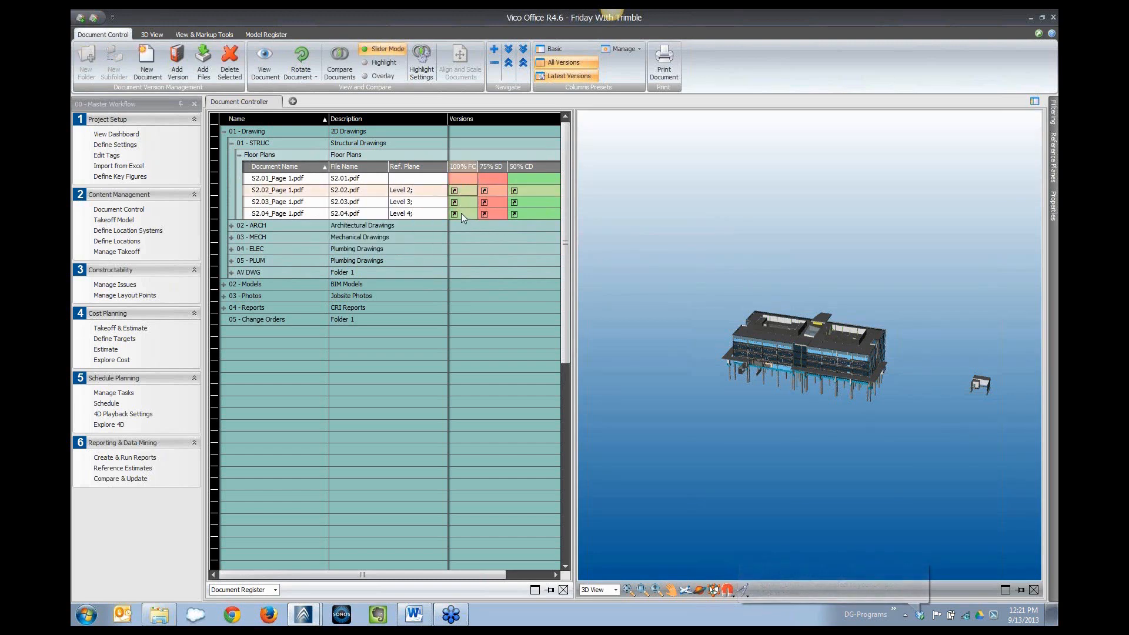
{"action": "left_click", "coordinate": [462, 214], "text": "ctrl"}
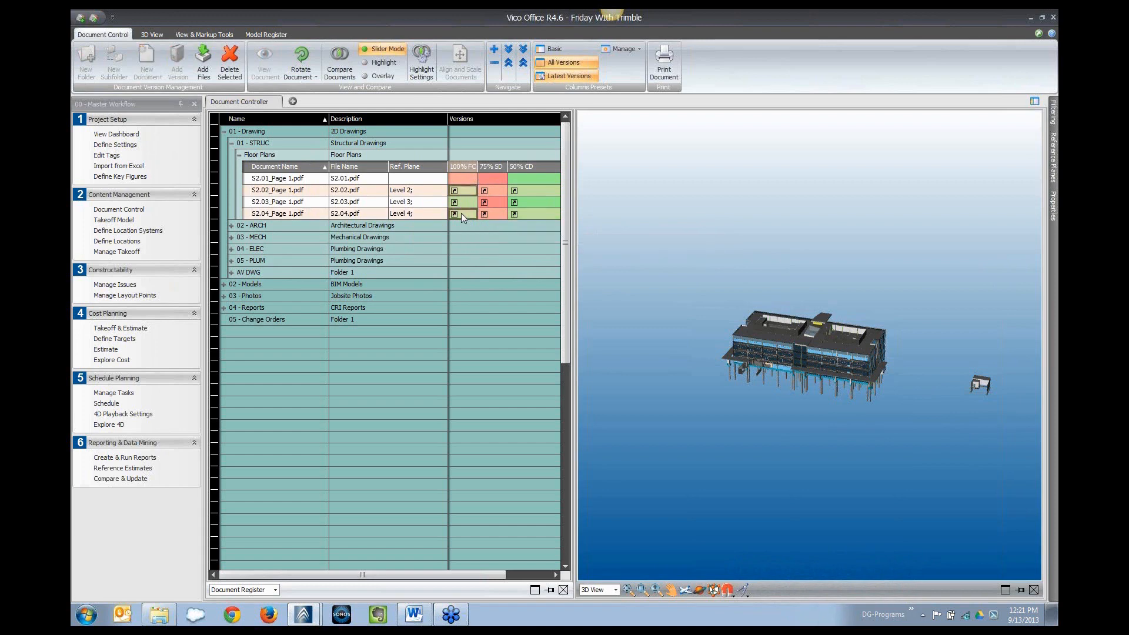
{"action": "left_click", "coordinate": [339, 67]}
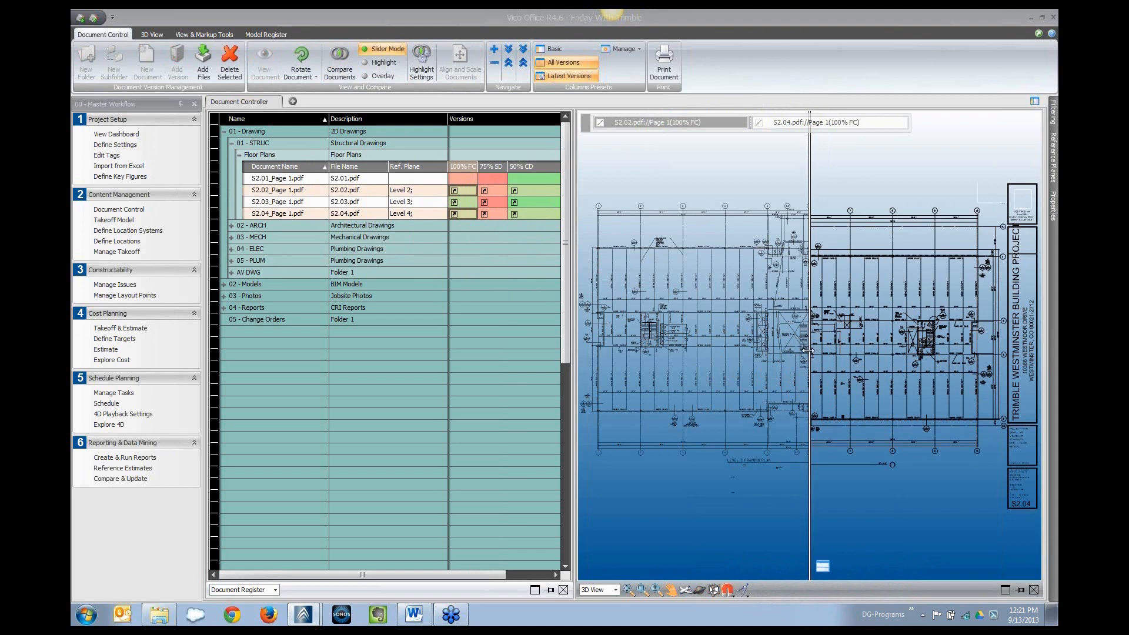
{"action": "left_click_drag", "start_coordinate": [807, 351], "coordinate": [724, 383]}
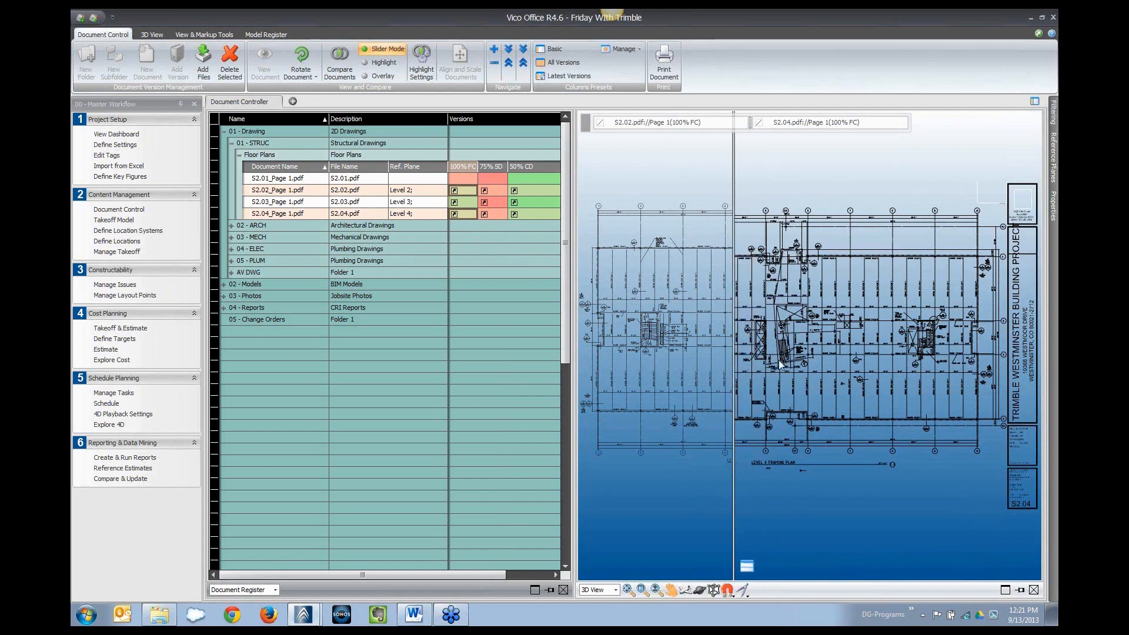
Color the S2.02 drawing light cyan and the S2.04 drawing orange in the comparison.
{"action": "scroll", "coordinate": [795, 350], "scroll_direction": "up", "scroll_amount": 3}
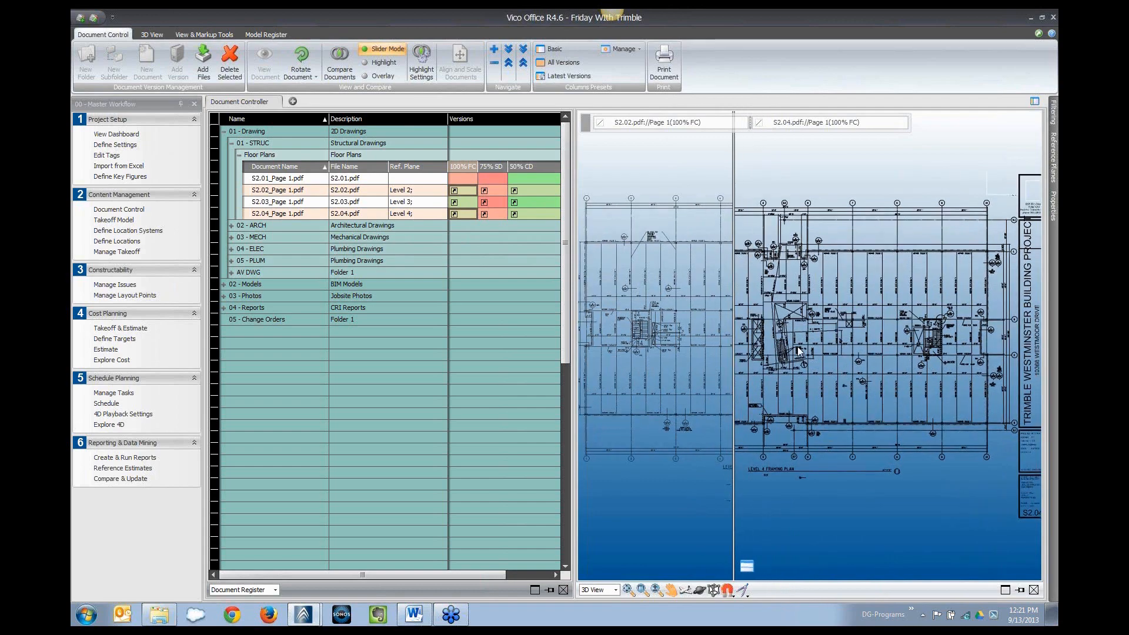
{"action": "scroll", "coordinate": [798, 347], "scroll_direction": "up", "scroll_amount": 2}
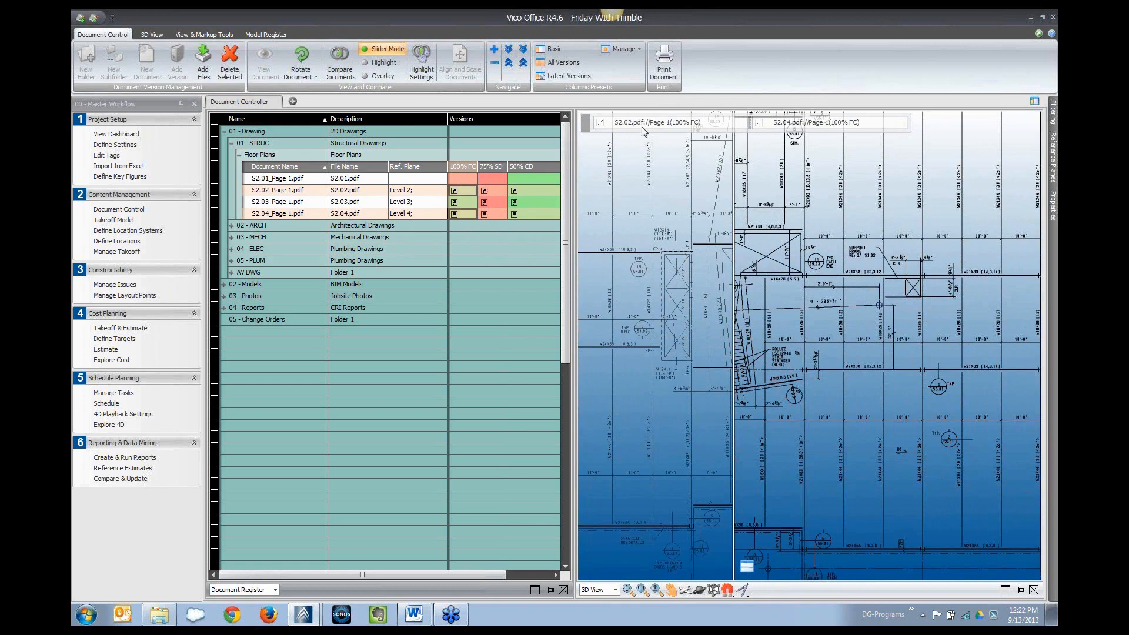
{"action": "left_click", "coordinate": [600, 123]}
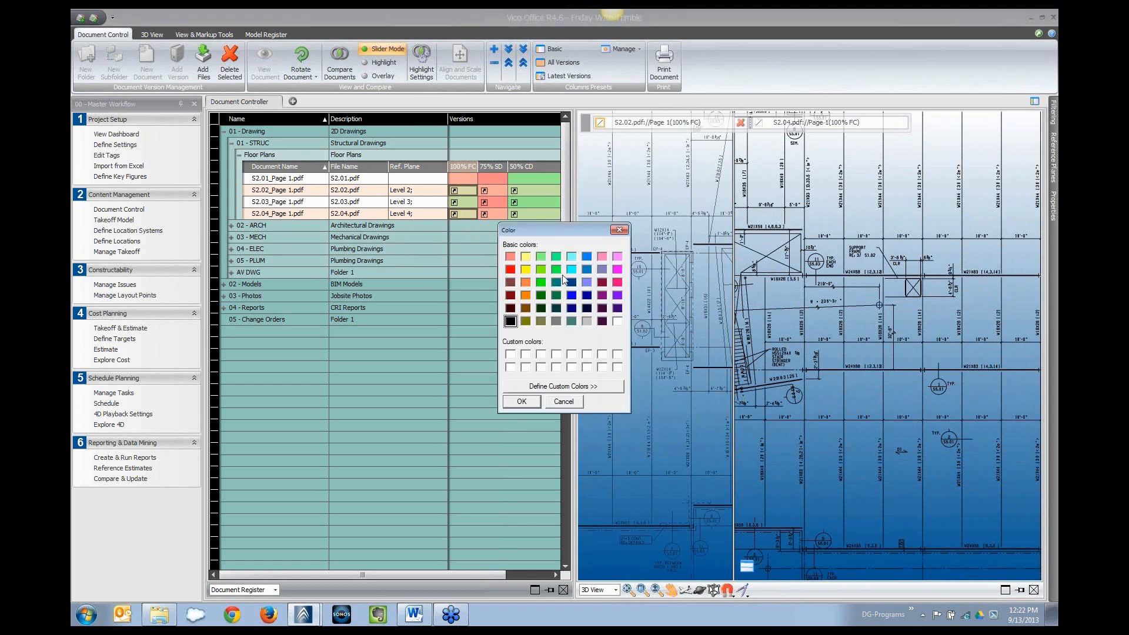
{"action": "left_click", "coordinate": [571, 257]}
{"action": "left_click", "coordinate": [522, 401]}
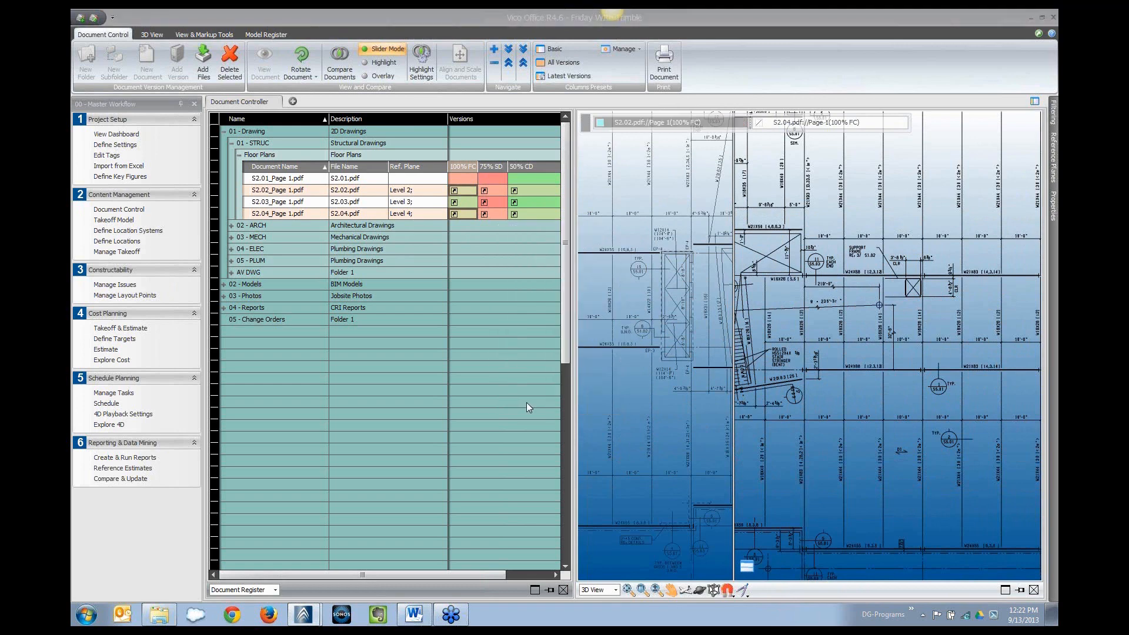
{"action": "left_click", "coordinate": [758, 123]}
{"action": "left_click", "coordinate": [526, 295]}
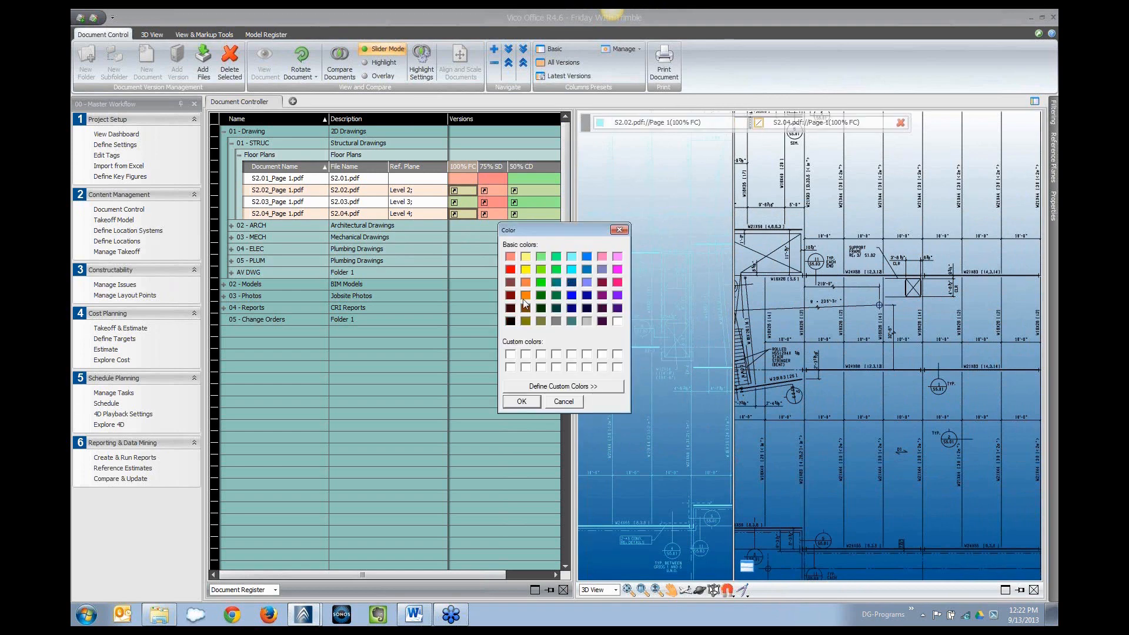
{"action": "left_click", "coordinate": [527, 405]}
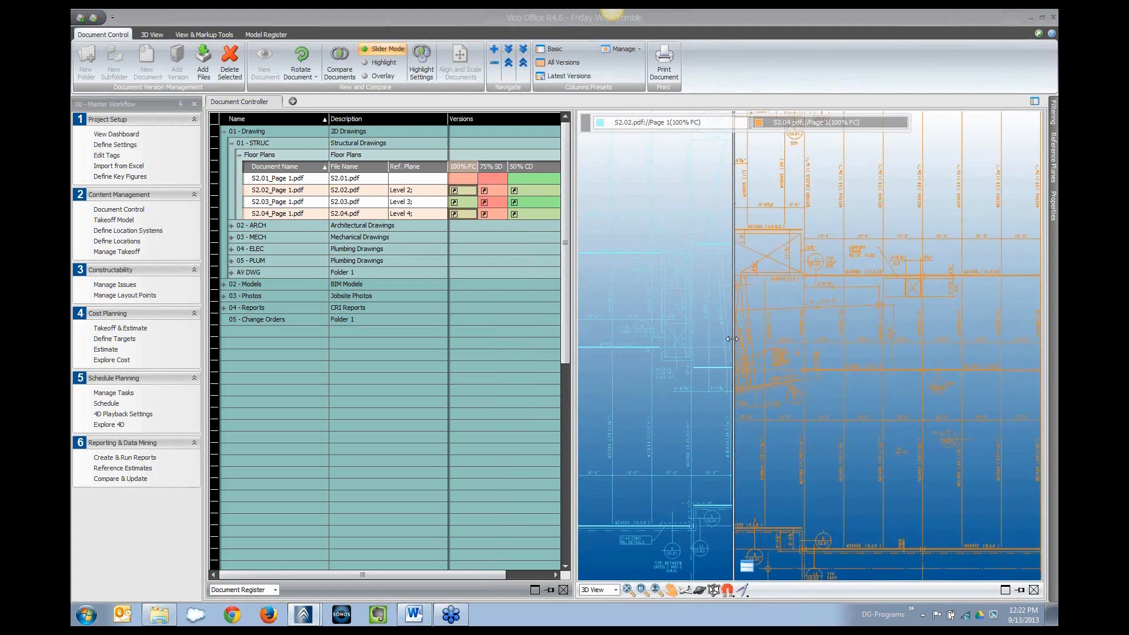
Shift the vertical divider to show more of S2.02, switch it to a horizontal split and raise it slightly.
{"action": "mouse_move", "coordinate": [732, 339]}
{"action": "left_mouse_down"}
{"action": "mouse_move", "coordinate": [890, 367]}
{"action": "mouse_move", "coordinate": [760, 395]}
{"action": "left_mouse_up"}
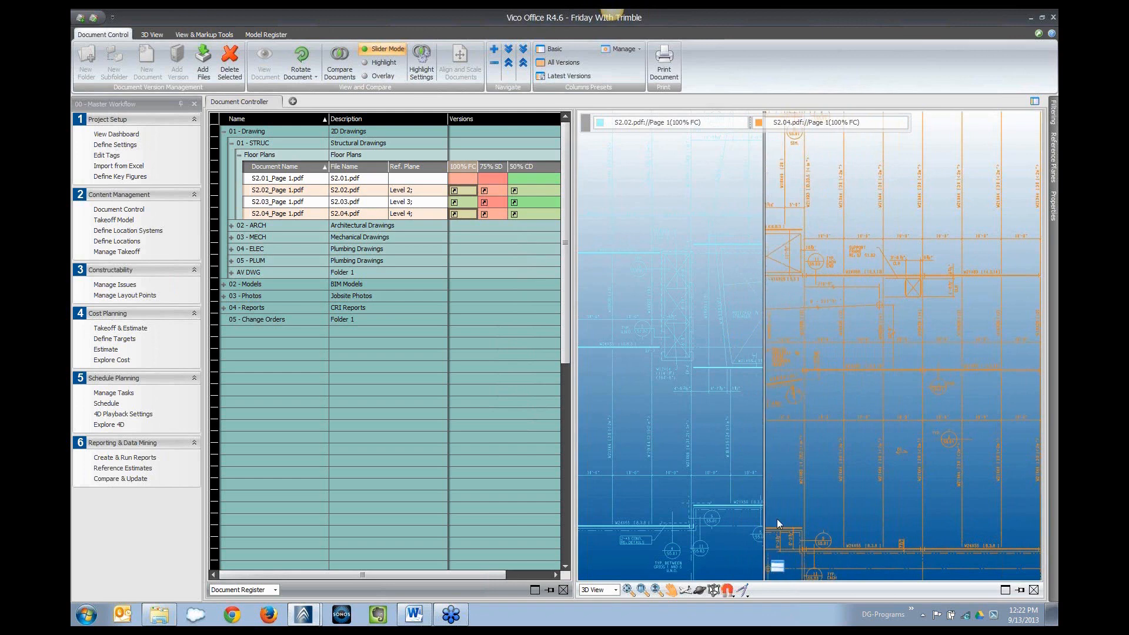
{"action": "left_click", "coordinate": [776, 568]}
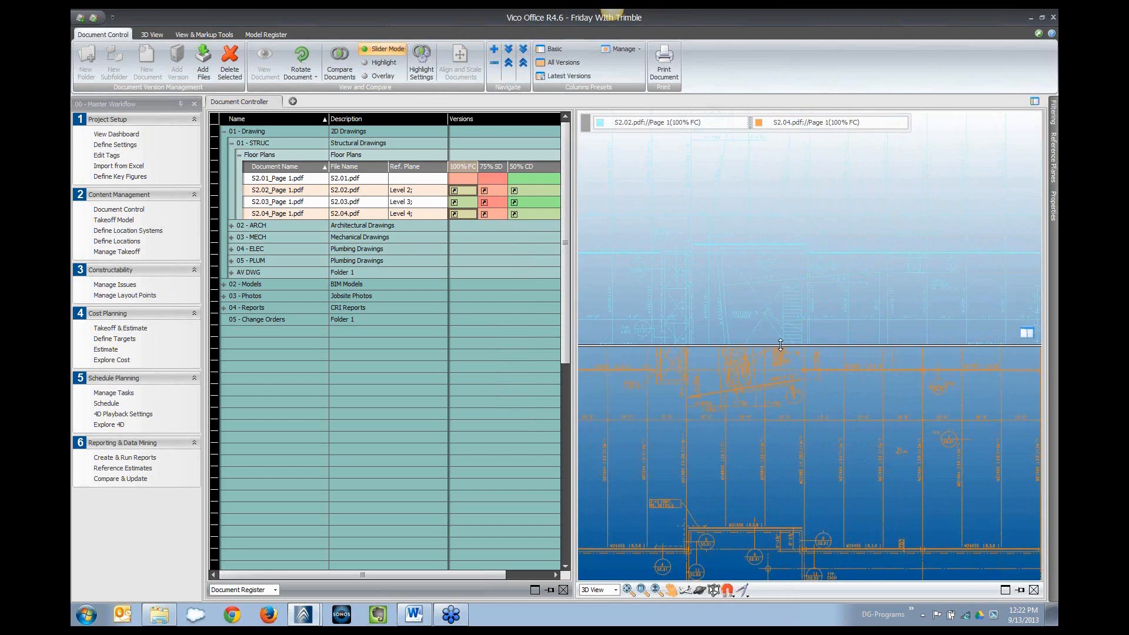
{"action": "mouse_move", "coordinate": [782, 349]}
{"action": "left_mouse_down"}
{"action": "mouse_move", "coordinate": [788, 194]}
{"action": "mouse_move", "coordinate": [786, 330]}
{"action": "left_mouse_up"}
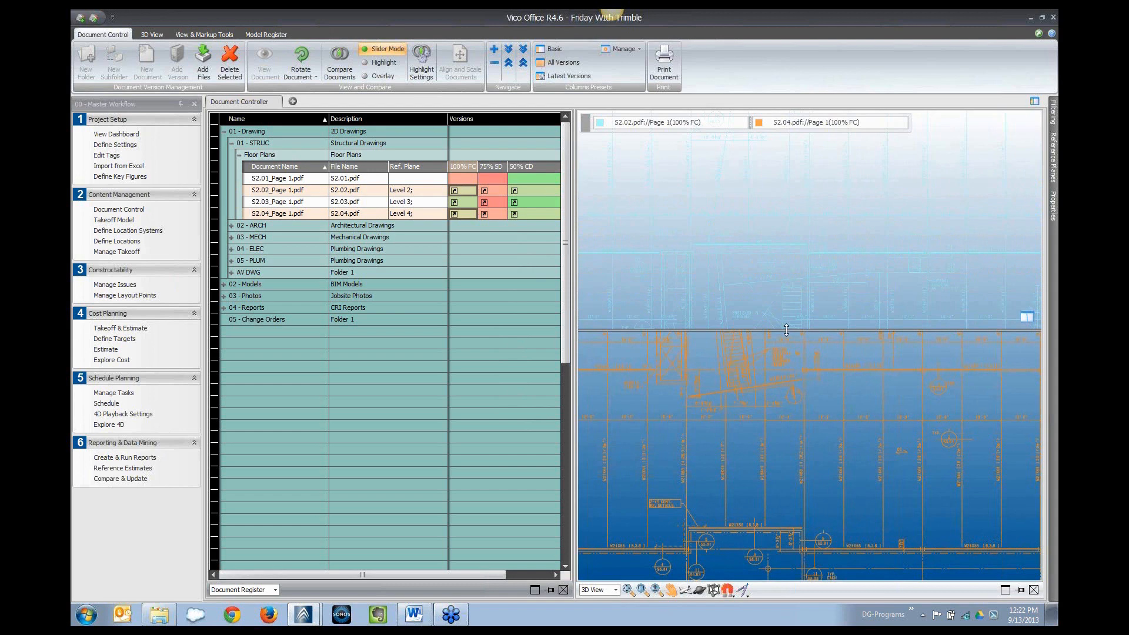
Switch the S2.02 and S2.04 comparison to Overlay and examine the differences around the central stair and shaft.
{"action": "left_click", "coordinate": [380, 75]}
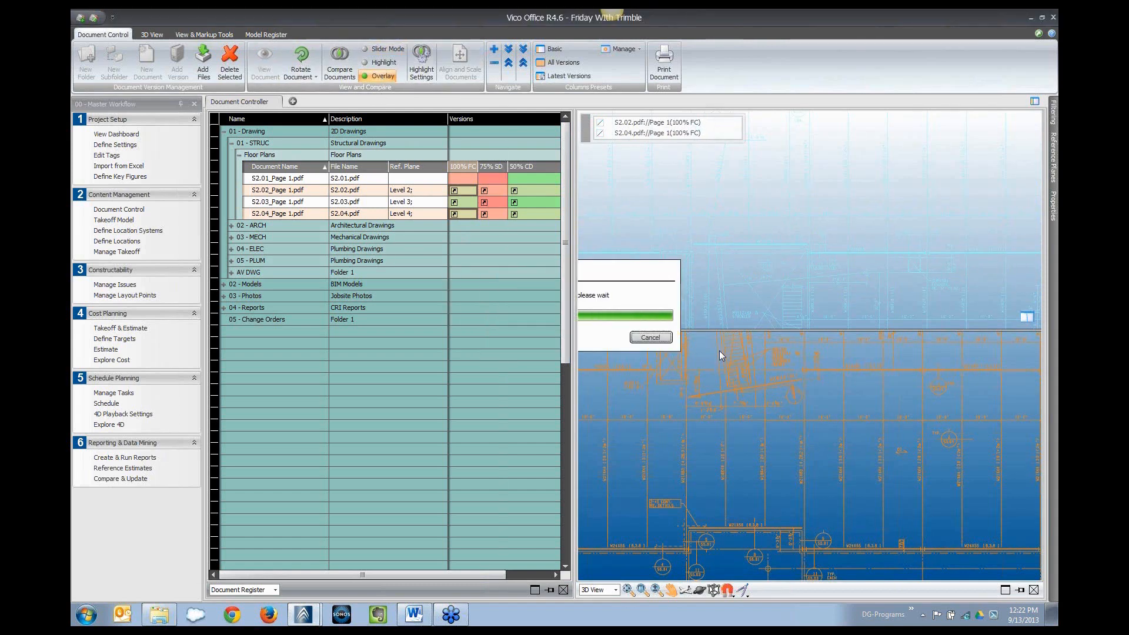
{"action": "scroll", "coordinate": [796, 349], "scroll_direction": "up", "scroll_amount": 4}
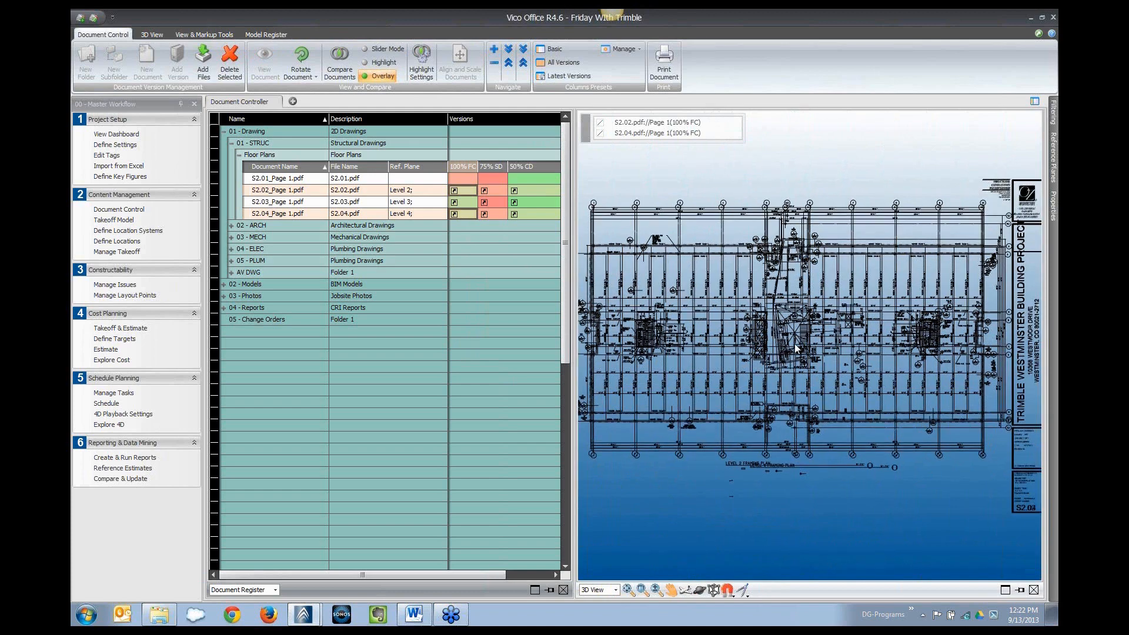
{"action": "scroll", "coordinate": [795, 348], "scroll_direction": "up", "scroll_amount": 3}
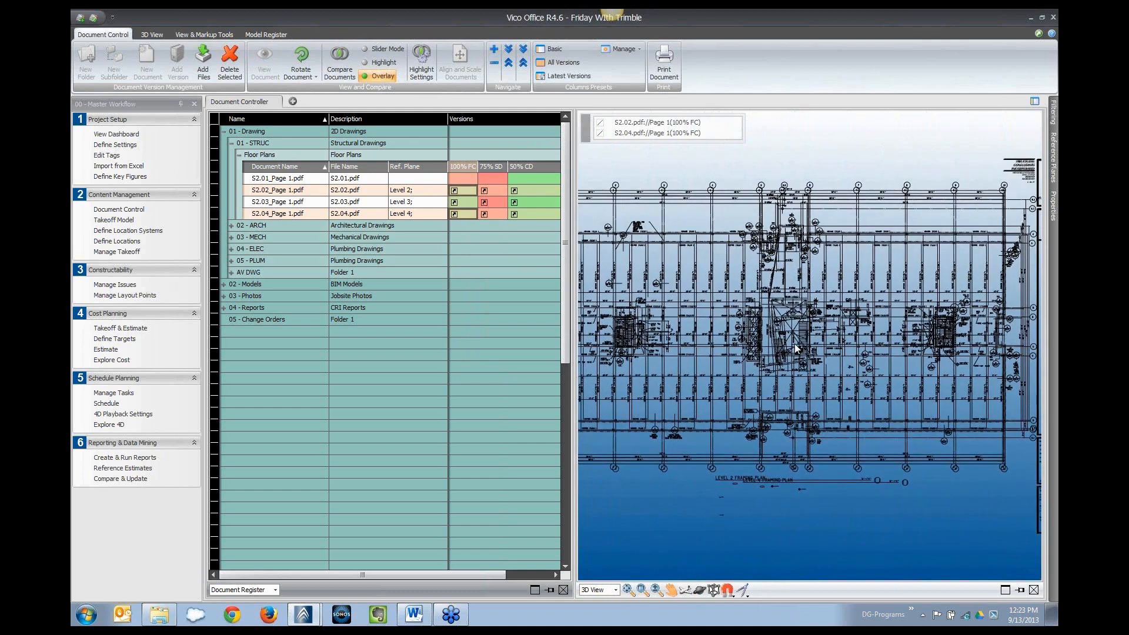
{"action": "scroll", "coordinate": [795, 349], "scroll_direction": "up", "scroll_amount": 4}
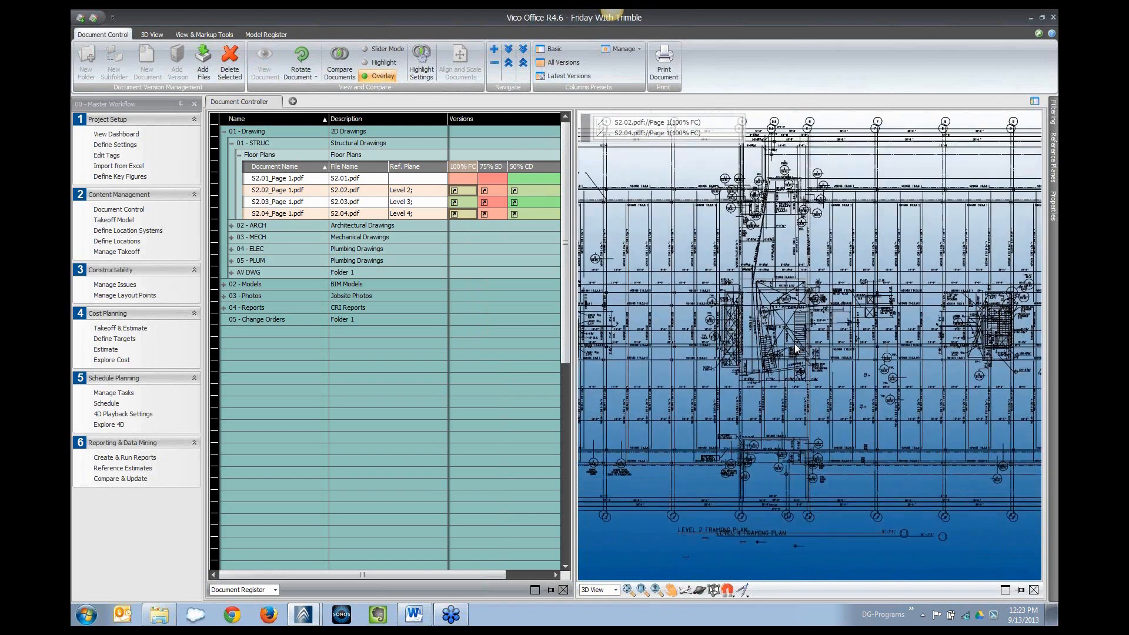
{"action": "scroll", "coordinate": [795, 348], "scroll_direction": "up", "scroll_amount": 2}
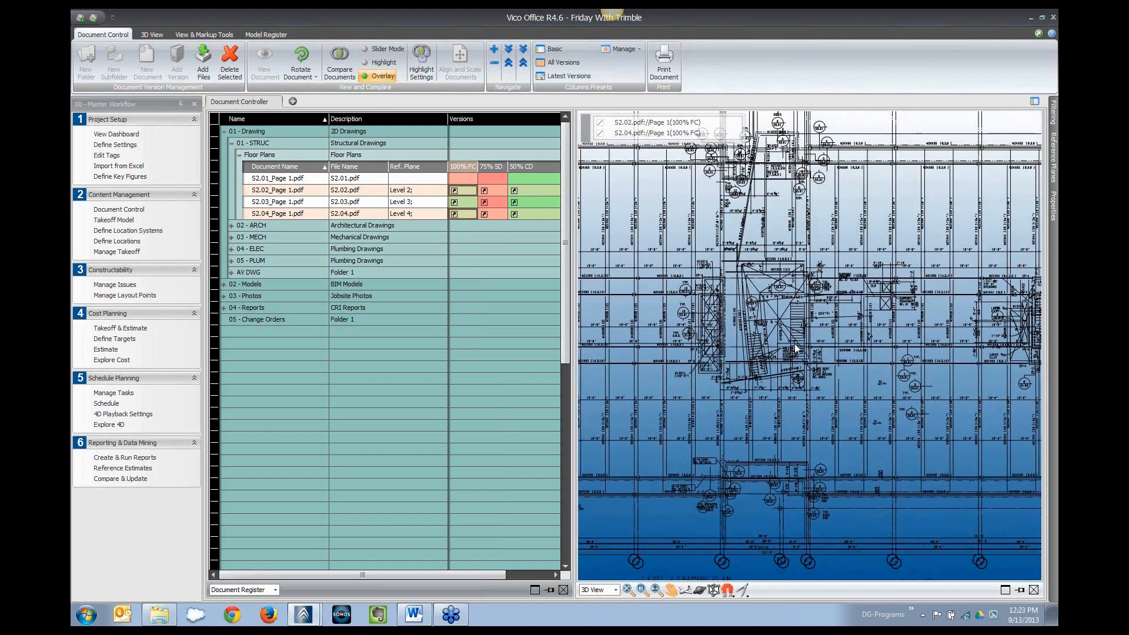
{"action": "scroll", "coordinate": [796, 350], "scroll_direction": "up", "scroll_amount": 5}
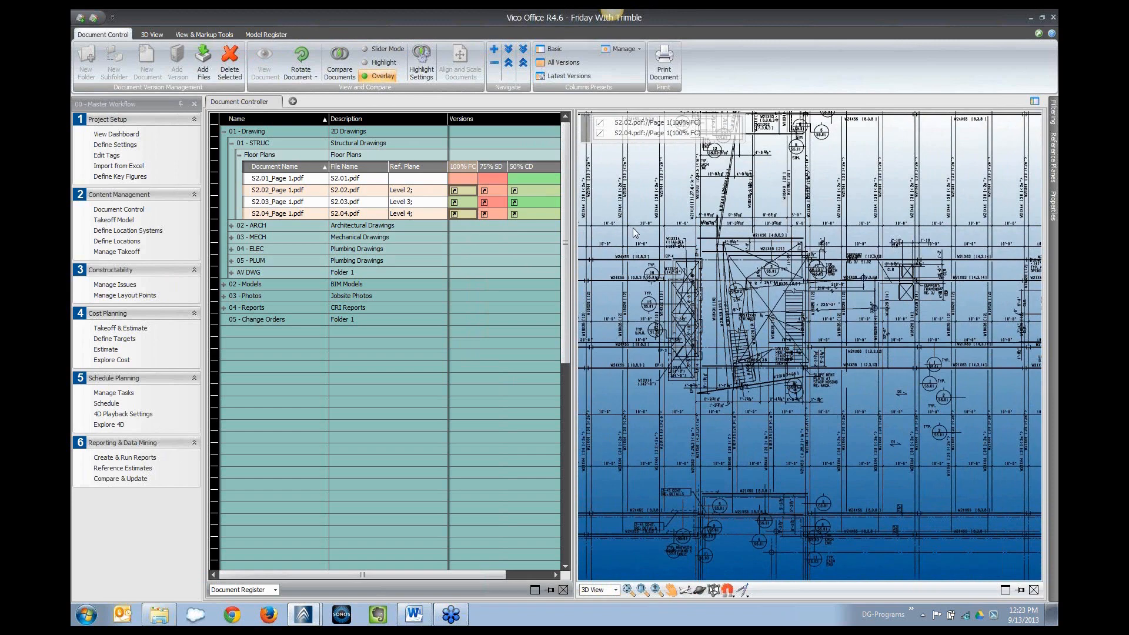
{"action": "scroll", "coordinate": [633, 228], "scroll_direction": "up", "scroll_amount": 4}
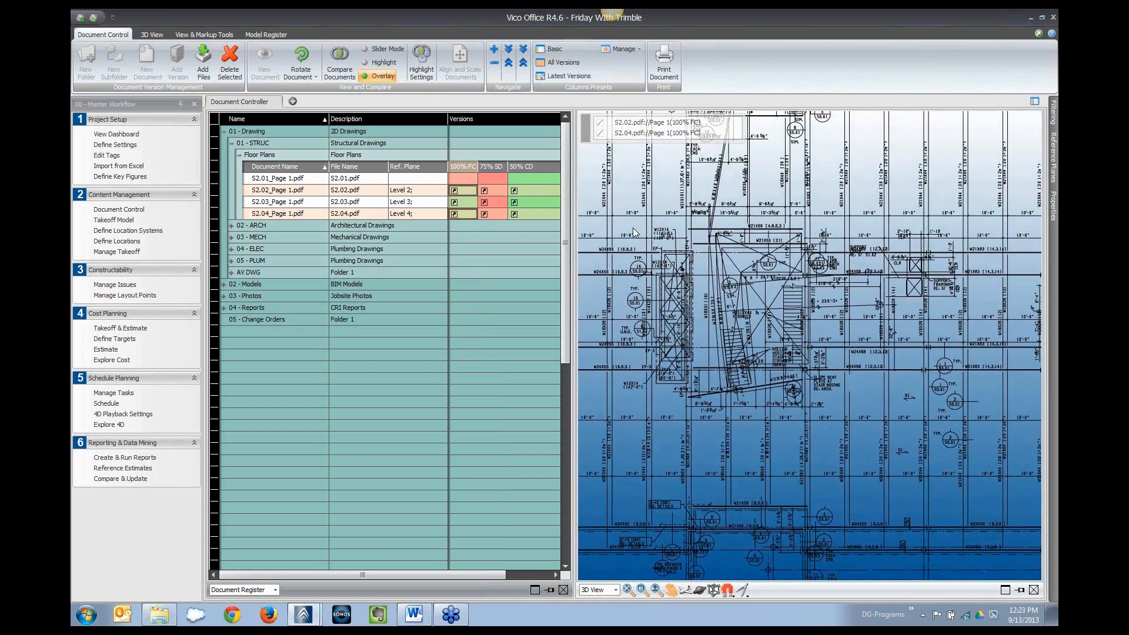
{"action": "scroll", "coordinate": [633, 227], "scroll_direction": "up", "scroll_amount": 1}
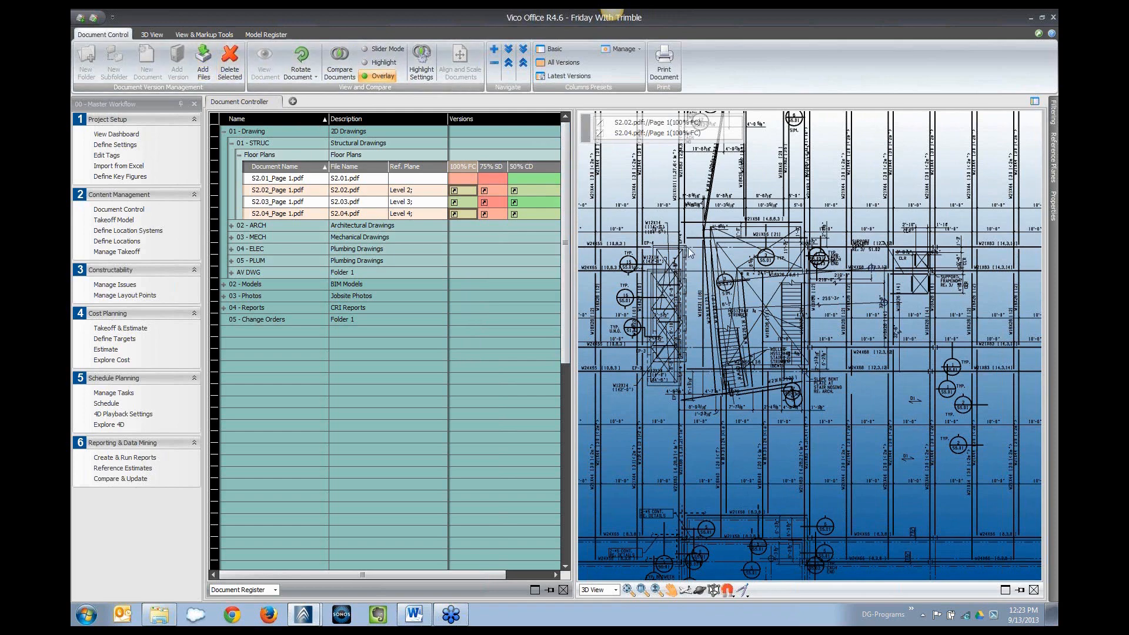
{"action": "scroll", "coordinate": [688, 249], "scroll_direction": "up", "scroll_amount": 1}
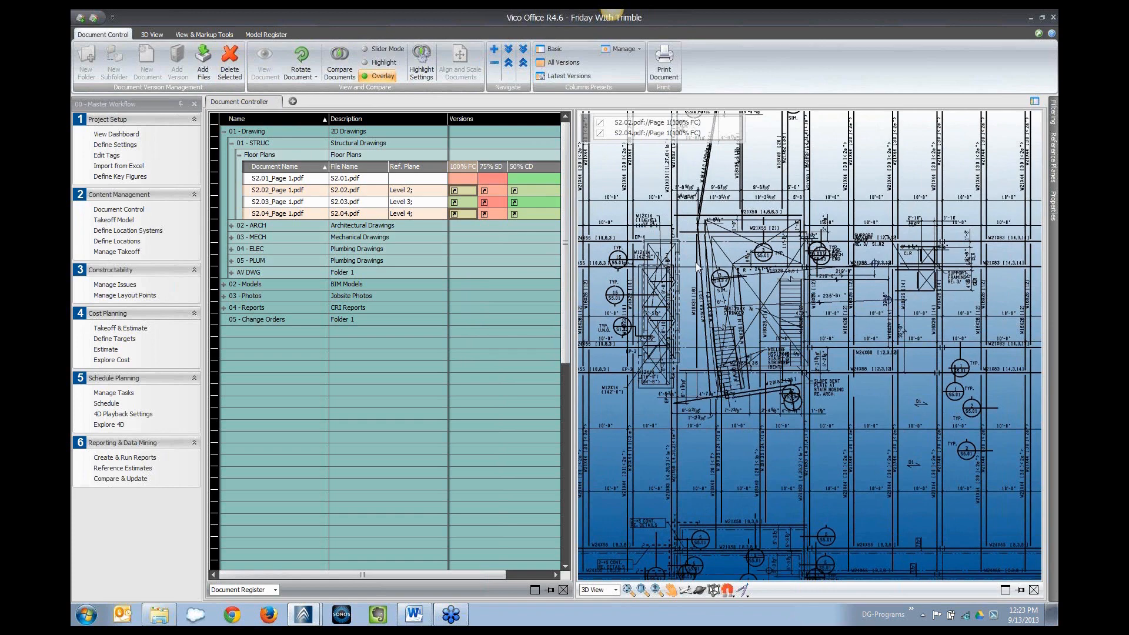
{"action": "scroll", "coordinate": [697, 268], "scroll_direction": "up", "scroll_amount": 2}
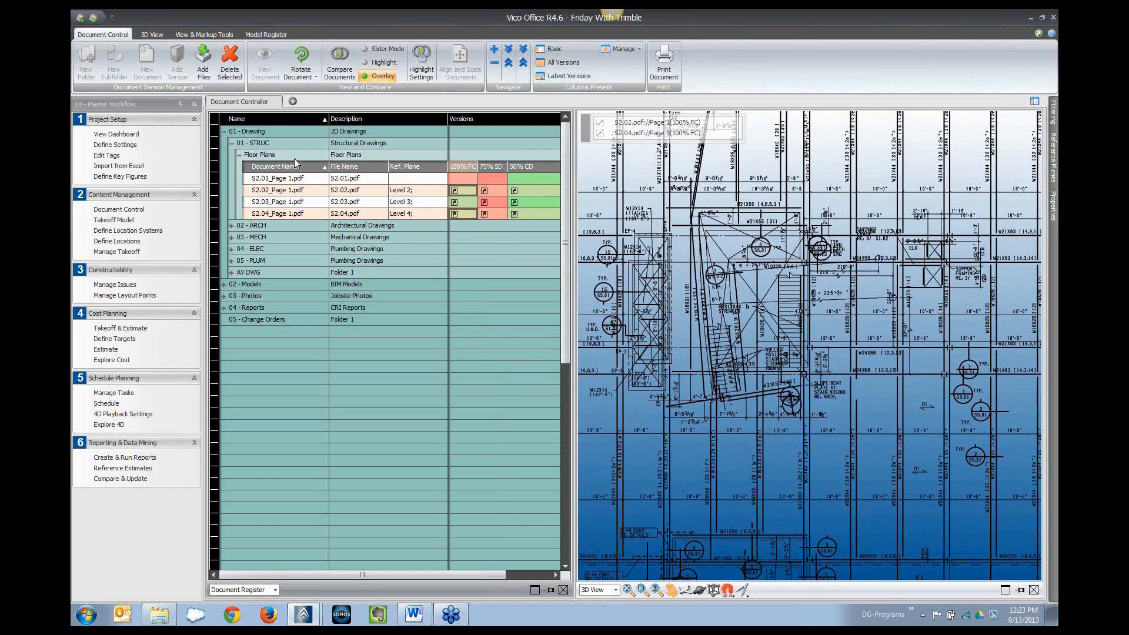
Replace the Document Register with the Issue Manager, showing the issue as a detail form with wider text boxes.
{"action": "left_click", "coordinate": [201, 34]}
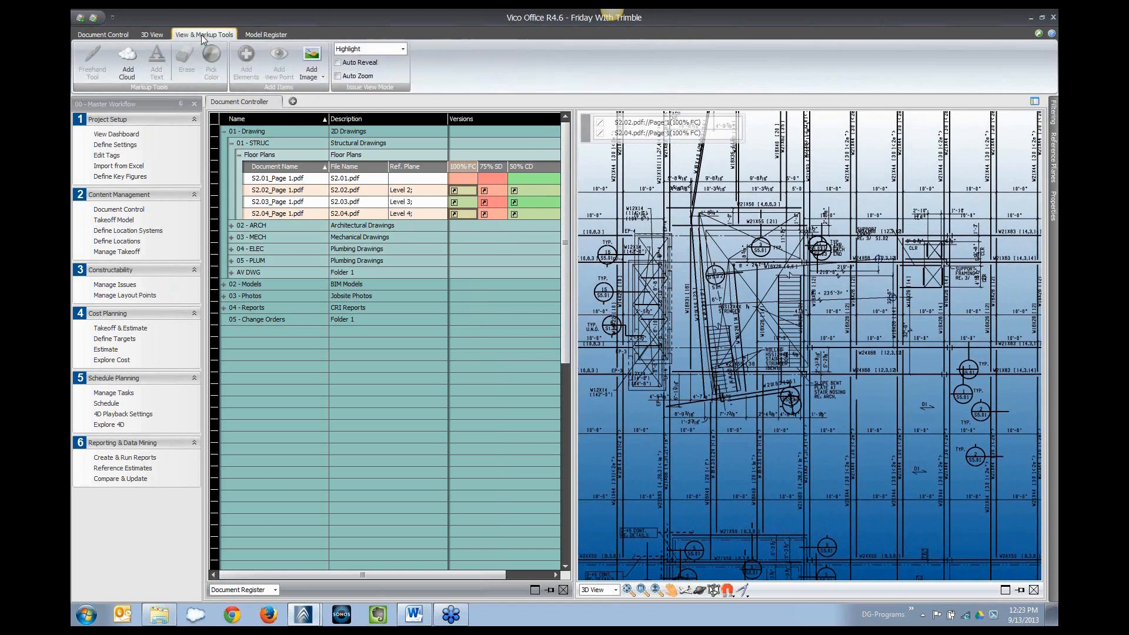
{"action": "left_click", "coordinate": [129, 63]}
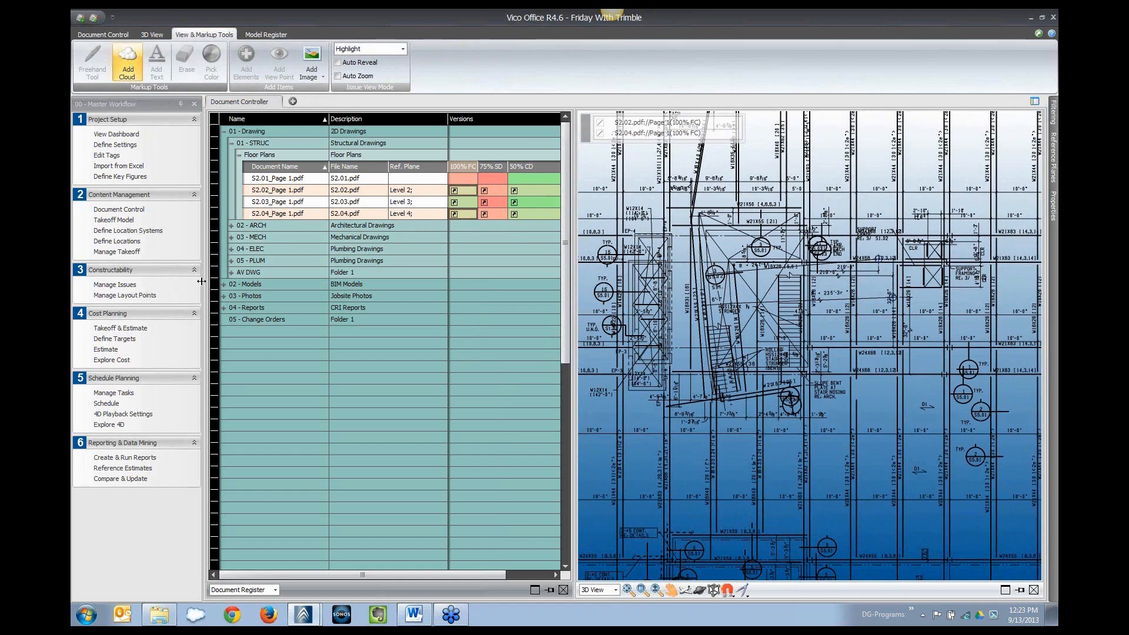
{"action": "left_click", "coordinate": [273, 590]}
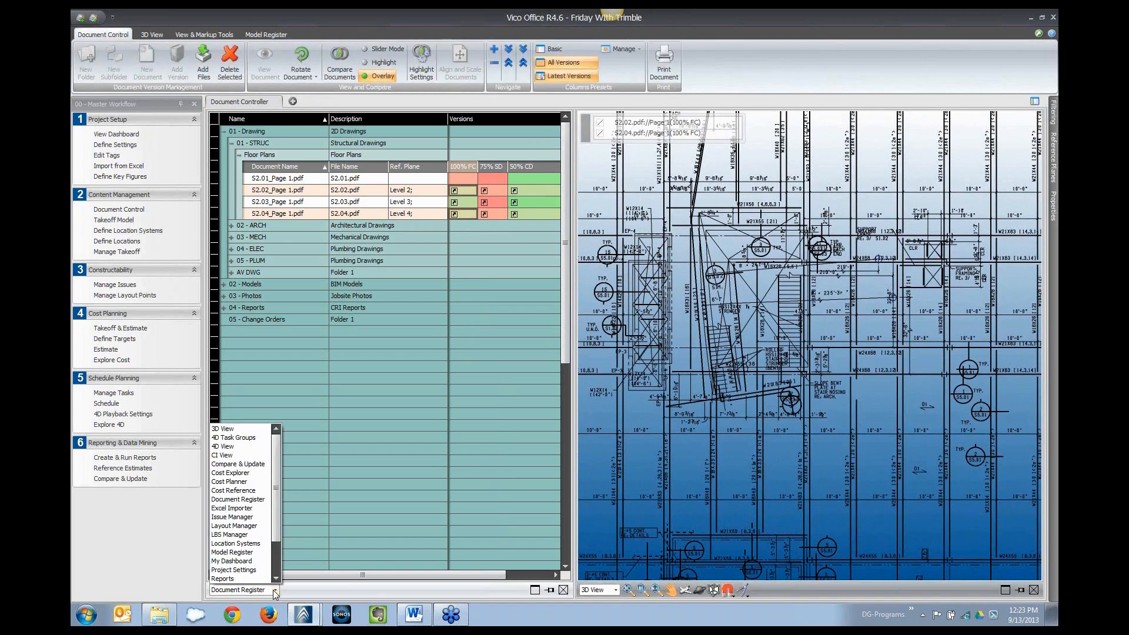
{"action": "left_click", "coordinate": [230, 516]}
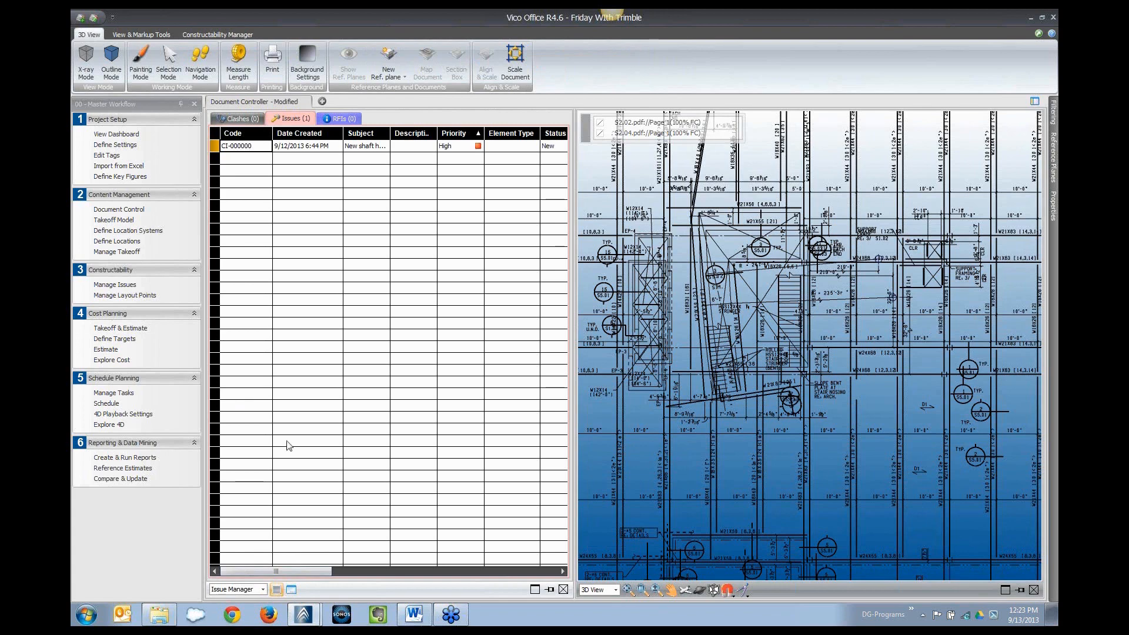
{"action": "left_click", "coordinate": [291, 590]}
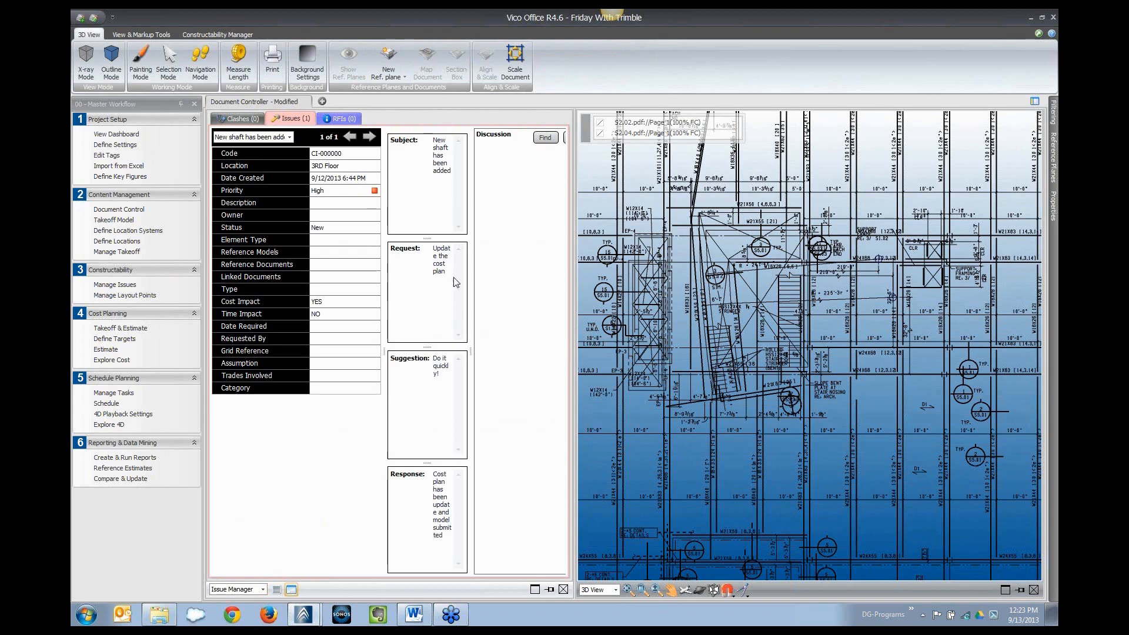
{"action": "left_click_drag", "start_coordinate": [471, 352], "coordinate": [487, 354]}
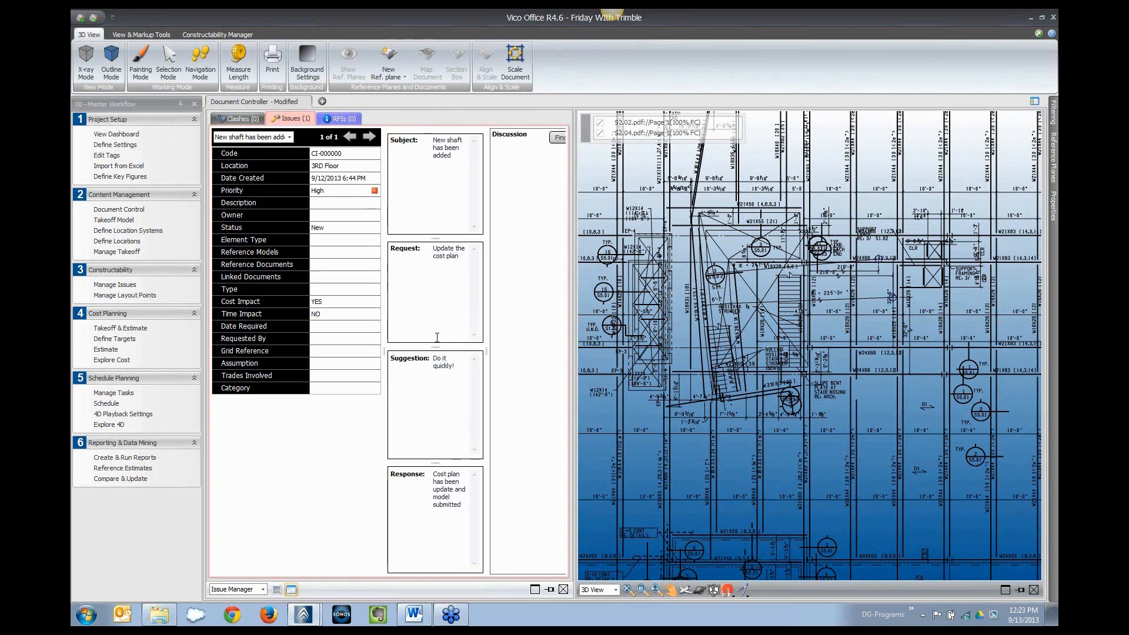
Color the S2.04 drawing orange in the overlay comparison.
{"action": "left_click", "coordinate": [203, 37]}
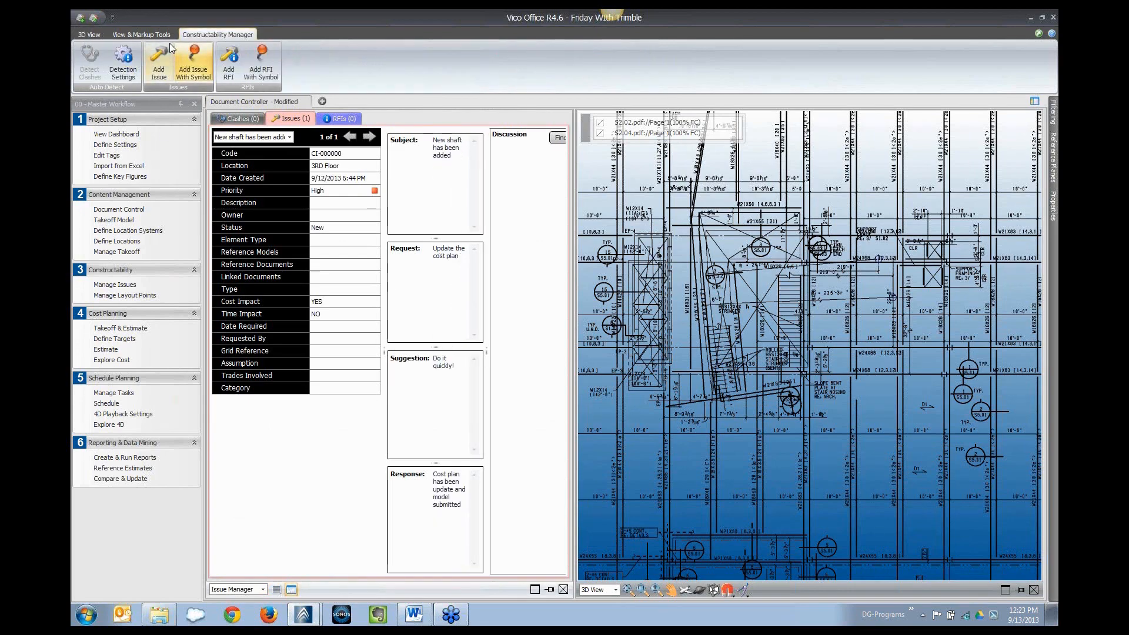
{"action": "left_click", "coordinate": [145, 36]}
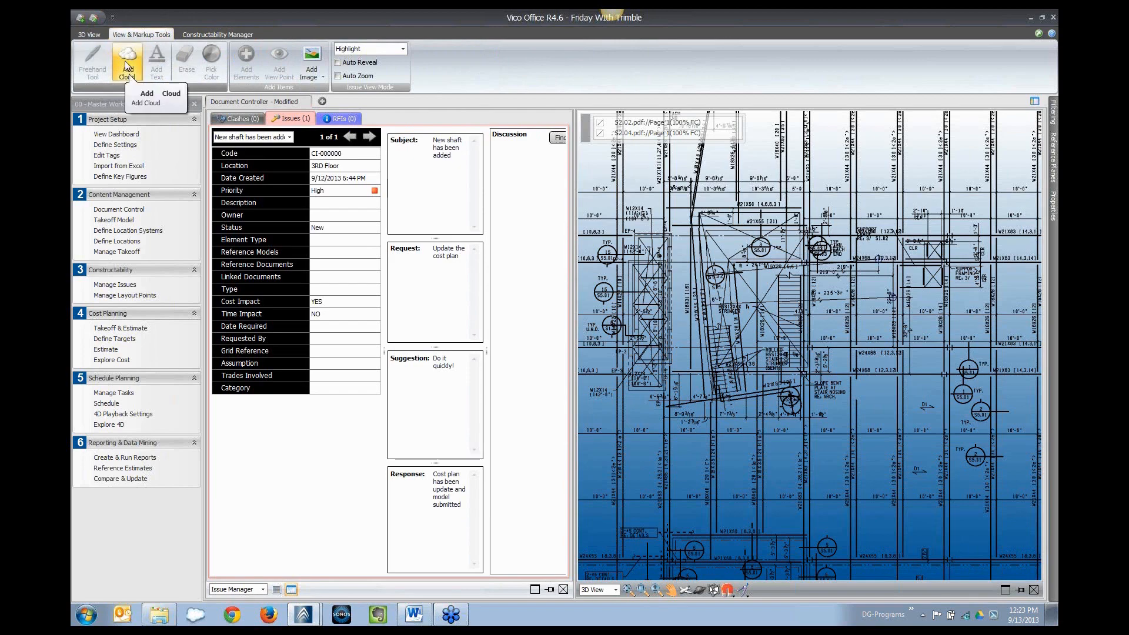
{"action": "left_click", "coordinate": [600, 134]}
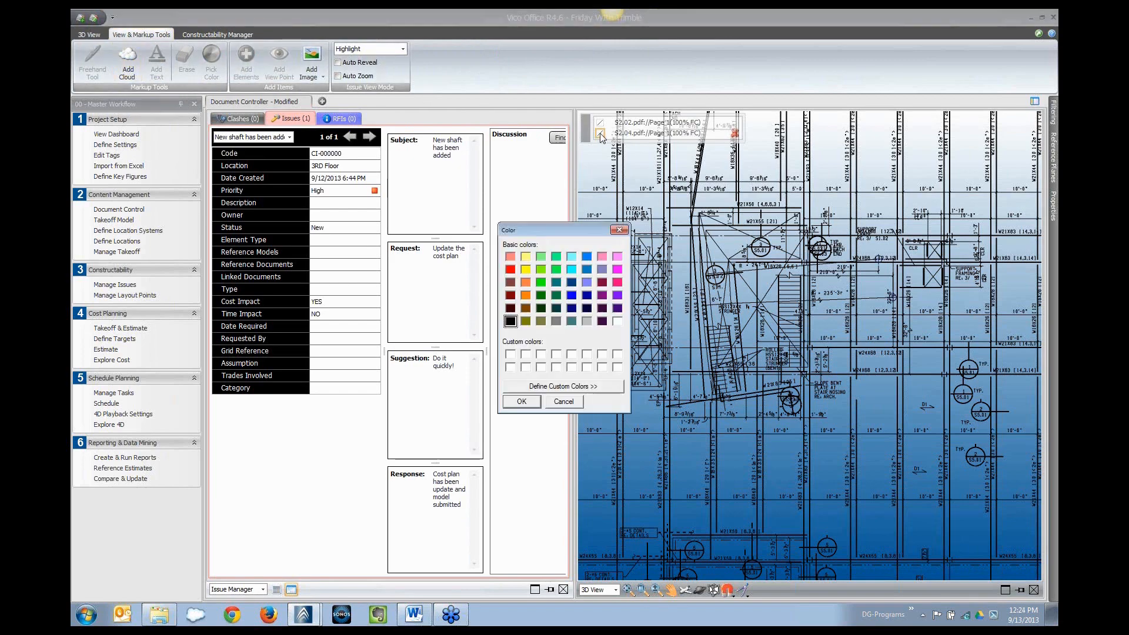
{"action": "left_click", "coordinate": [525, 295]}
{"action": "left_click", "coordinate": [535, 399]}
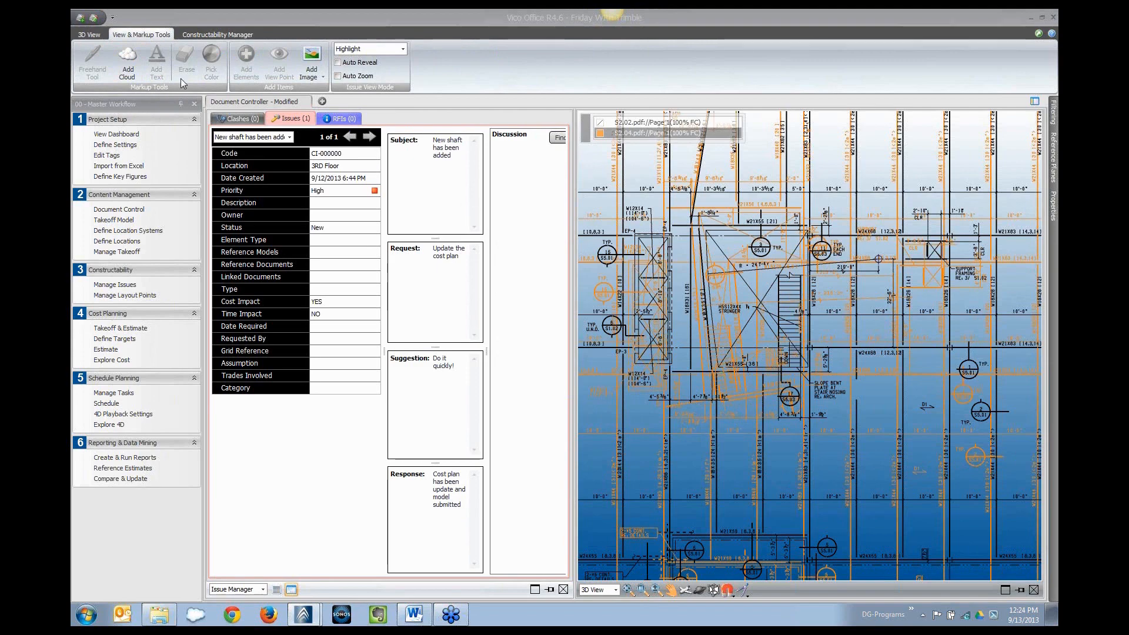
Create a new issue by drawing a markup cloud around the central stair and shaft on the overlaid plans.
{"action": "left_click", "coordinate": [128, 58]}
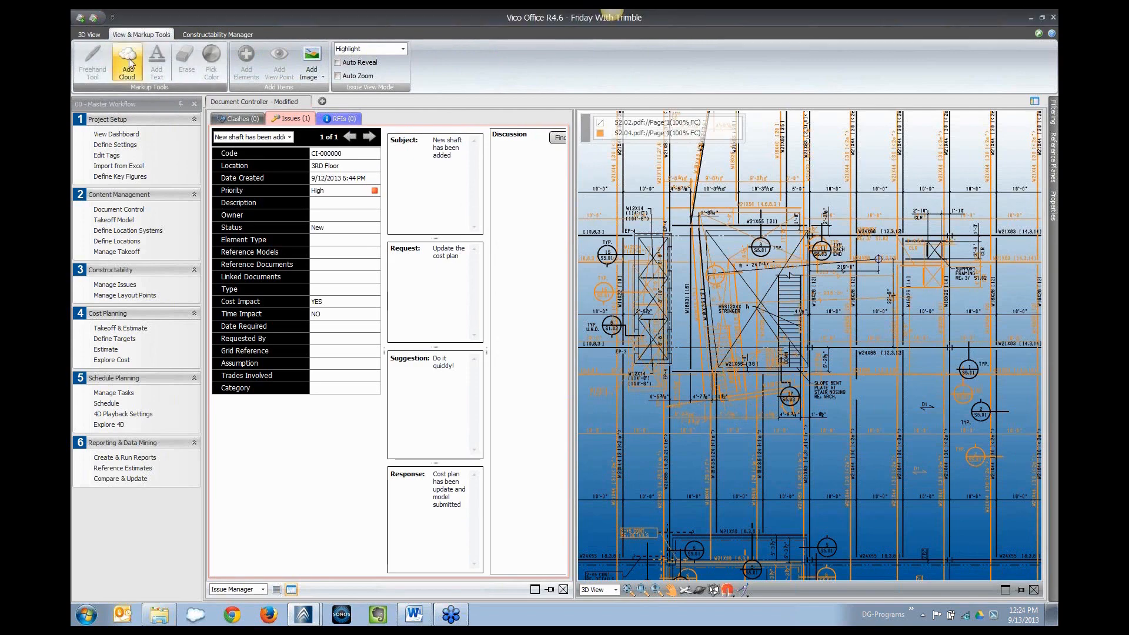
{"action": "left_click", "coordinate": [682, 262]}
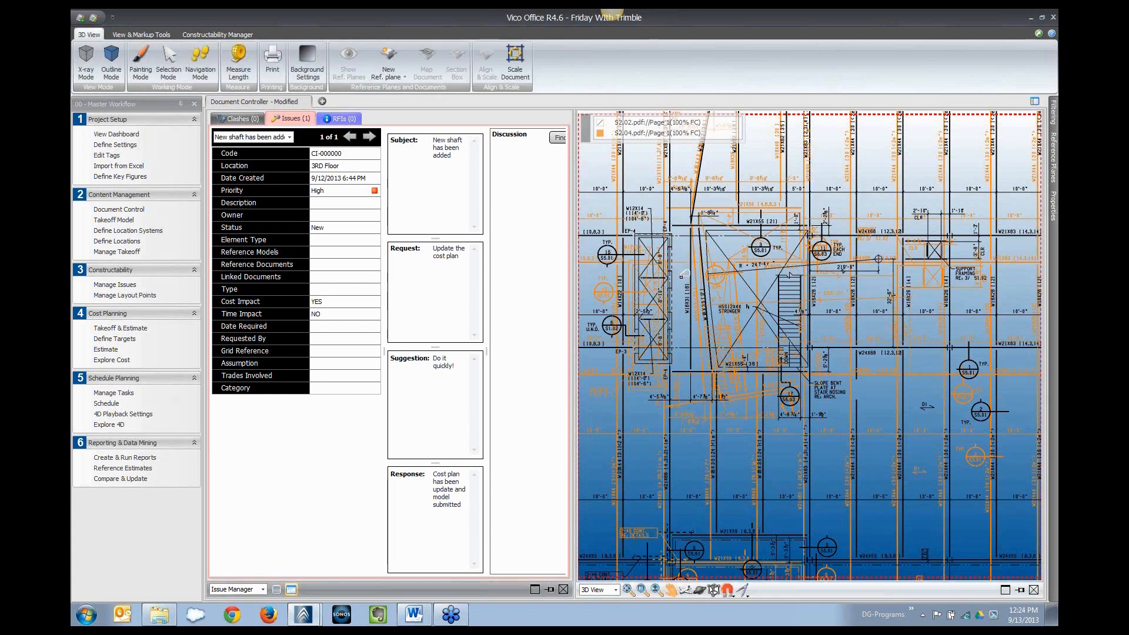
{"action": "mouse_move", "coordinate": [686, 288]}
{"action": "left_mouse_down"}
{"action": "mouse_move", "coordinate": [688, 418]}
{"action": "mouse_move", "coordinate": [821, 417]}
{"action": "mouse_move", "coordinate": [817, 260]}
{"action": "mouse_move", "coordinate": [674, 262]}
{"action": "left_mouse_up"}
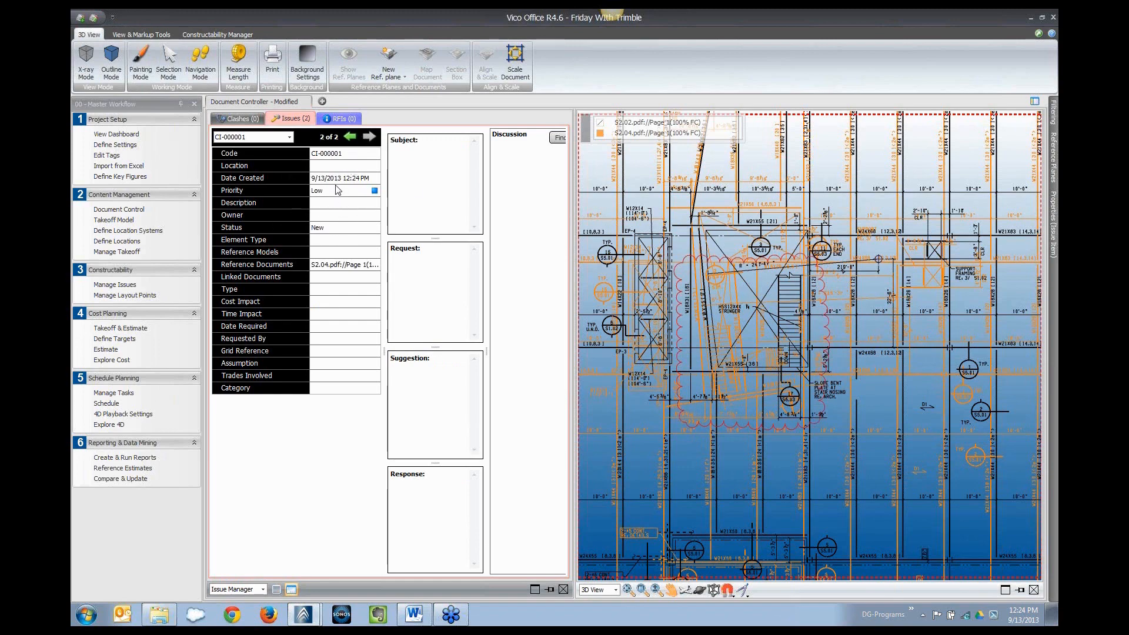
Set the new issue's description to "Design Variance".
{"action": "left_click", "coordinate": [337, 203]}
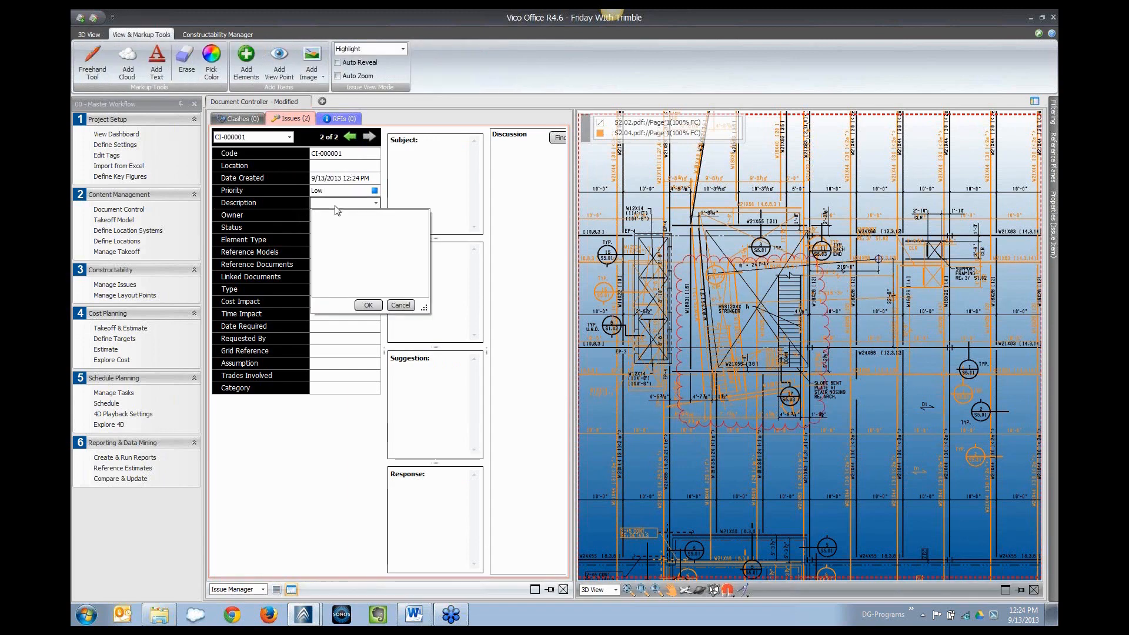
{"action": "type", "text": "Design Variance"}
{"action": "left_click", "coordinate": [368, 306]}
Fill in the issue's subject as "The model and cost need updating" and its suggestion as "Do it quickly!".
{"action": "left_click", "coordinate": [433, 140]}
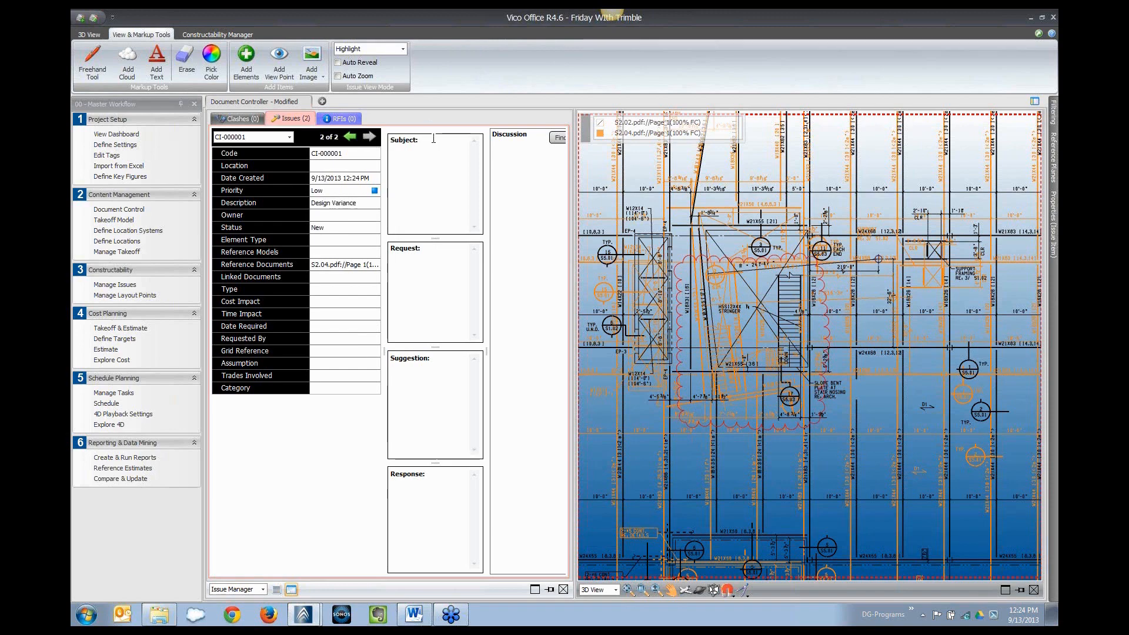
{"action": "type", "text": "model and cost need upd"}
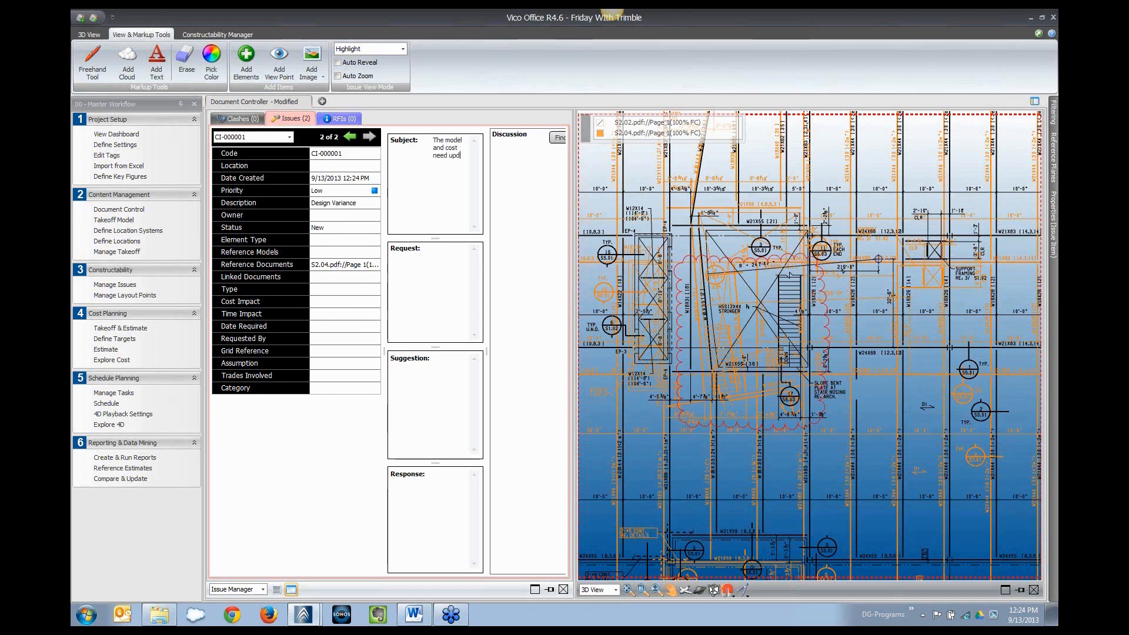
{"action": "type", "text": "ating"}
{"action": "key", "text": "Tab"}
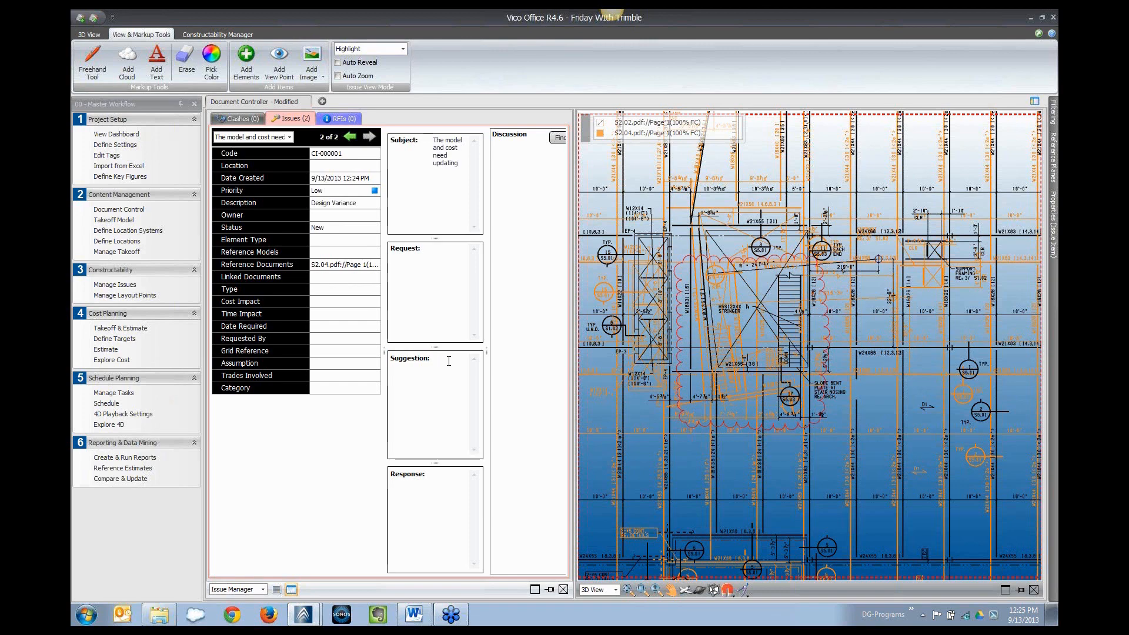
{"action": "type", "text": "it quickly!"}
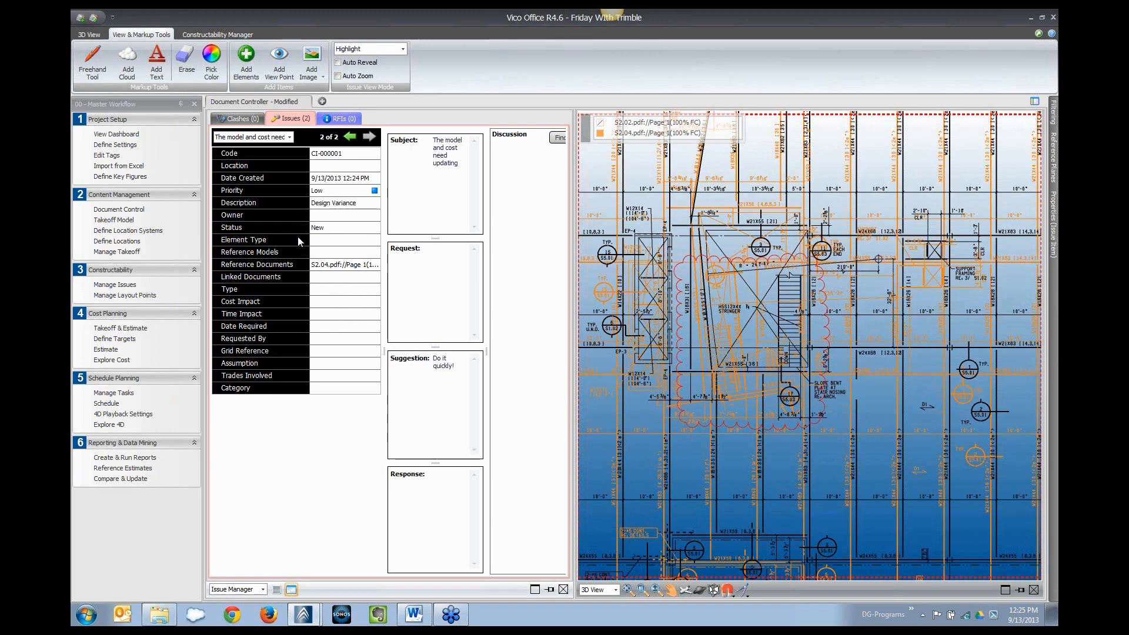
Return to Document Control, widen the document register, and collapse 01 - Drawing in favor of an expanded 02 - Models folder.
{"action": "left_click", "coordinate": [136, 211]}
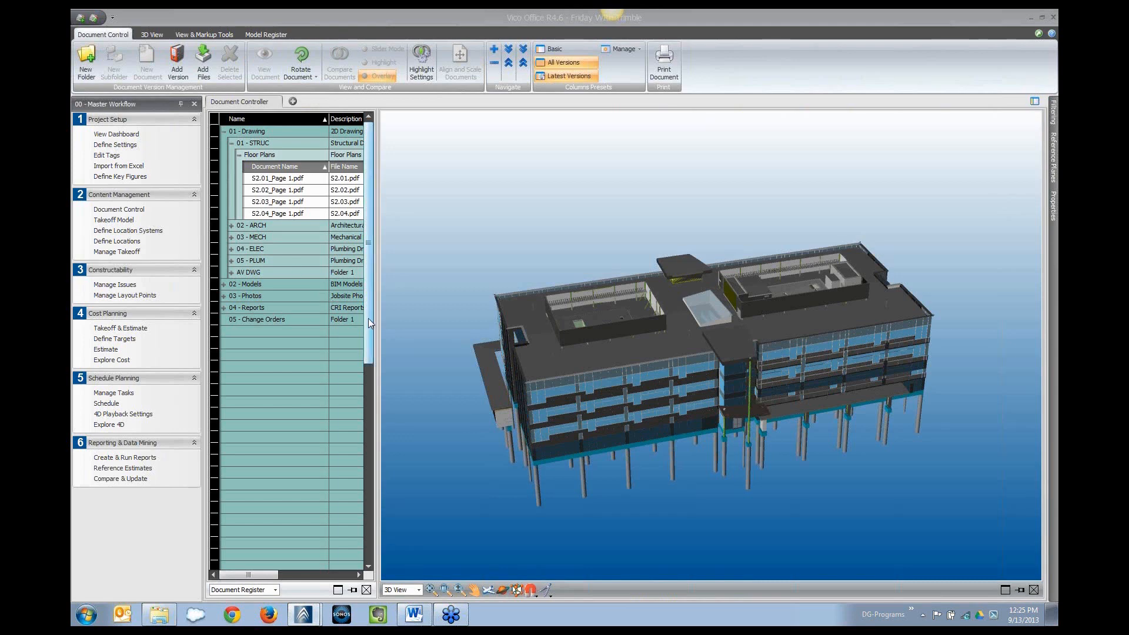
{"action": "left_click_drag", "start_coordinate": [378, 315], "coordinate": [563, 310]}
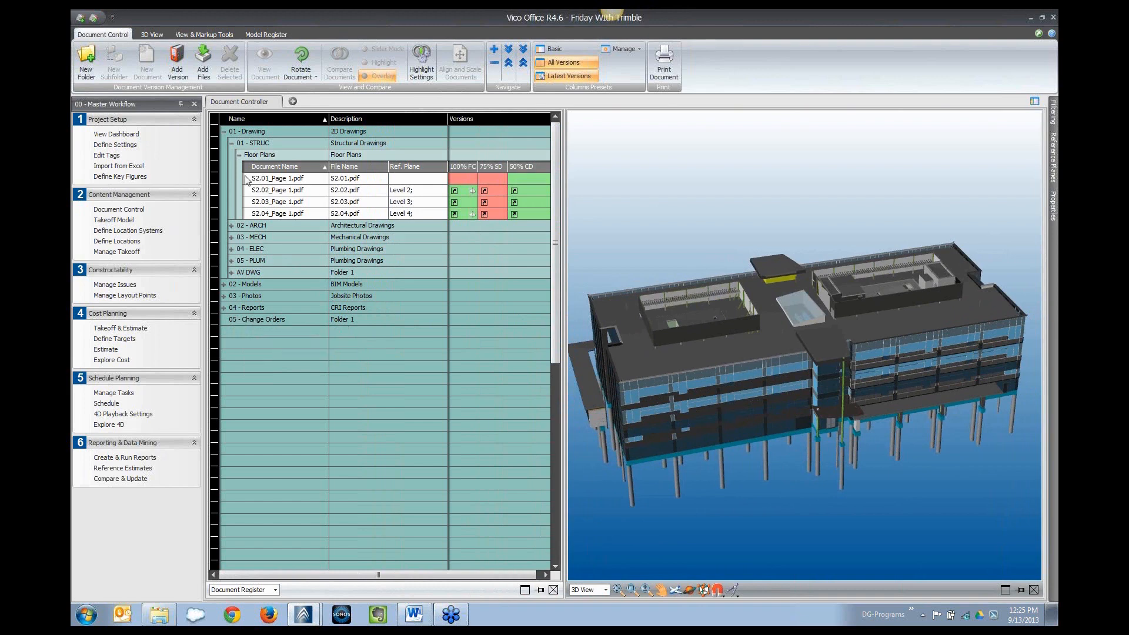
{"action": "left_click", "coordinate": [231, 143]}
{"action": "left_click", "coordinate": [223, 132]}
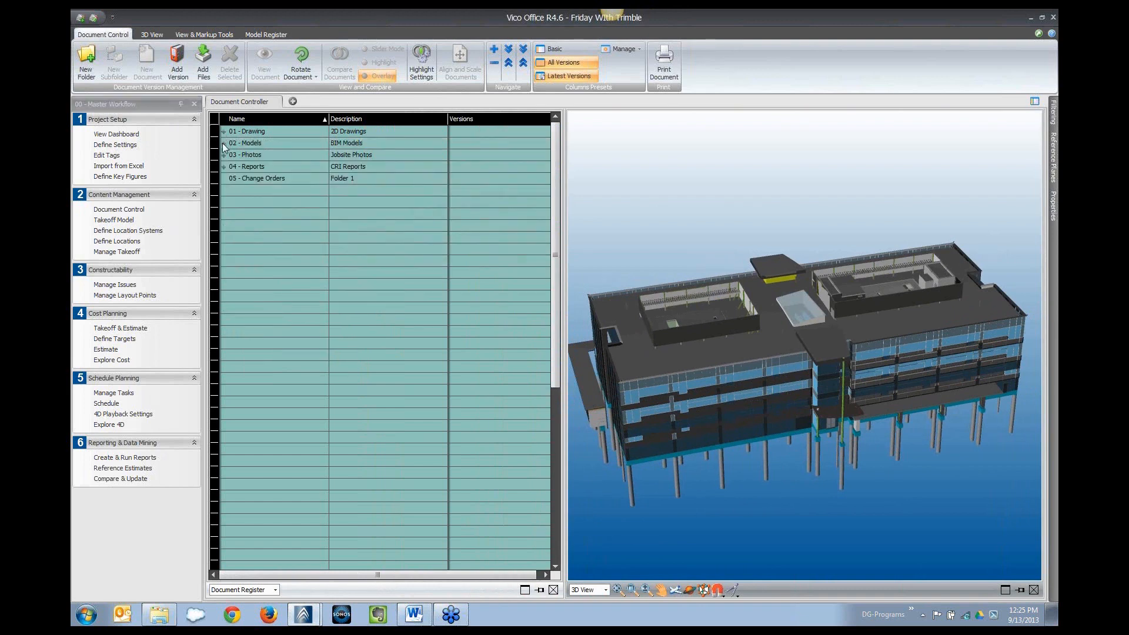
{"action": "left_click", "coordinate": [224, 143]}
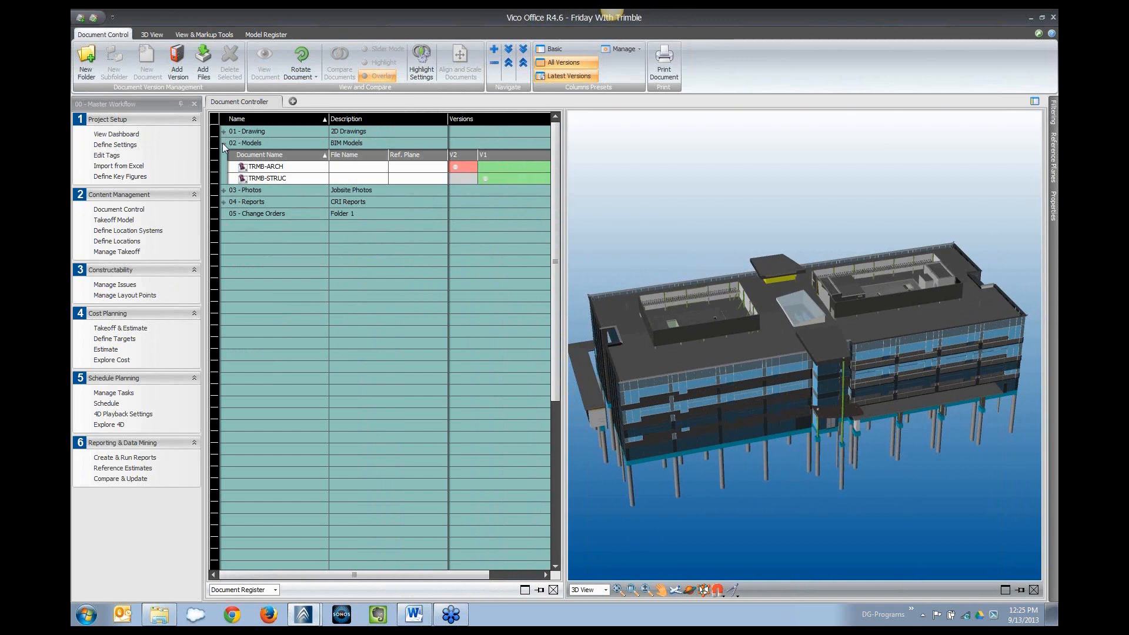
Compare versions V2 and V1 of the TRMB-ARCH model.
{"action": "left_click", "coordinate": [276, 168]}
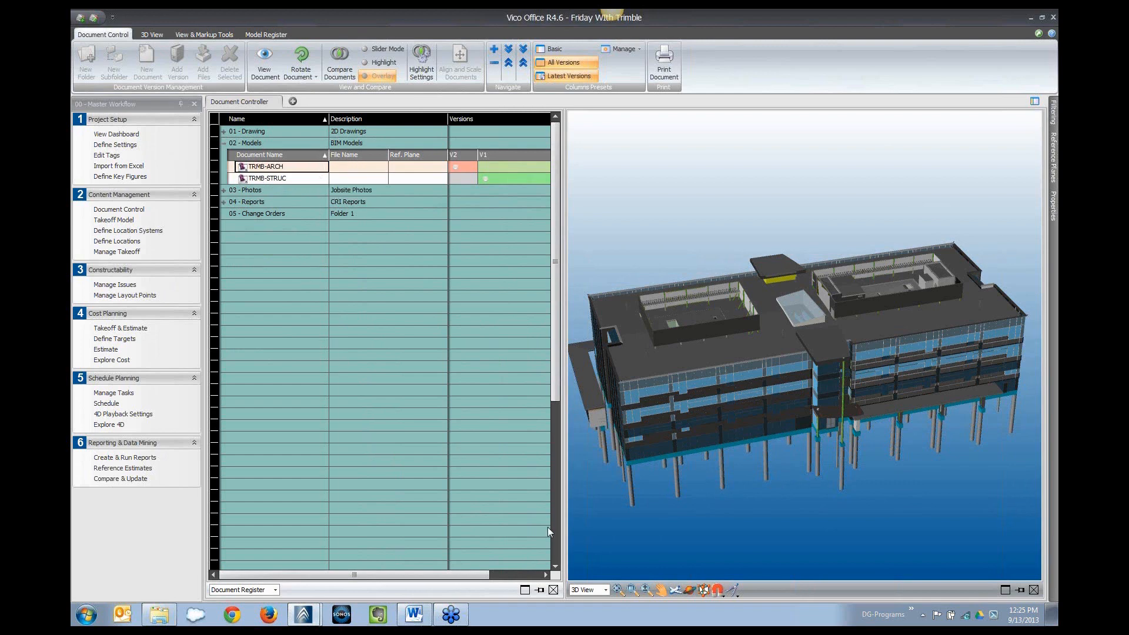
{"action": "left_click", "coordinate": [694, 524]}
{"action": "scroll", "coordinate": [694, 525], "scroll_direction": "down", "scroll_amount": 4}
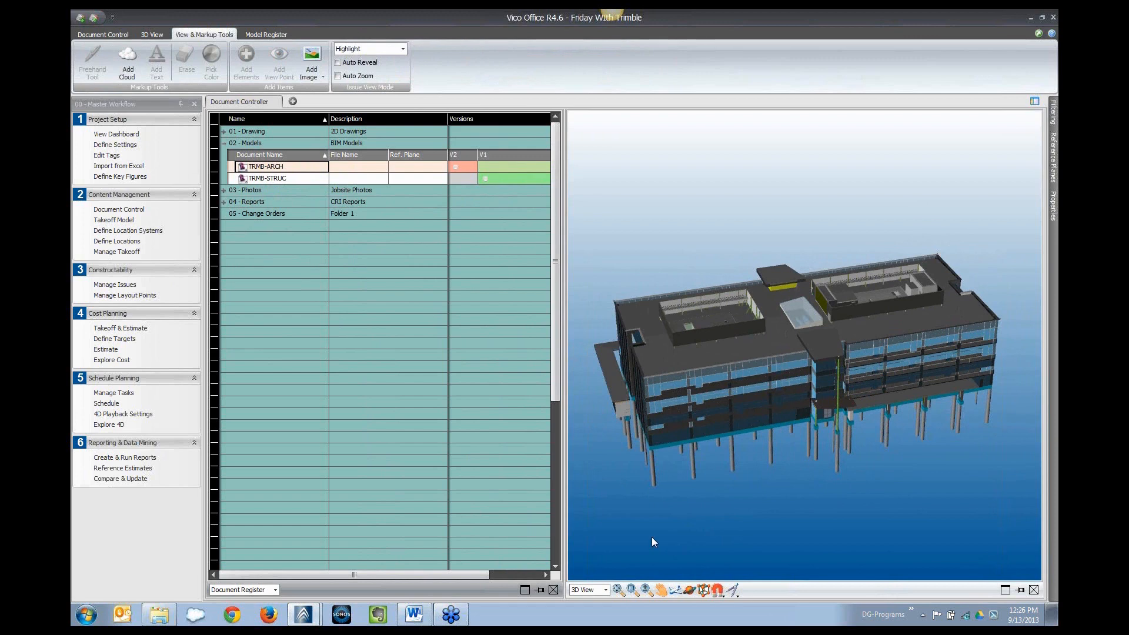
{"action": "left_click", "coordinate": [464, 169]}
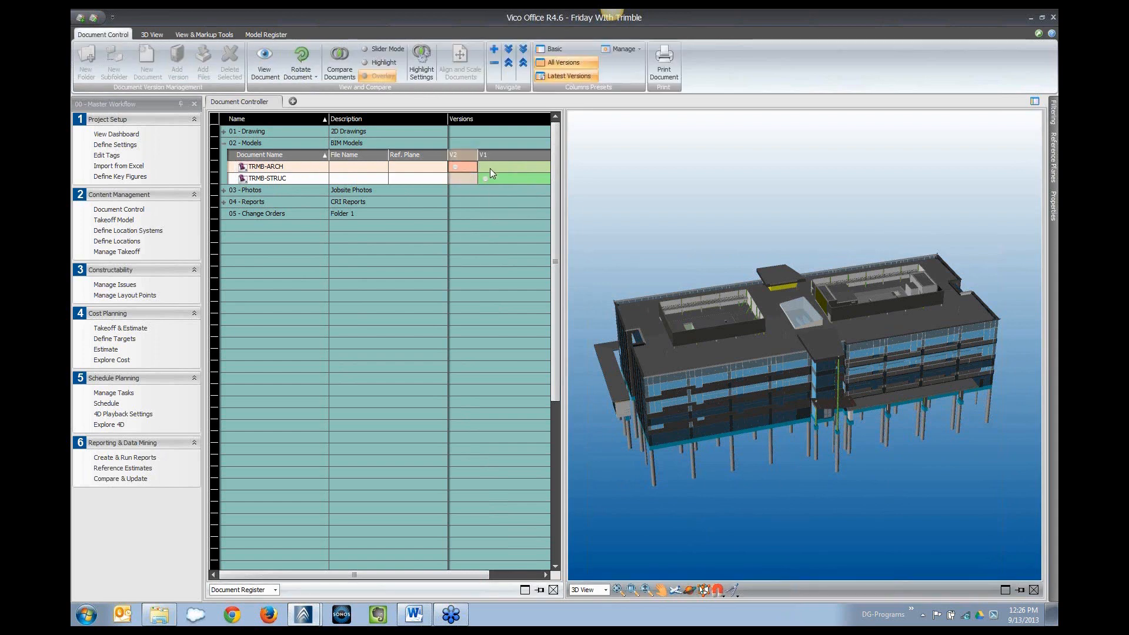
{"action": "left_click", "coordinate": [490, 169]}
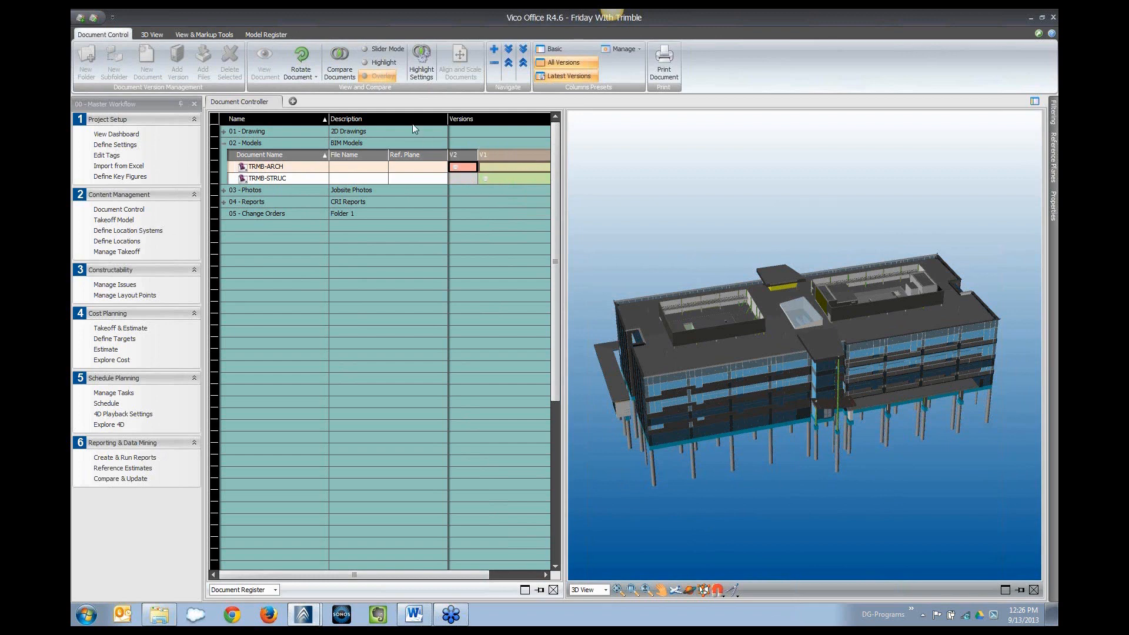
{"action": "left_click", "coordinate": [342, 69]}
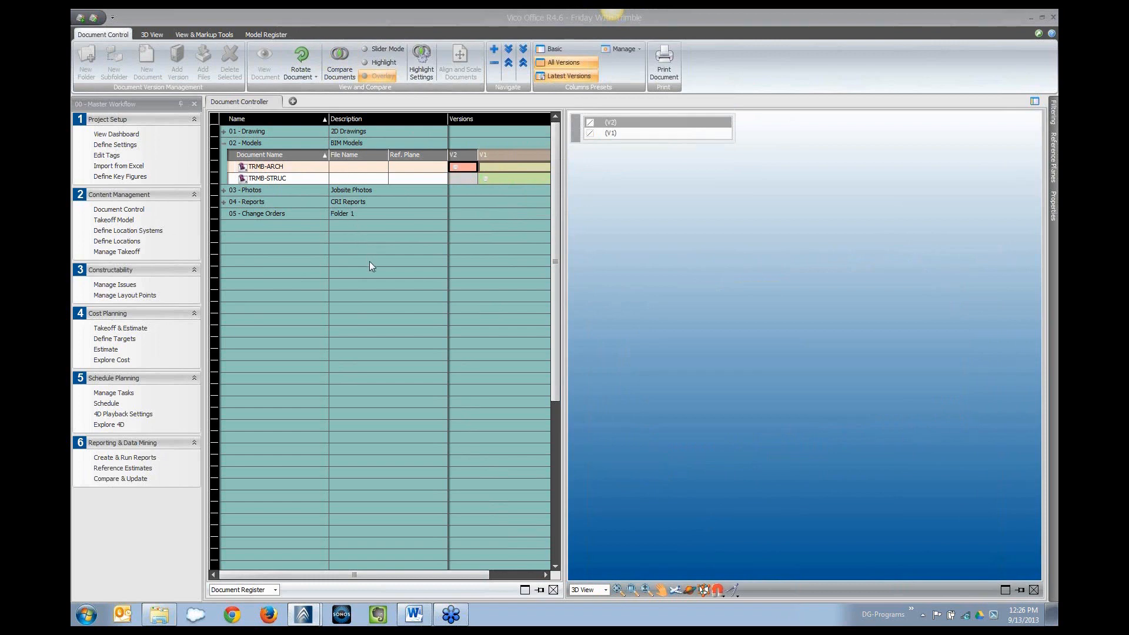
Set the comparison to Slider Mode and examine both model versions around the slider plane from several angles.
{"action": "left_click", "coordinate": [380, 50]}
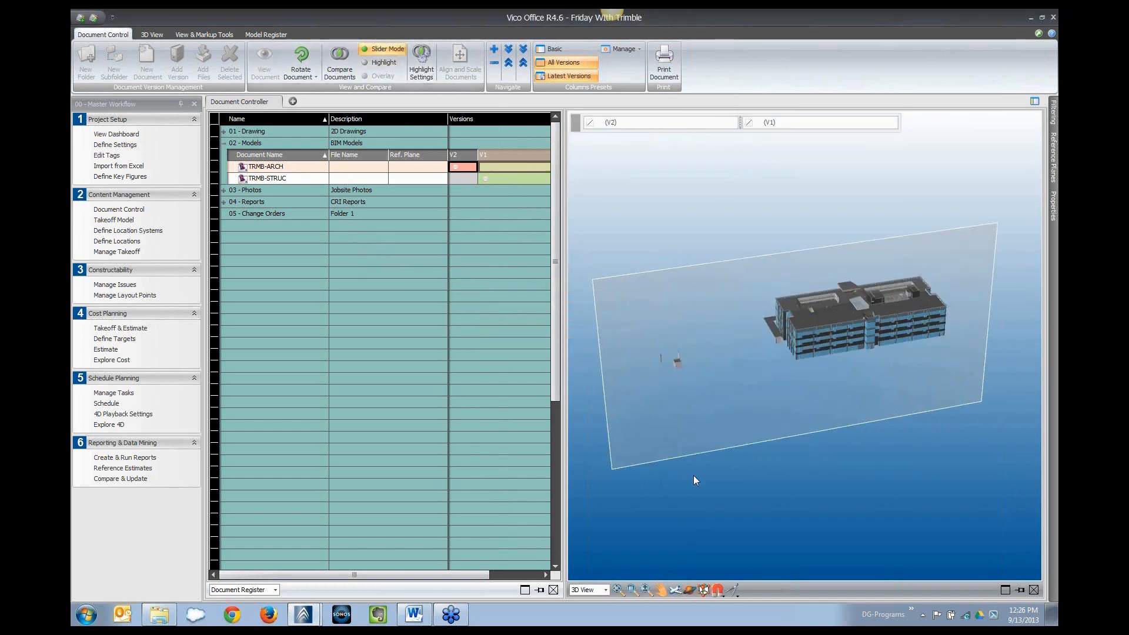
{"action": "left_click", "coordinate": [691, 588]}
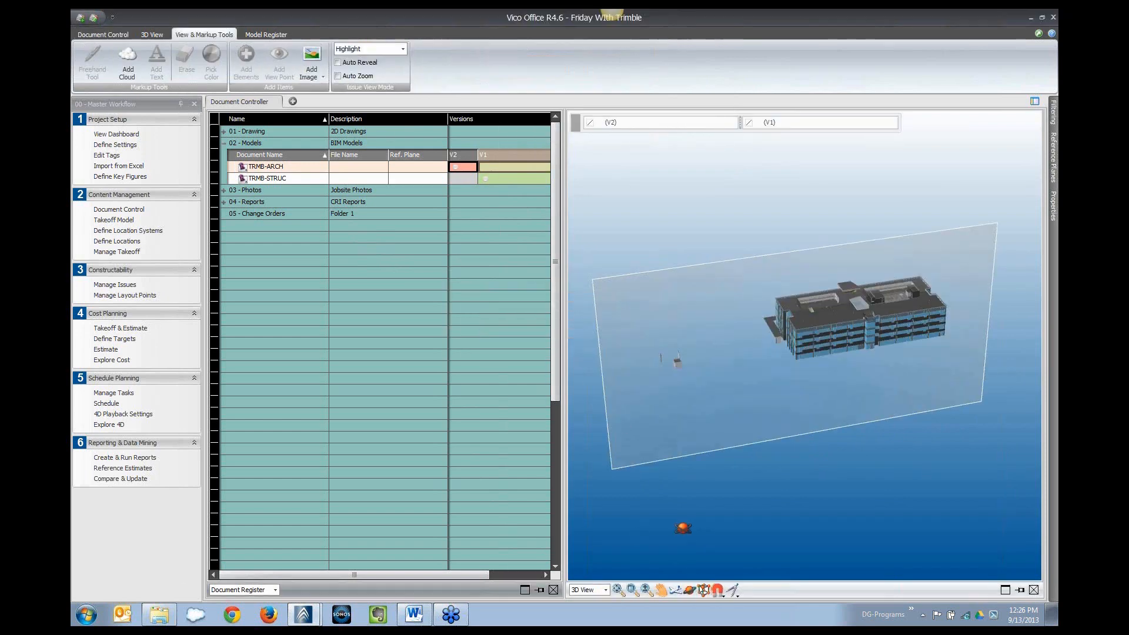
{"action": "left_click_drag", "start_coordinate": [683, 528], "coordinate": [711, 486]}
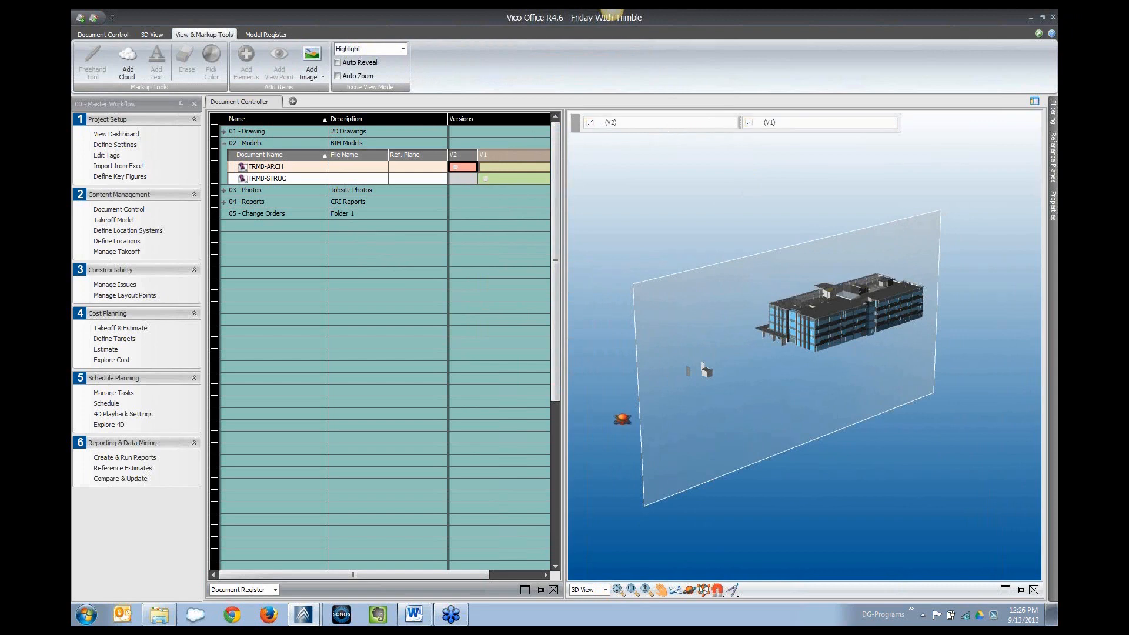
{"action": "left_click_drag", "start_coordinate": [623, 425], "coordinate": [680, 436]}
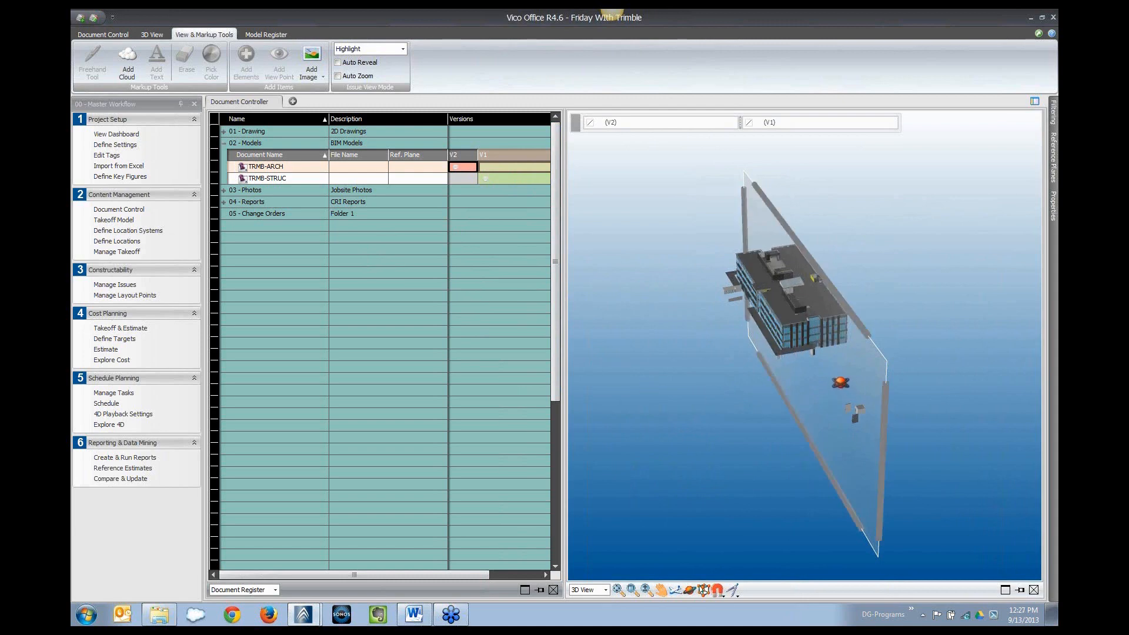
{"action": "left_click_drag", "start_coordinate": [832, 383], "coordinate": [879, 380]}
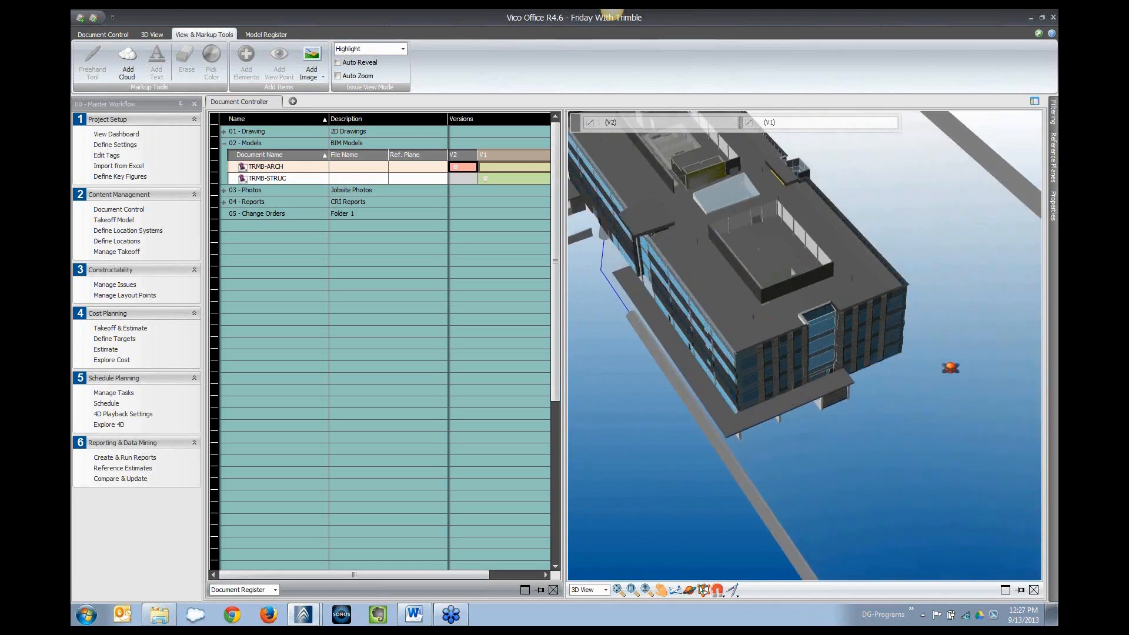
{"action": "left_click_drag", "start_coordinate": [940, 374], "coordinate": [934, 403]}
{"action": "scroll", "coordinate": [935, 402], "scroll_direction": "down", "scroll_amount": 5}
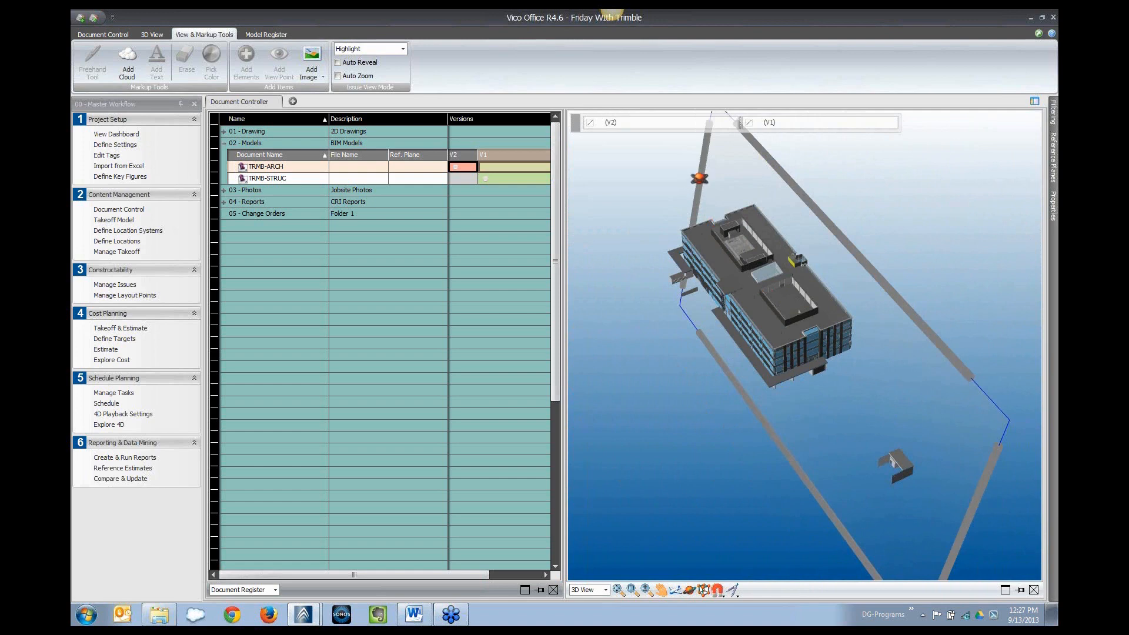
{"action": "mouse_move", "coordinate": [697, 179]}
{"action": "left_mouse_down"}
{"action": "mouse_move", "coordinate": [610, 245]}
{"action": "mouse_move", "coordinate": [593, 288]}
{"action": "mouse_move", "coordinate": [585, 272]}
{"action": "mouse_move", "coordinate": [645, 188]}
{"action": "mouse_move", "coordinate": [704, 164]}
{"action": "left_mouse_up"}
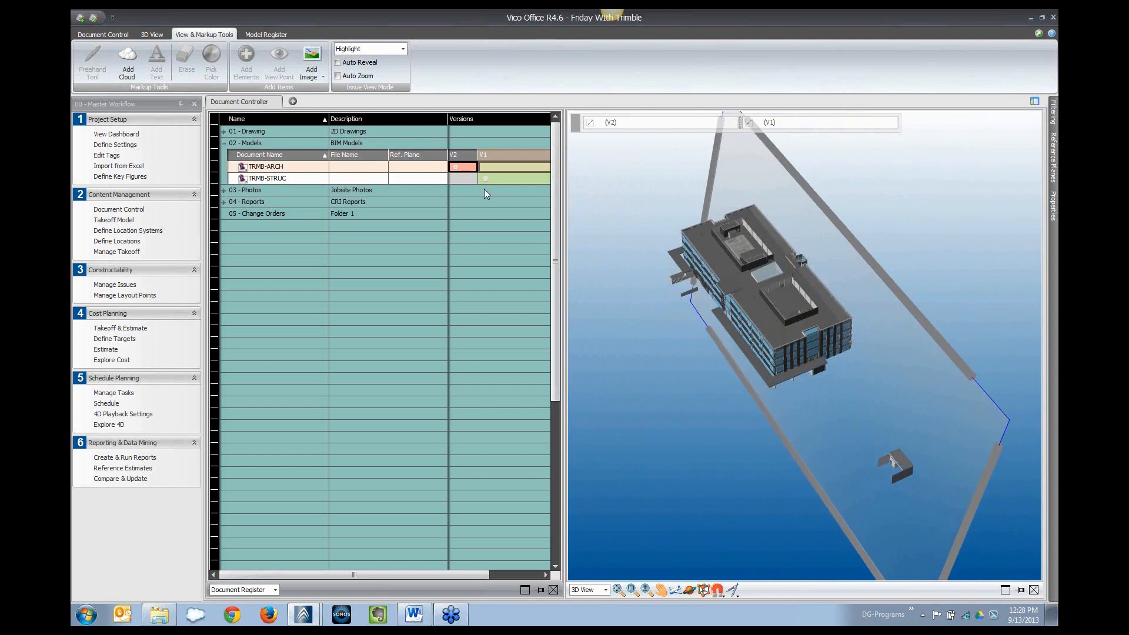
Switch the V2 and V1 model comparison to Highlight mode, with the building filling the 3D view.
{"action": "left_click", "coordinate": [94, 36]}
{"action": "left_click", "coordinate": [258, 37]}
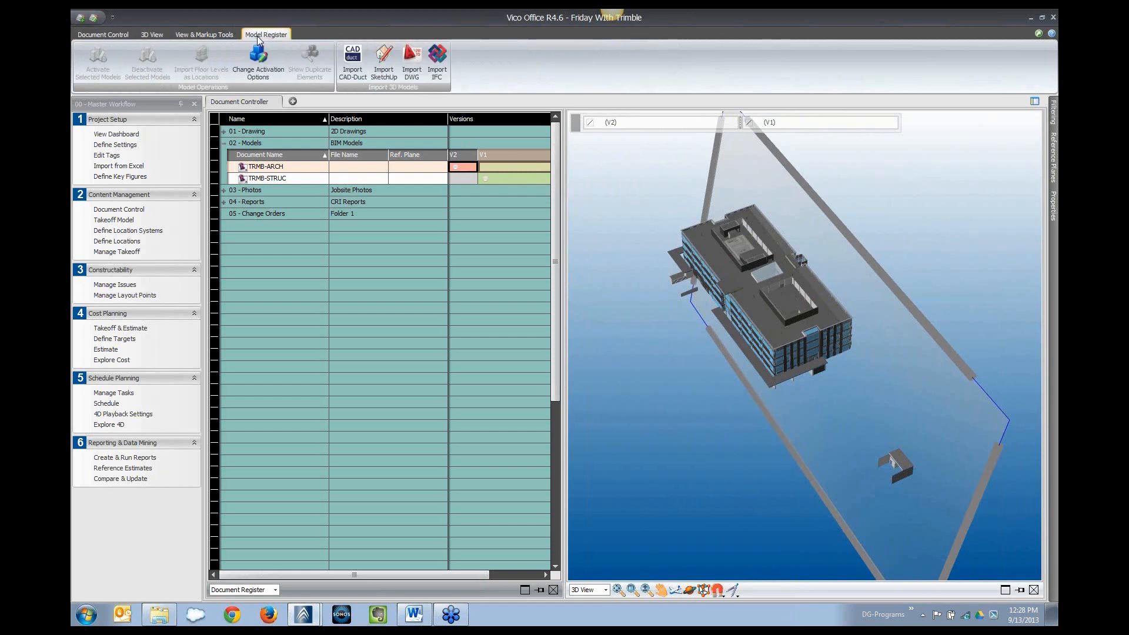
{"action": "left_click", "coordinate": [121, 35]}
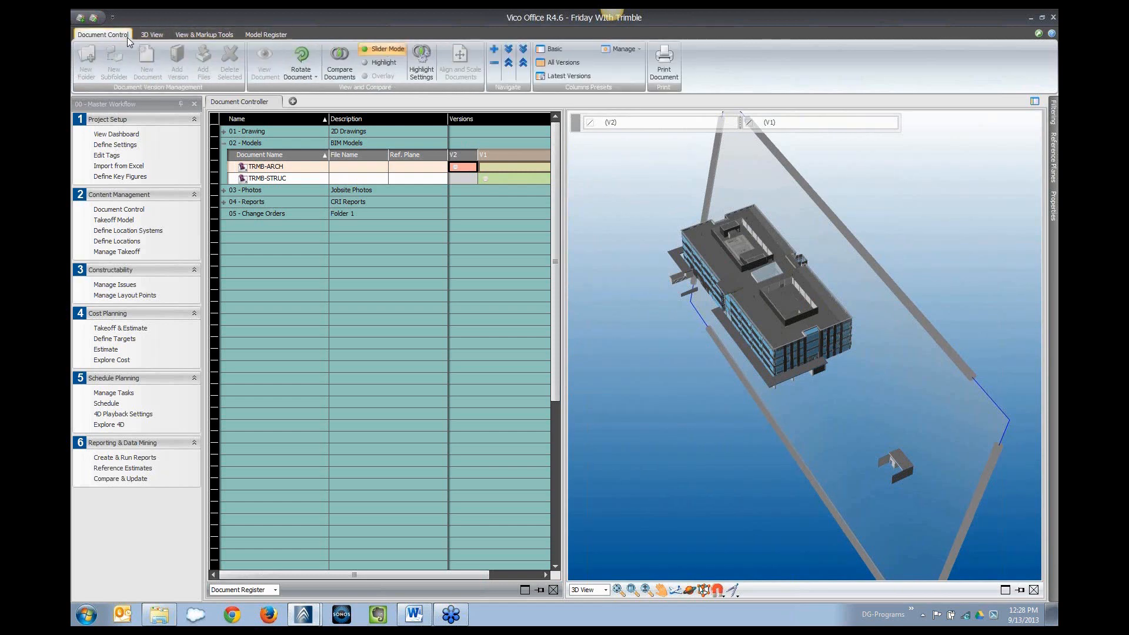
{"action": "left_click", "coordinate": [376, 63]}
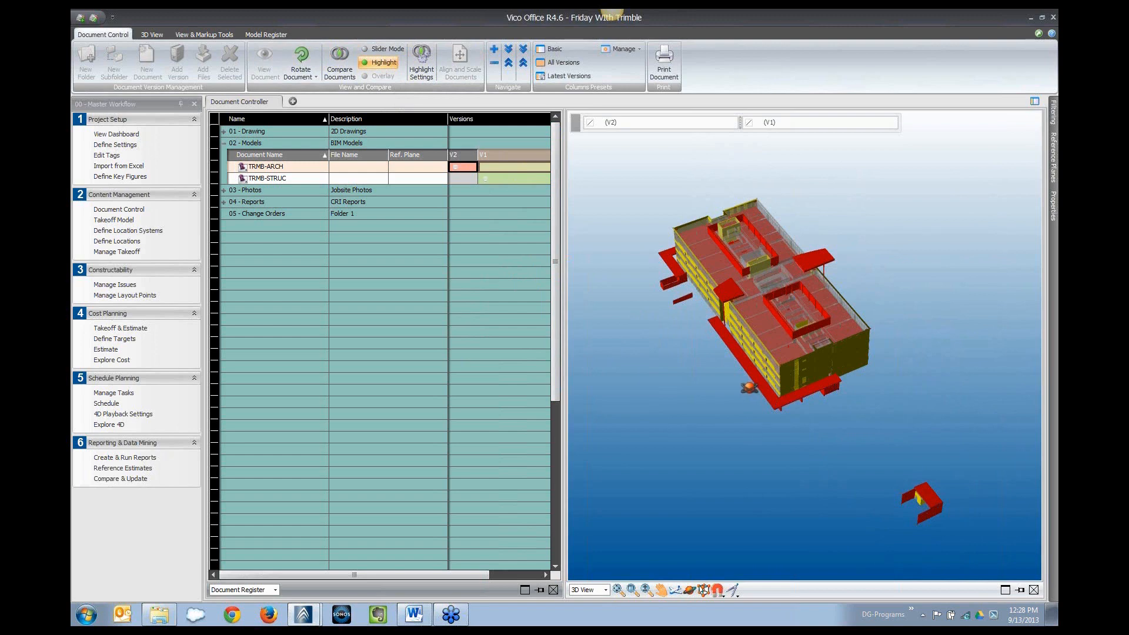
{"action": "left_click", "coordinate": [651, 585]}
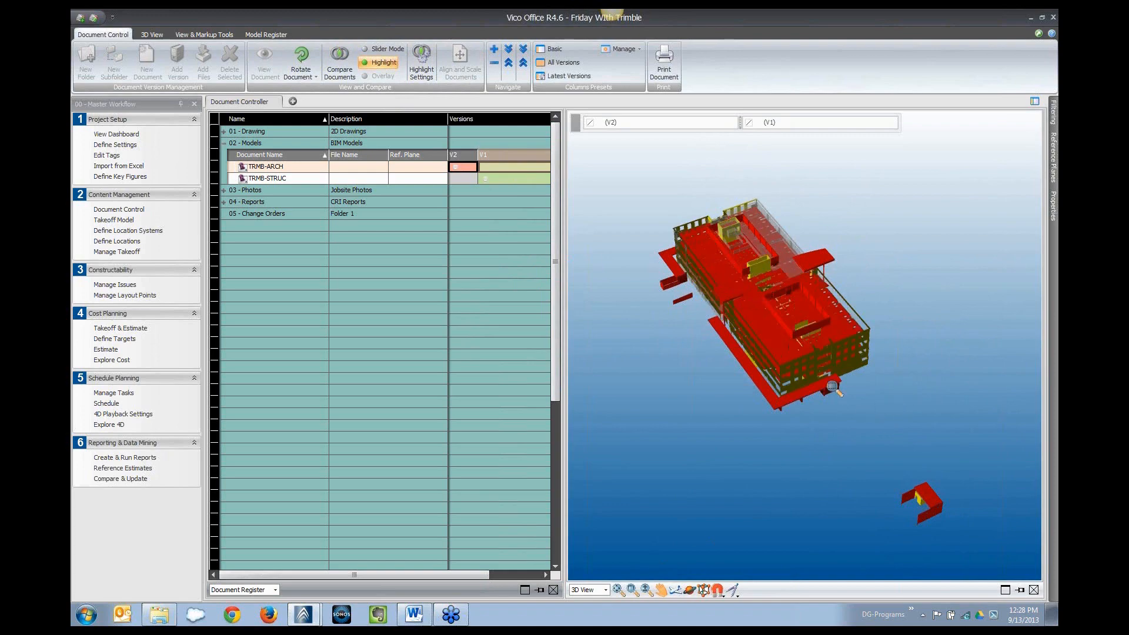
{"action": "left_click_drag", "start_coordinate": [886, 426], "coordinate": [654, 194]}
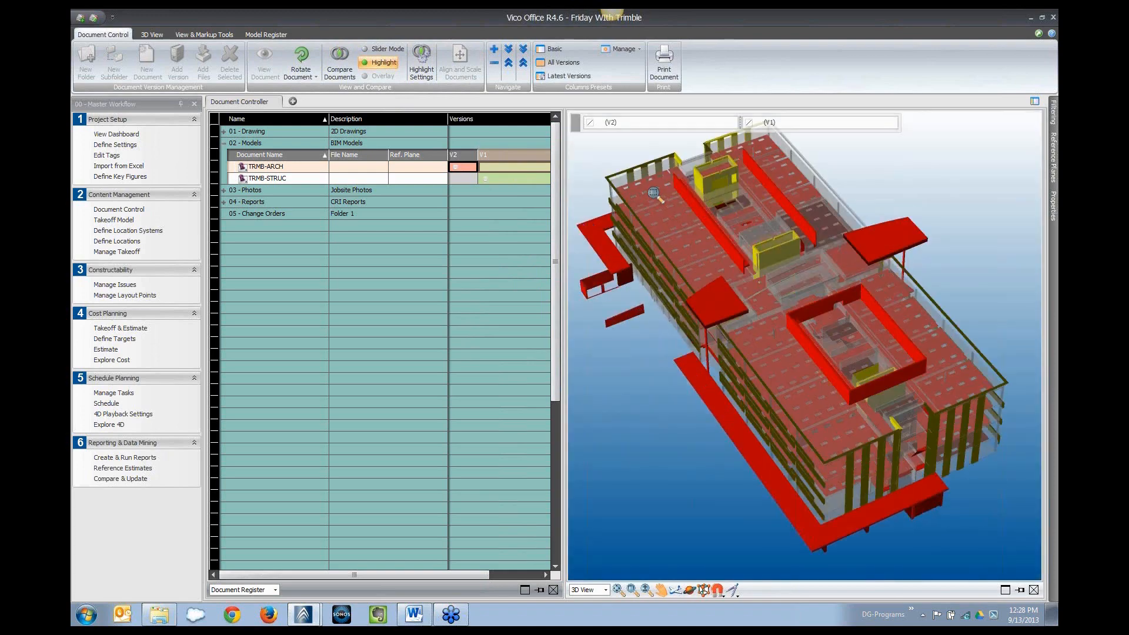
Set the highlight color for deleted elements to green (0, 255, 0) and for new elements to red (255, 0, 0).
{"action": "left_click", "coordinate": [421, 65]}
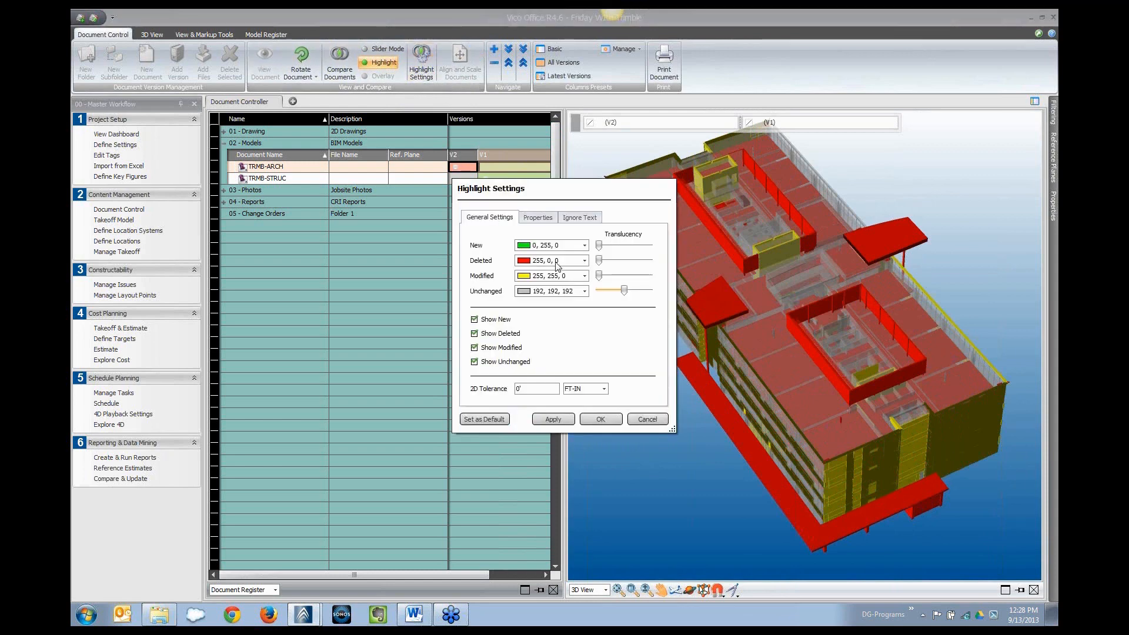
{"action": "left_click", "coordinate": [586, 261]}
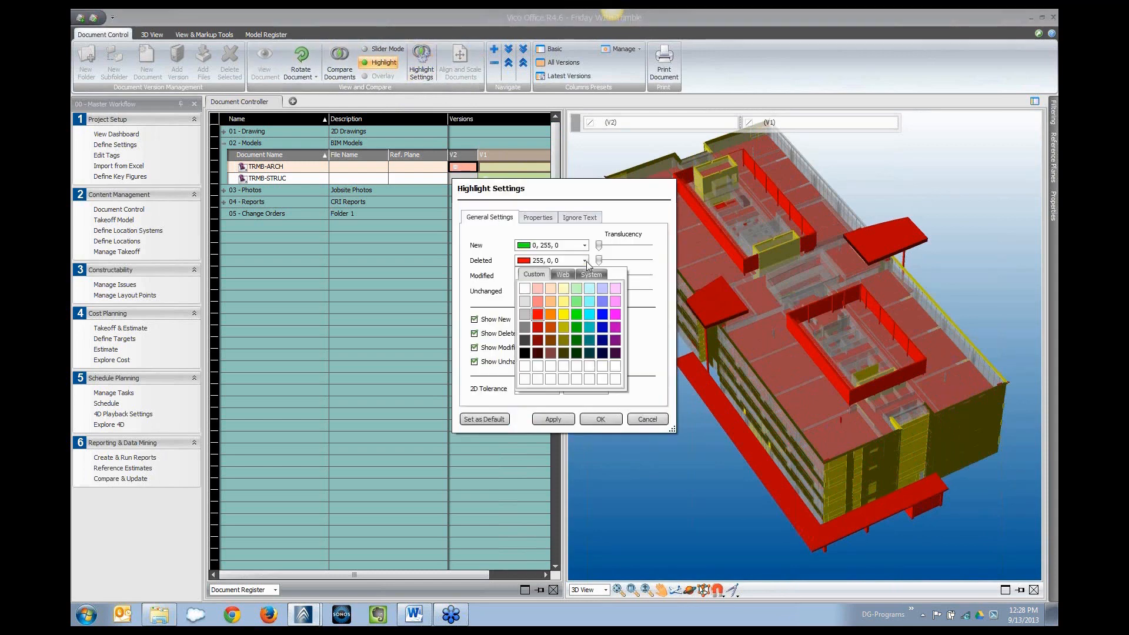
{"action": "left_click", "coordinate": [576, 314]}
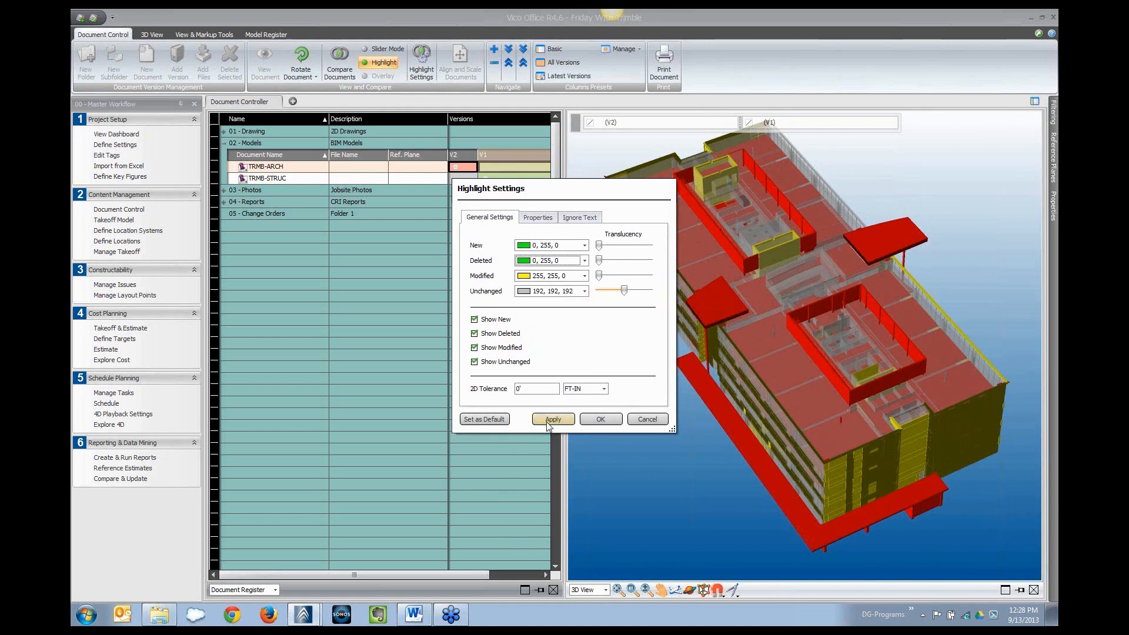
{"action": "left_click", "coordinate": [584, 245]}
{"action": "left_click", "coordinate": [537, 299]}
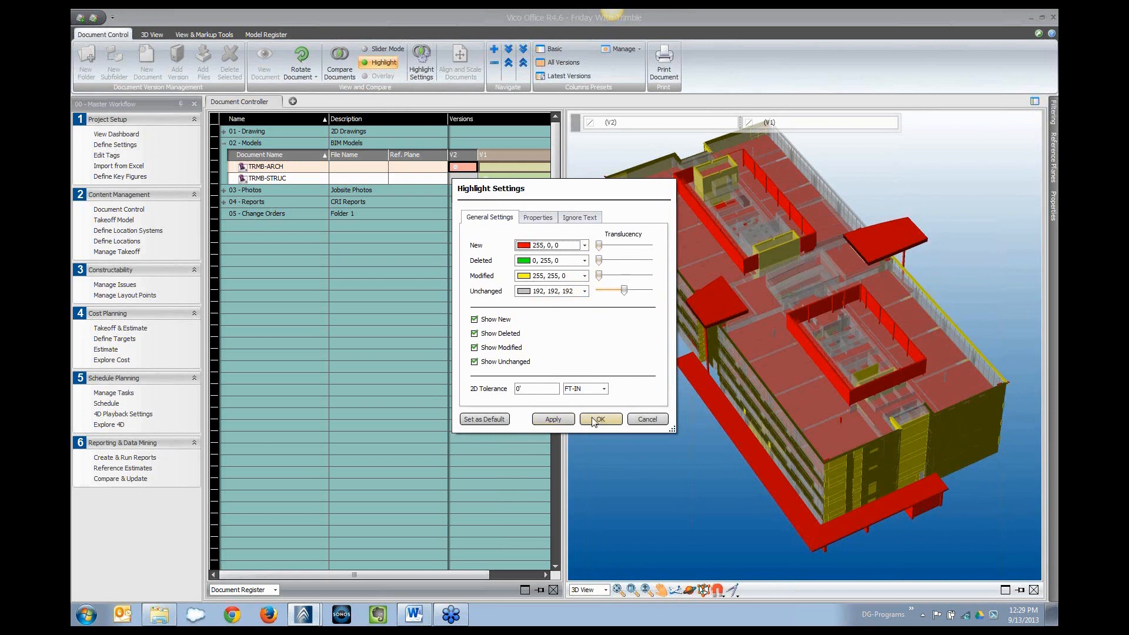
{"action": "left_click", "coordinate": [568, 420]}
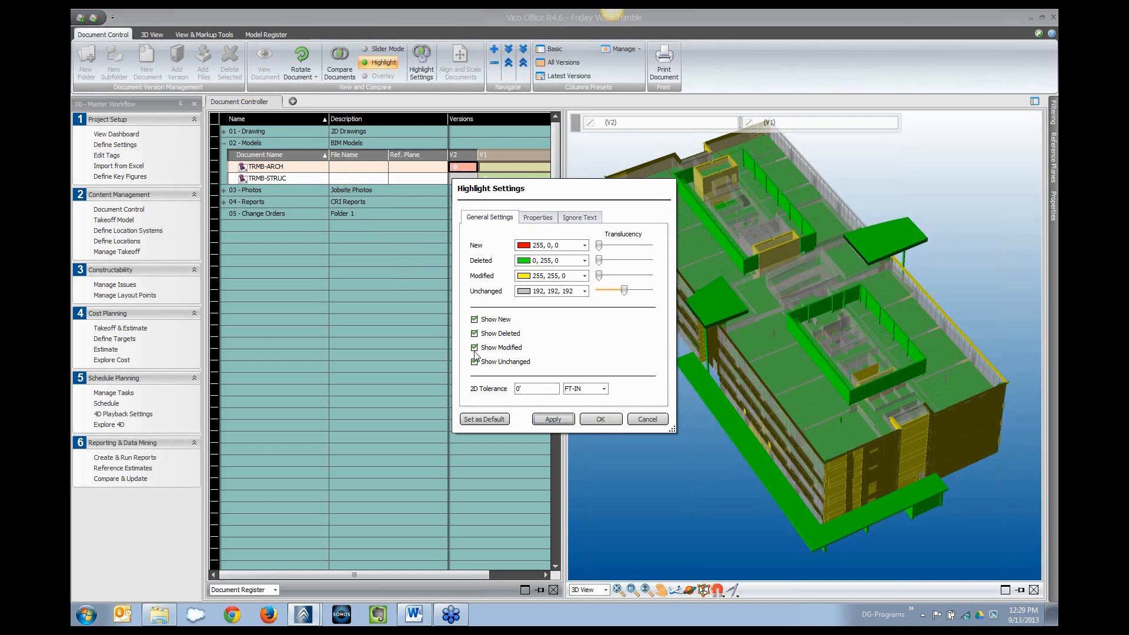
Hide modified and unchanged elements in the highlighted comparison, keeping only new and deleted ones shown.
{"action": "left_click", "coordinate": [475, 348]}
{"action": "left_click", "coordinate": [475, 361]}
{"action": "left_click", "coordinate": [542, 421]}
{"action": "left_click", "coordinate": [613, 421]}
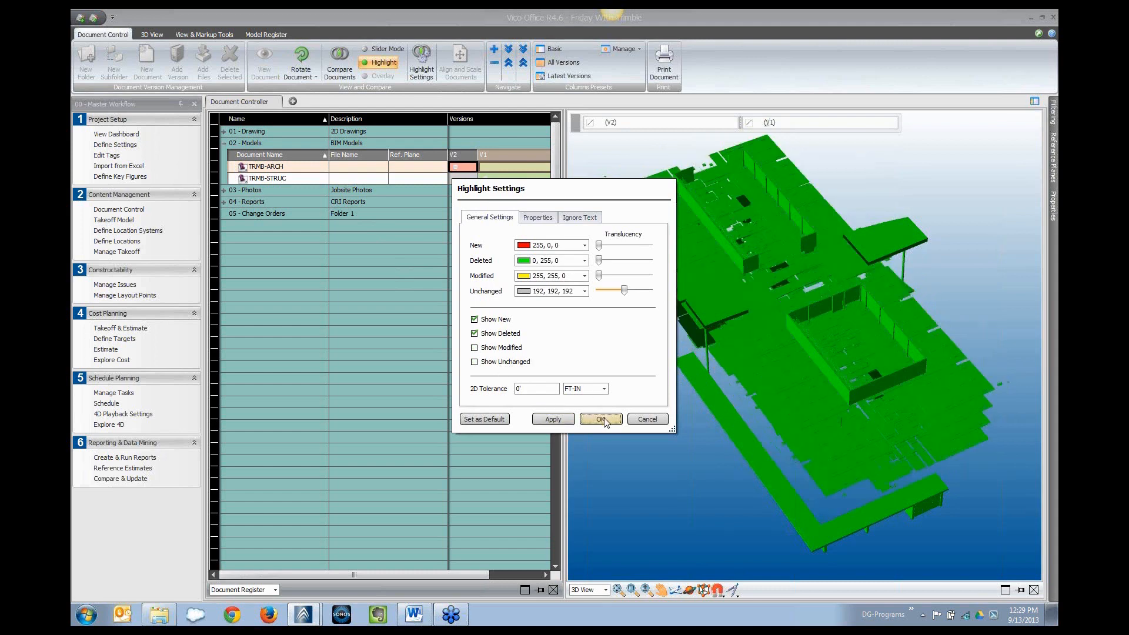
Examine the highlighted new and deleted elements across the building from several angles.
{"action": "left_click", "coordinate": [695, 589]}
{"action": "left_click_drag", "start_coordinate": [718, 468], "coordinate": [862, 434]}
{"action": "scroll", "coordinate": [862, 434], "scroll_direction": "up", "scroll_amount": 1}
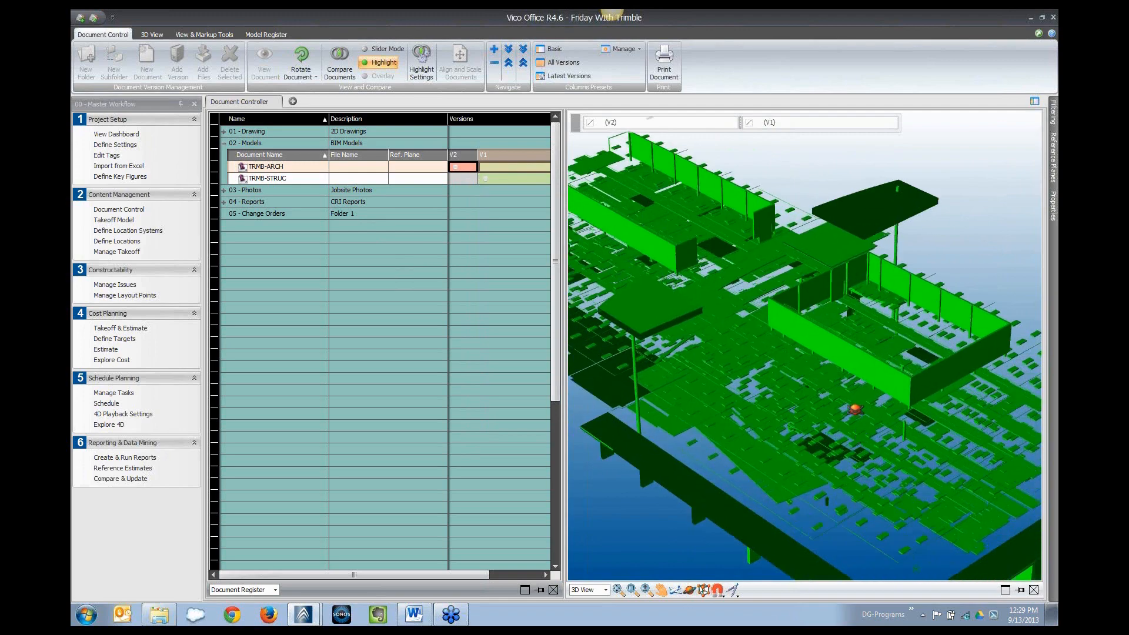
{"action": "left_click_drag", "start_coordinate": [857, 407], "coordinate": [778, 392]}
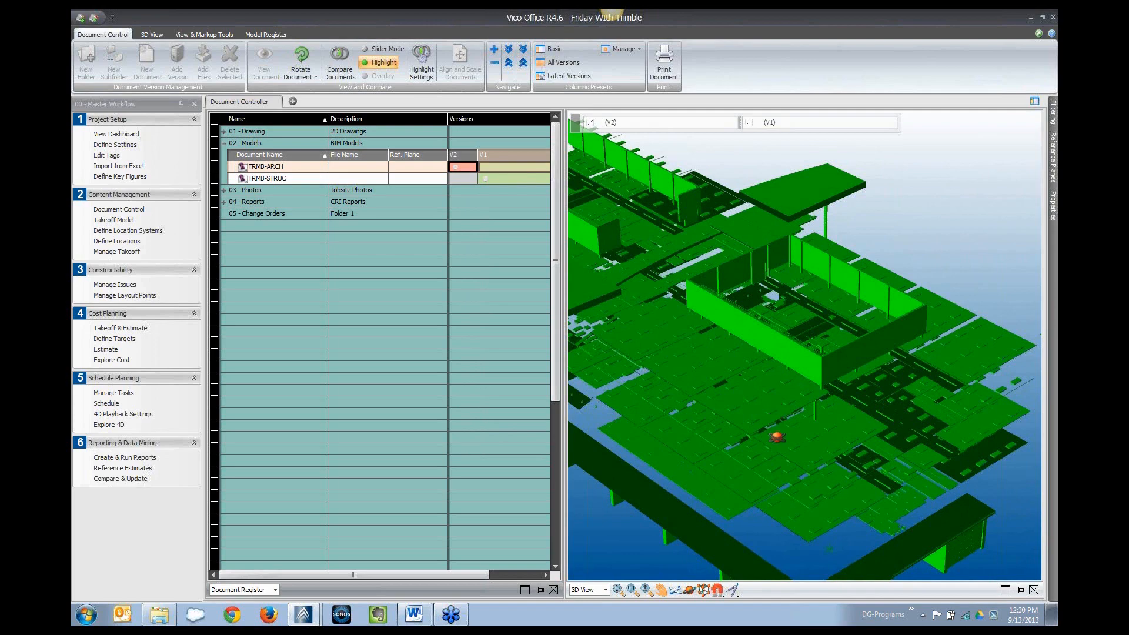
{"action": "left_click_drag", "start_coordinate": [811, 440], "coordinate": [784, 396]}
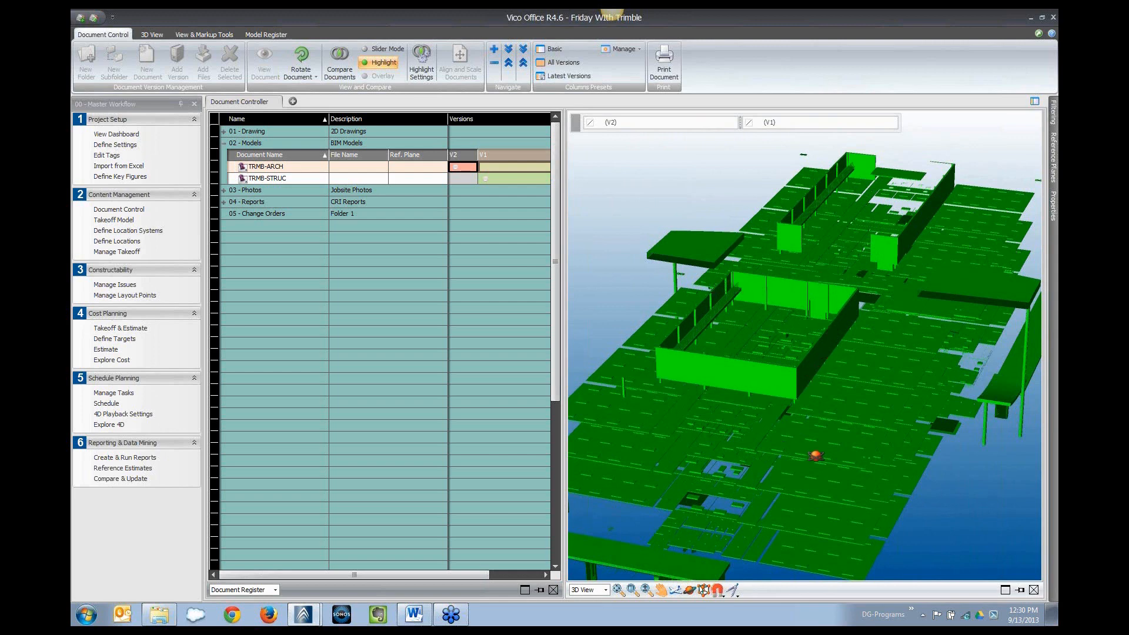
{"action": "mouse_move", "coordinate": [815, 455]}
{"action": "left_mouse_down"}
{"action": "mouse_move", "coordinate": [809, 447]}
{"action": "mouse_move", "coordinate": [821, 470]}
{"action": "left_mouse_up"}
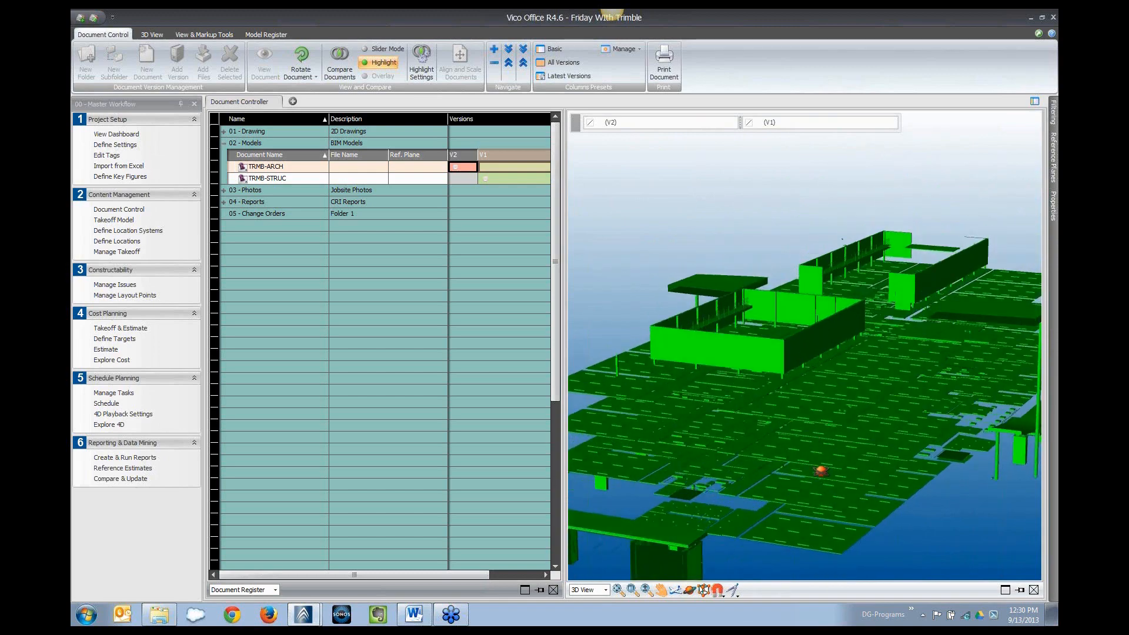
{"action": "scroll", "coordinate": [821, 471], "scroll_direction": "down", "scroll_amount": 2}
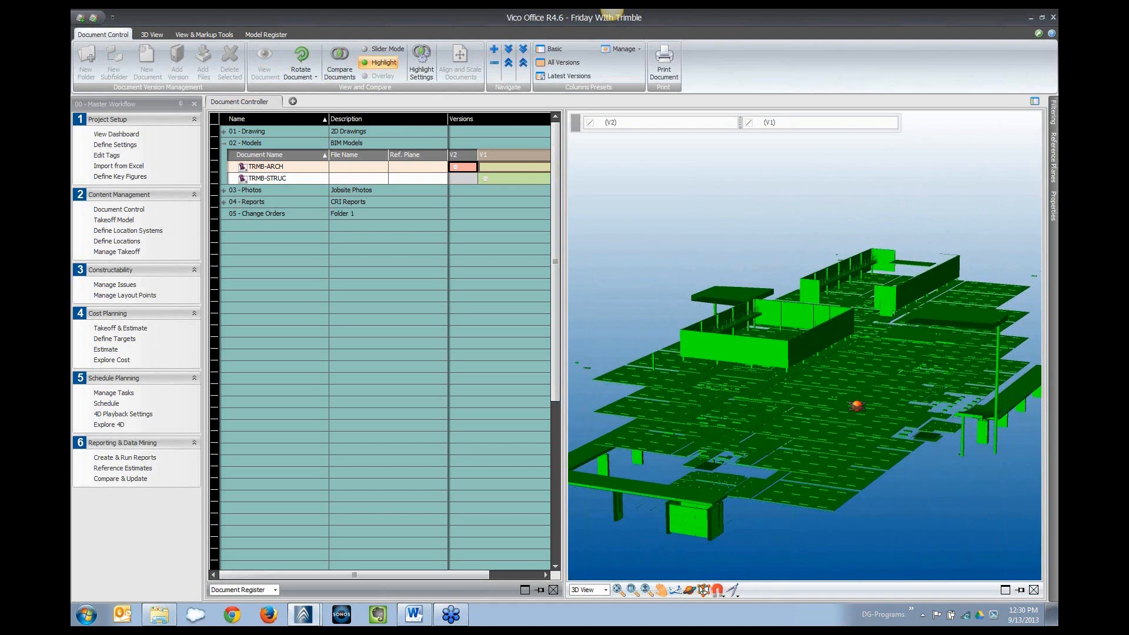
{"action": "left_click_drag", "start_coordinate": [780, 441], "coordinate": [795, 454]}
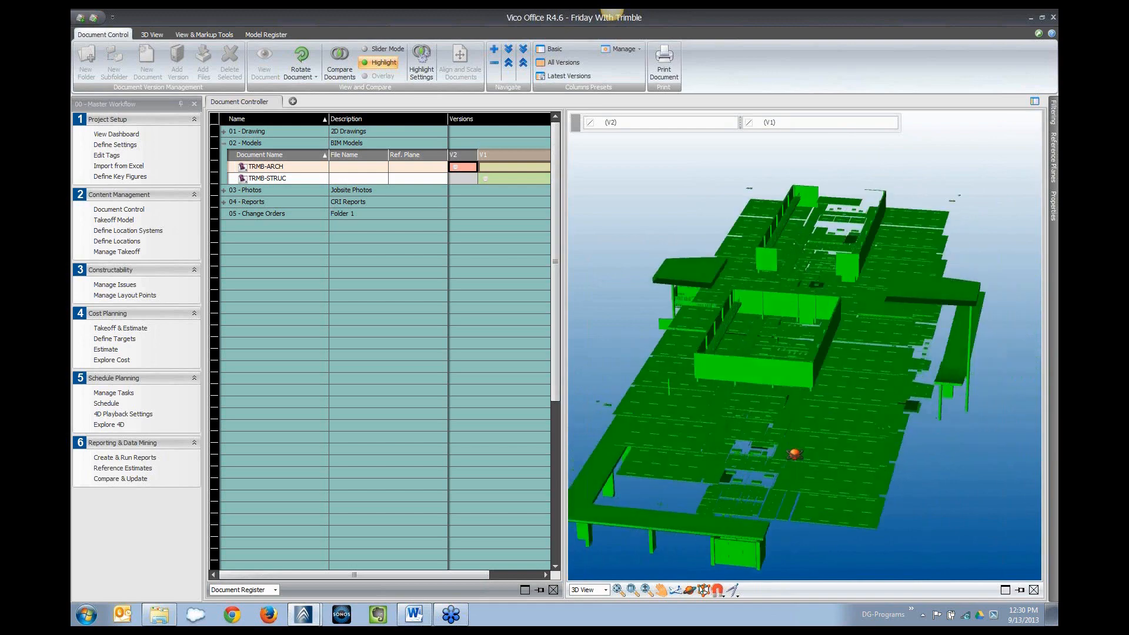
Show only modified elements in the comparison, hiding new and deleted ones, and examine them around the building.
{"action": "left_click", "coordinate": [417, 80]}
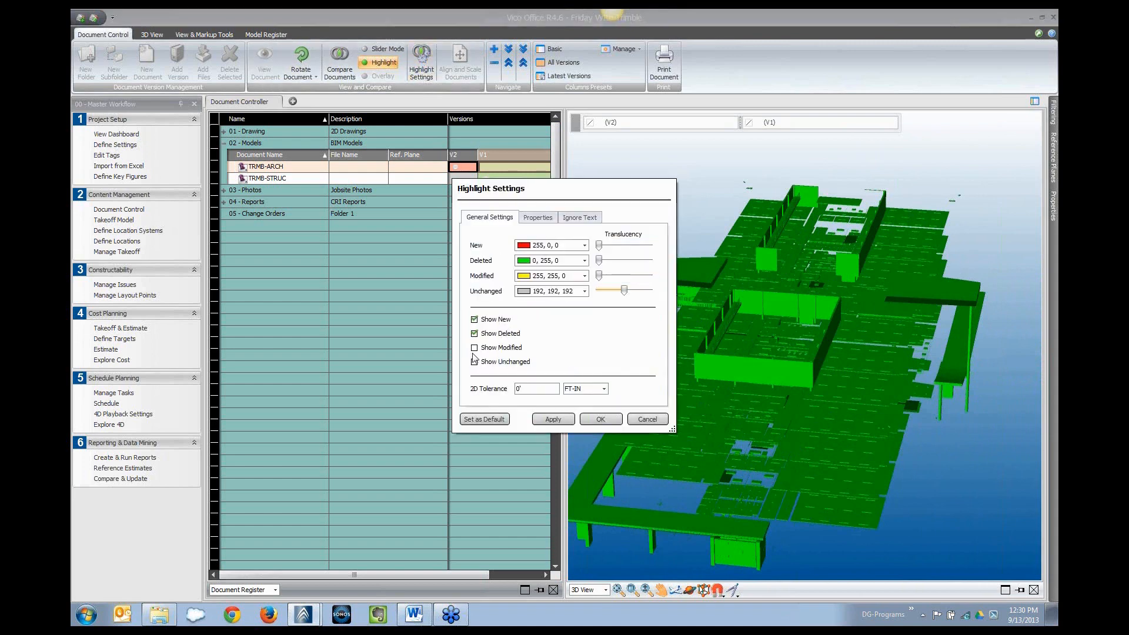
{"action": "left_click", "coordinate": [474, 348]}
{"action": "left_click", "coordinate": [475, 323]}
{"action": "left_click", "coordinate": [475, 334]}
{"action": "left_click", "coordinate": [568, 421]}
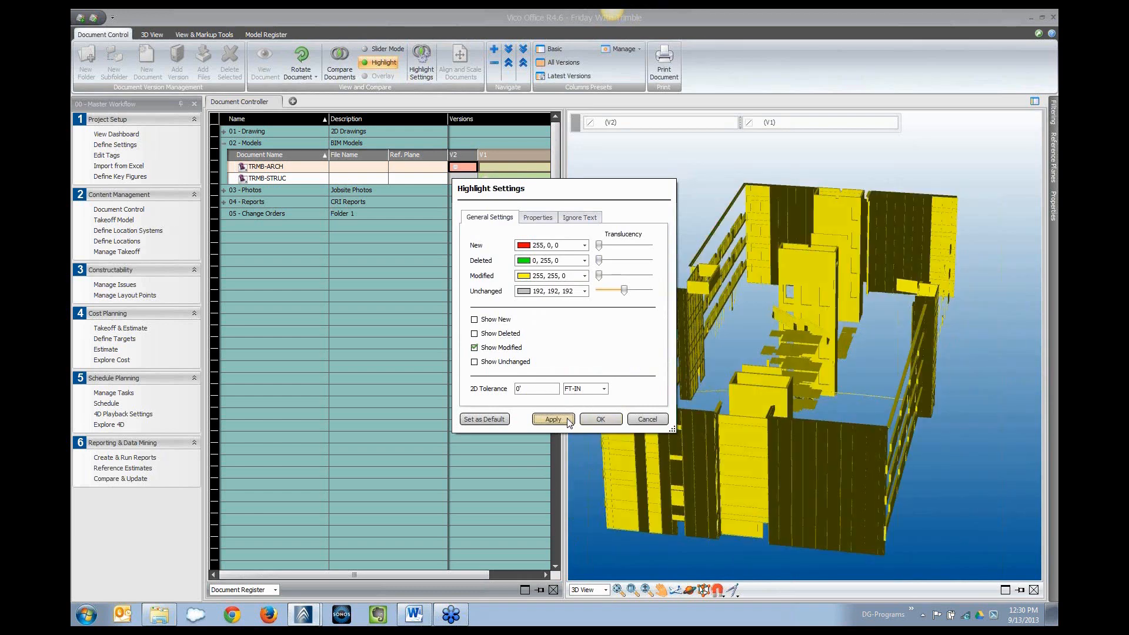
{"action": "left_click", "coordinate": [597, 420]}
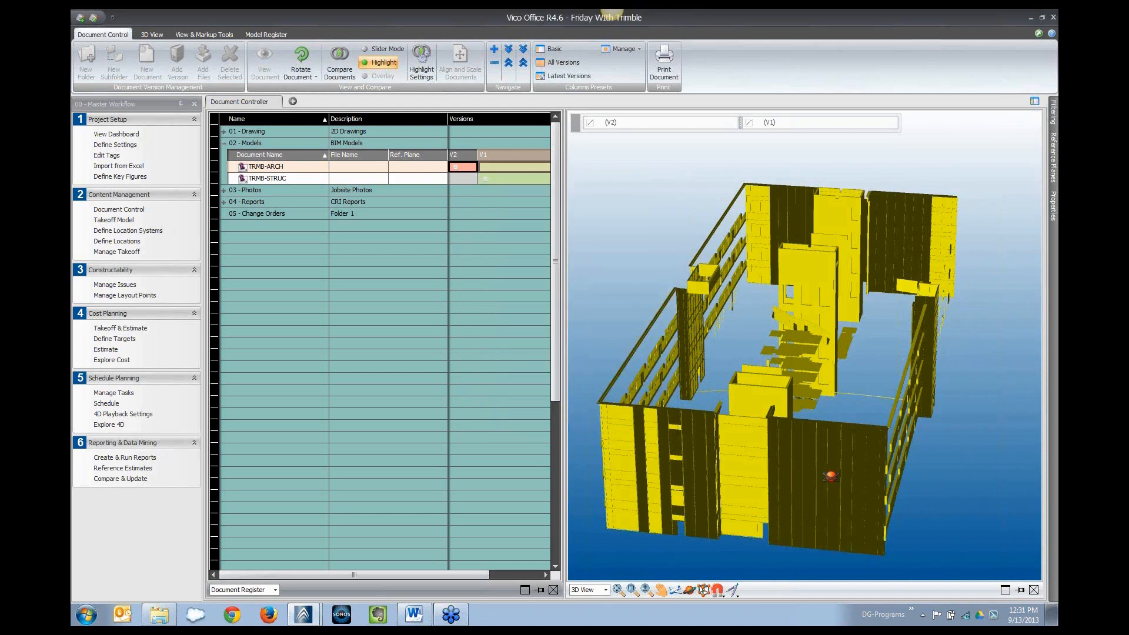
{"action": "left_click_drag", "start_coordinate": [825, 482], "coordinate": [945, 425]}
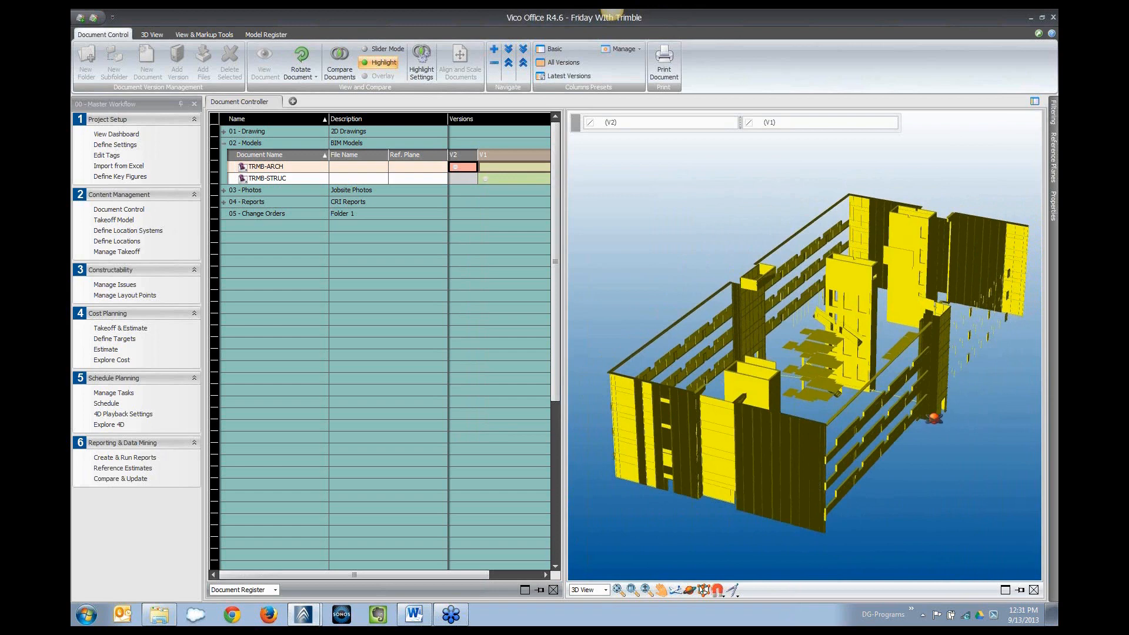
{"action": "middle_click_drag", "start_coordinate": [935, 420], "coordinate": [924, 410]}
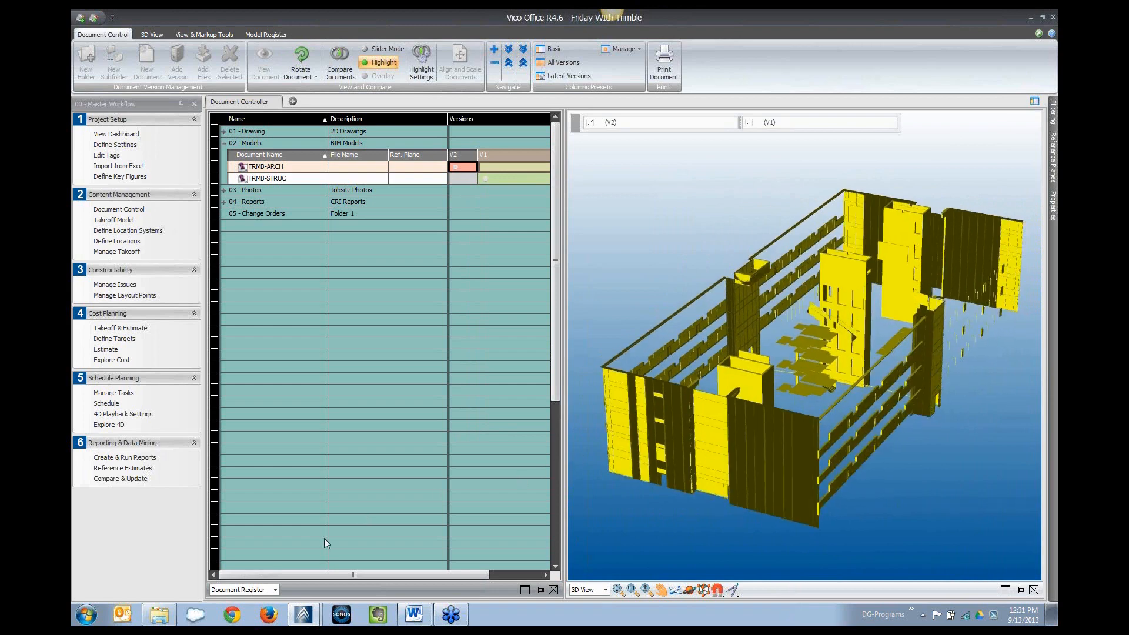
Replace the document register with the Issue Manager, show the issue in its detailed form layout and widen the form pane.
{"action": "left_click", "coordinate": [275, 591]}
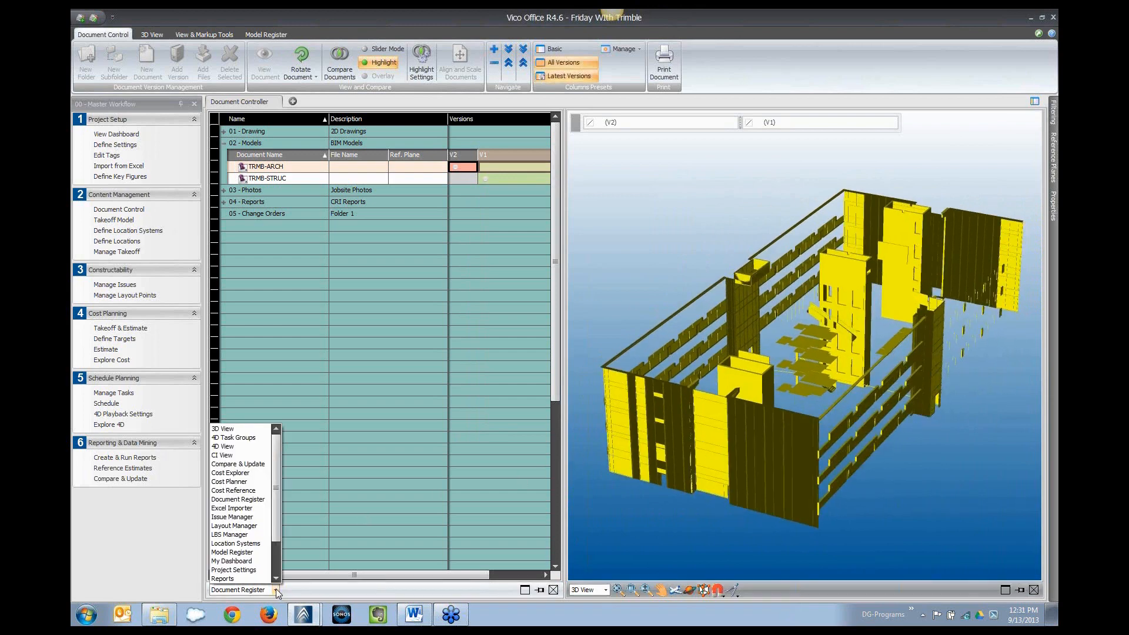
{"action": "left_click", "coordinate": [251, 517]}
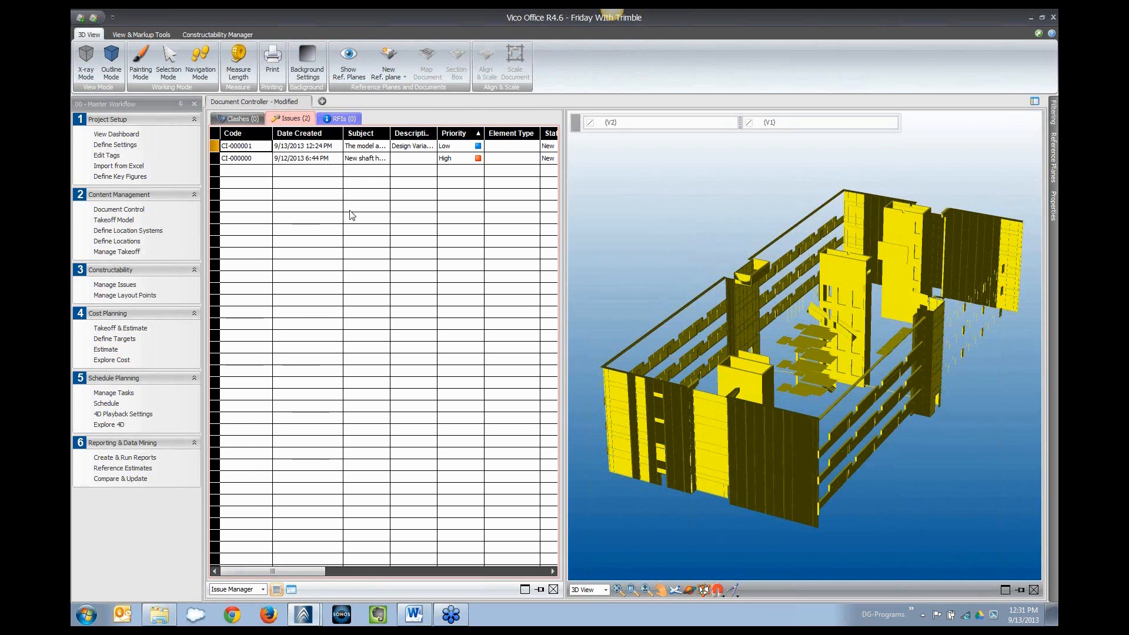
{"action": "left_click", "coordinate": [291, 590]}
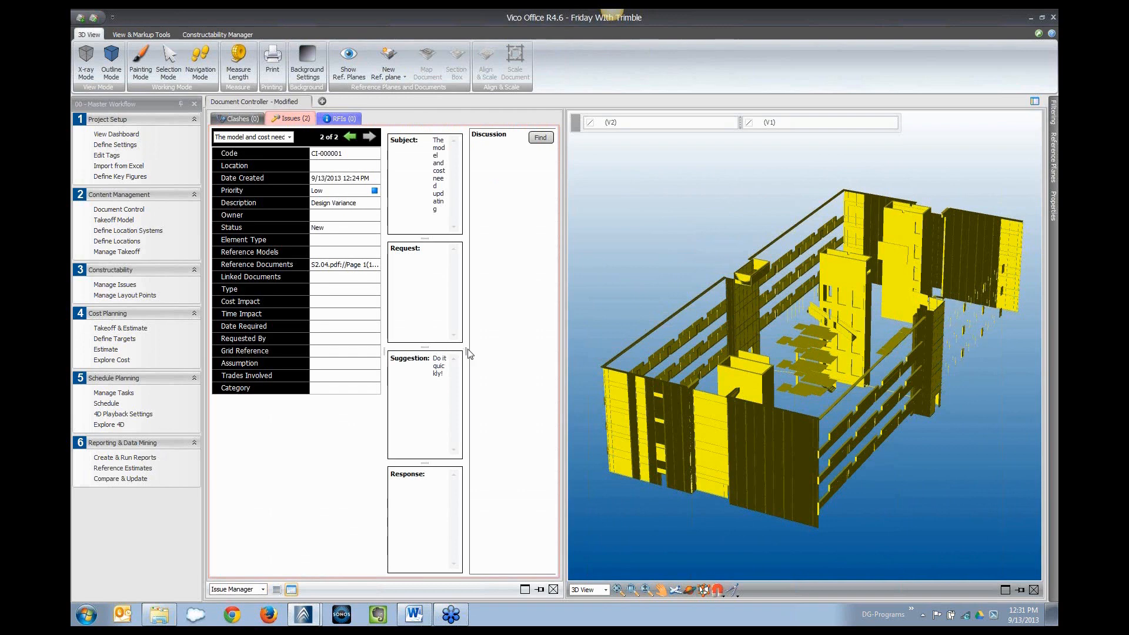
{"action": "left_click_drag", "start_coordinate": [464, 352], "coordinate": [657, 360]}
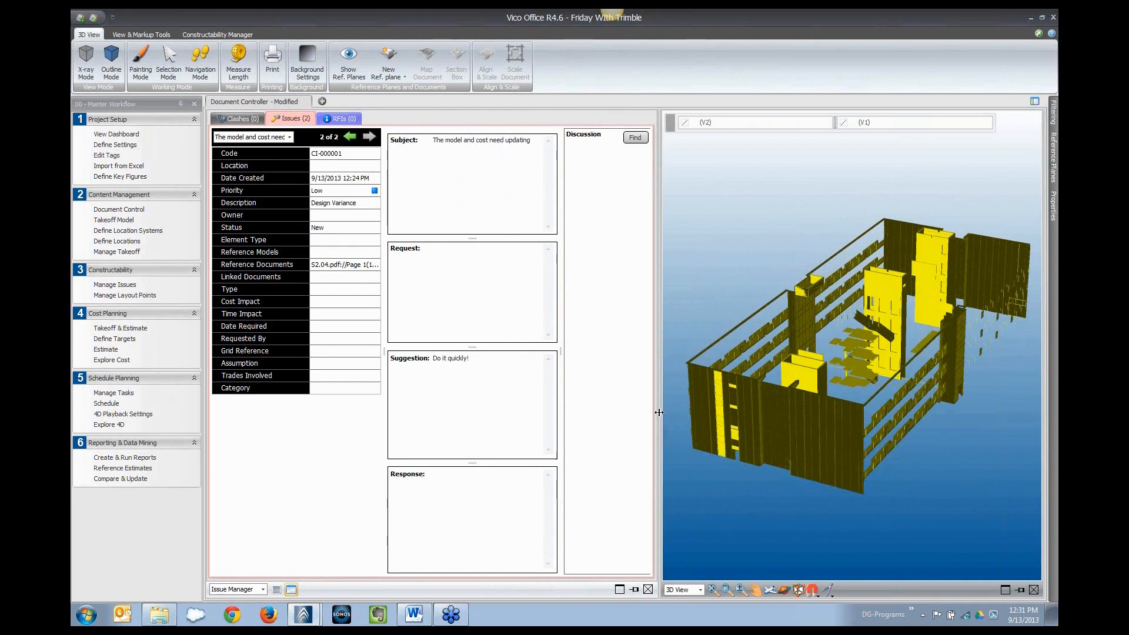
Create a new issue by drawing a markup cloud around the whole group of modified elements in the 3D view.
{"action": "left_click", "coordinate": [141, 34]}
{"action": "left_click", "coordinate": [127, 62]}
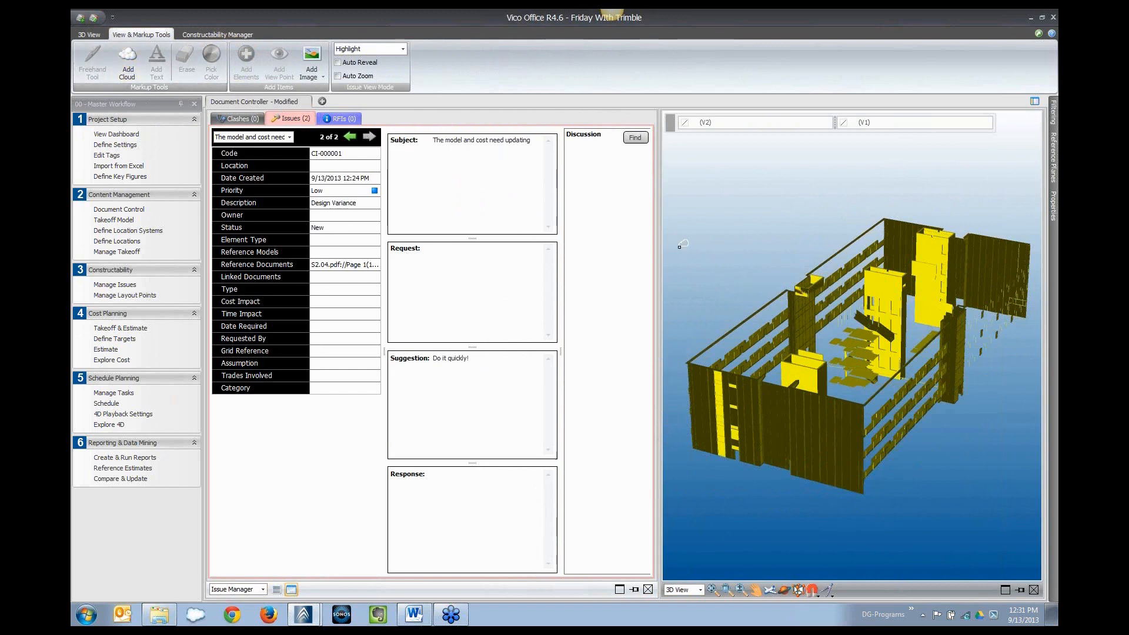
{"action": "mouse_move", "coordinate": [705, 255]}
{"action": "left_mouse_down"}
{"action": "mouse_move", "coordinate": [688, 411]}
{"action": "mouse_move", "coordinate": [709, 487]}
{"action": "mouse_move", "coordinate": [819, 500]}
{"action": "mouse_move", "coordinate": [918, 447]}
{"action": "mouse_move", "coordinate": [1008, 346]}
{"action": "mouse_move", "coordinate": [1040, 260]}
{"action": "mouse_move", "coordinate": [976, 213]}
{"action": "mouse_move", "coordinate": [874, 222]}
{"action": "mouse_move", "coordinate": [702, 264]}
{"action": "left_mouse_up"}
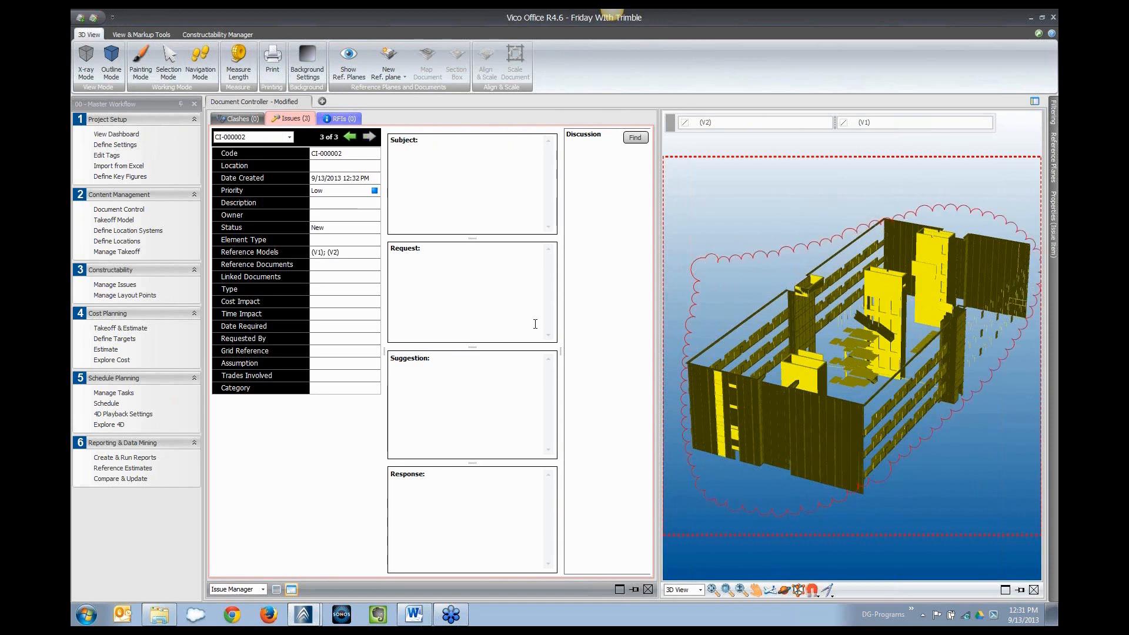
Enter the issue's subject "This all the new walls that we need in the cost plan" and request "Make sure you look at S2.02".
{"action": "left_click", "coordinate": [443, 147]}
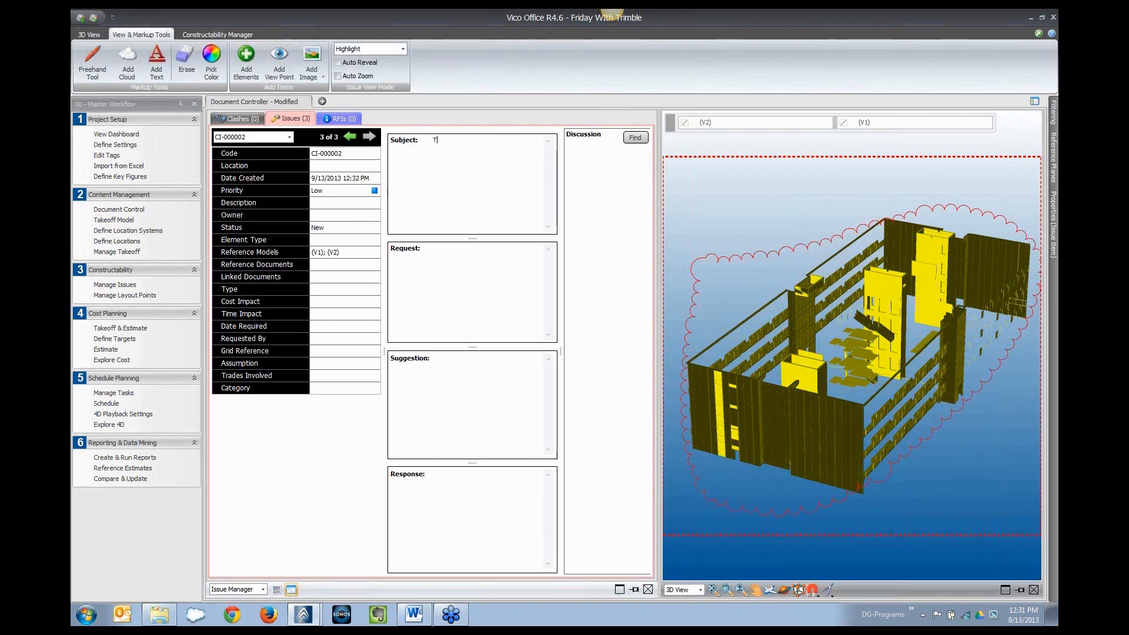
{"action": "type", "text": "This all the new walls that we need in the c"}
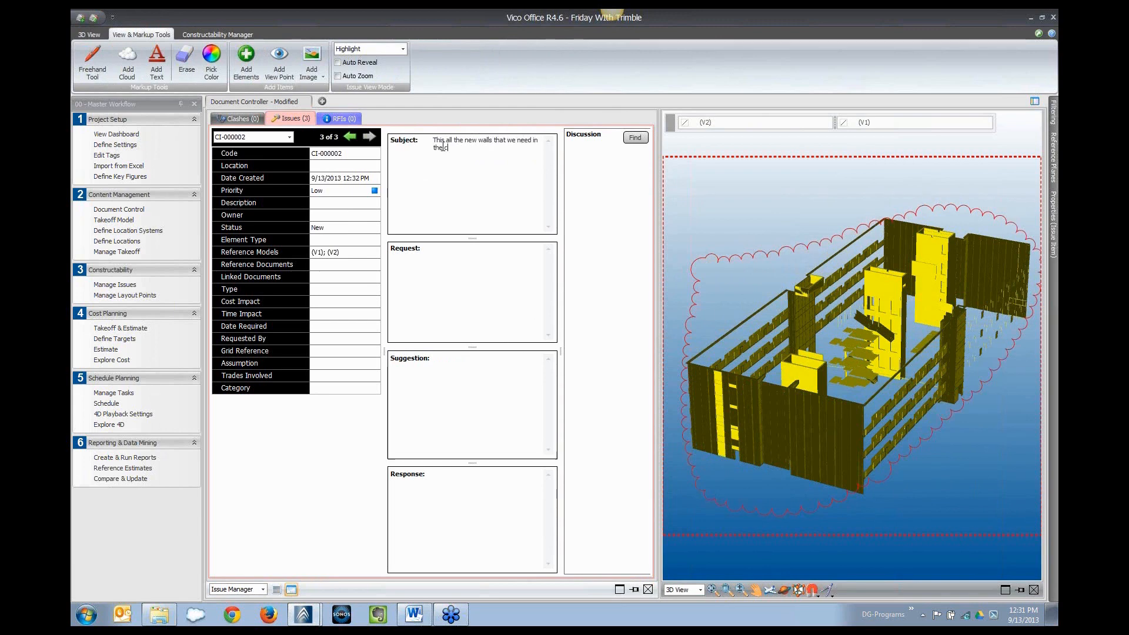
{"action": "type", "text": "ost plan"}
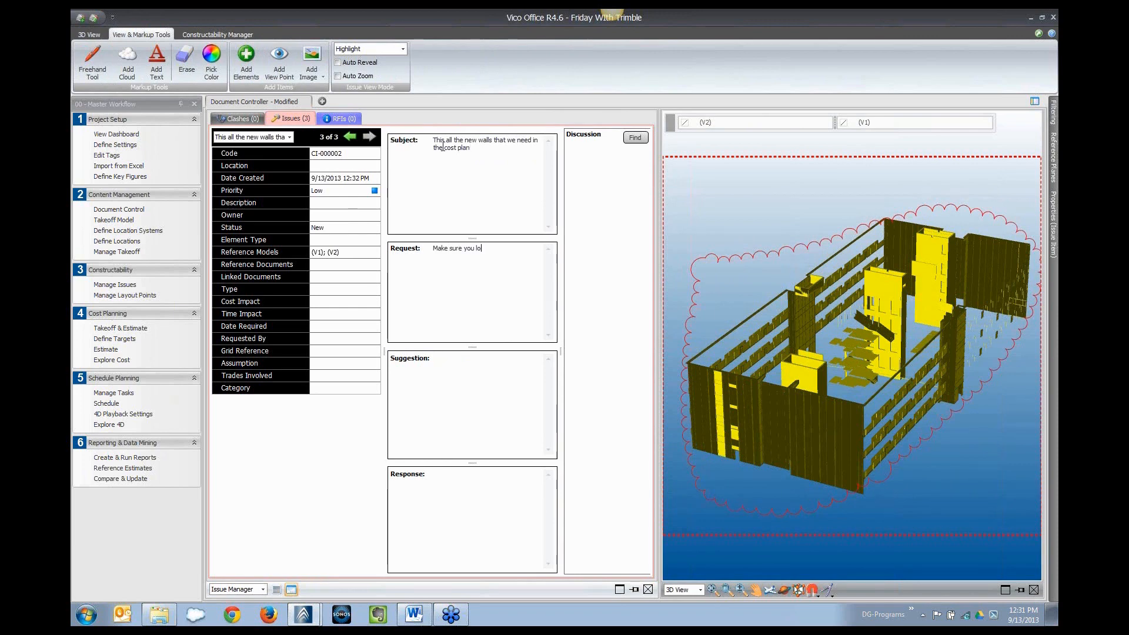
{"action": "type", "text": " at"}
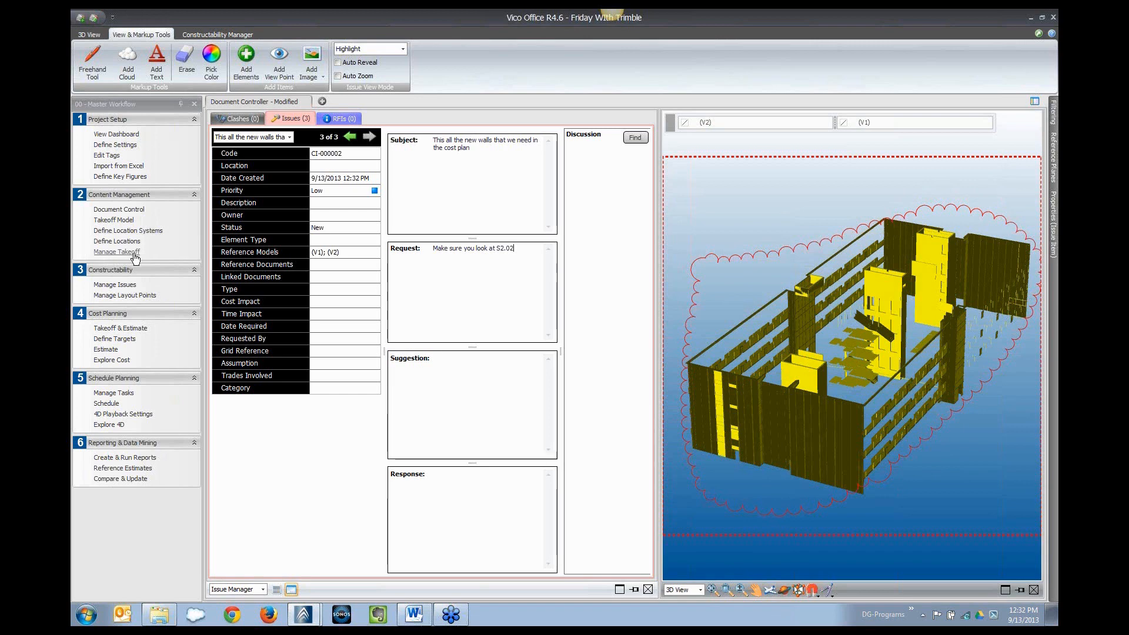
Return to document control, collapse the 02 - Models folder, and set the model filtering to manual selection.
{"action": "left_click", "coordinate": [119, 213]}
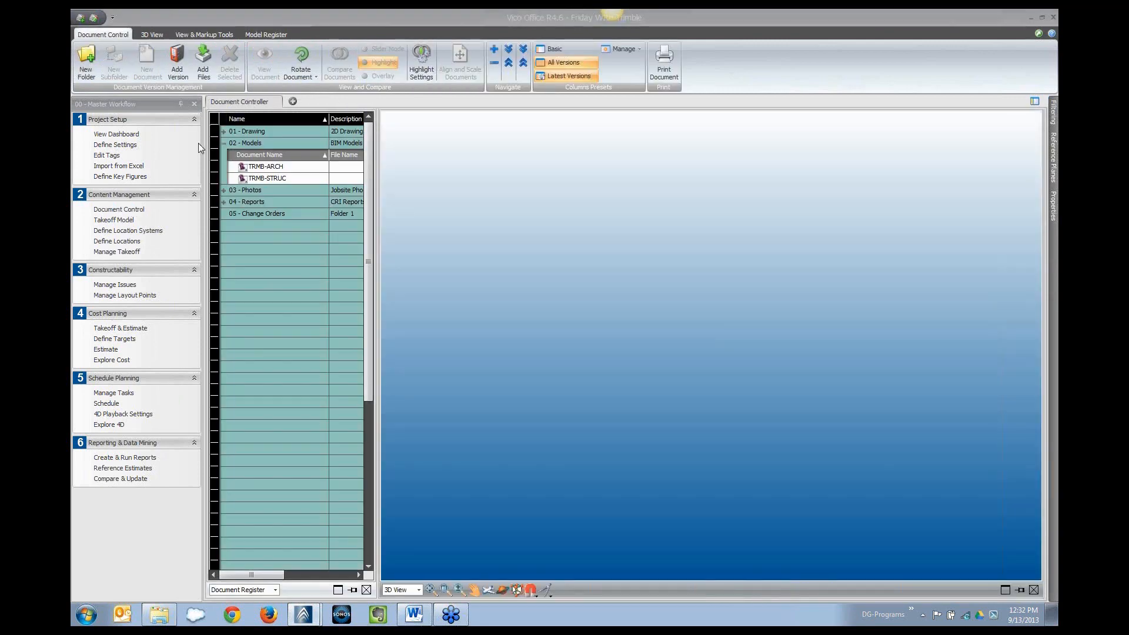
{"action": "left_click", "coordinate": [224, 142]}
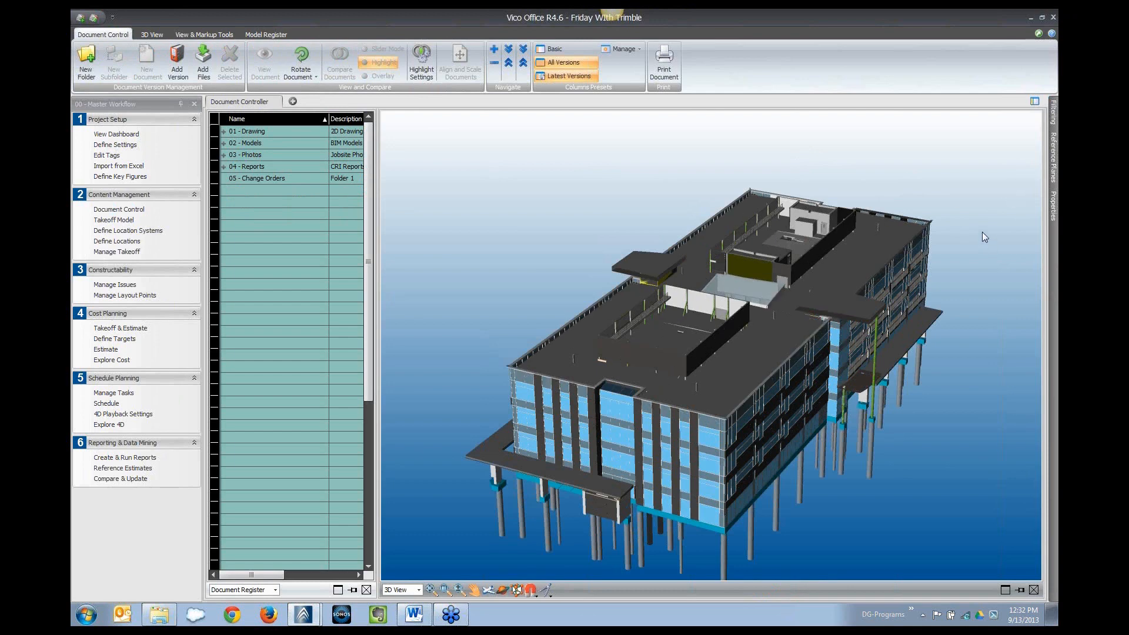
{"action": "middle_click_drag", "start_coordinate": [982, 233], "coordinate": [987, 206]}
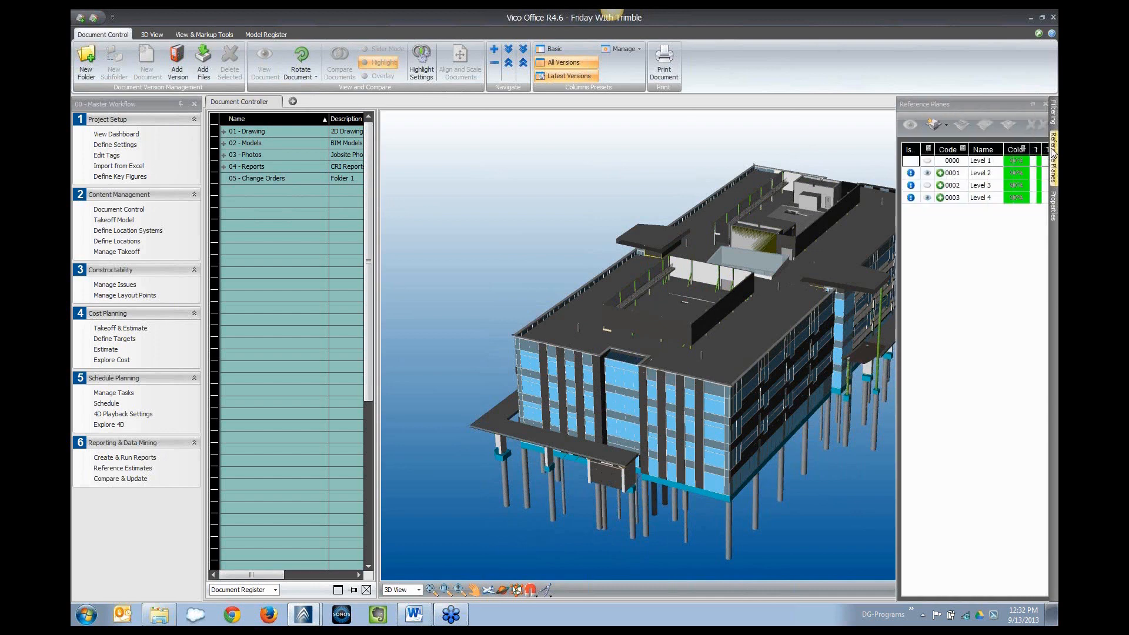
{"action": "mouse_move", "coordinate": [1054, 115]}
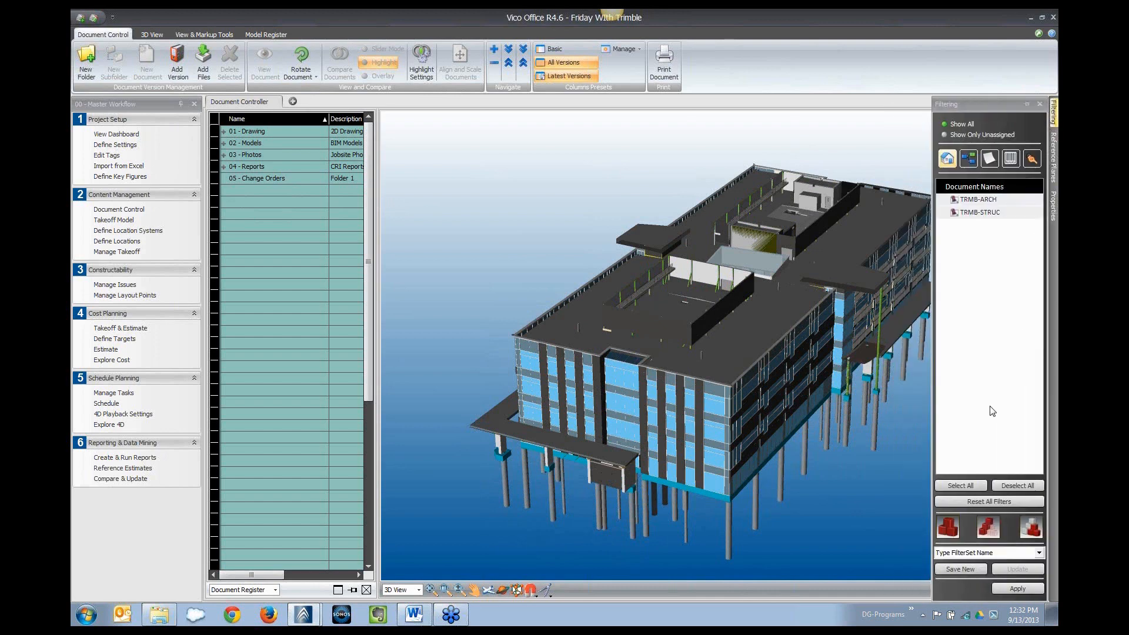
{"action": "left_click", "coordinate": [1032, 158]}
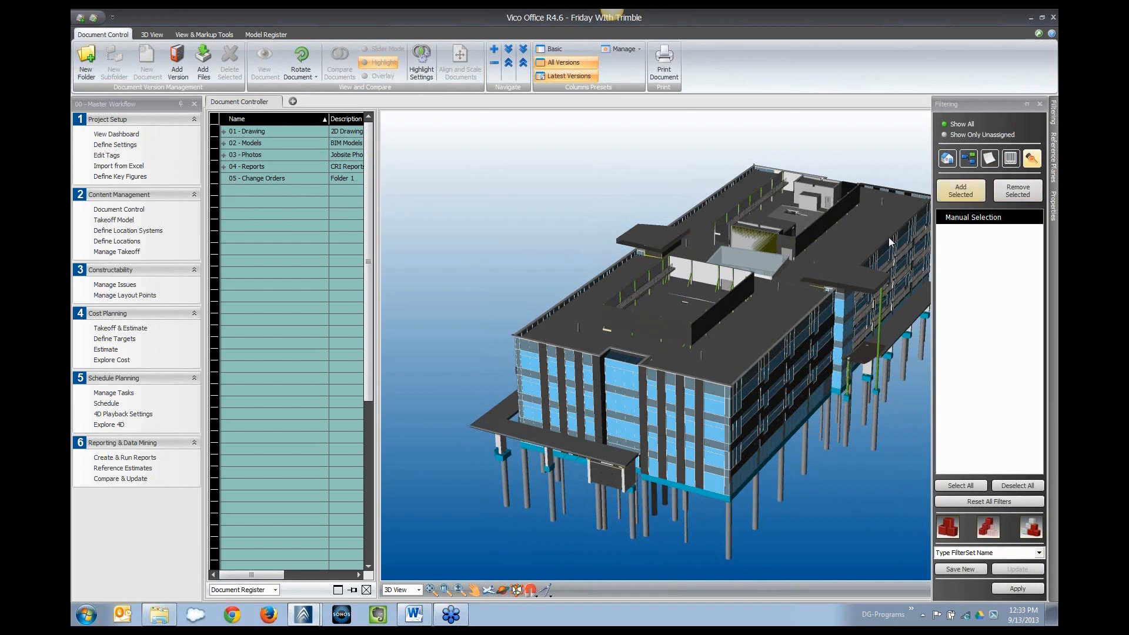
In the takeoff model, isolate the Floor Construction elements in the 3D view and expand that item's takeoff quantities.
{"action": "left_click", "coordinate": [275, 590]}
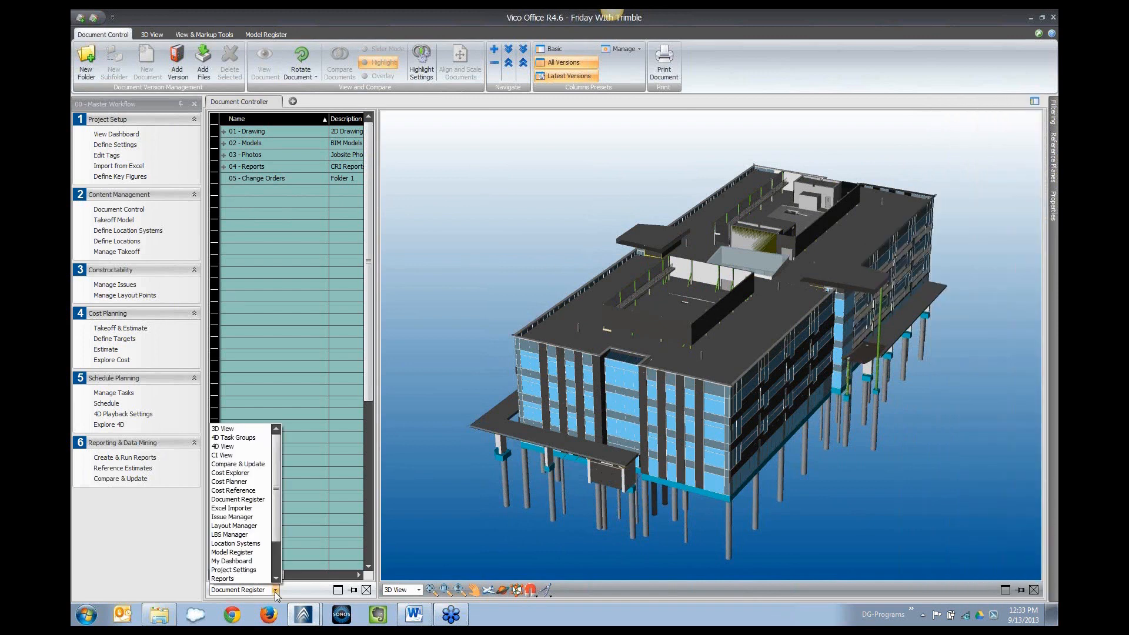
{"action": "left_click", "coordinate": [114, 220]}
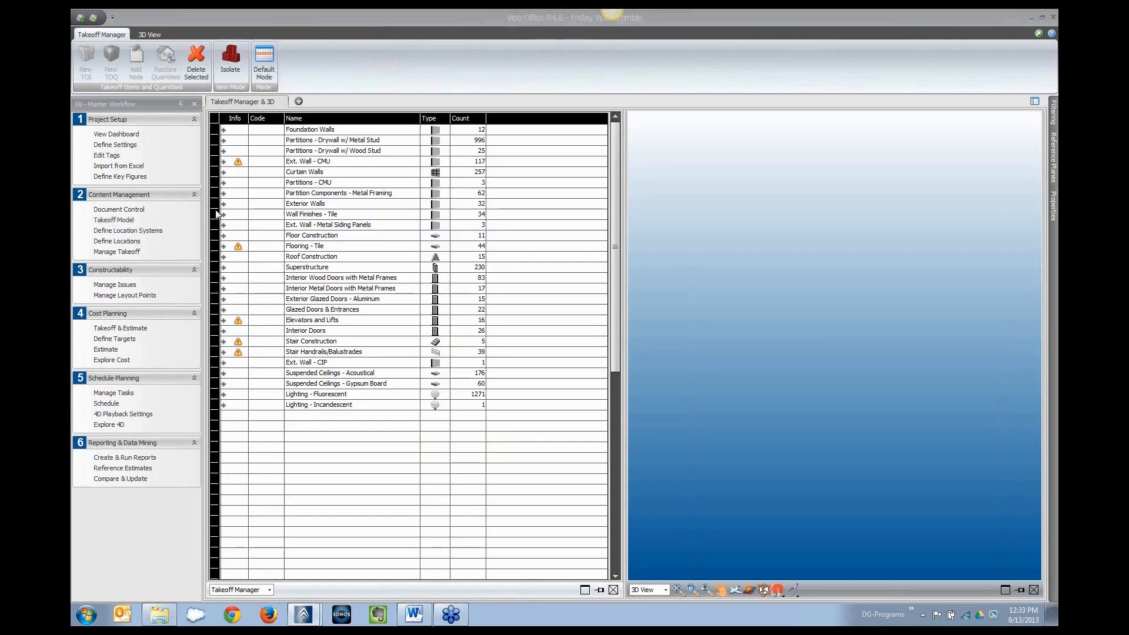
{"action": "left_click", "coordinate": [338, 236]}
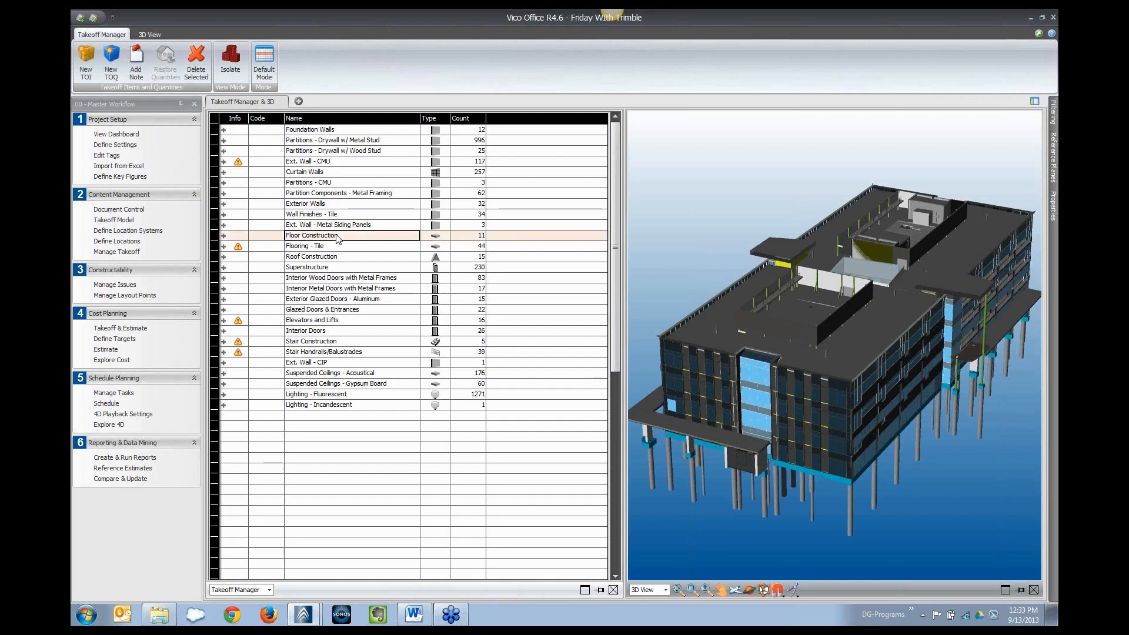
{"action": "right_click", "coordinate": [337, 236]}
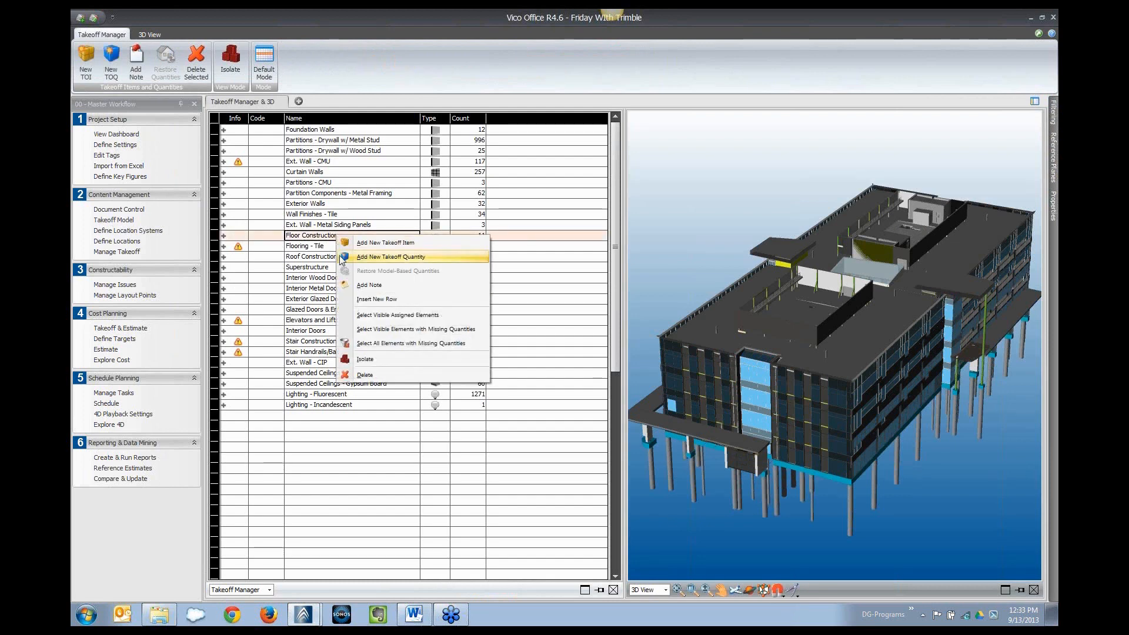
{"action": "left_click", "coordinate": [365, 360]}
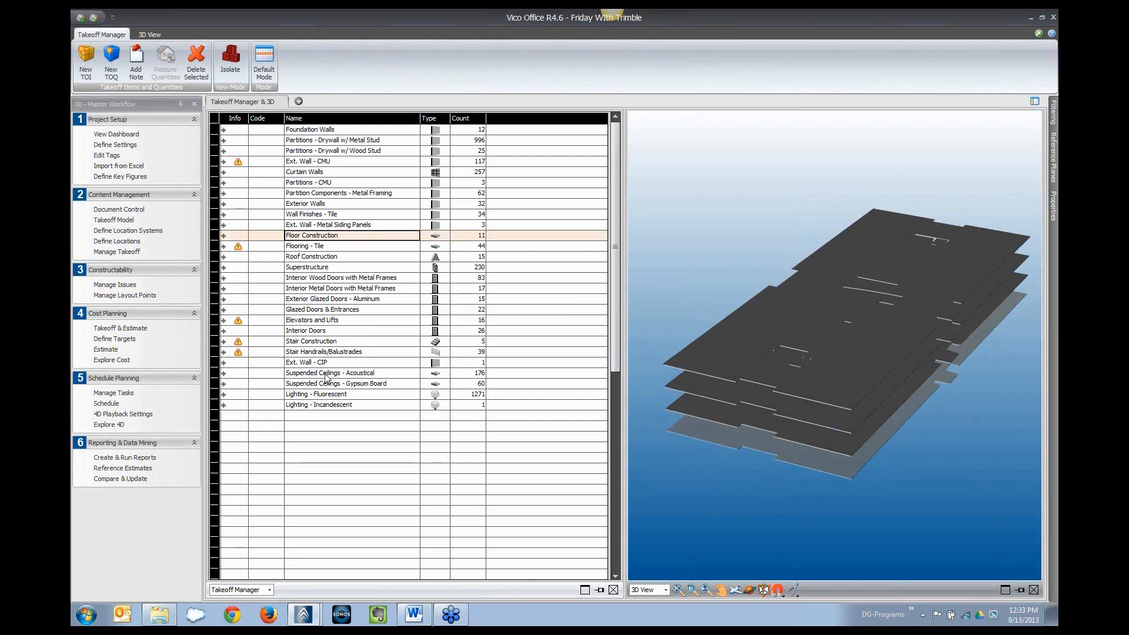
{"action": "left_click", "coordinate": [223, 235]}
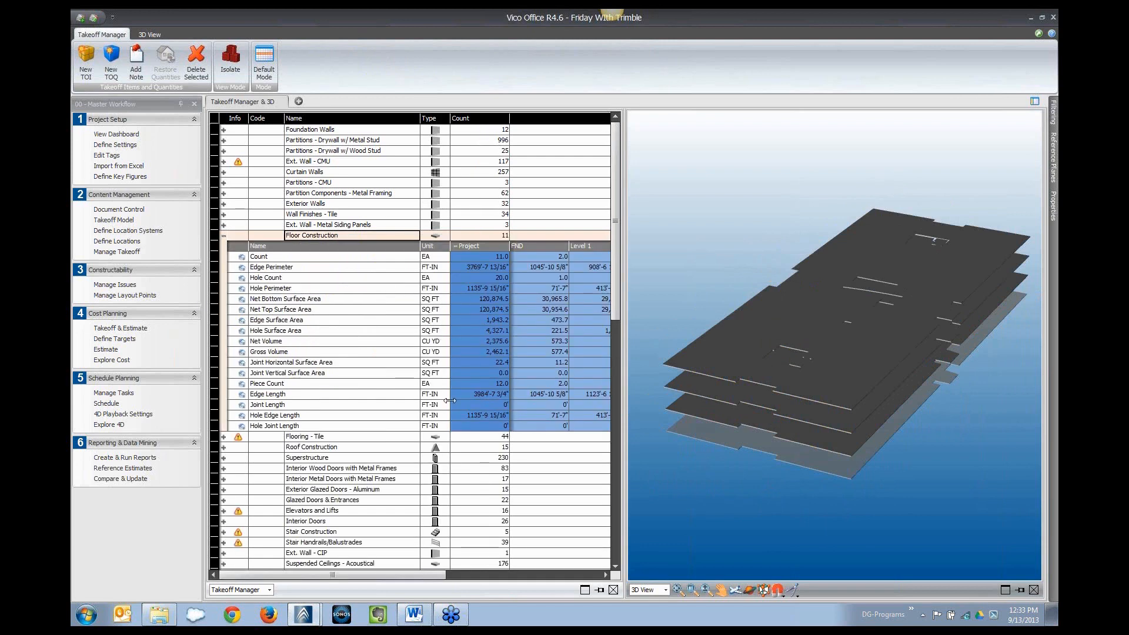
{"action": "left_click_drag", "start_coordinate": [372, 579], "coordinate": [338, 562]}
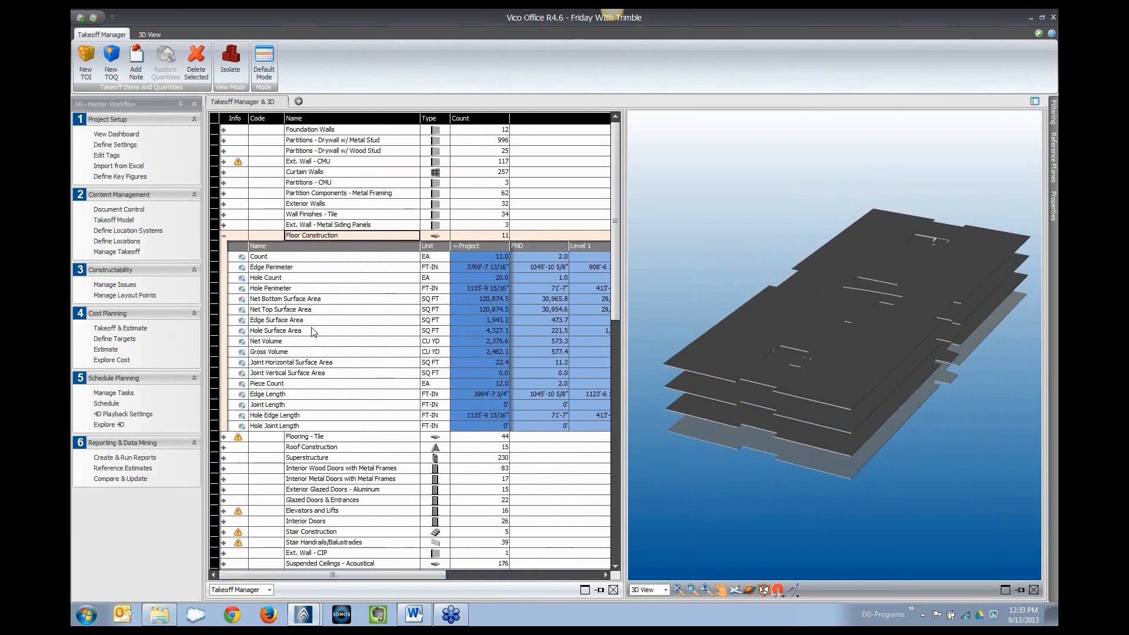
Select all visible elements assigned to the Floor Construction takeoff item.
{"action": "left_click", "coordinate": [358, 234]}
{"action": "left_click", "coordinate": [270, 239]}
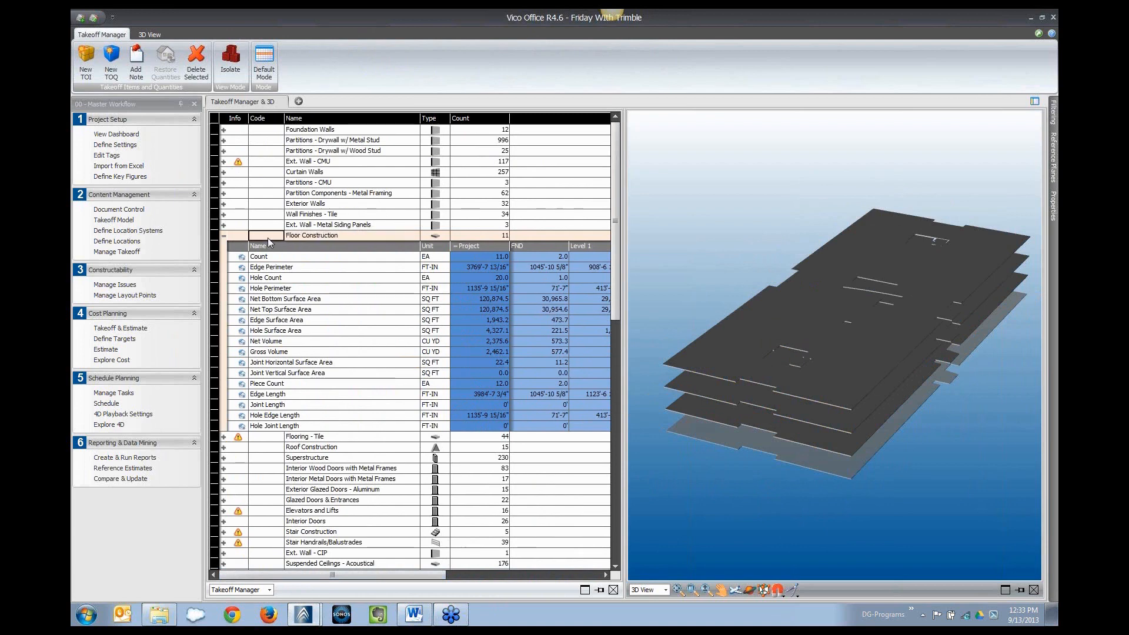
{"action": "right_click", "coordinate": [268, 238]}
{"action": "left_click", "coordinate": [324, 322]}
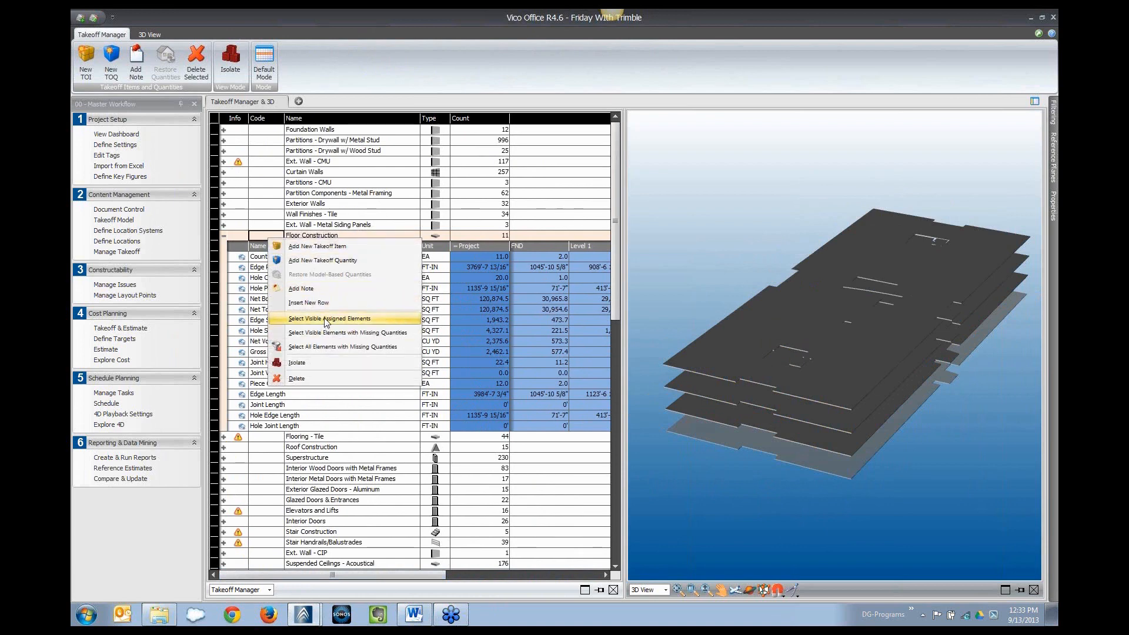
Add the selected floor slabs to the manual selection filter and apply it to the 3D view.
{"action": "left_click", "coordinate": [1053, 113]}
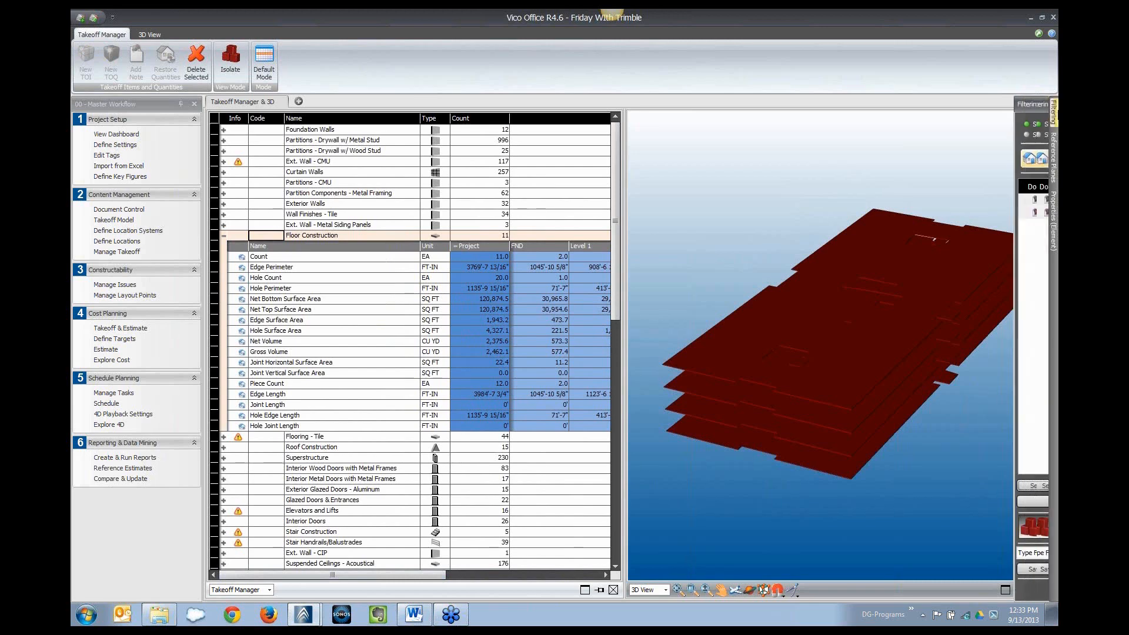
{"action": "left_click", "coordinate": [959, 192]}
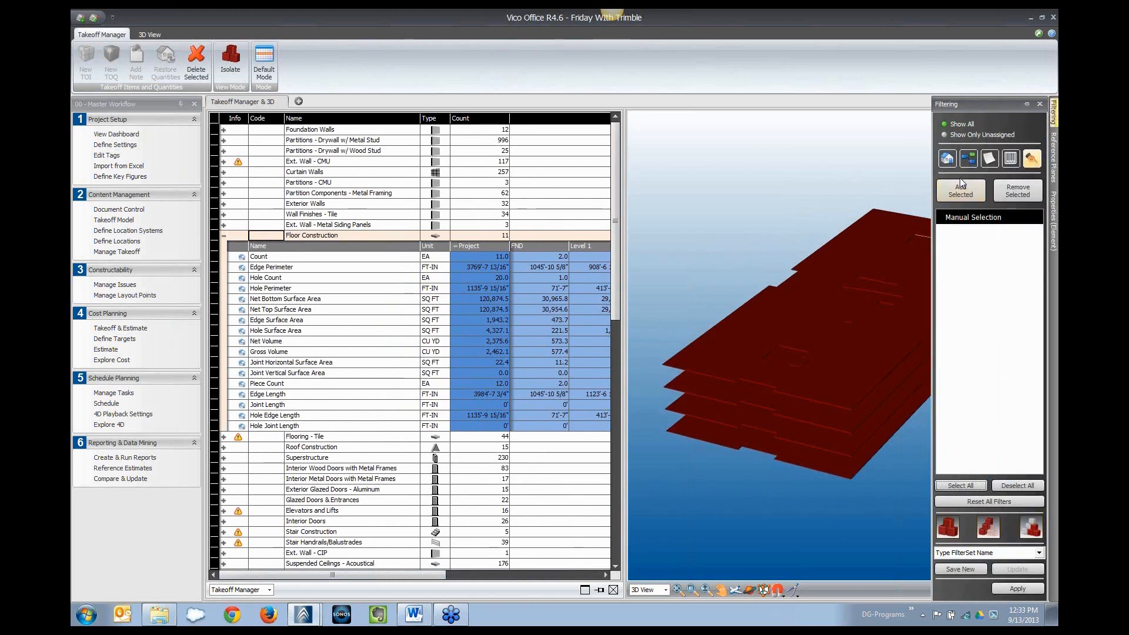
{"action": "left_click", "coordinate": [958, 195]}
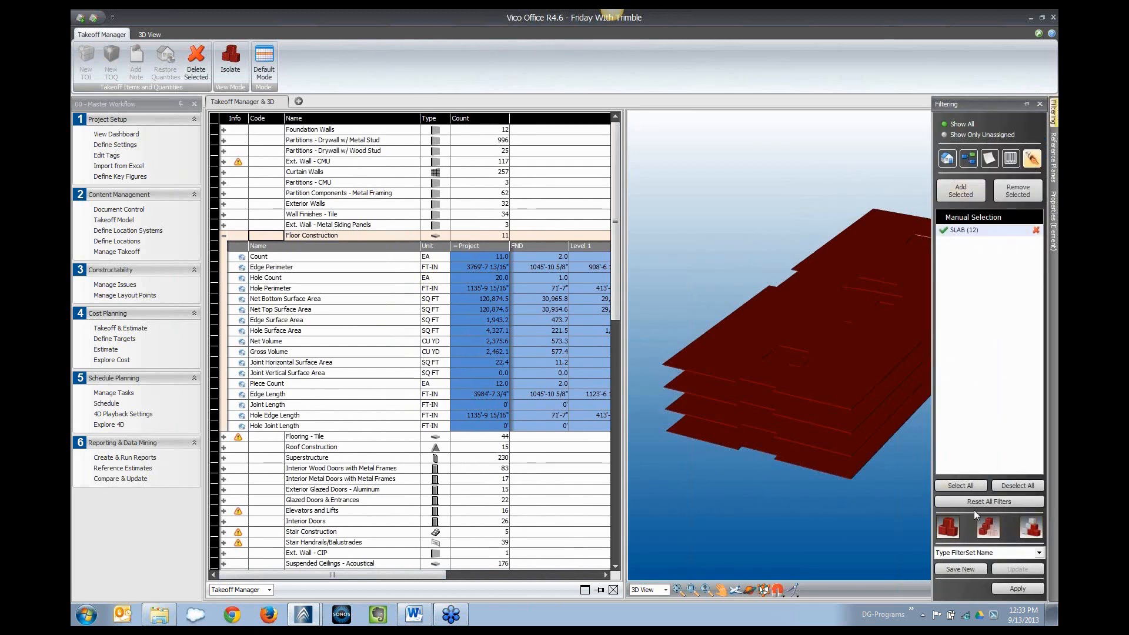
{"action": "left_click", "coordinate": [948, 527]}
{"action": "left_click", "coordinate": [1009, 587]}
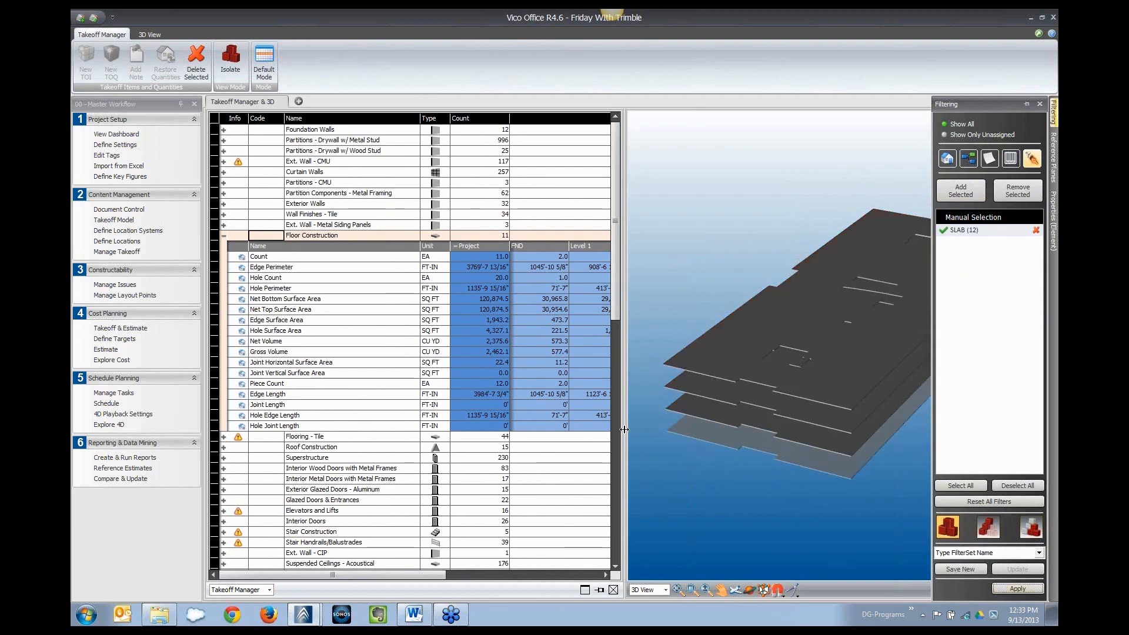
Return to document control and dock a widened Reference Planes list beside the filtered floor slabs.
{"action": "left_click_drag", "start_coordinate": [624, 430], "coordinate": [511, 462]}
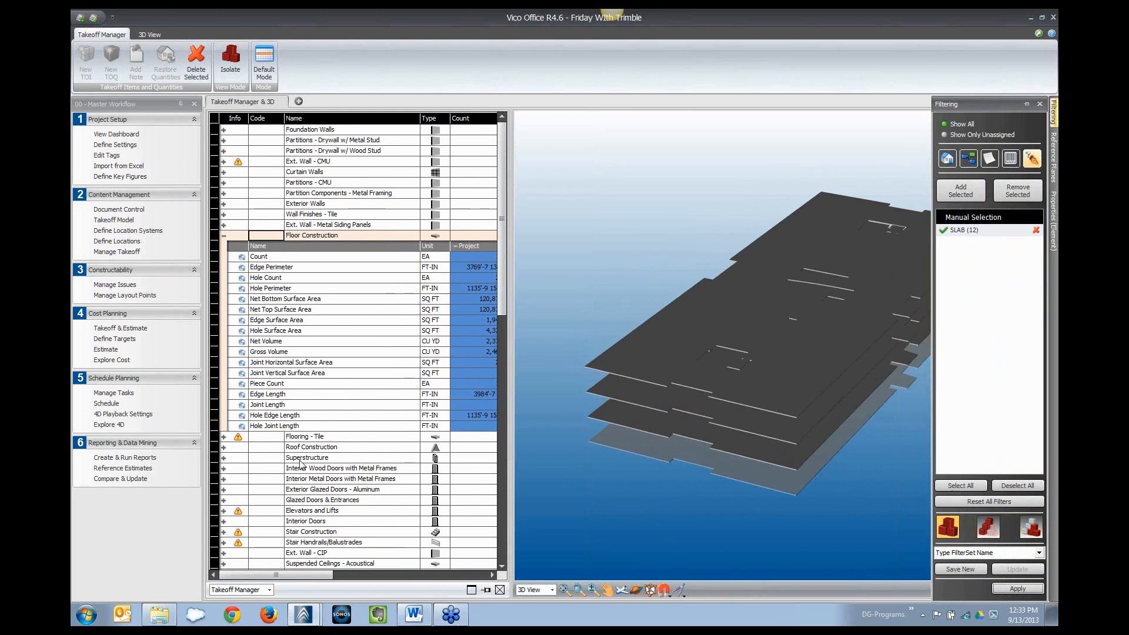
{"action": "left_click", "coordinate": [109, 209]}
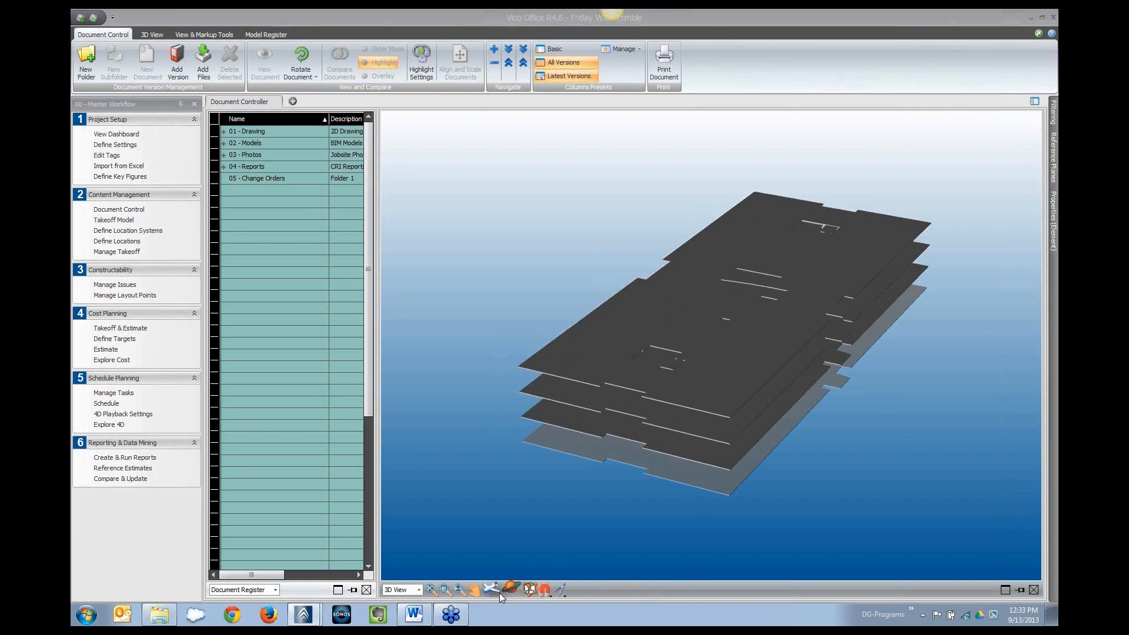
{"action": "left_click", "coordinate": [506, 586]}
{"action": "mouse_move", "coordinate": [853, 431]}
{"action": "left_mouse_down"}
{"action": "mouse_move", "coordinate": [852, 441]}
{"action": "mouse_move", "coordinate": [834, 435]}
{"action": "left_mouse_up"}
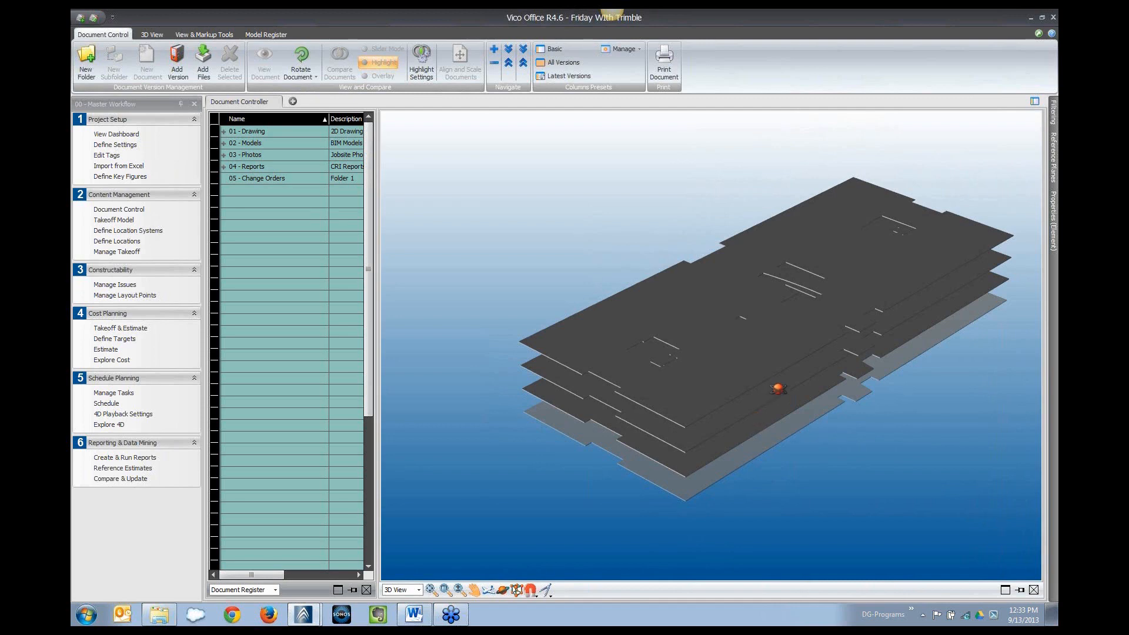
{"action": "mouse_move", "coordinate": [1053, 167]}
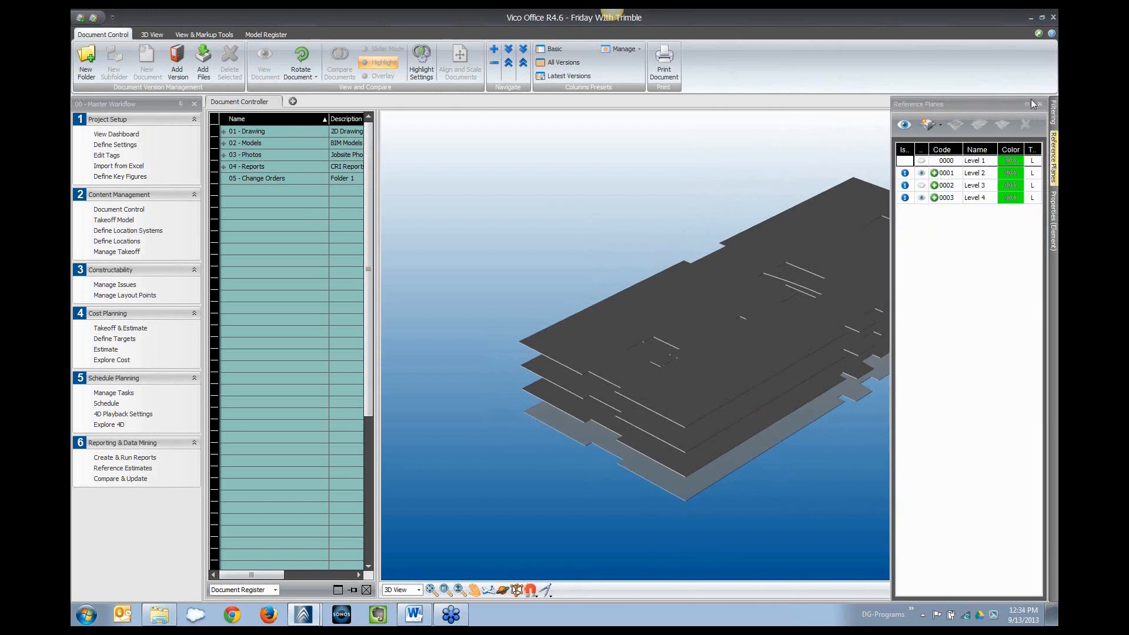
{"action": "left_click", "coordinate": [1026, 104]}
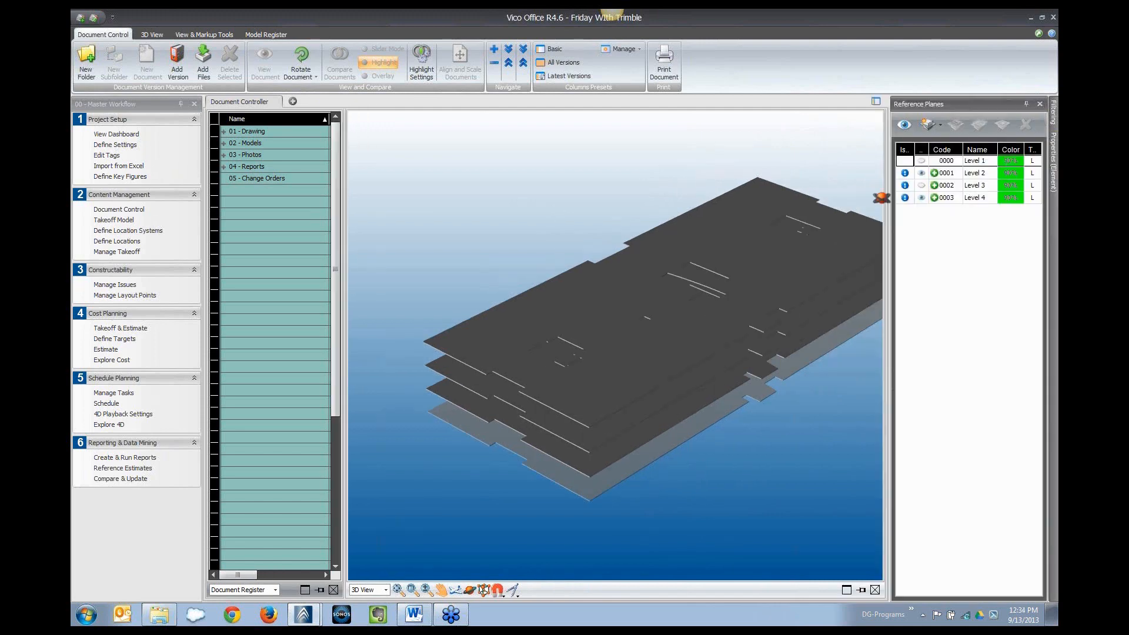
{"action": "left_click", "coordinate": [935, 131]}
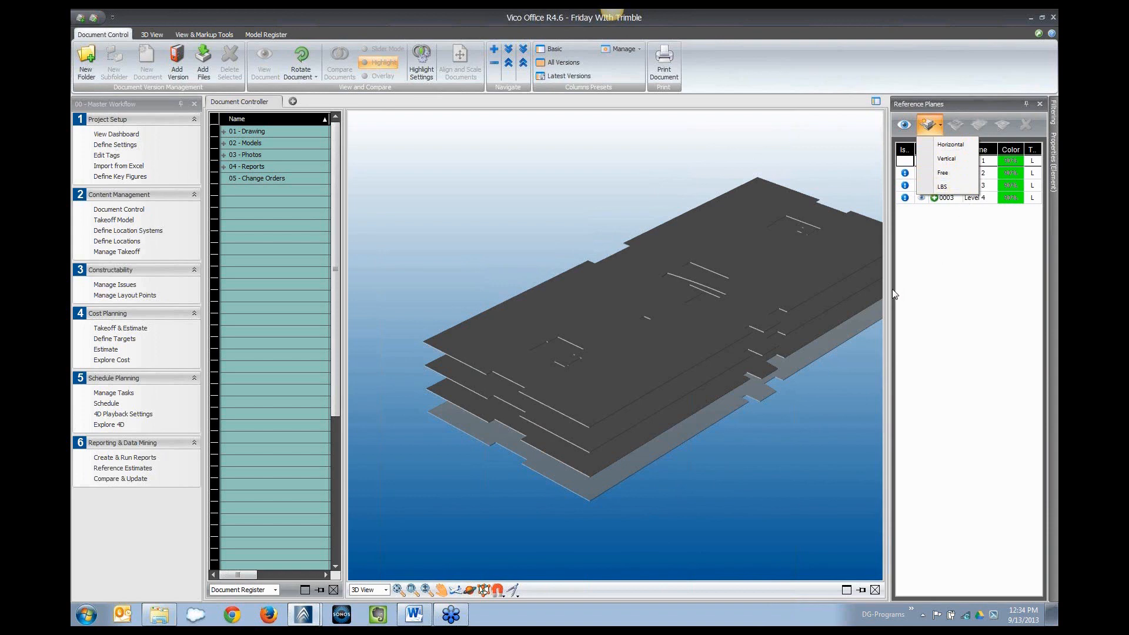
{"action": "left_click_drag", "start_coordinate": [890, 288], "coordinate": [836, 294]}
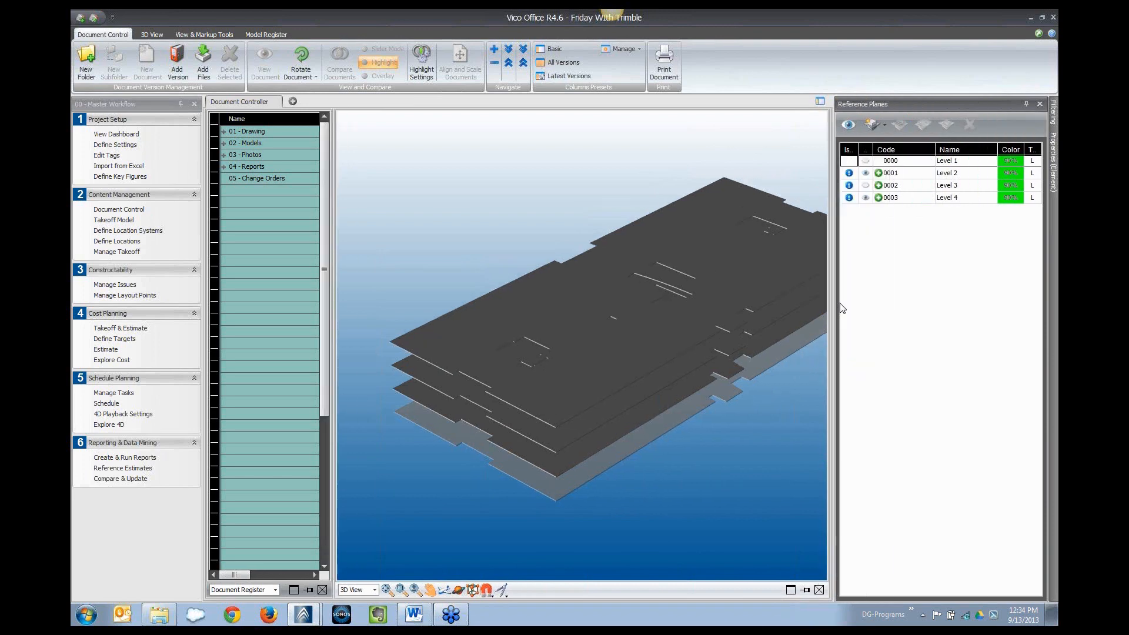
Start a vertical reference plane and hide the Level 2 and Level 4 reference planes in the 3D view.
{"action": "left_click", "coordinate": [887, 125]}
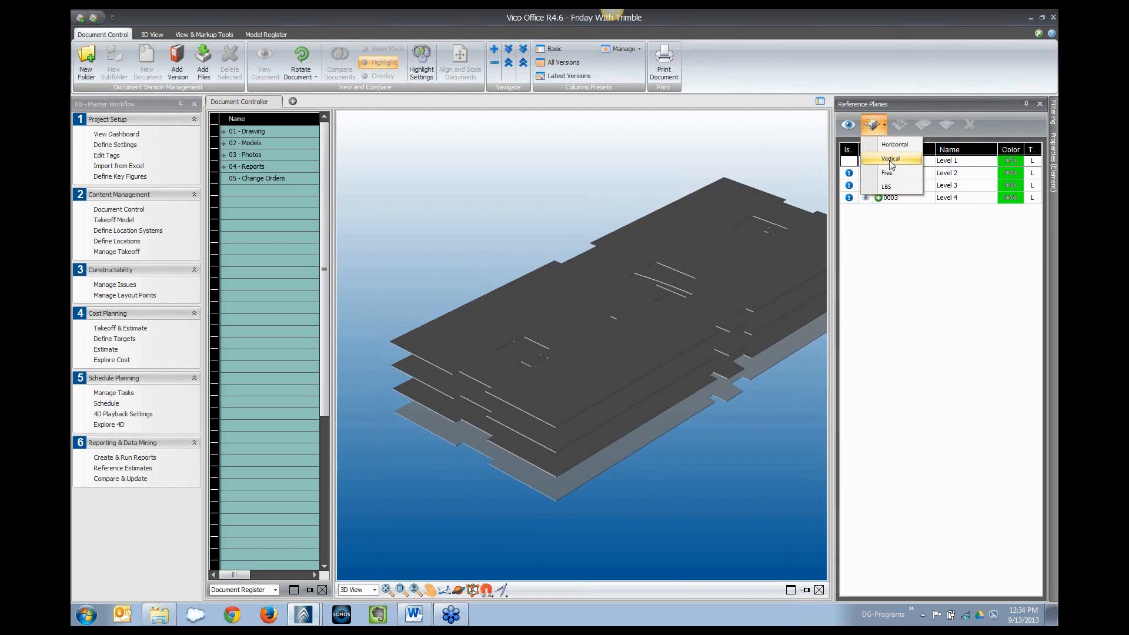
{"action": "left_click", "coordinate": [887, 172]}
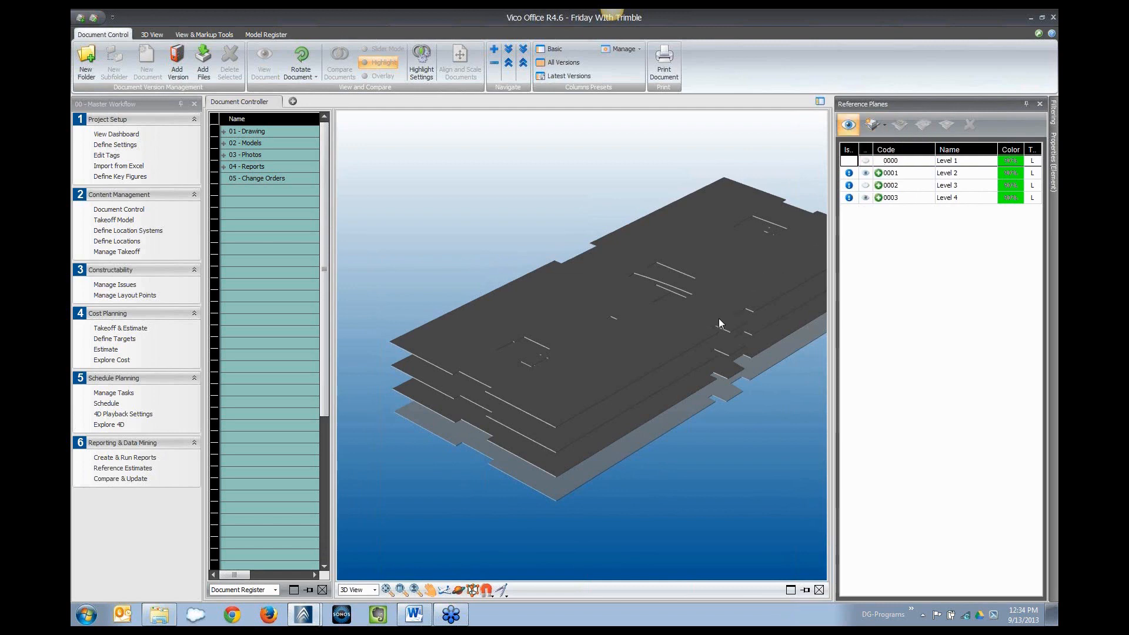
{"action": "left_click", "coordinate": [907, 165]}
{"action": "left_click", "coordinate": [878, 128]}
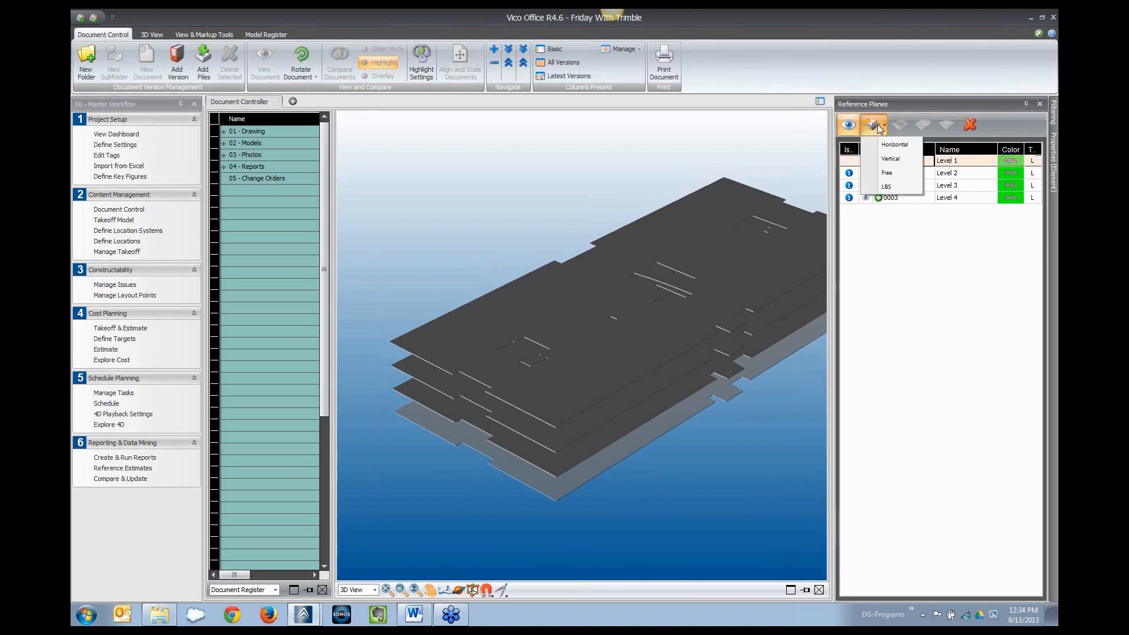
{"action": "left_click", "coordinate": [883, 162]}
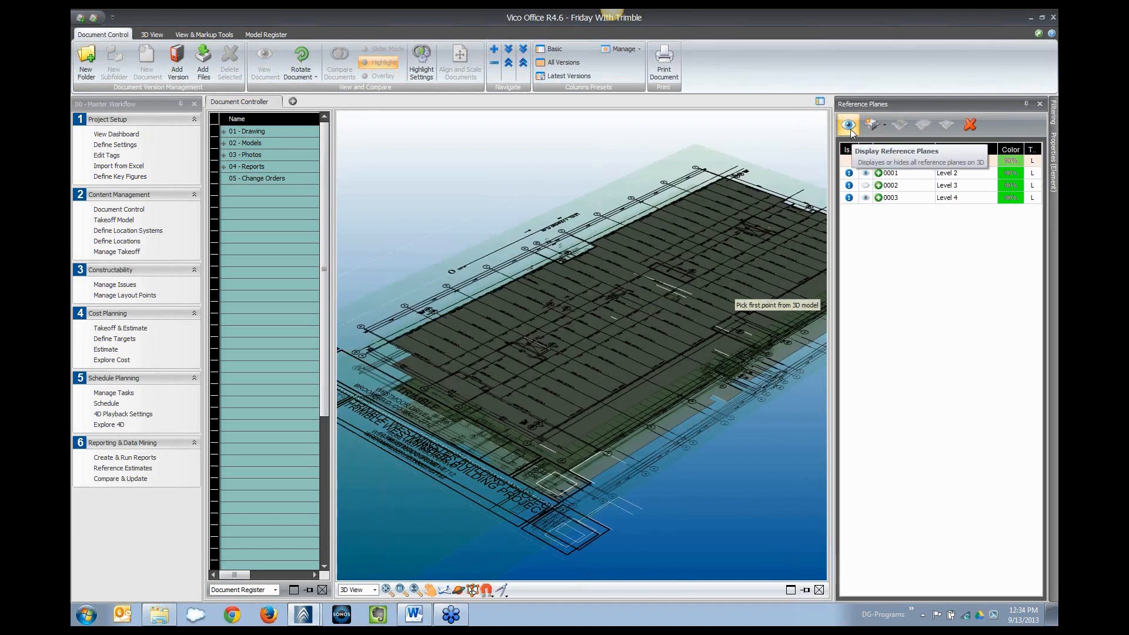
{"action": "left_click", "coordinate": [866, 173]}
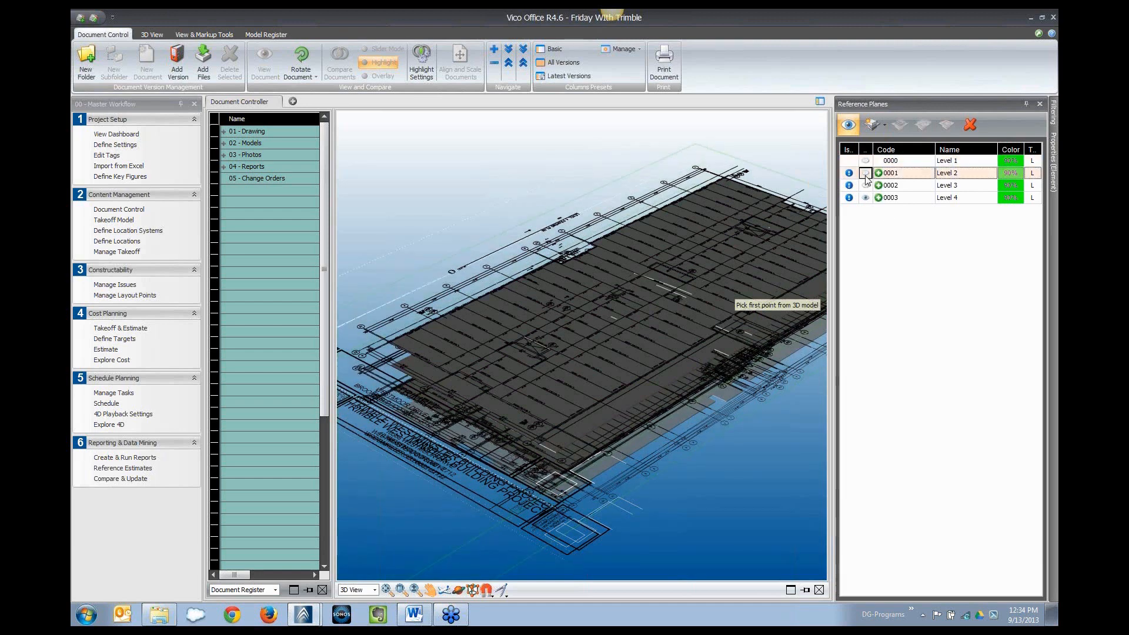
{"action": "left_click", "coordinate": [866, 198]}
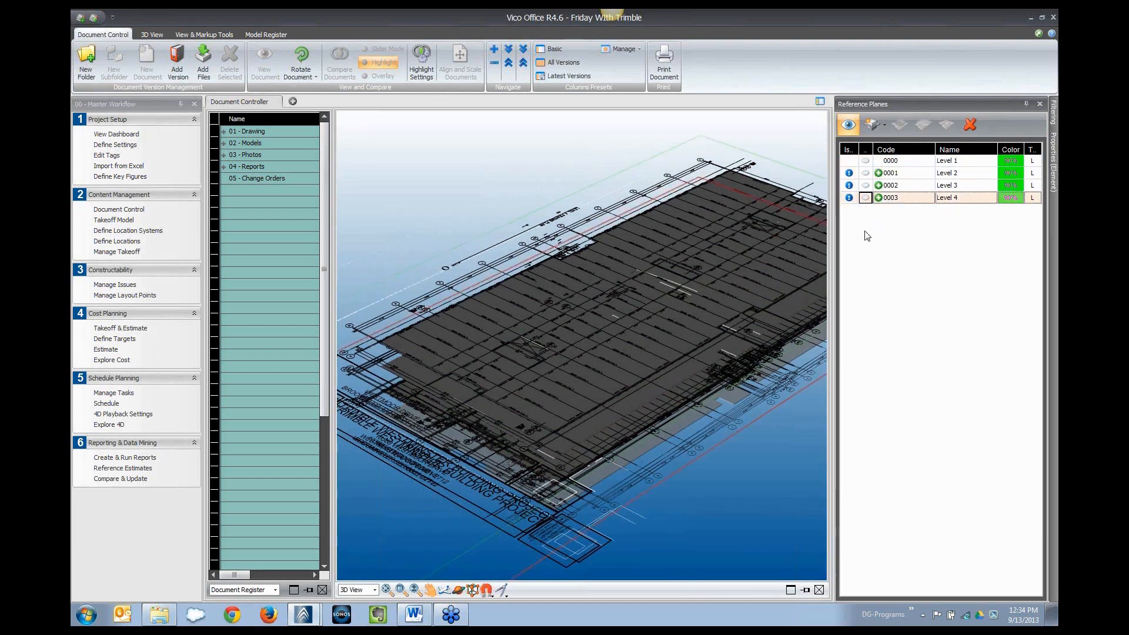
Create a vertical reference plane through the two end corners of a floor opening's short edge on the top slab.
{"action": "scroll", "coordinate": [771, 319], "scroll_direction": "up", "scroll_amount": 5}
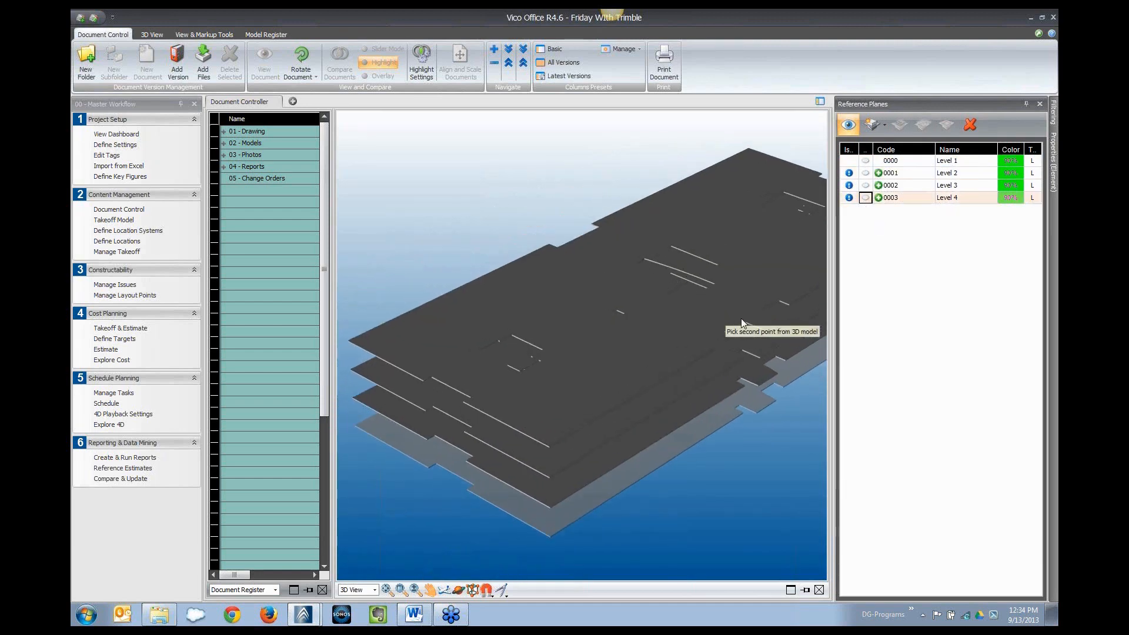
{"action": "scroll", "coordinate": [718, 322], "scroll_direction": "up", "scroll_amount": 5}
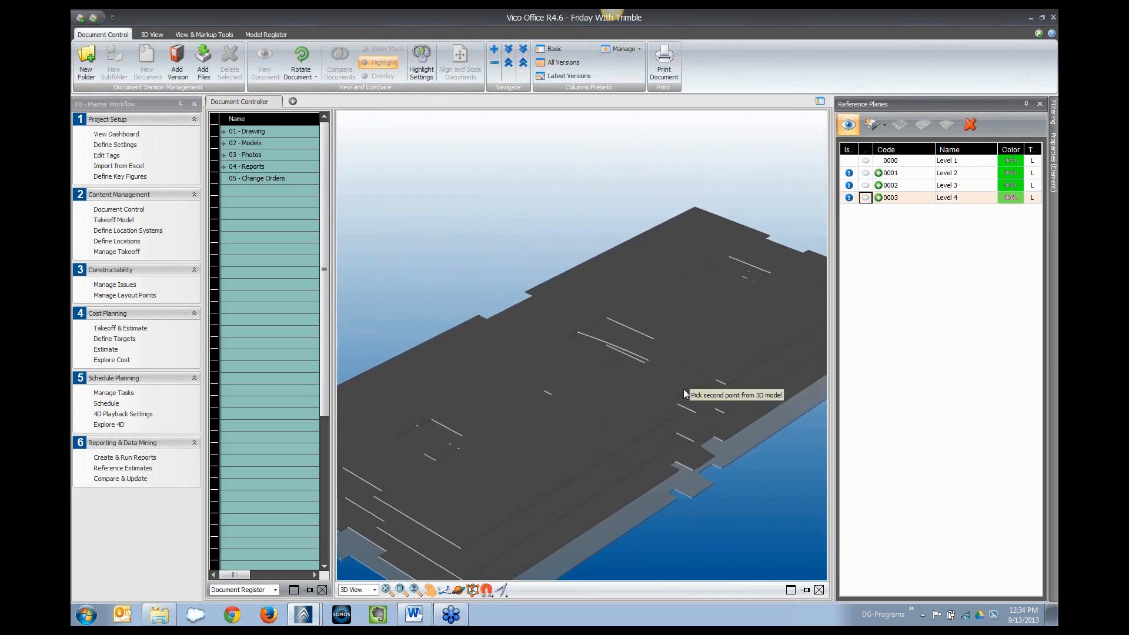
{"action": "scroll", "coordinate": [683, 389], "scroll_direction": "up", "scroll_amount": 5}
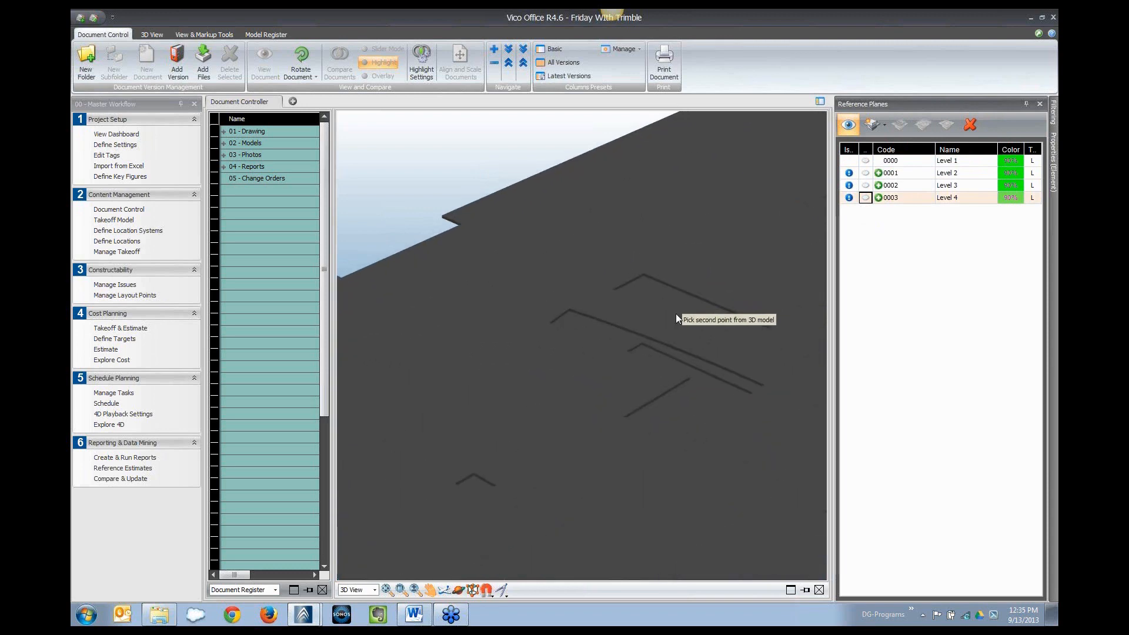
{"action": "scroll", "coordinate": [658, 323], "scroll_direction": "up", "scroll_amount": 3}
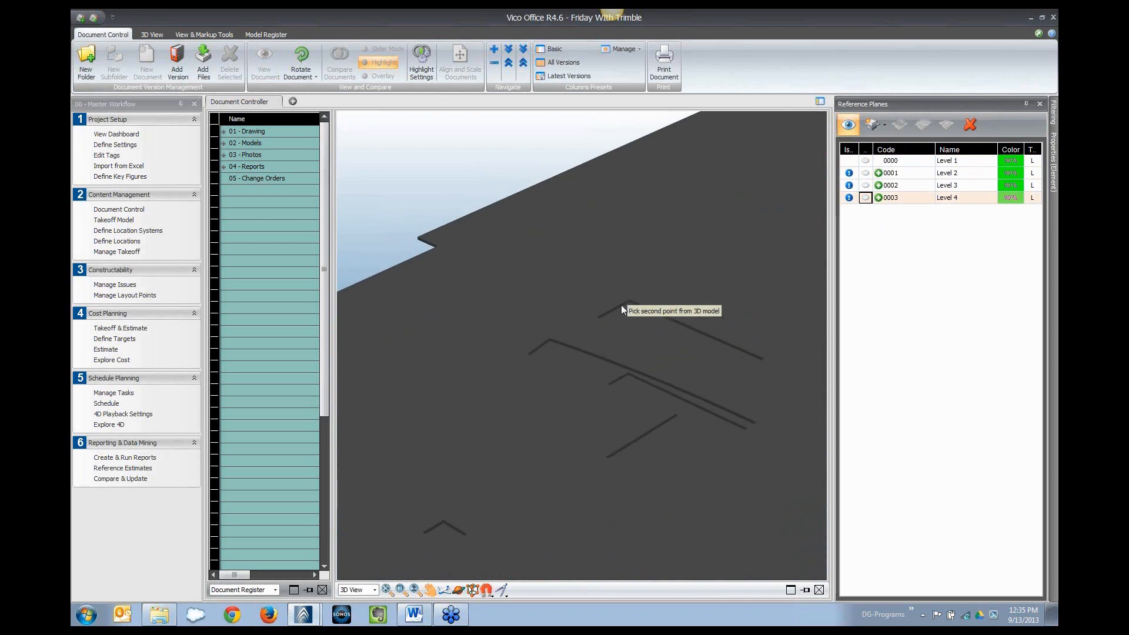
{"action": "scroll", "coordinate": [621, 305], "scroll_direction": "up", "scroll_amount": 4}
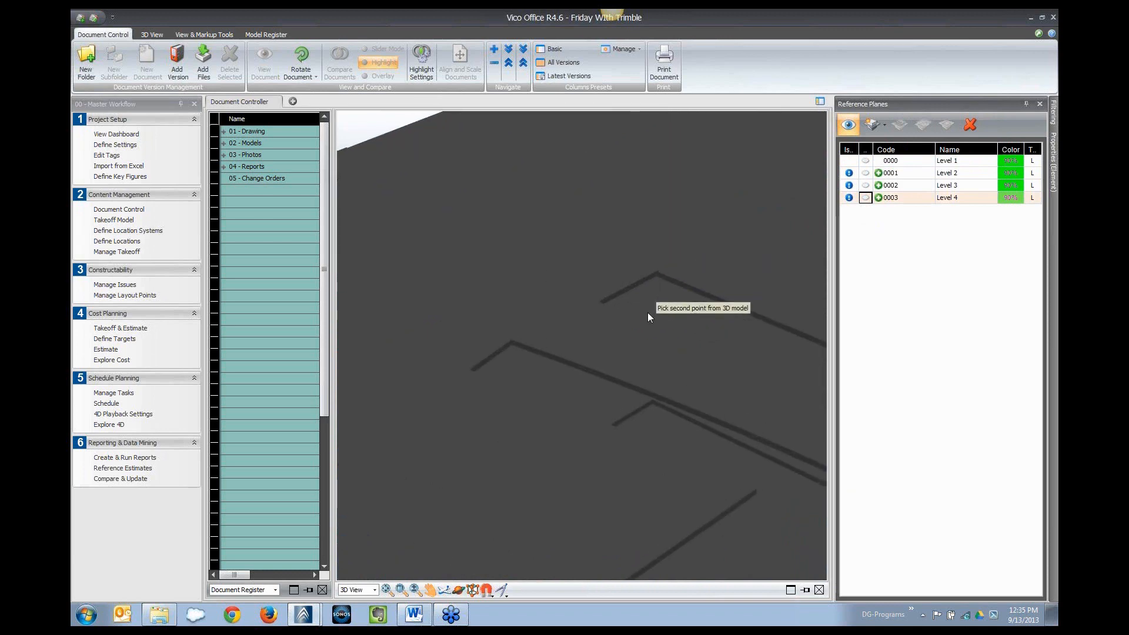
{"action": "scroll", "coordinate": [647, 314], "scroll_direction": "up", "scroll_amount": 3}
{"action": "scroll", "coordinate": [655, 280], "scroll_direction": "up", "scroll_amount": 2}
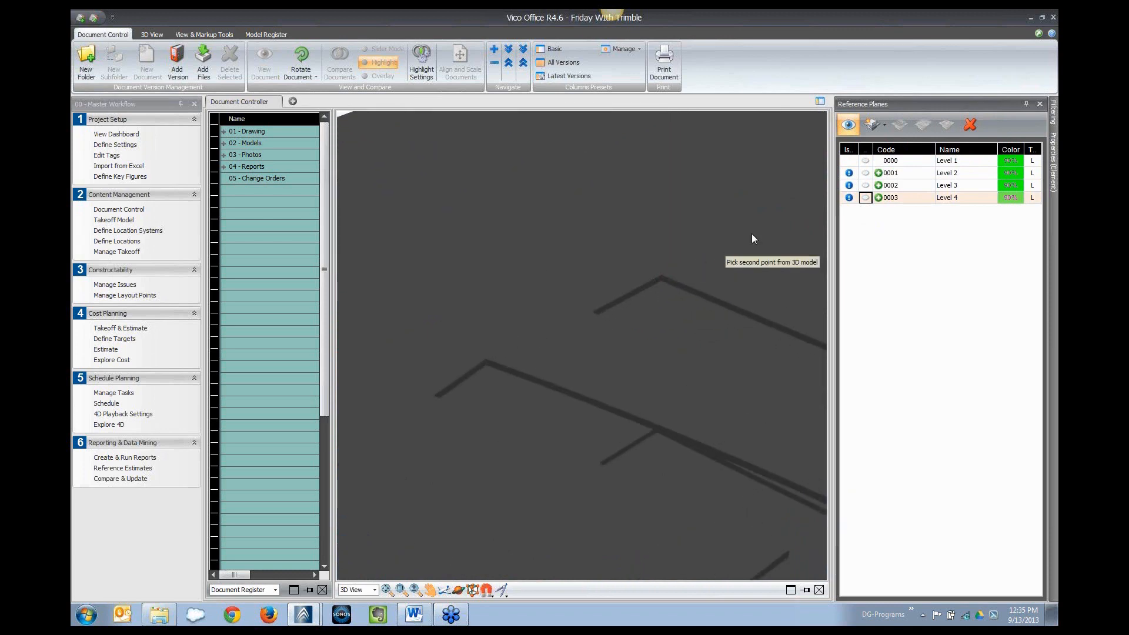
{"action": "left_click", "coordinate": [883, 125]}
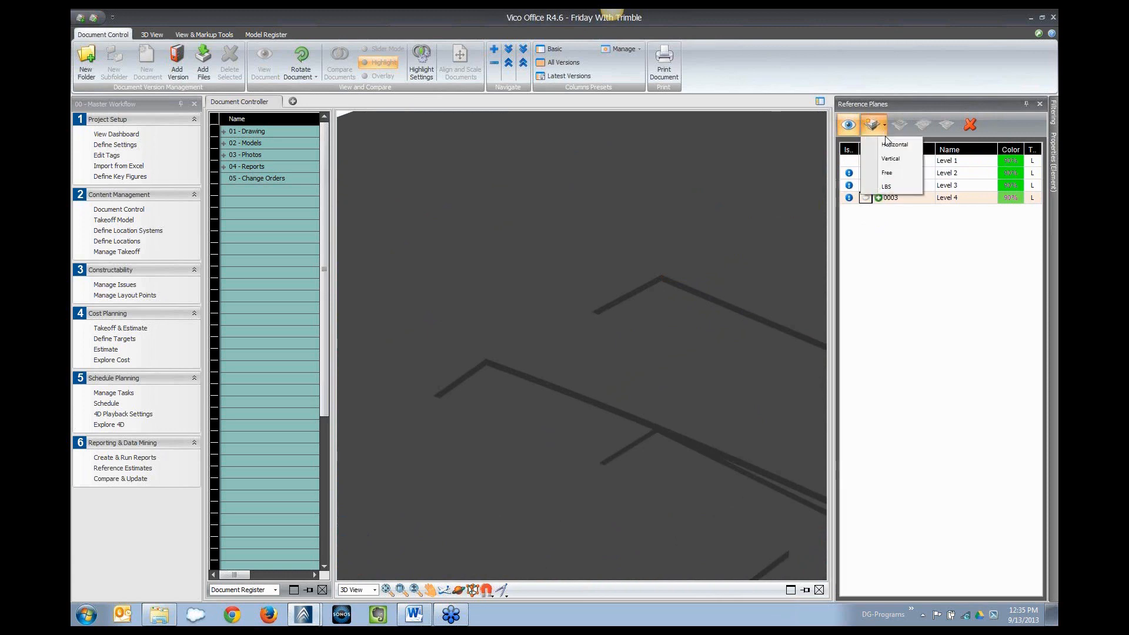
{"action": "left_click", "coordinate": [893, 159]}
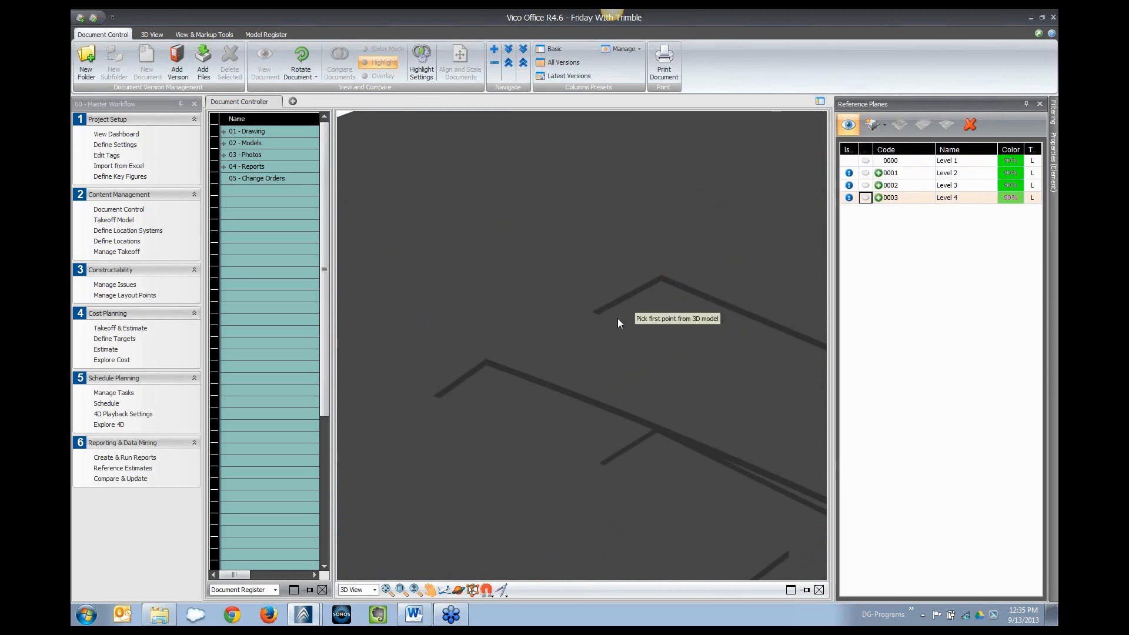
{"action": "left_click", "coordinate": [595, 310]}
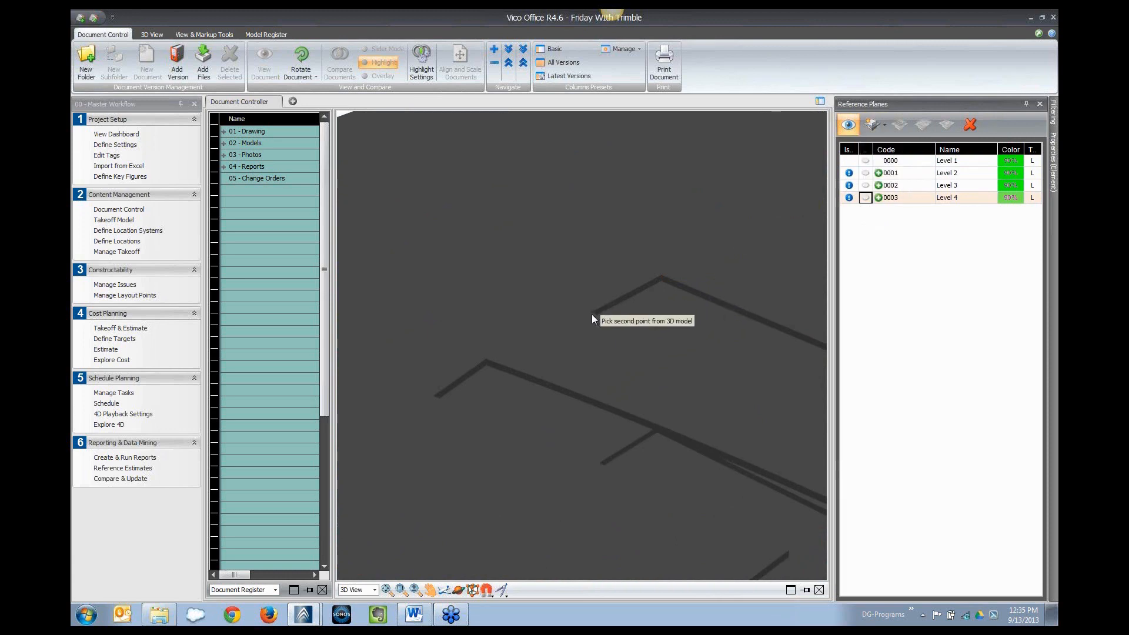
{"action": "left_click", "coordinate": [664, 278]}
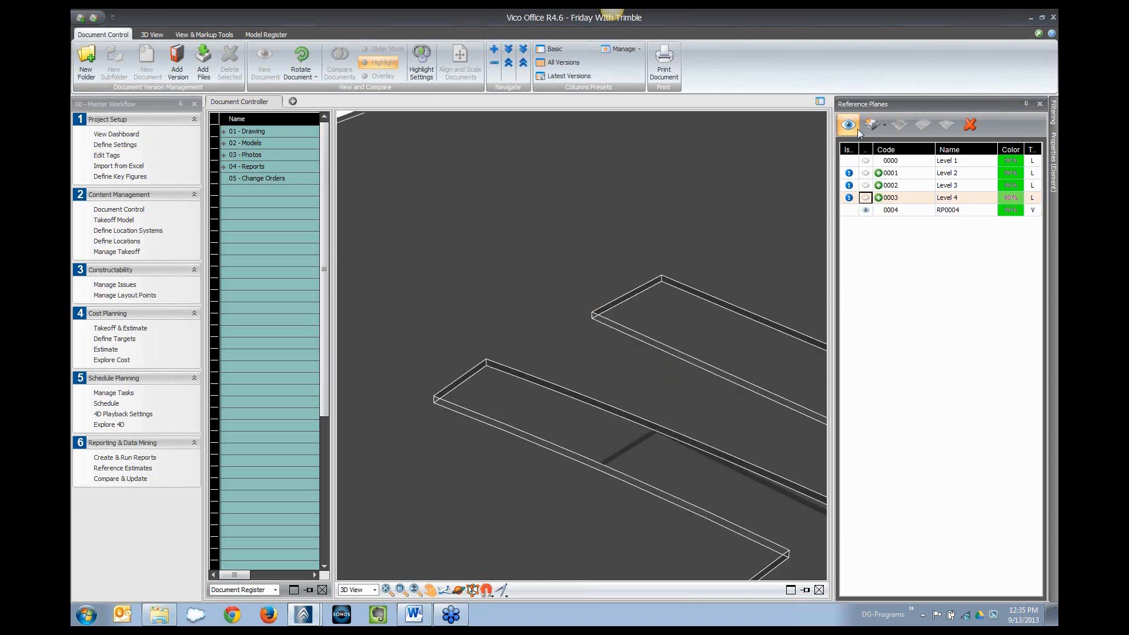
Create a second vertical reference plane through the same two corners of the floor opening.
{"action": "left_click", "coordinate": [881, 125]}
{"action": "left_click", "coordinate": [890, 160]}
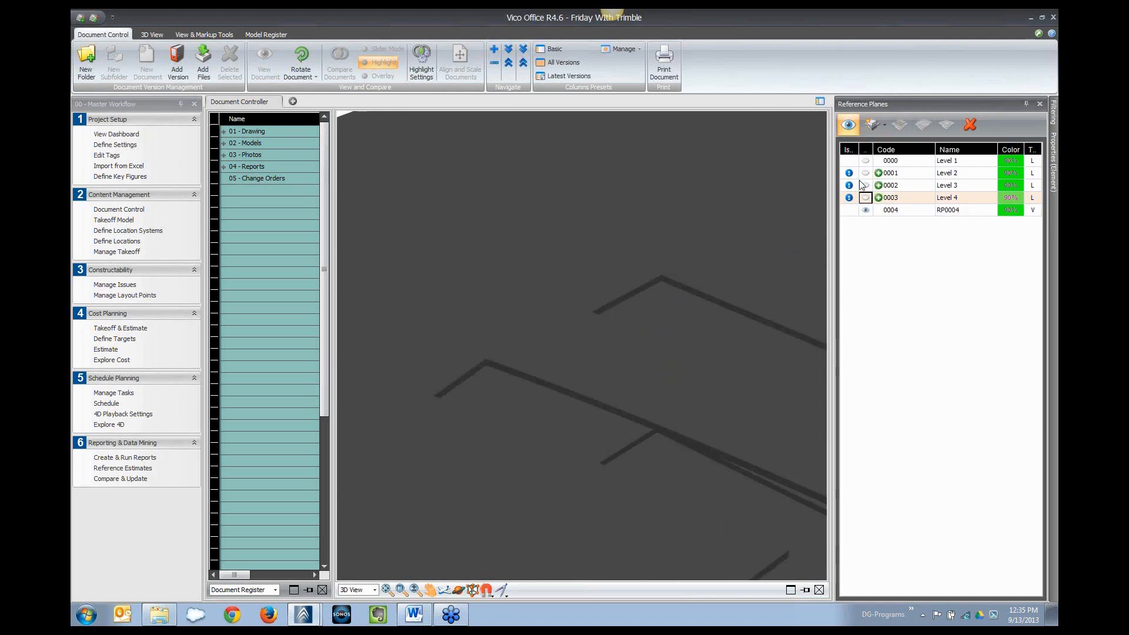
{"action": "left_click", "coordinate": [592, 315]}
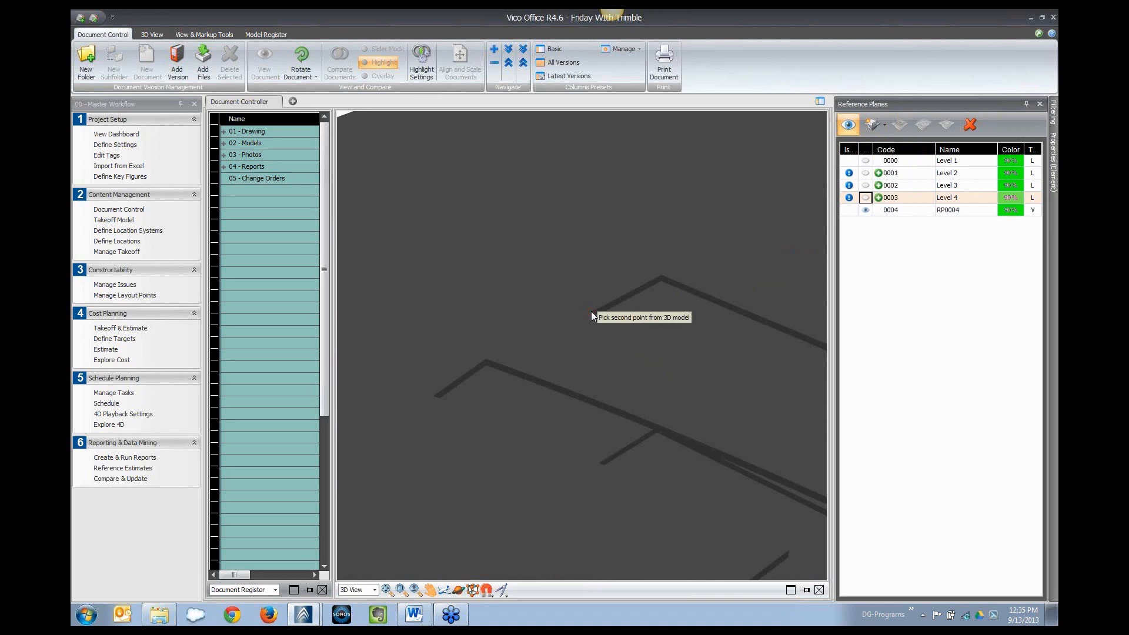
{"action": "left_click", "coordinate": [663, 276]}
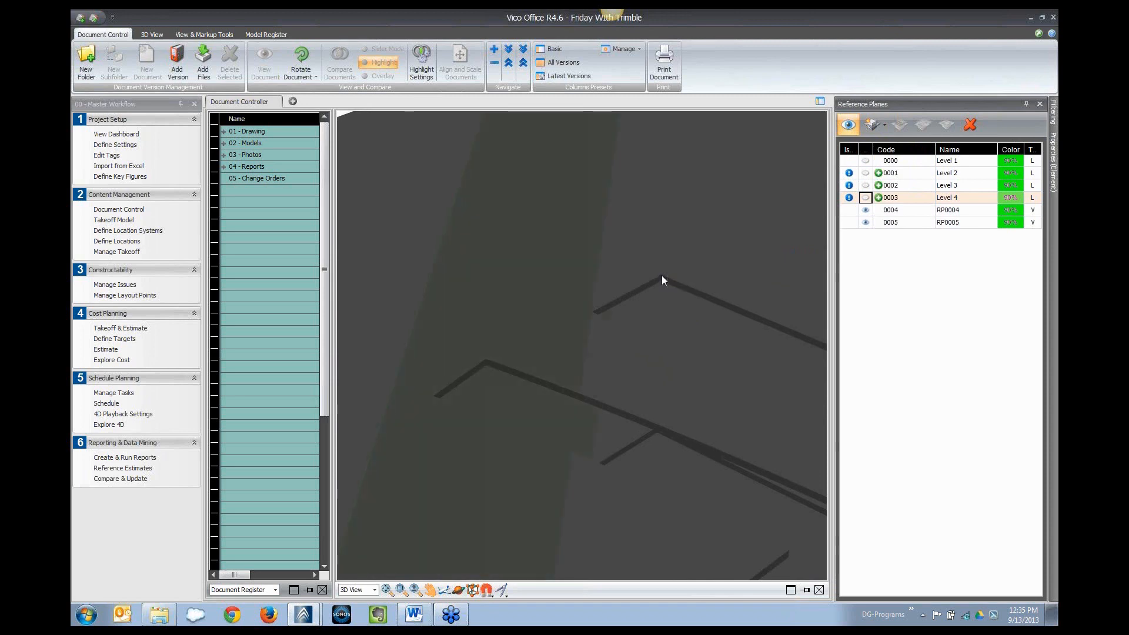
{"action": "scroll", "coordinate": [641, 315], "scroll_direction": "down", "scroll_amount": 10}
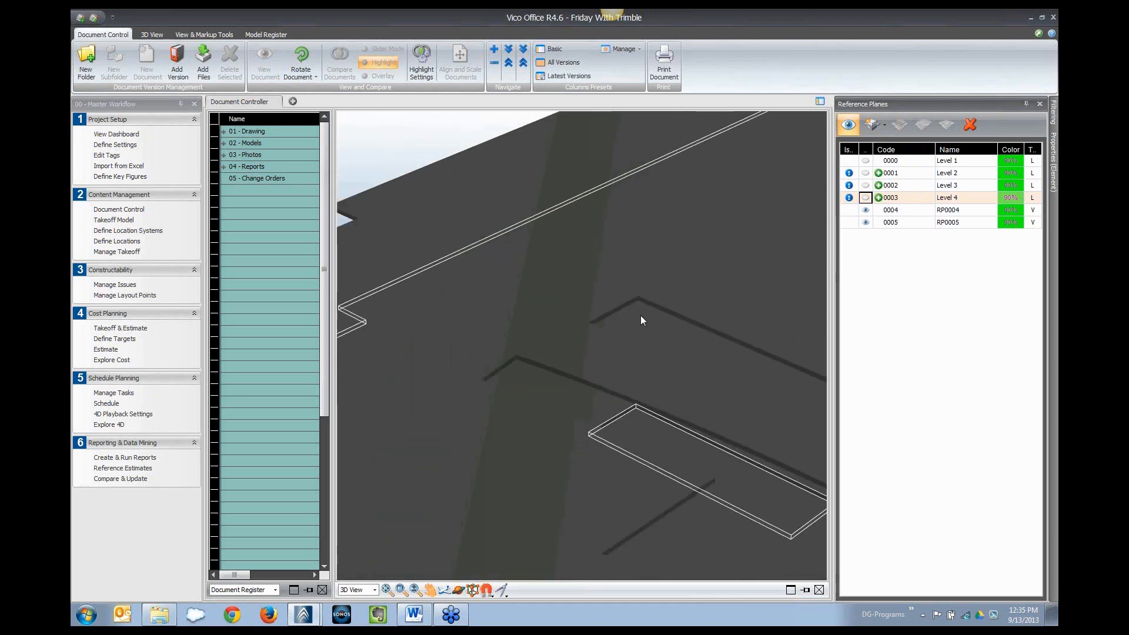
{"action": "scroll", "coordinate": [642, 316], "scroll_direction": "down", "scroll_amount": 2}
{"action": "scroll", "coordinate": [596, 444], "scroll_direction": "up", "scroll_amount": 3}
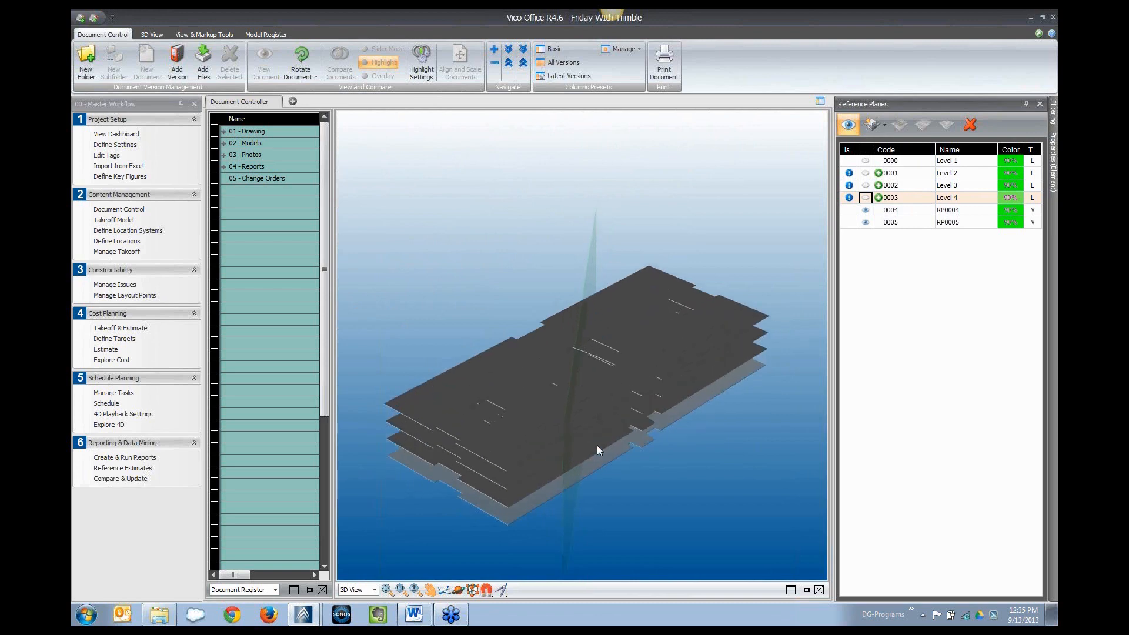
{"action": "left_click", "coordinate": [464, 590]}
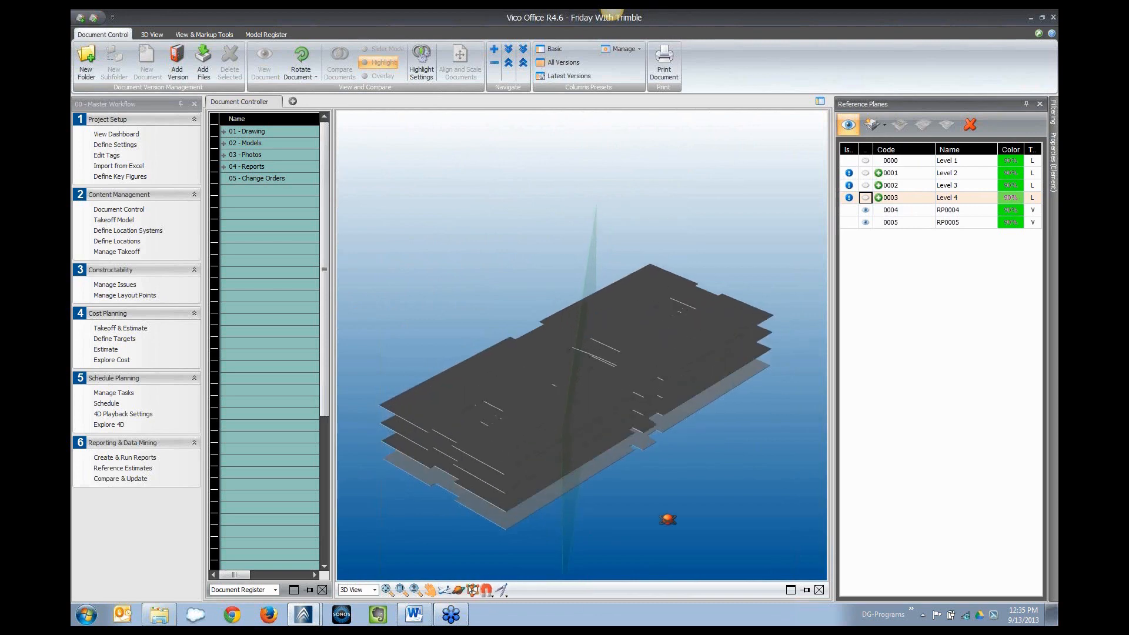
{"action": "mouse_move", "coordinate": [663, 521]}
{"action": "left_mouse_down"}
{"action": "mouse_move", "coordinate": [615, 487]}
{"action": "mouse_move", "coordinate": [660, 539]}
{"action": "left_mouse_up"}
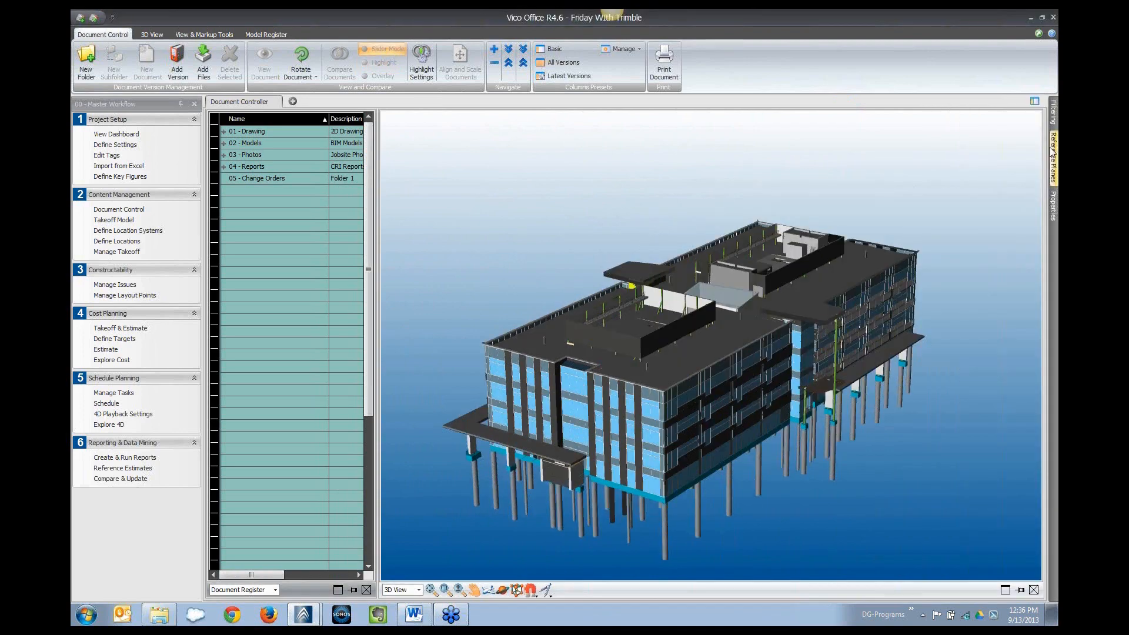
Show the LBS Manager and the Reference Planes list around the 3D view, collapse the workflow panel, and expand the Project locations.
{"action": "left_click", "coordinate": [1053, 155]}
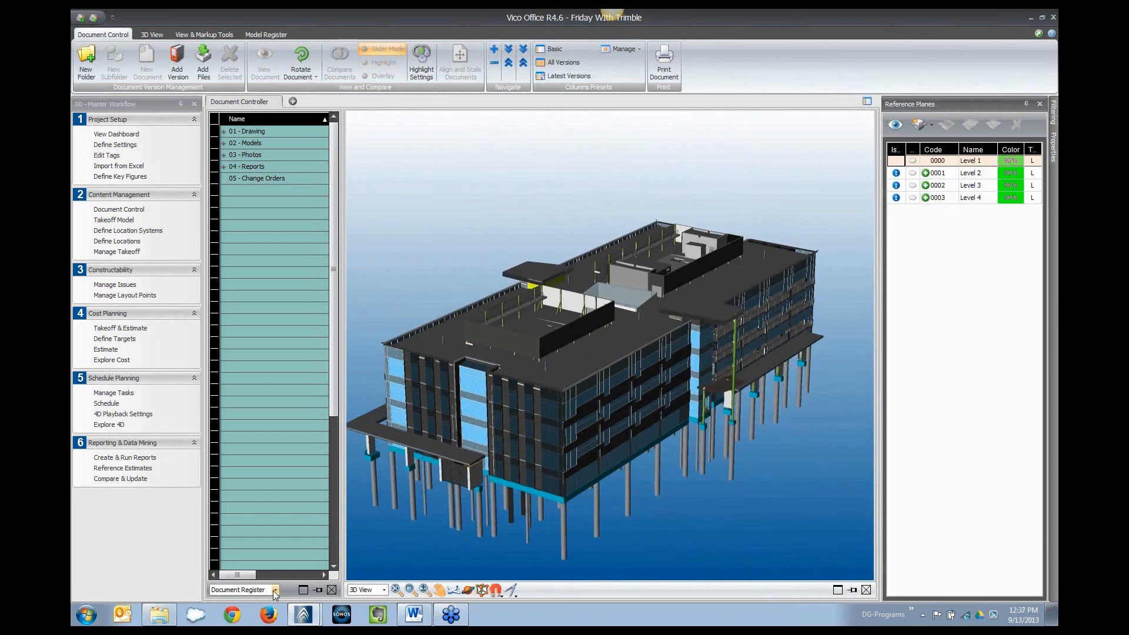
{"action": "left_click", "coordinate": [273, 591]}
{"action": "left_click", "coordinate": [238, 537]}
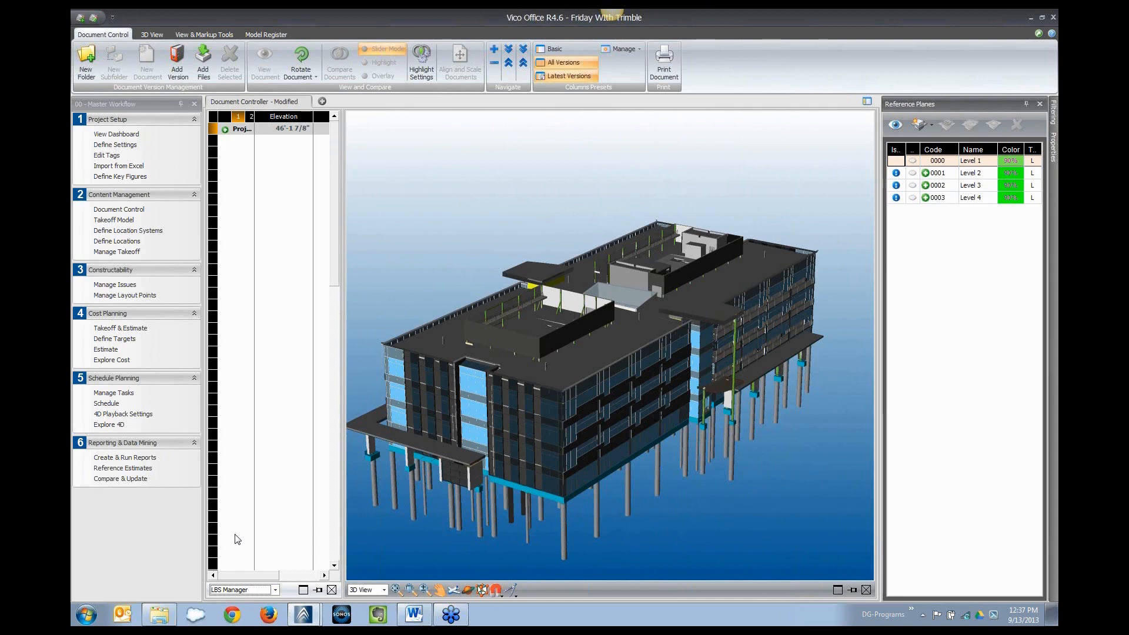
{"action": "left_click", "coordinate": [180, 104]}
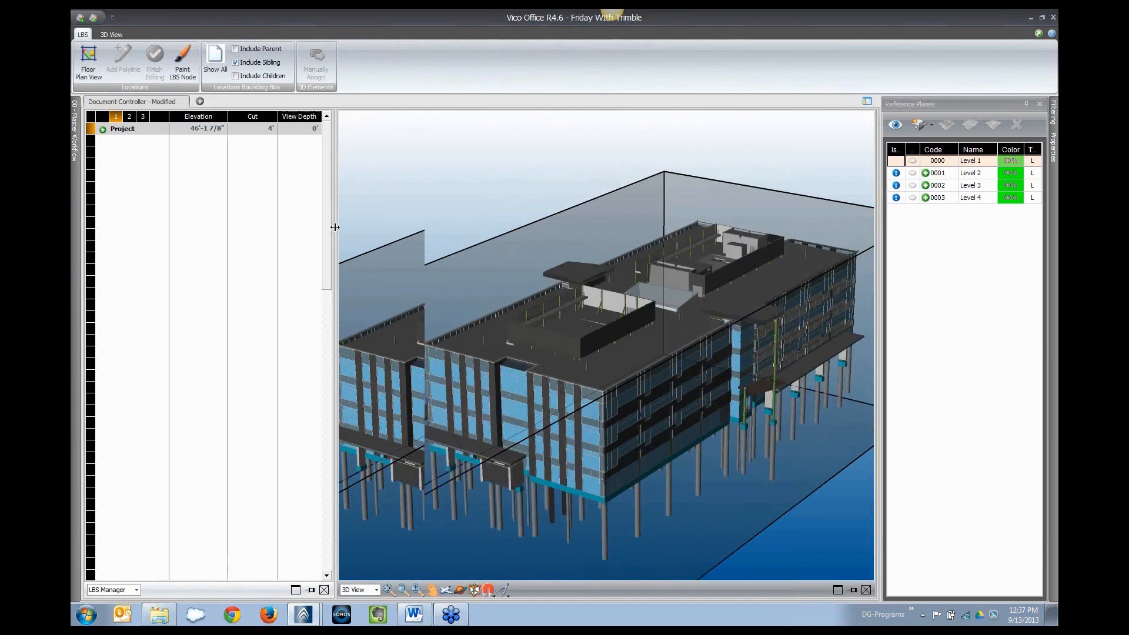
{"action": "left_click", "coordinate": [102, 129]}
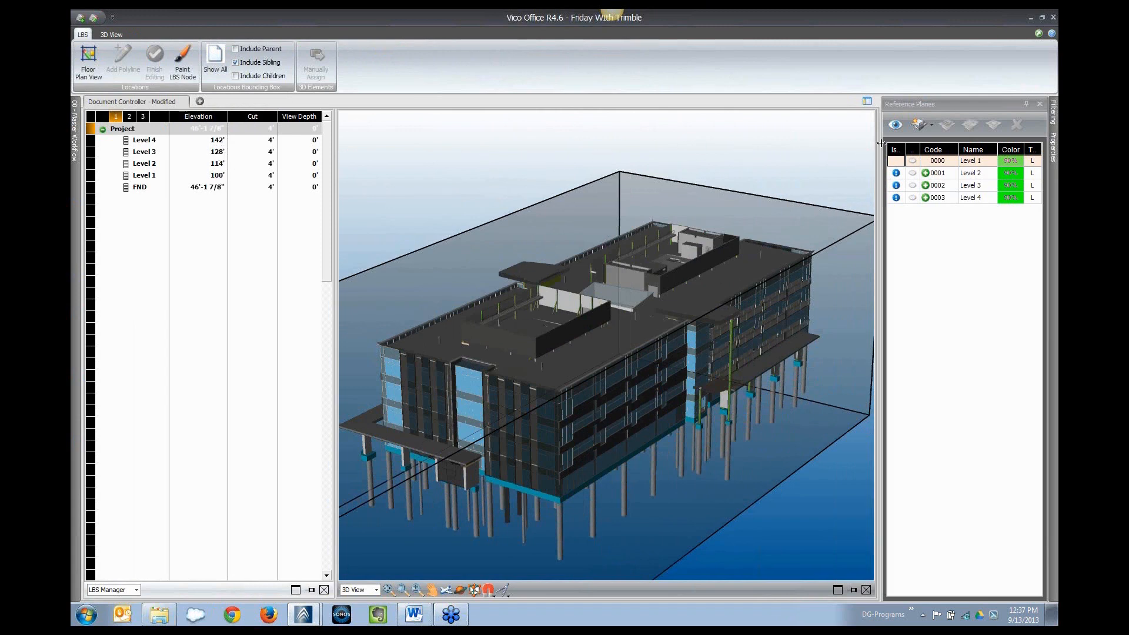
Widen the Reference Planes list beside the 3D view.
{"action": "left_click", "coordinate": [931, 125]}
{"action": "left_click", "coordinate": [931, 125]}
{"action": "left_click", "coordinate": [932, 124]}
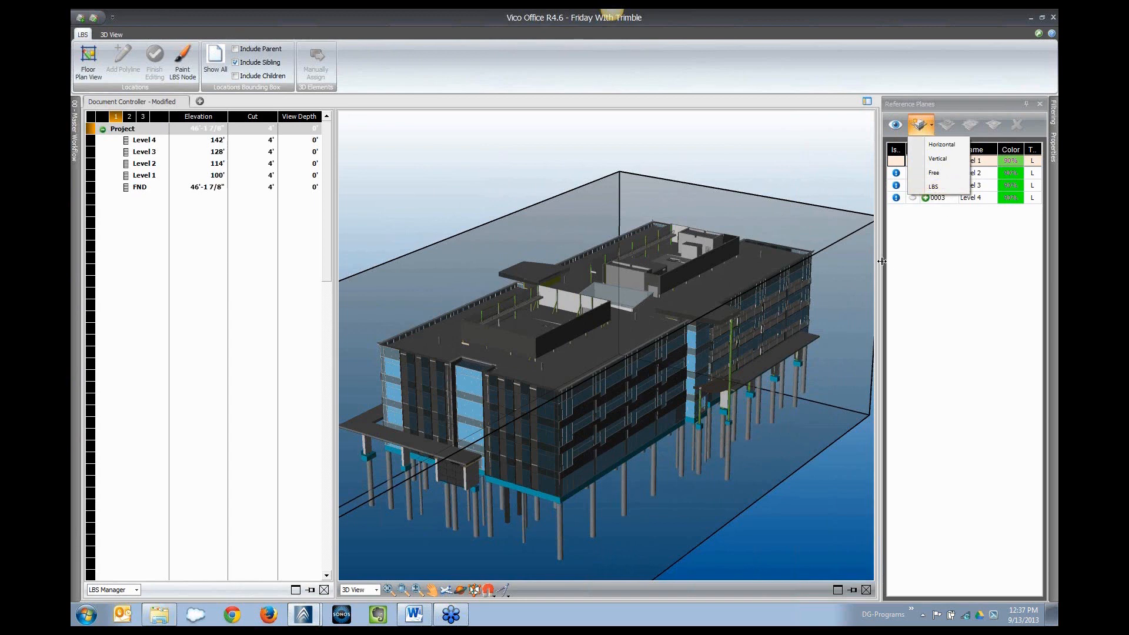
{"action": "left_click", "coordinate": [937, 158]}
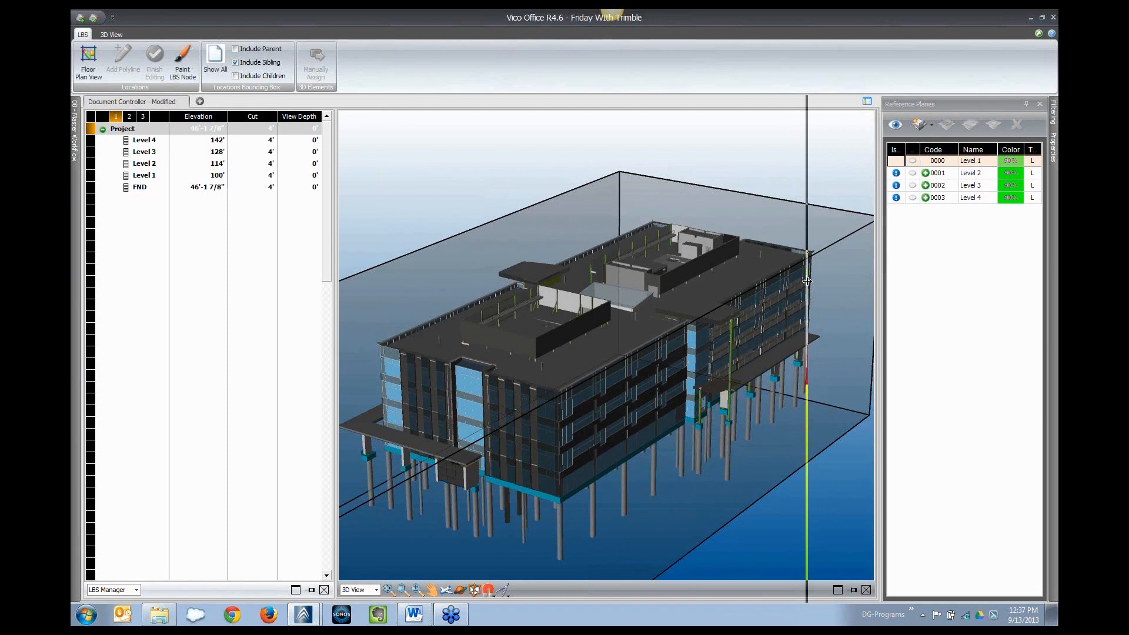
{"action": "left_click_drag", "start_coordinate": [807, 282], "coordinate": [805, 282]}
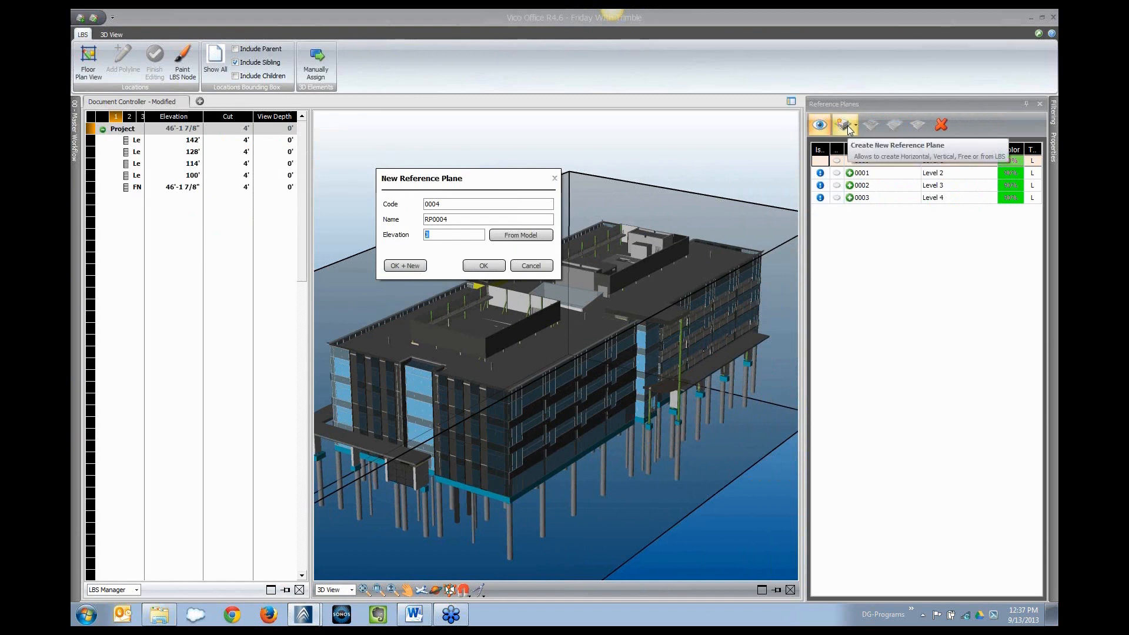
Create horizontal reference plane HRP-005 named First Floor Plan, taking its 100'-2 1/2" elevation from the front base corner of the building model.
{"action": "double_click", "coordinate": [429, 201]}
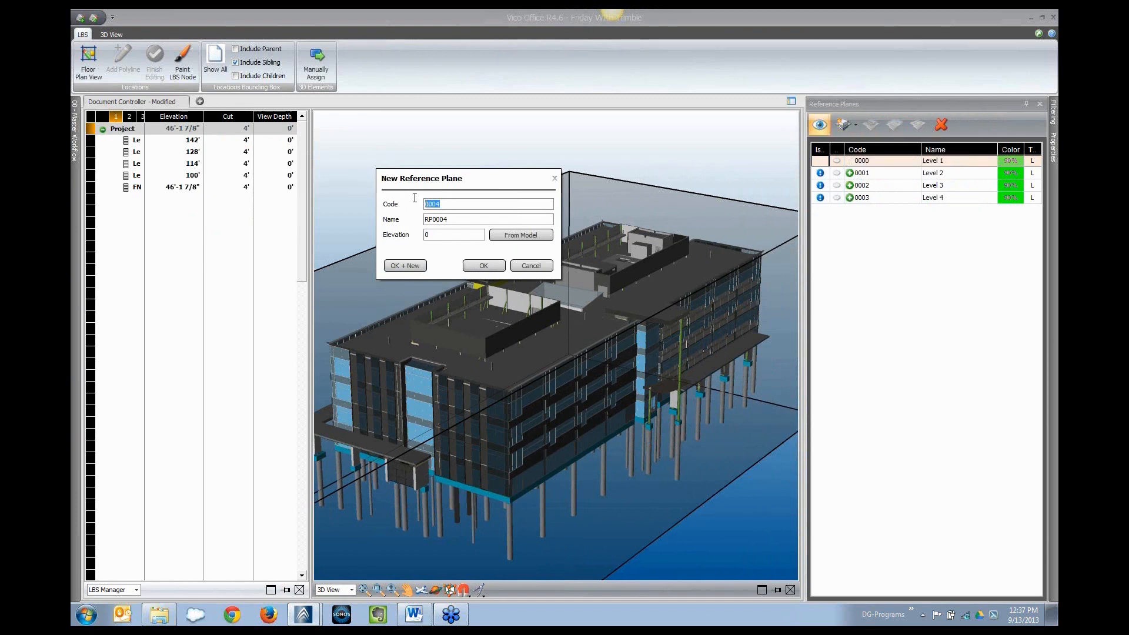
{"action": "type", "text": "HRP-005"}
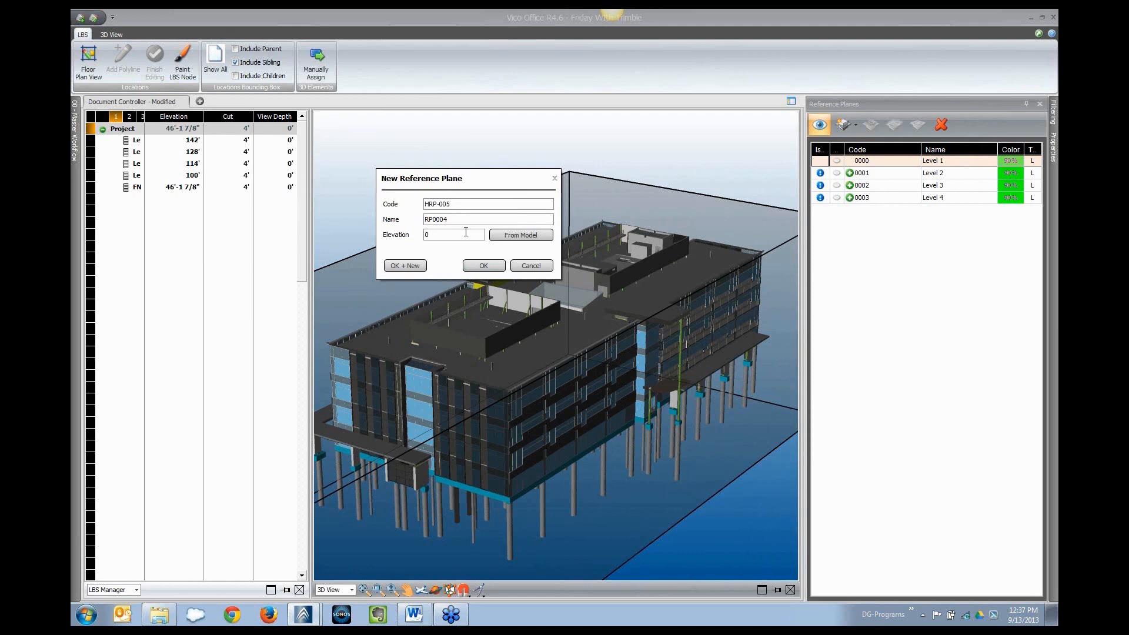
{"action": "left_click_drag", "start_coordinate": [449, 219], "coordinate": [393, 225]}
{"action": "type", "text": "First Floor Plan"}
{"action": "left_click", "coordinate": [504, 236]}
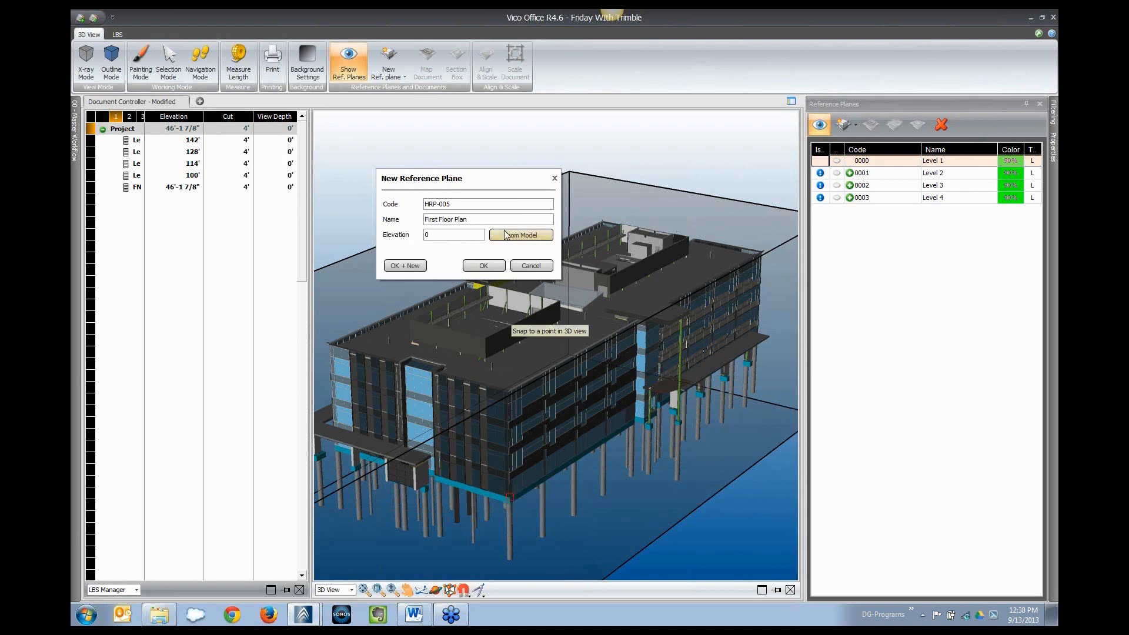
{"action": "left_click", "coordinate": [509, 498]}
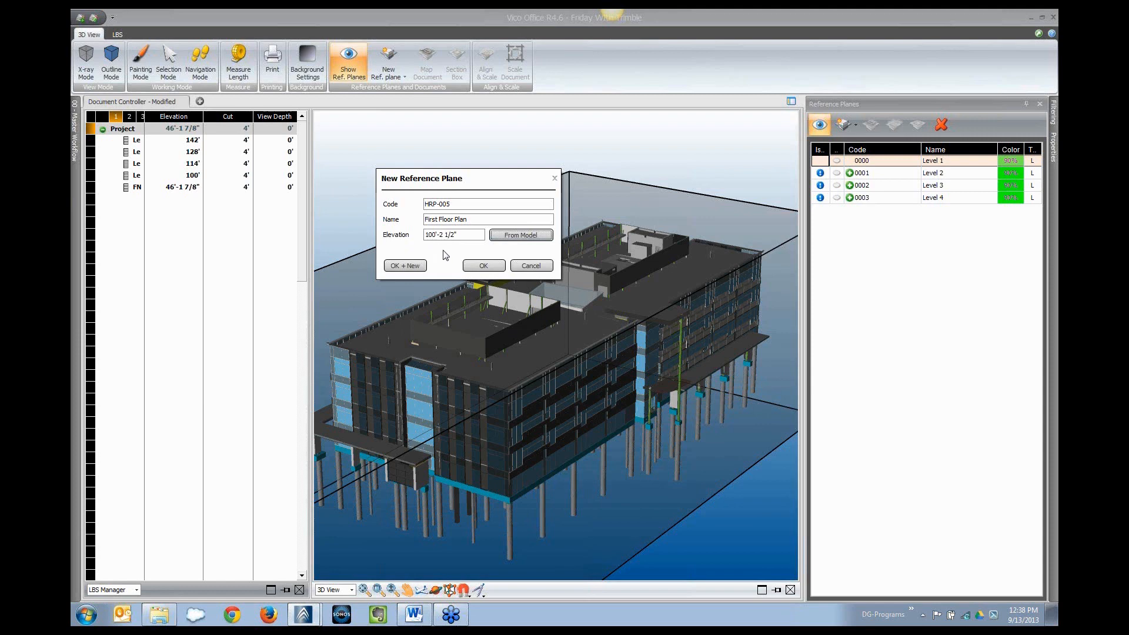
{"action": "left_click", "coordinate": [477, 267]}
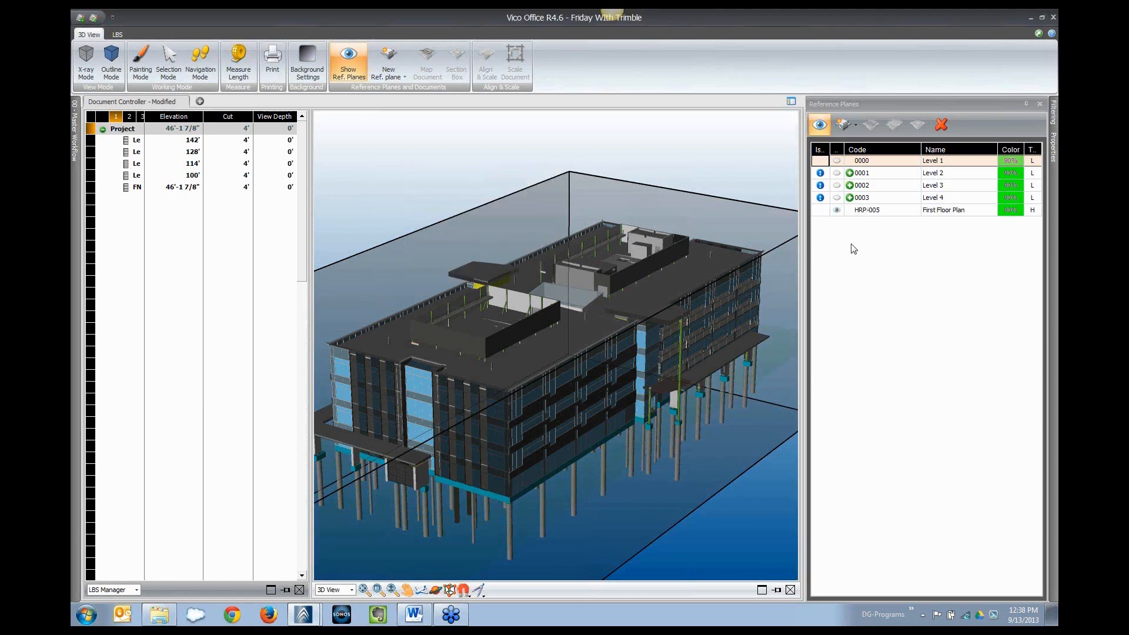
Check which drawings are mapped to the Level 2 reference plane by expanding and collapsing its entry.
{"action": "left_click", "coordinate": [906, 213]}
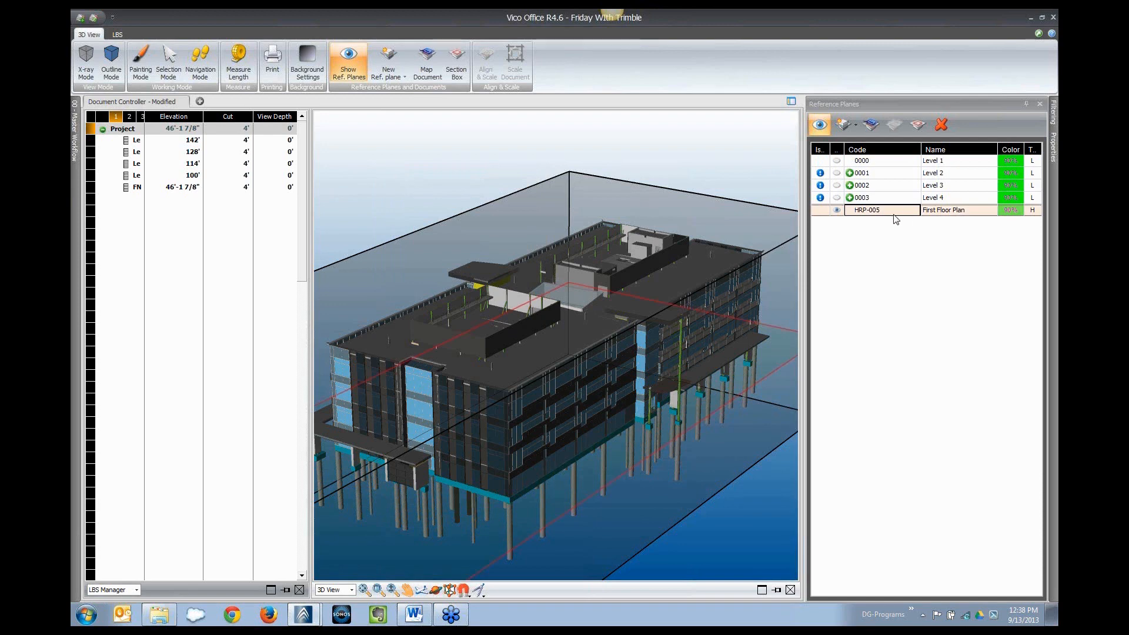
{"action": "left_click", "coordinate": [850, 173]}
{"action": "left_click", "coordinate": [873, 247]}
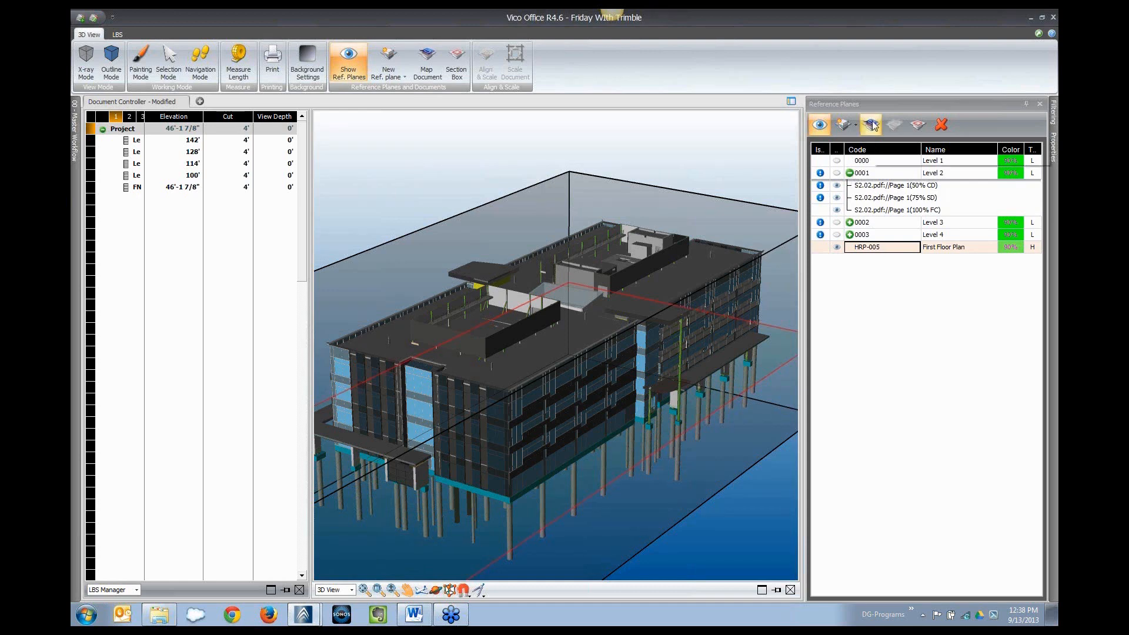
{"action": "left_click", "coordinate": [849, 173]}
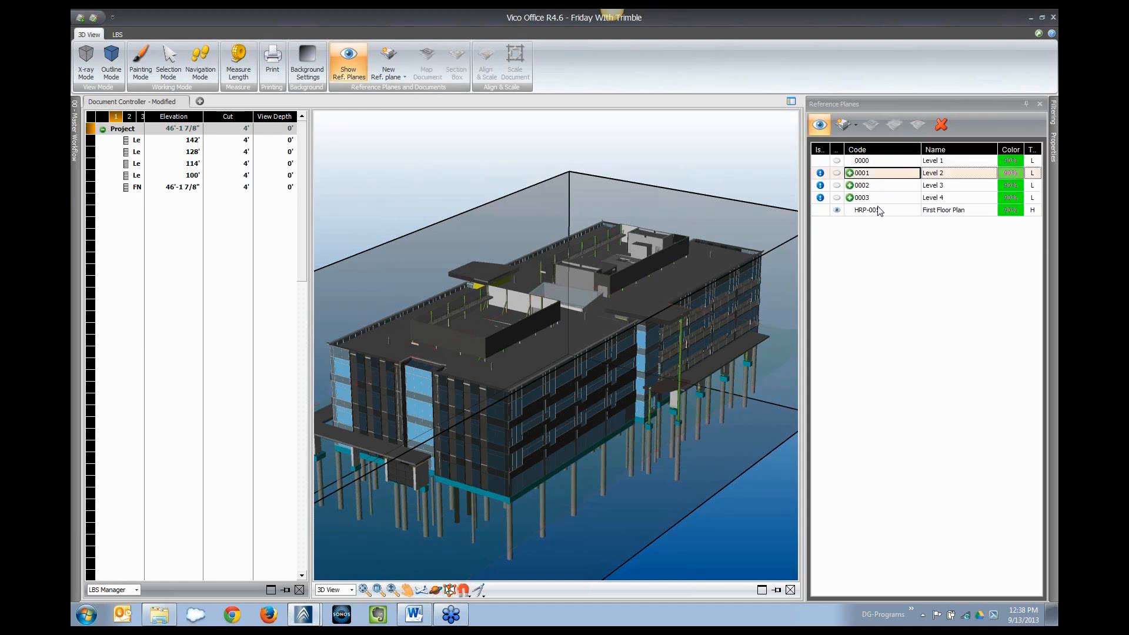
{"action": "left_click", "coordinate": [851, 127]}
{"action": "left_click", "coordinate": [887, 265]}
Map the 50% CD version of S2.01_Page 1.pdf from the structural floor plans to the First Floor Plan reference plane and list its mapped document.
{"action": "left_click", "coordinate": [929, 210]}
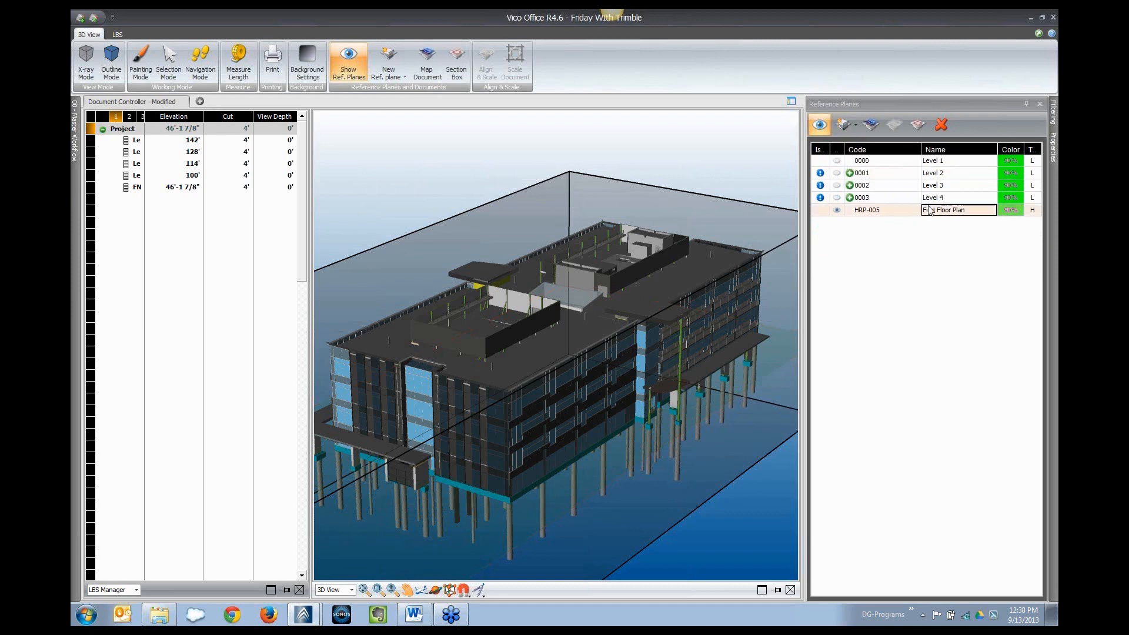
{"action": "left_click", "coordinate": [866, 129]}
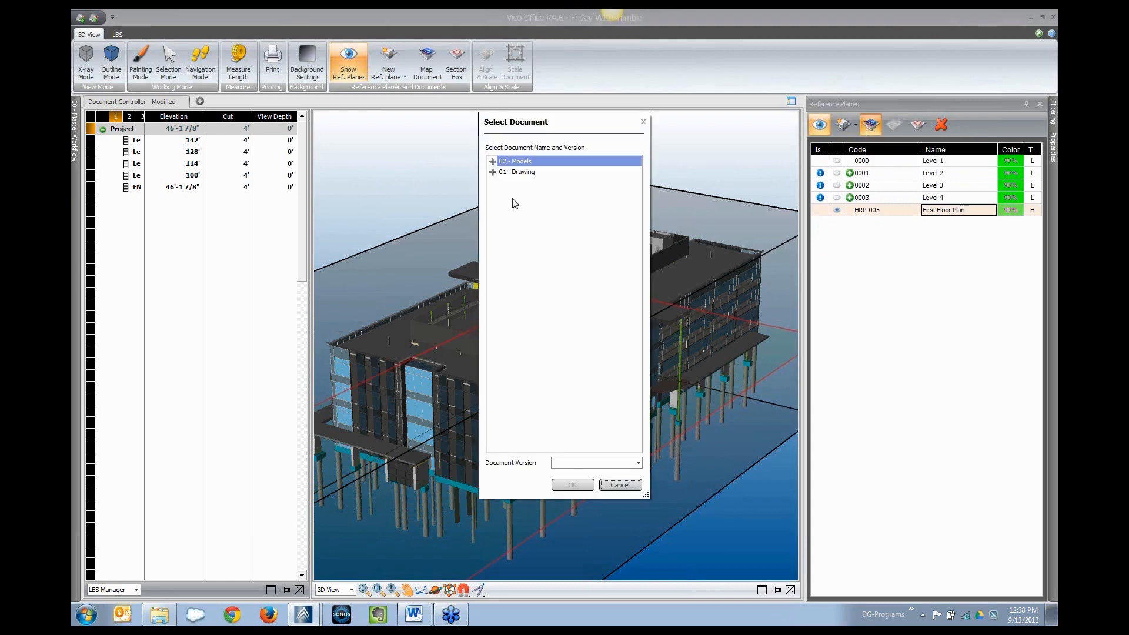
{"action": "left_click", "coordinate": [493, 172]}
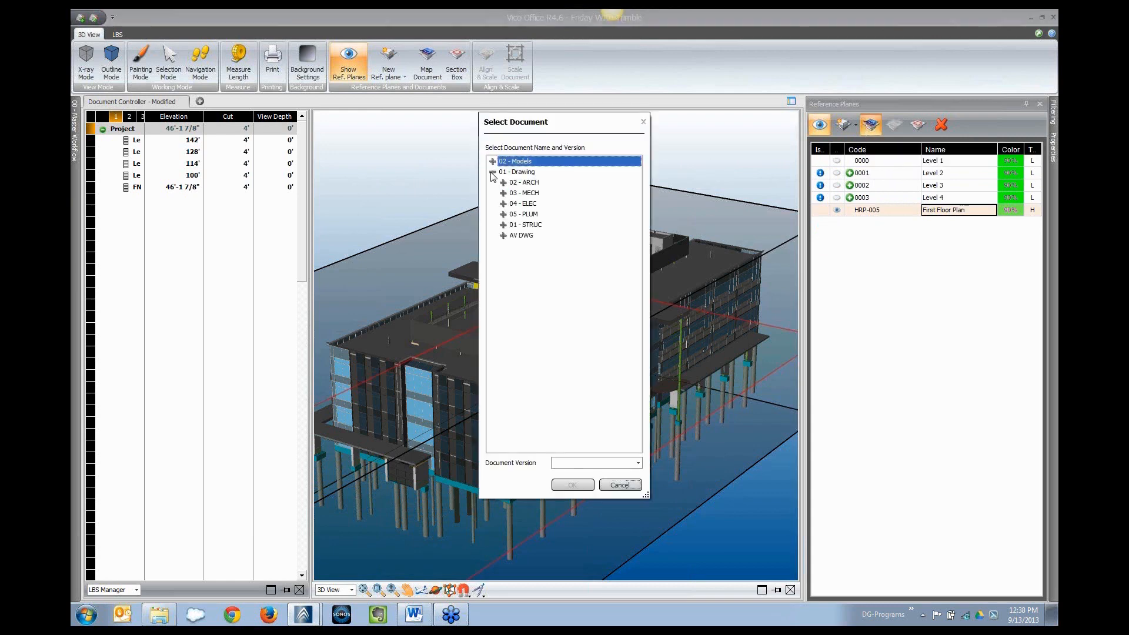
{"action": "left_click", "coordinate": [503, 227]}
{"action": "left_click", "coordinate": [514, 236]}
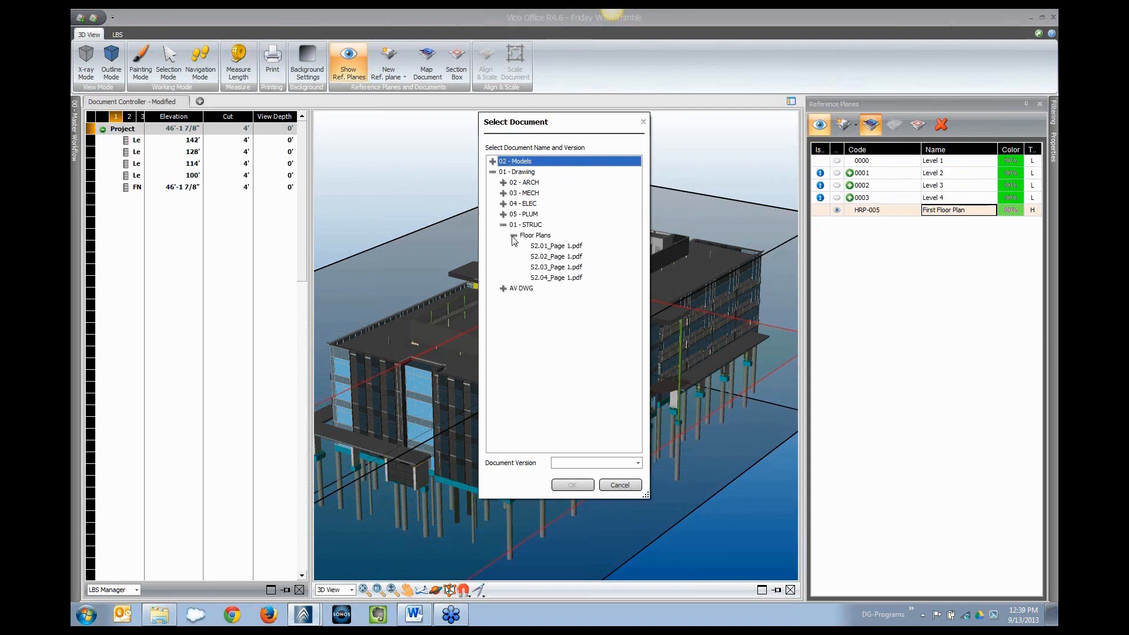
{"action": "left_click", "coordinate": [542, 247]}
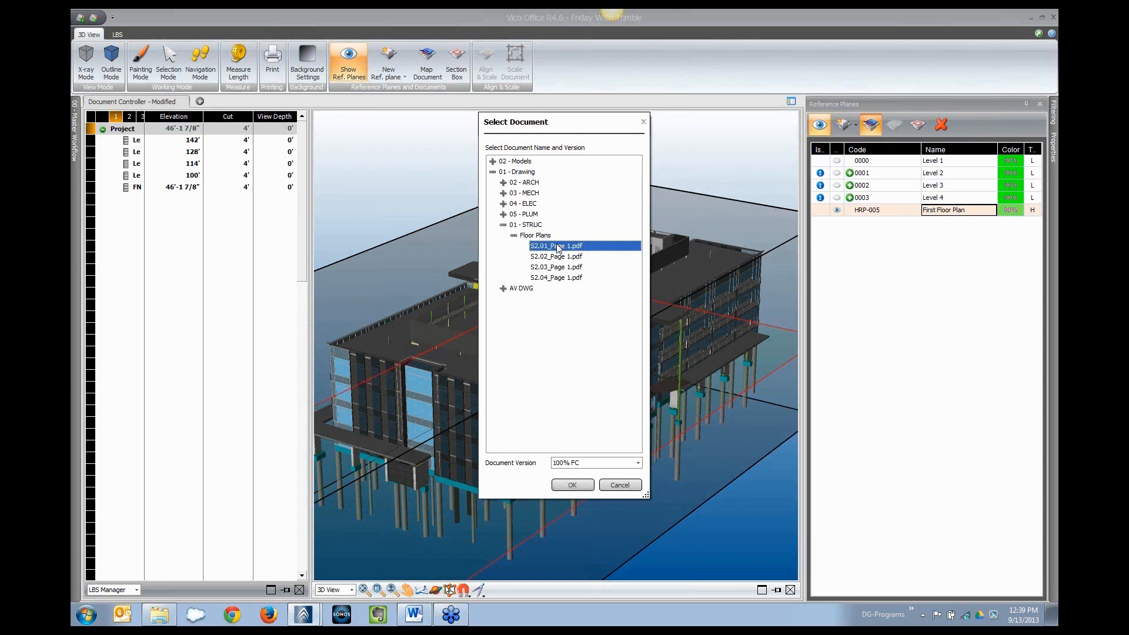
{"action": "left_click", "coordinate": [582, 465]}
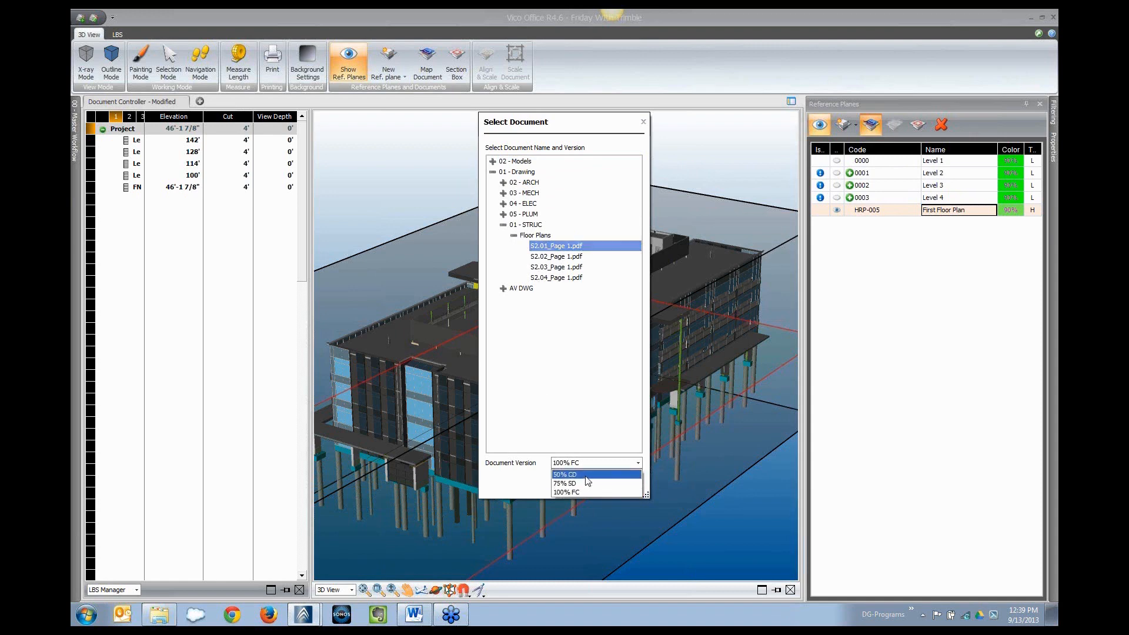
{"action": "left_click", "coordinate": [587, 475]}
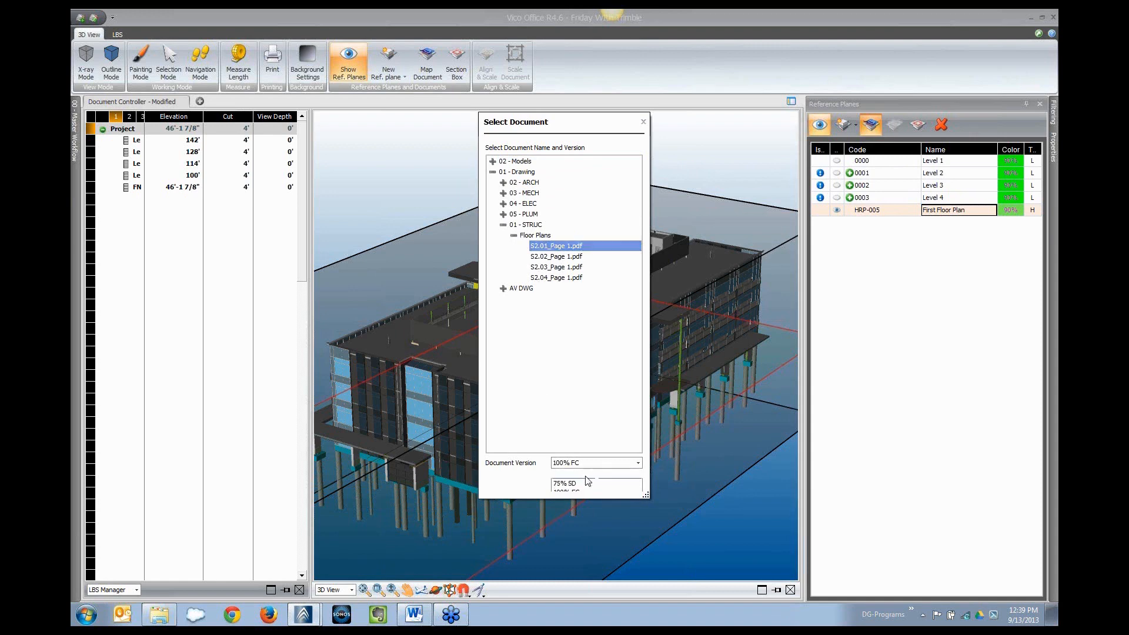
{"action": "left_click", "coordinate": [580, 482]}
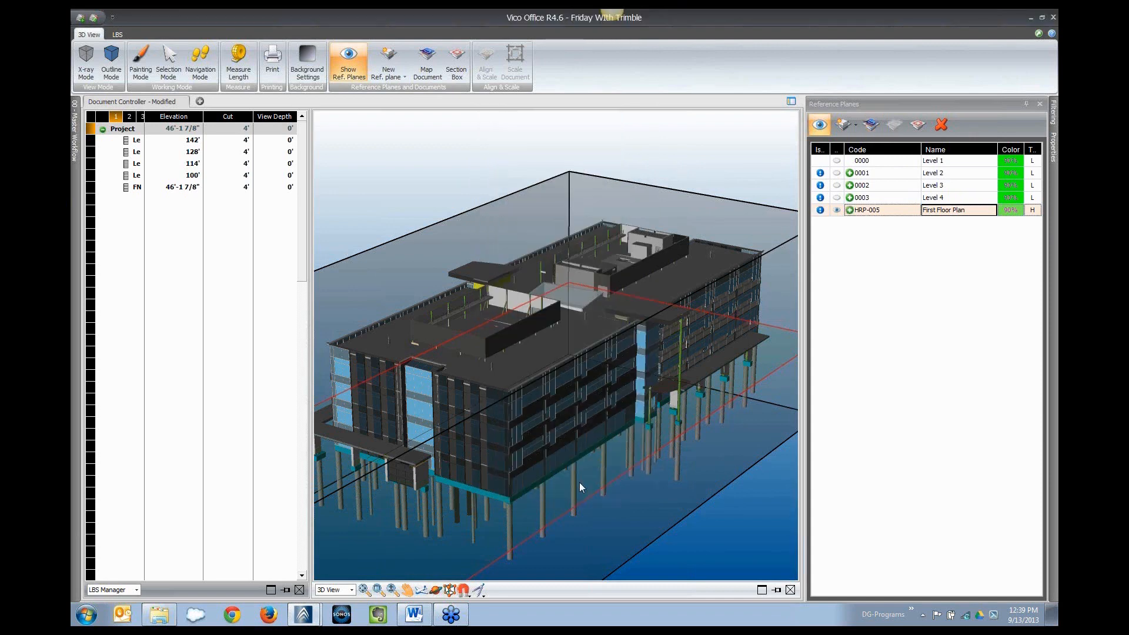
{"action": "left_click", "coordinate": [849, 210]}
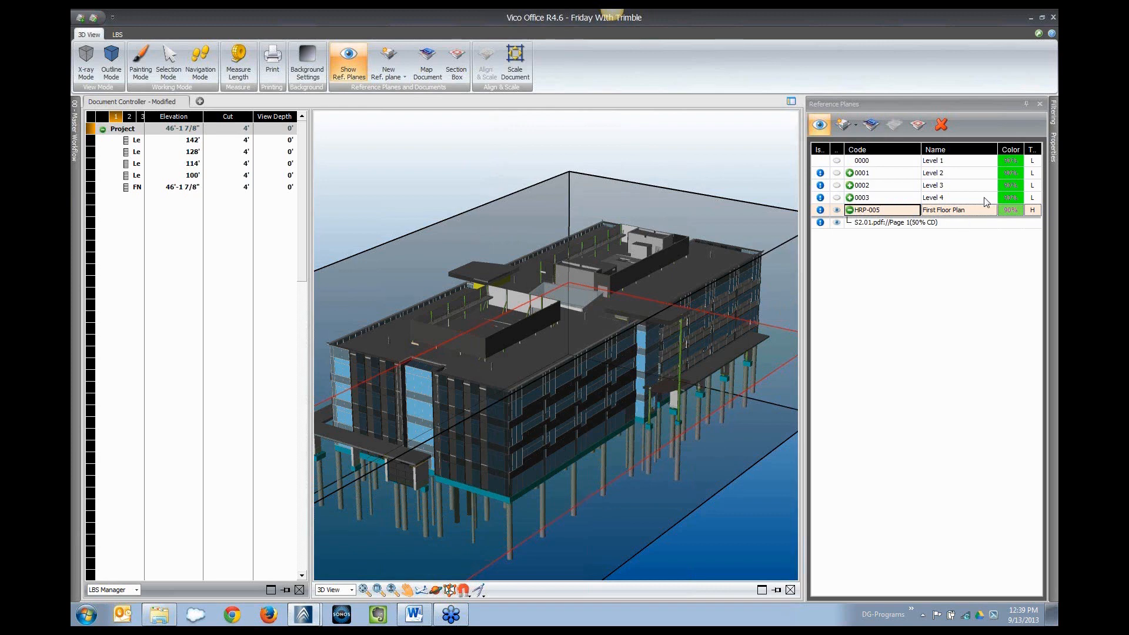
Filter the 3D model by object type so that only SLAB elements are shown.
{"action": "left_click", "coordinate": [1053, 113]}
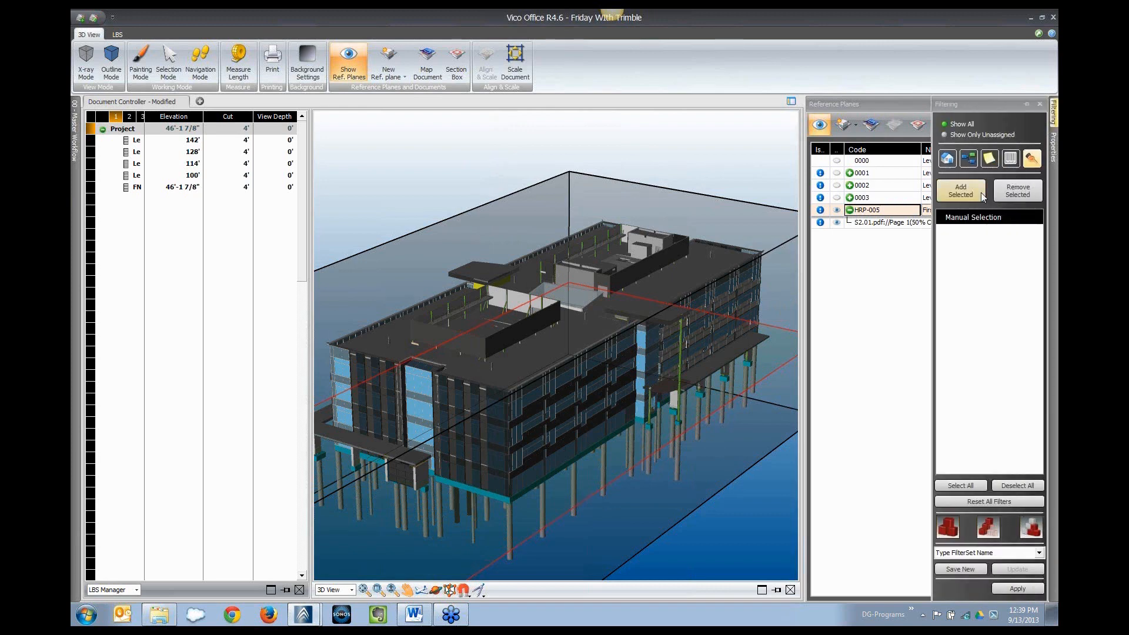
{"action": "left_click", "coordinate": [1010, 159]}
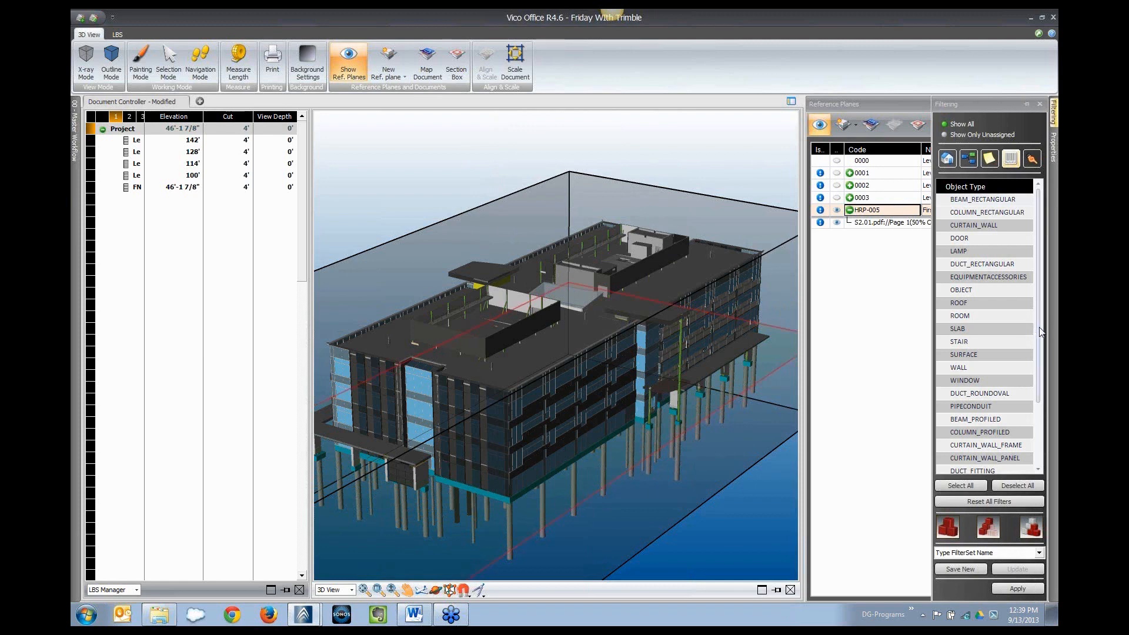
{"action": "left_click_drag", "start_coordinate": [1040, 327], "coordinate": [1047, 394]}
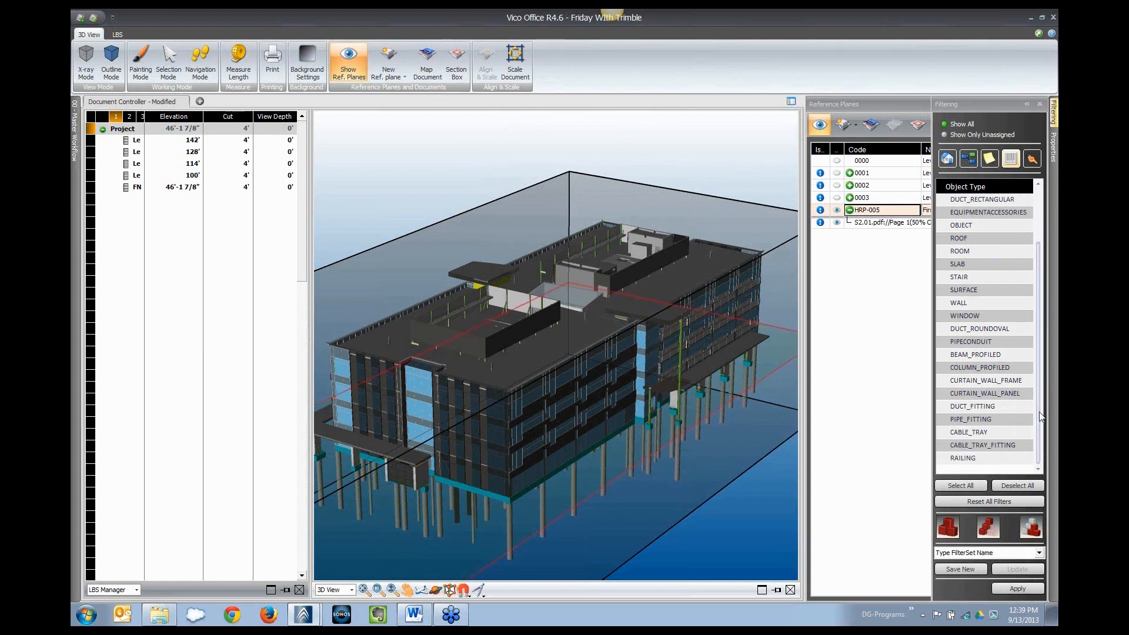
{"action": "left_click", "coordinate": [948, 265]}
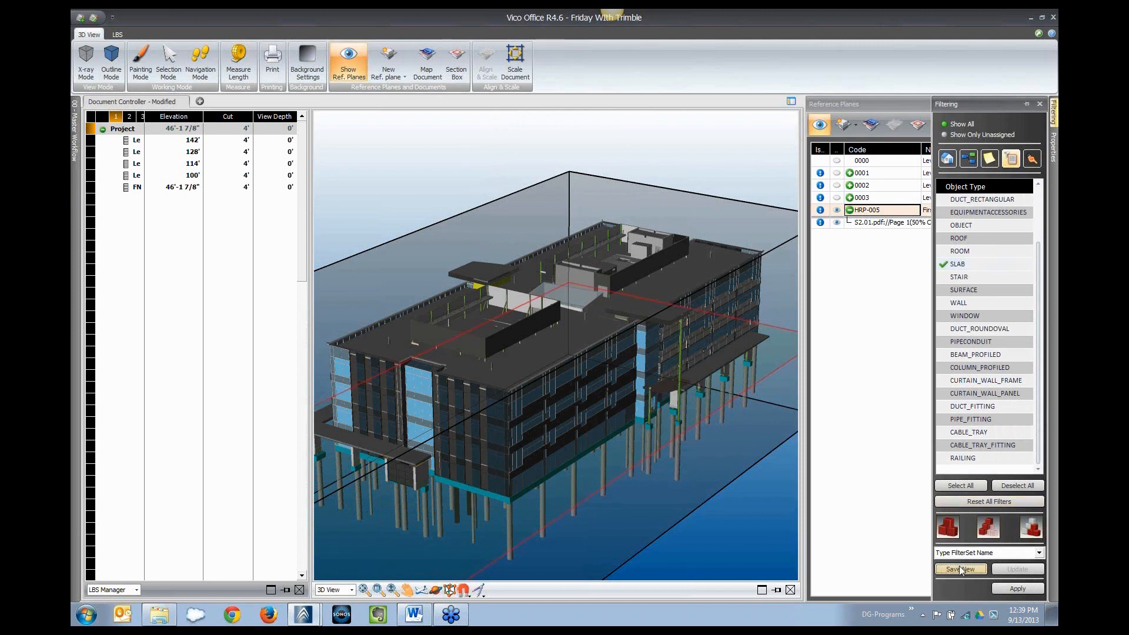
{"action": "left_click", "coordinate": [950, 530]}
{"action": "left_click", "coordinate": [1015, 587]}
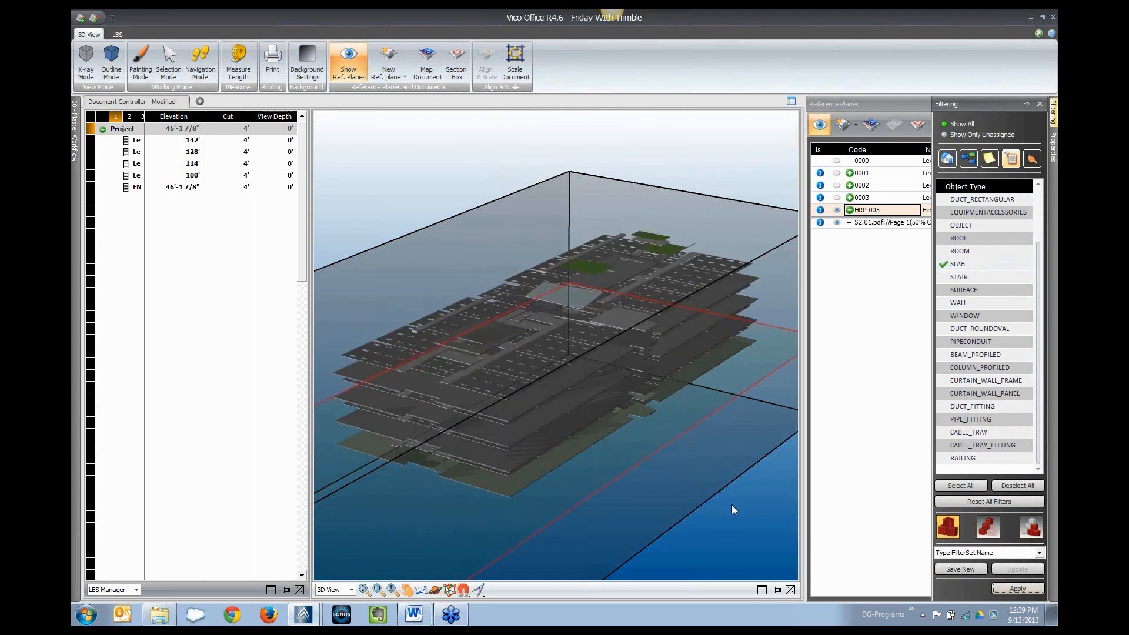
{"action": "left_click", "coordinate": [739, 524]}
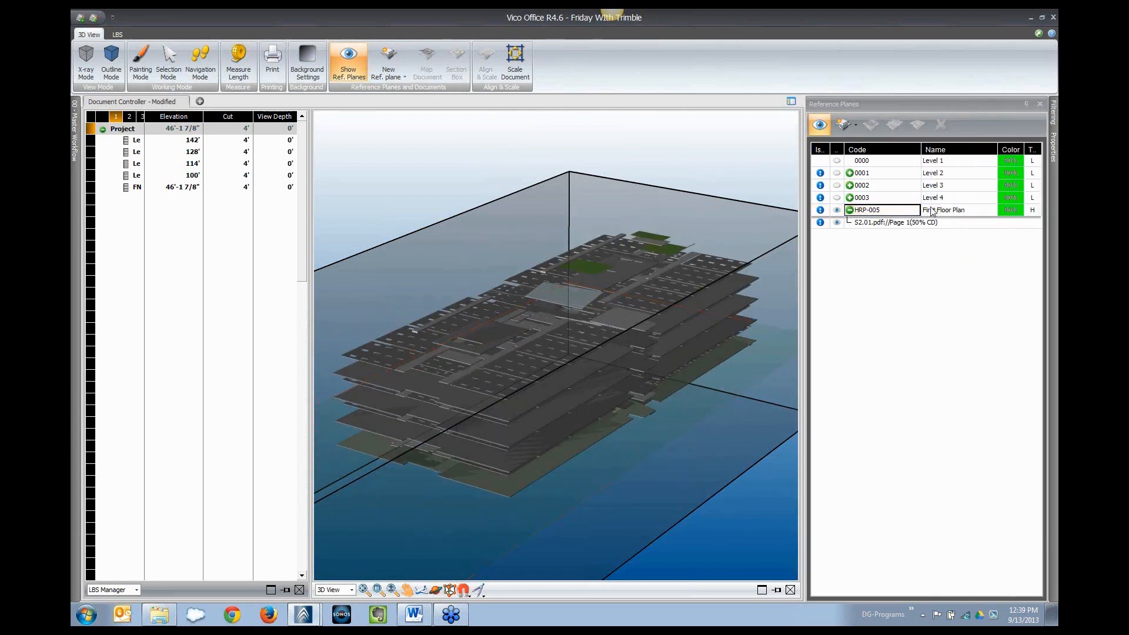
Cut the 3D model with a section box at the First Floor Plan reference plane.
{"action": "left_click", "coordinate": [436, 590]}
{"action": "left_click_drag", "start_coordinate": [669, 456], "coordinate": [677, 487]}
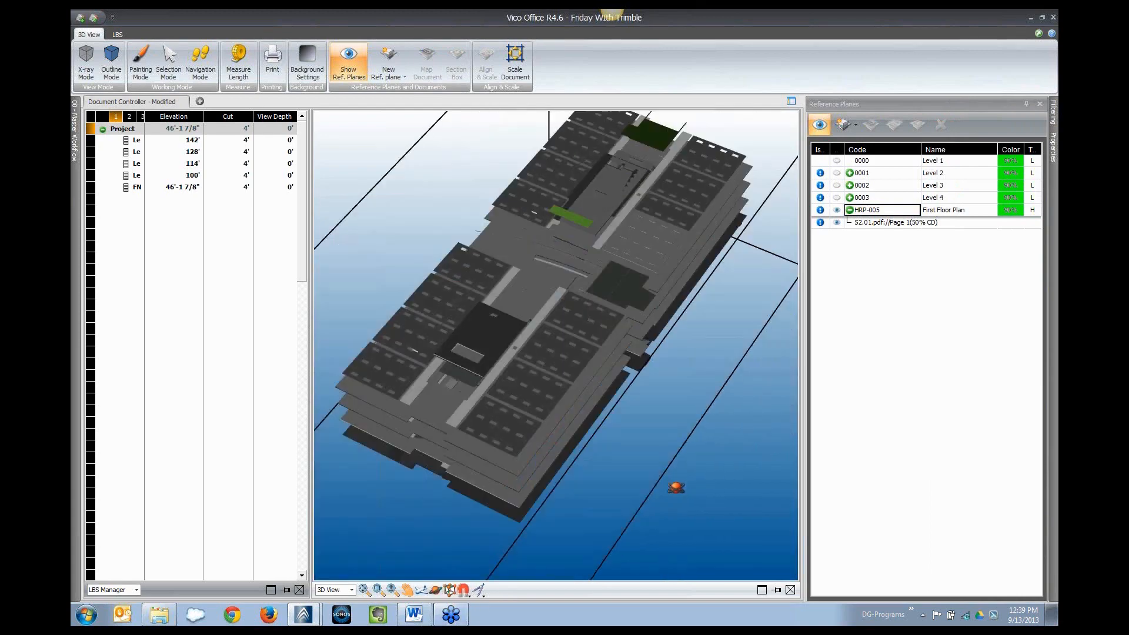
{"action": "left_click", "coordinate": [875, 212]}
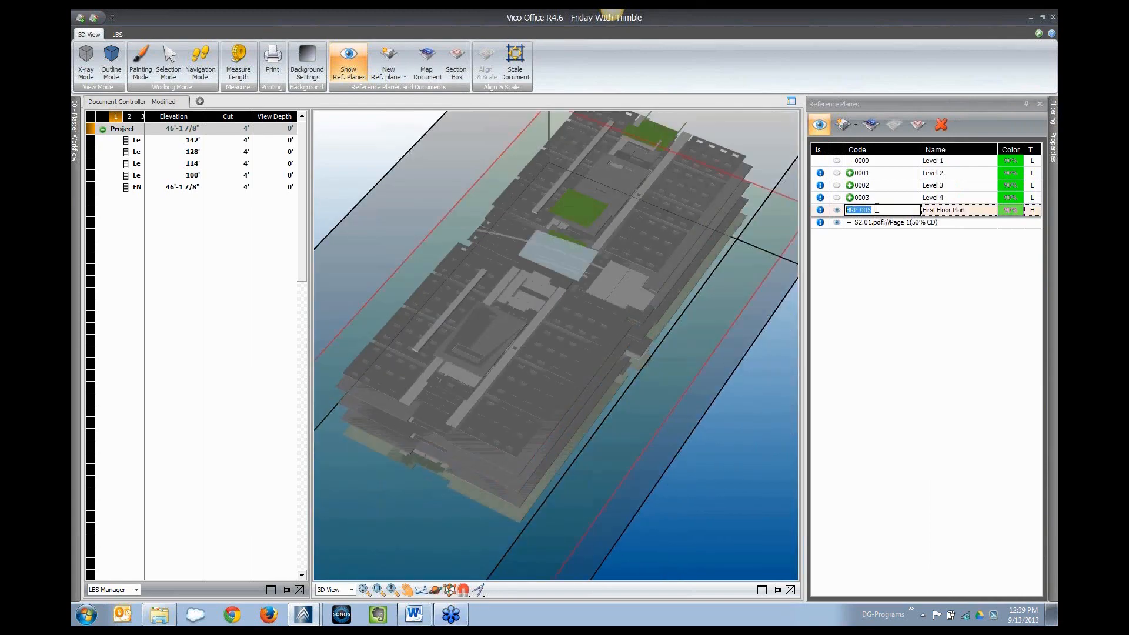
{"action": "left_click", "coordinate": [921, 126]}
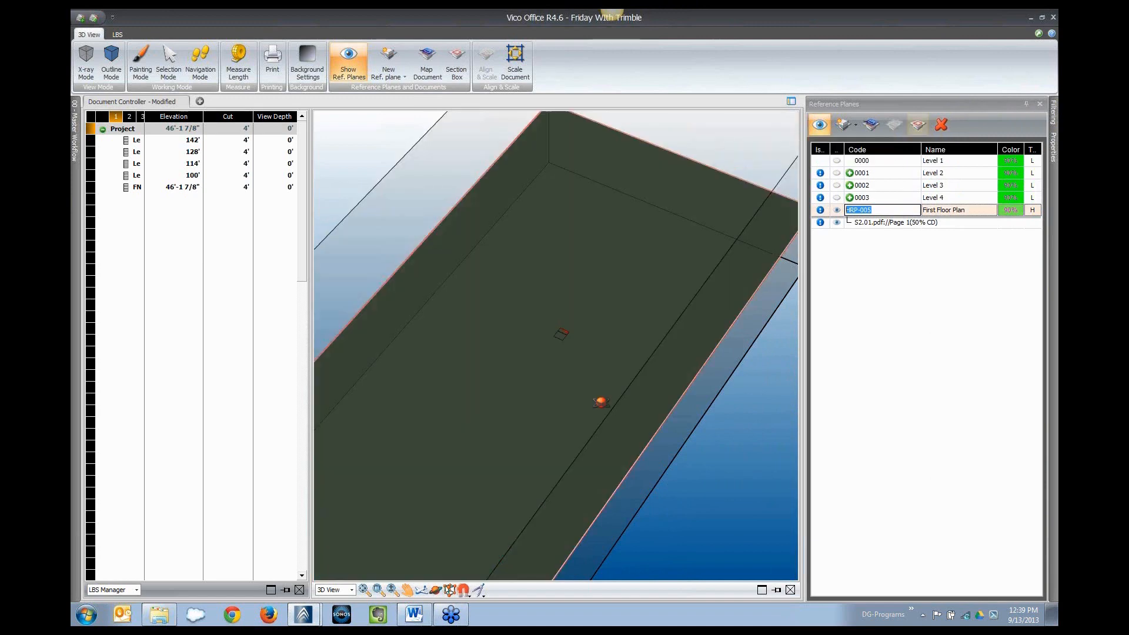
{"action": "left_click_drag", "start_coordinate": [572, 475], "coordinate": [788, 356]}
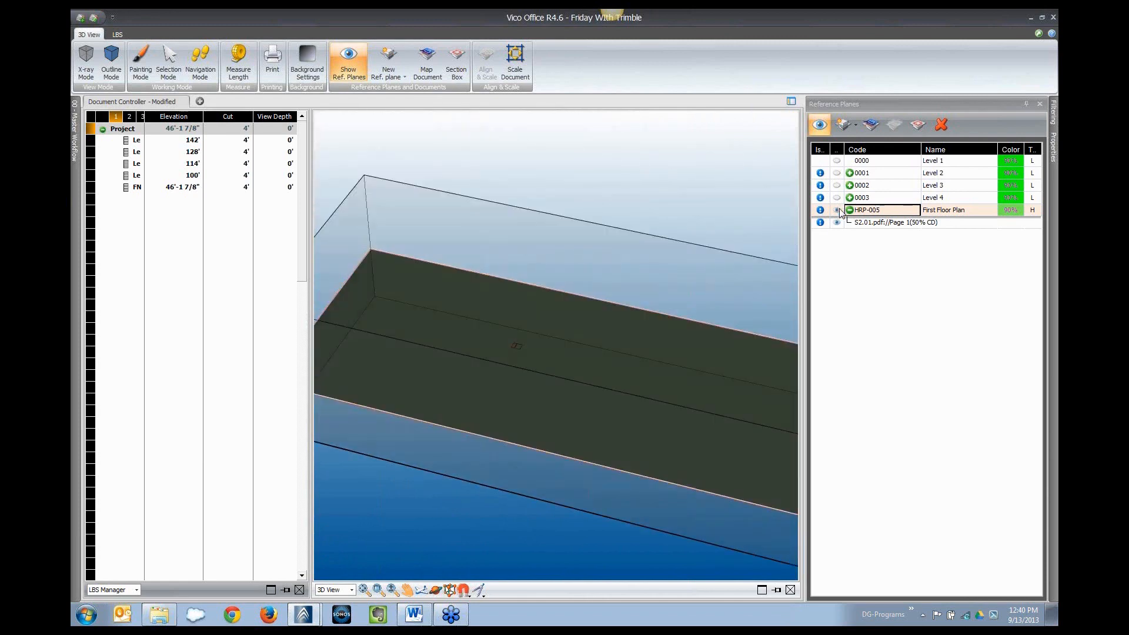
Hide the First Floor Plan reference plane and its S2.01 drawing, and show the Level 2 plane with its mapped drawings.
{"action": "left_click", "coordinate": [837, 223]}
{"action": "left_click", "coordinate": [837, 209]}
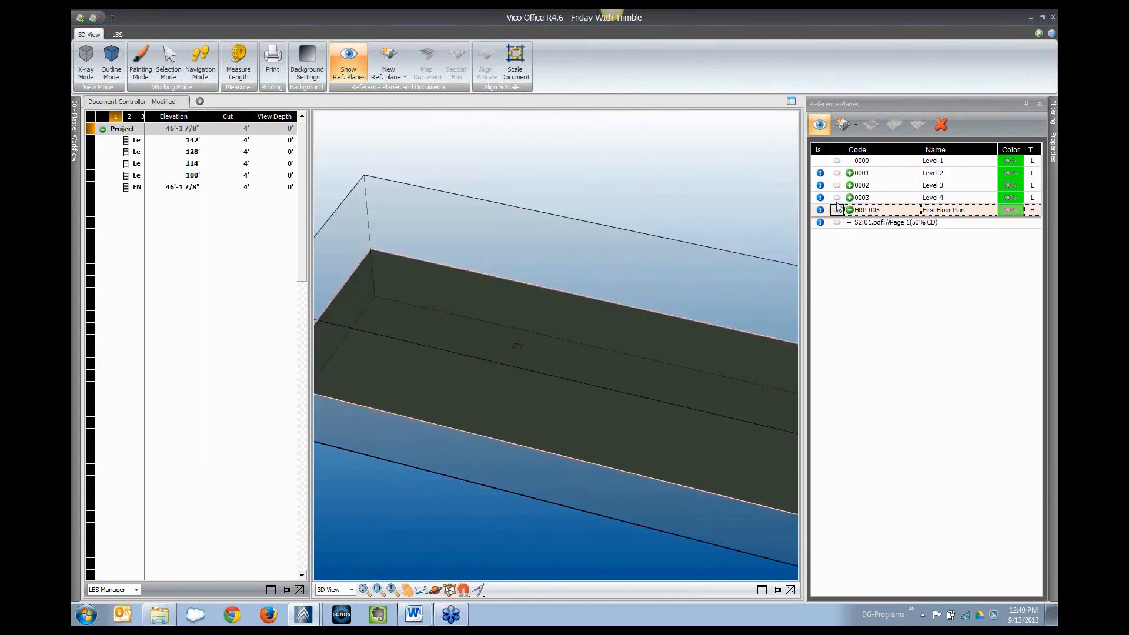
{"action": "left_click", "coordinate": [849, 173]}
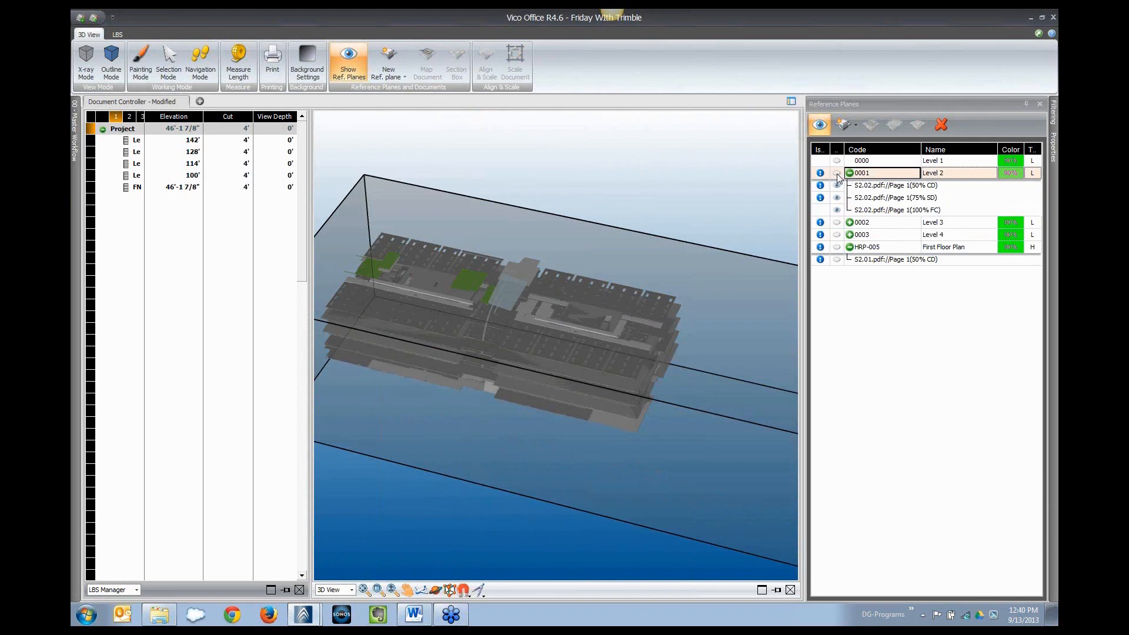
{"action": "left_click", "coordinate": [837, 173]}
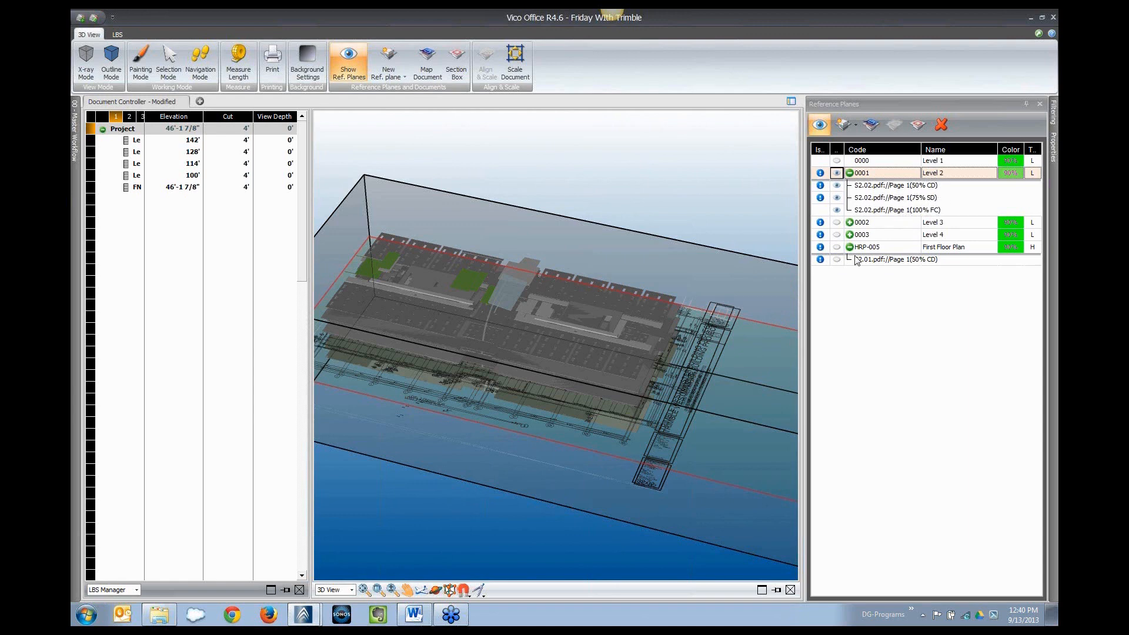
Cut the model with a section box at Level 2 and hide the 50% CD and 75% SD versions of drawing S2.02.
{"action": "left_click_drag", "start_coordinate": [576, 477], "coordinate": [578, 487]}
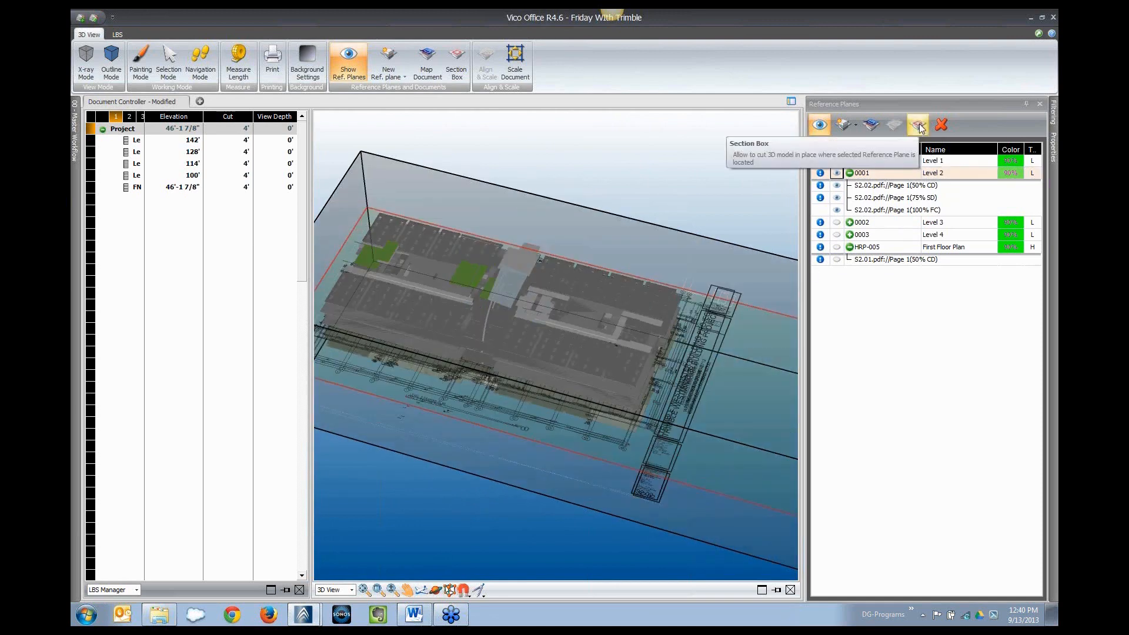
{"action": "left_click", "coordinate": [920, 126]}
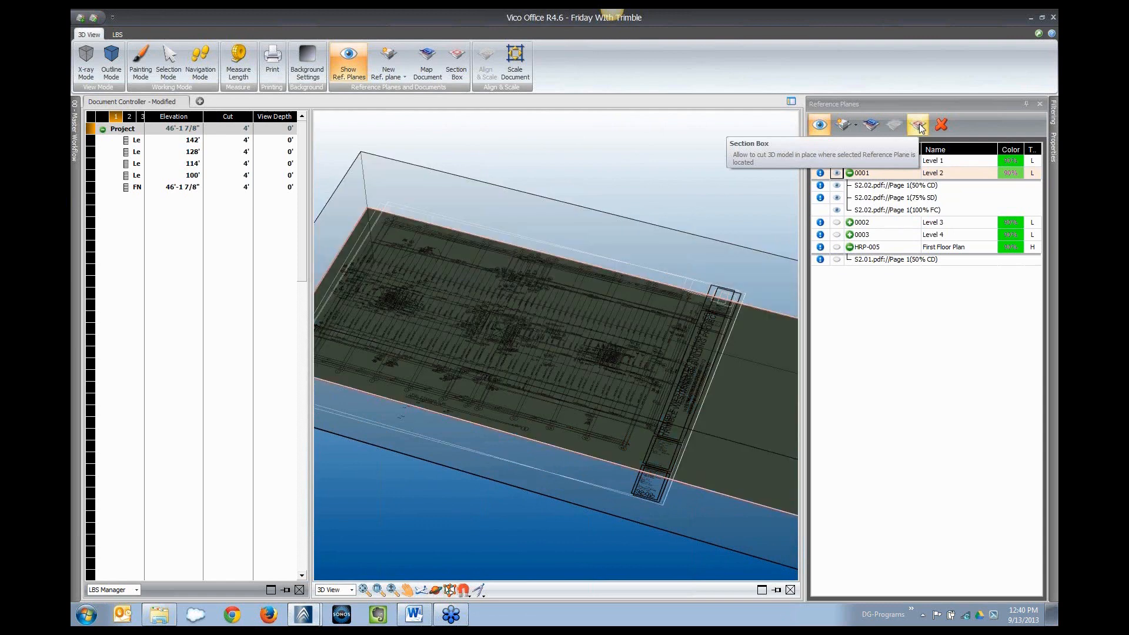
{"action": "left_click", "coordinate": [837, 185]}
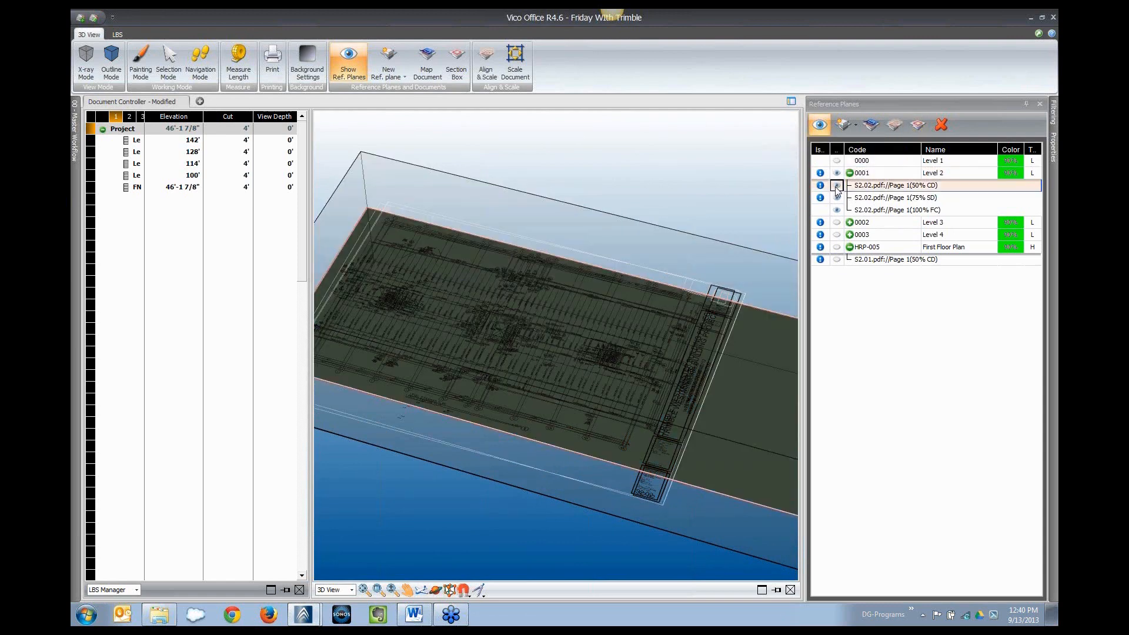
{"action": "left_click", "coordinate": [837, 198]}
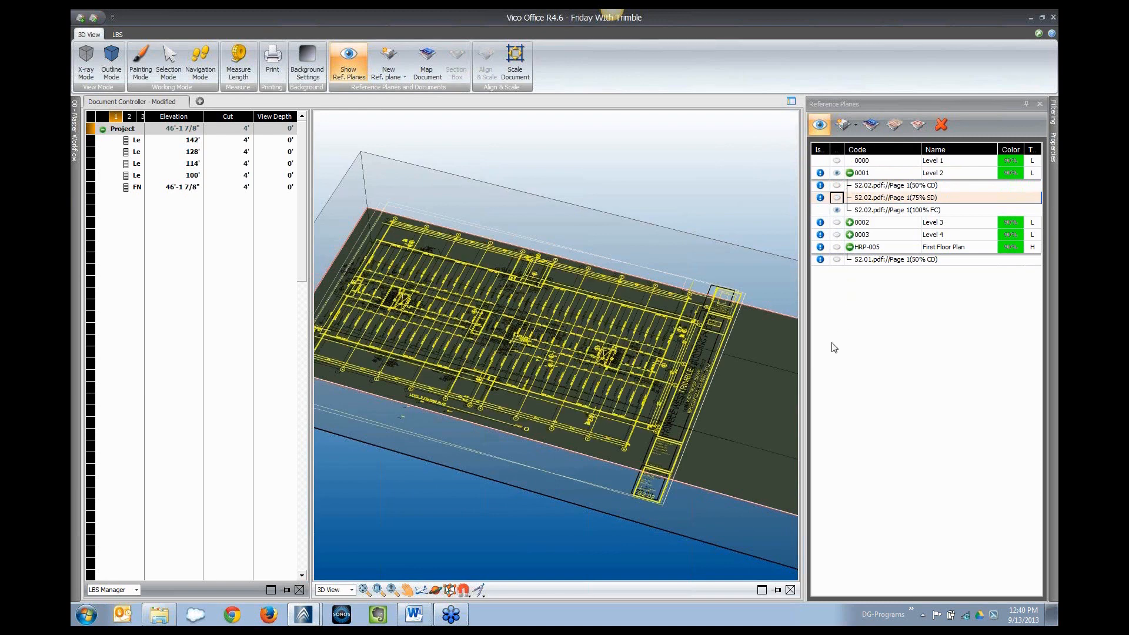
Examine the grid lines and dimensions of the 100% FC drawing on the Level 2 plane, and view the whole section box from several angles.
{"action": "left_click", "coordinate": [382, 585]}
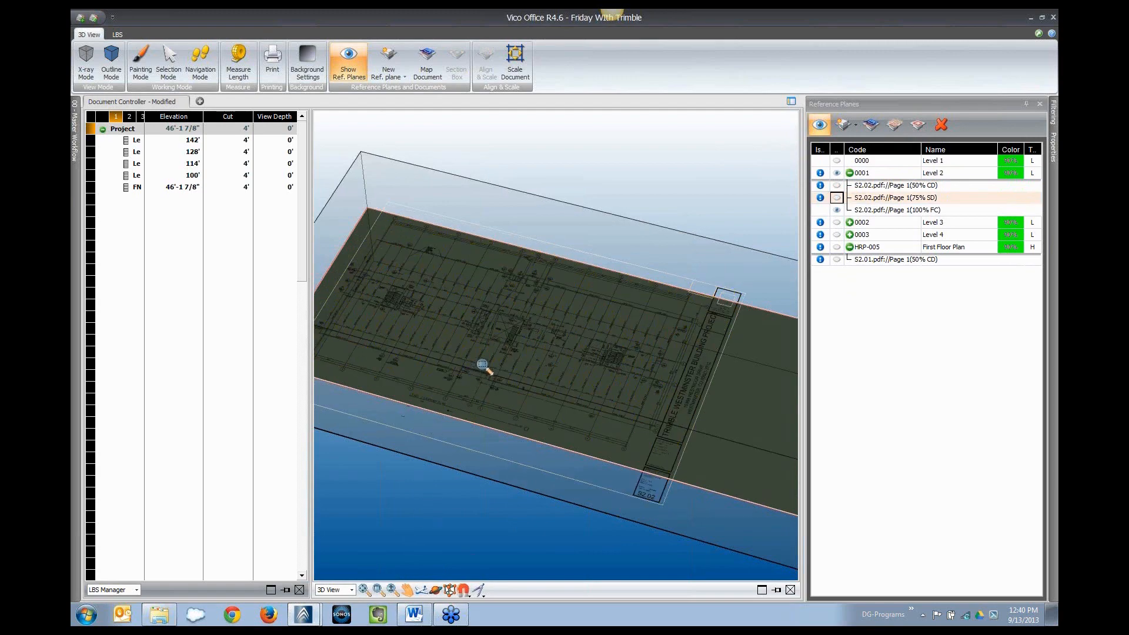
{"action": "left_click_drag", "start_coordinate": [433, 429], "coordinate": [500, 352]}
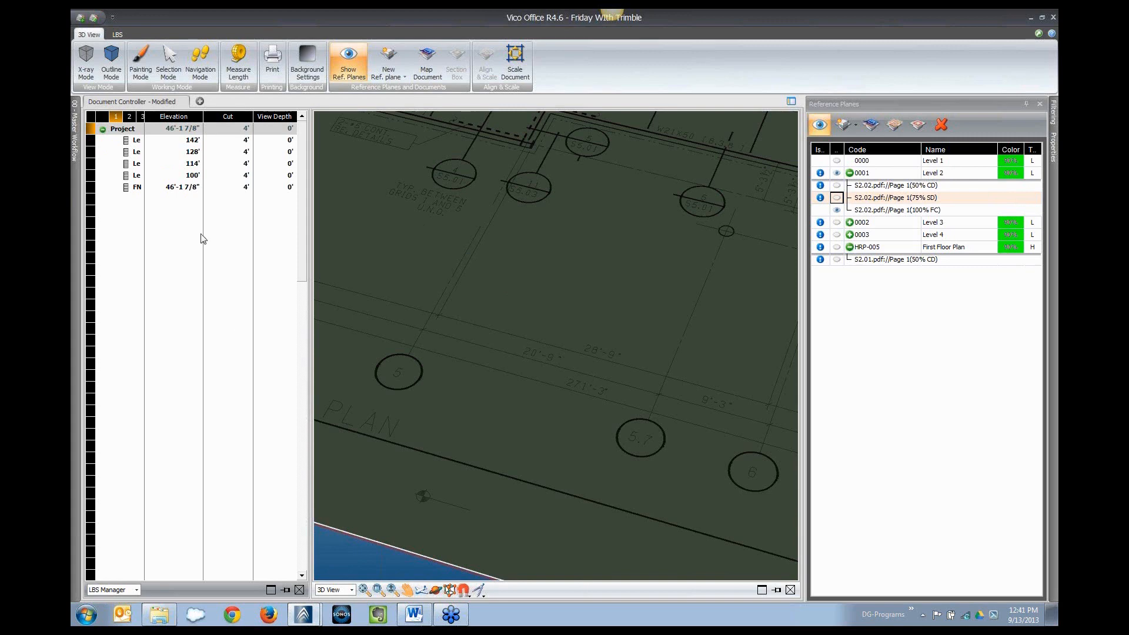
{"action": "left_click", "coordinate": [365, 587]}
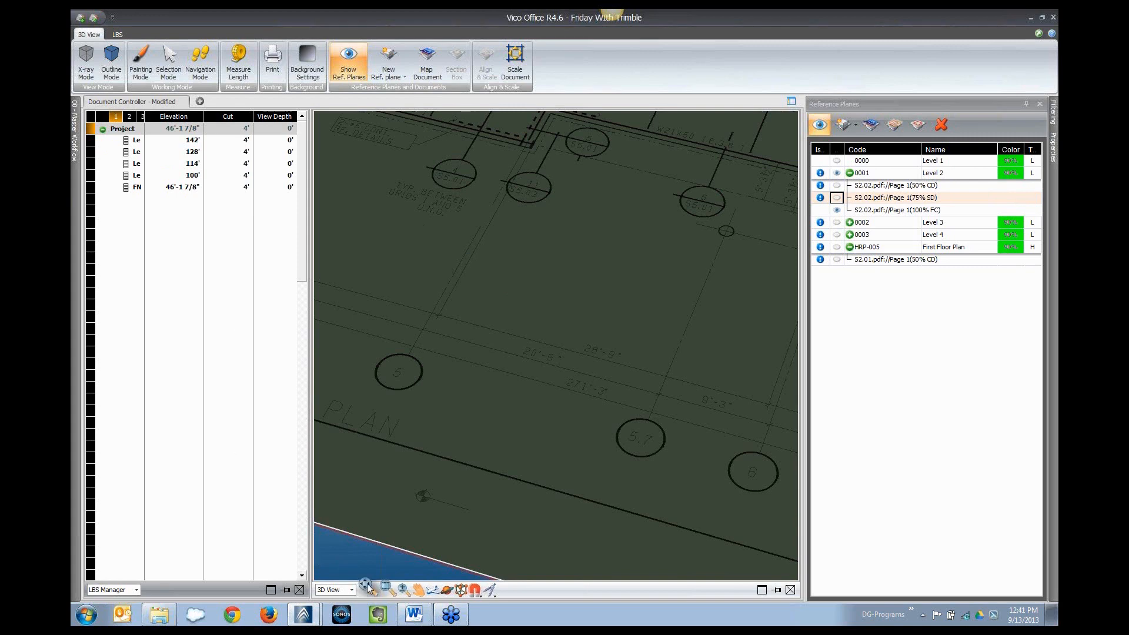
{"action": "left_click", "coordinate": [439, 588]}
{"action": "left_click_drag", "start_coordinate": [513, 469], "coordinate": [569, 475]}
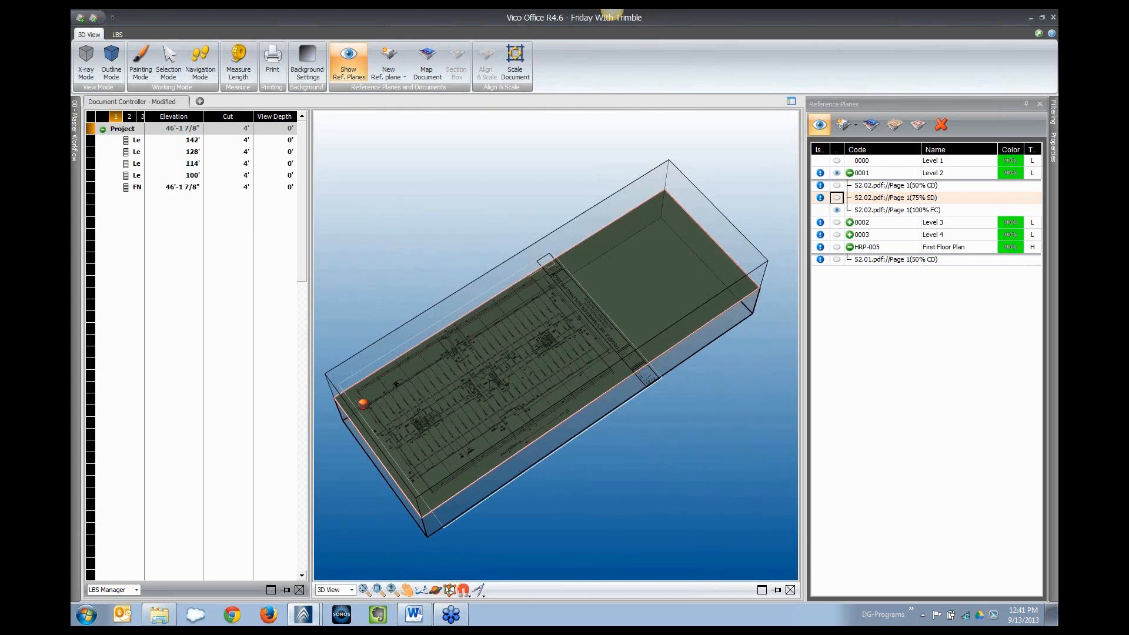
{"action": "left_click_drag", "start_coordinate": [506, 270], "coordinate": [550, 268]}
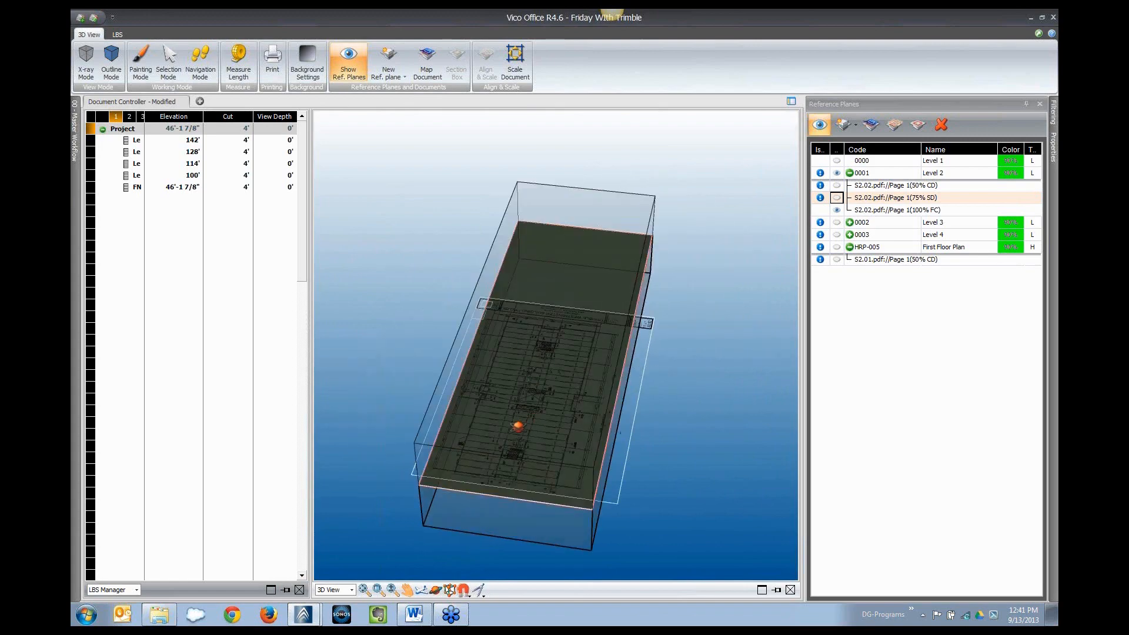